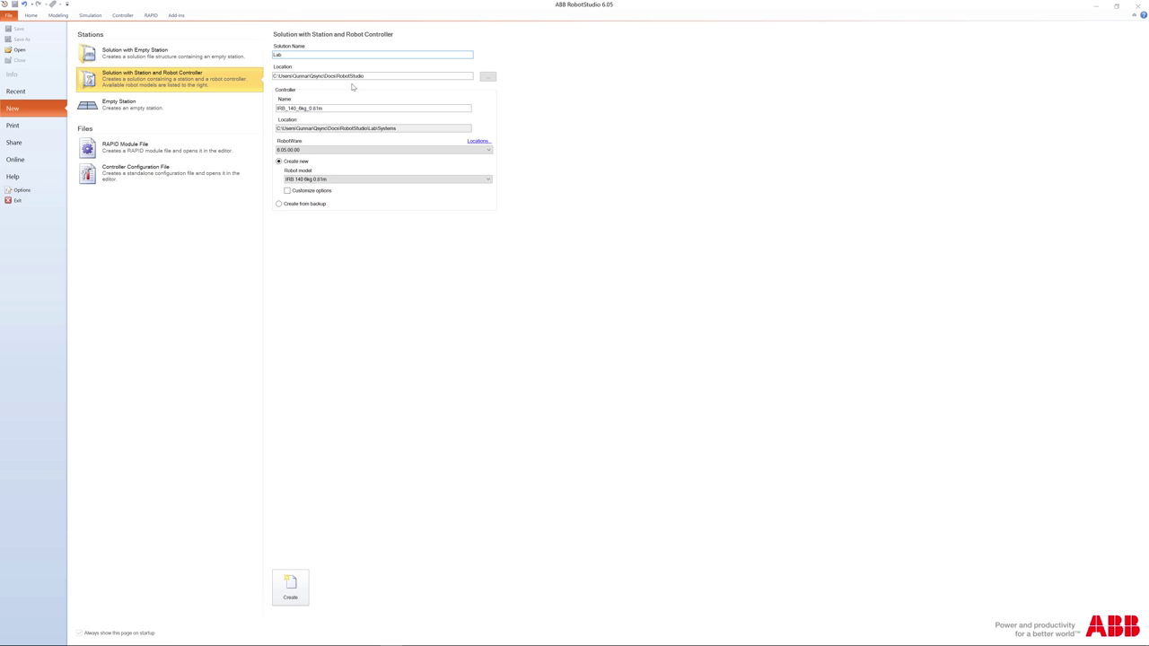
# - Name the new solution Lab2_testx and set its location to the RobotStudio\Exercises\Solutions folder
pyautogui.write('2_testx')
pyautogui.press('BackSpace')
pyautogui.write('b')
pyautogui.click(487, 77)
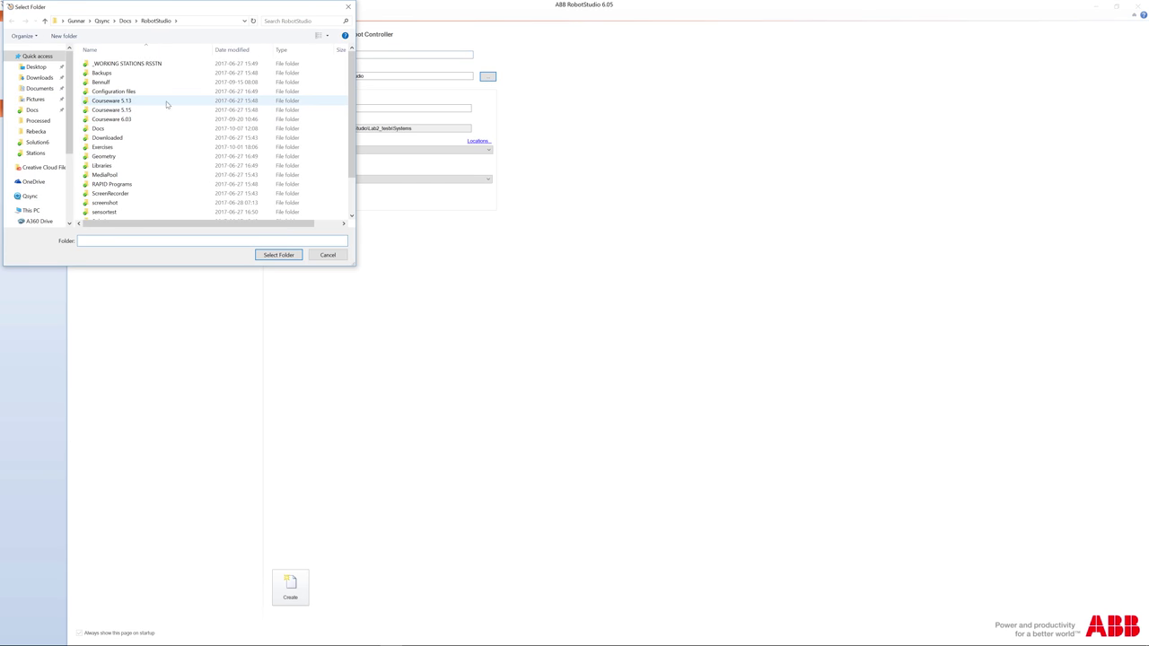
pyautogui.doubleClick(104, 146)
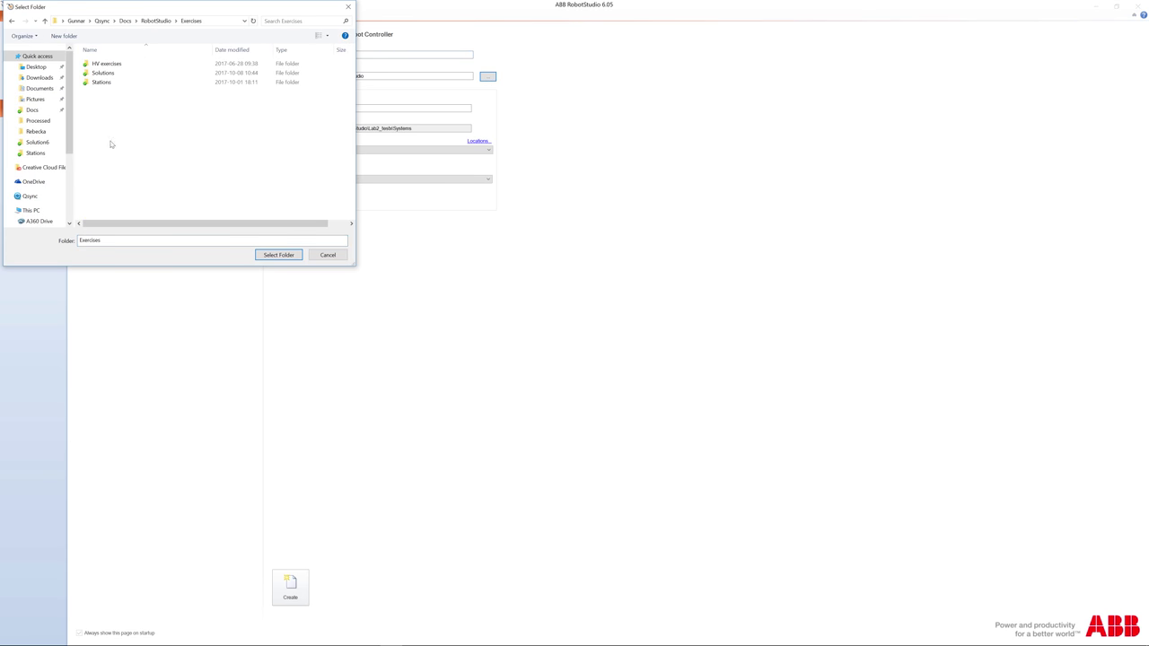
pyautogui.doubleClick(103, 73)
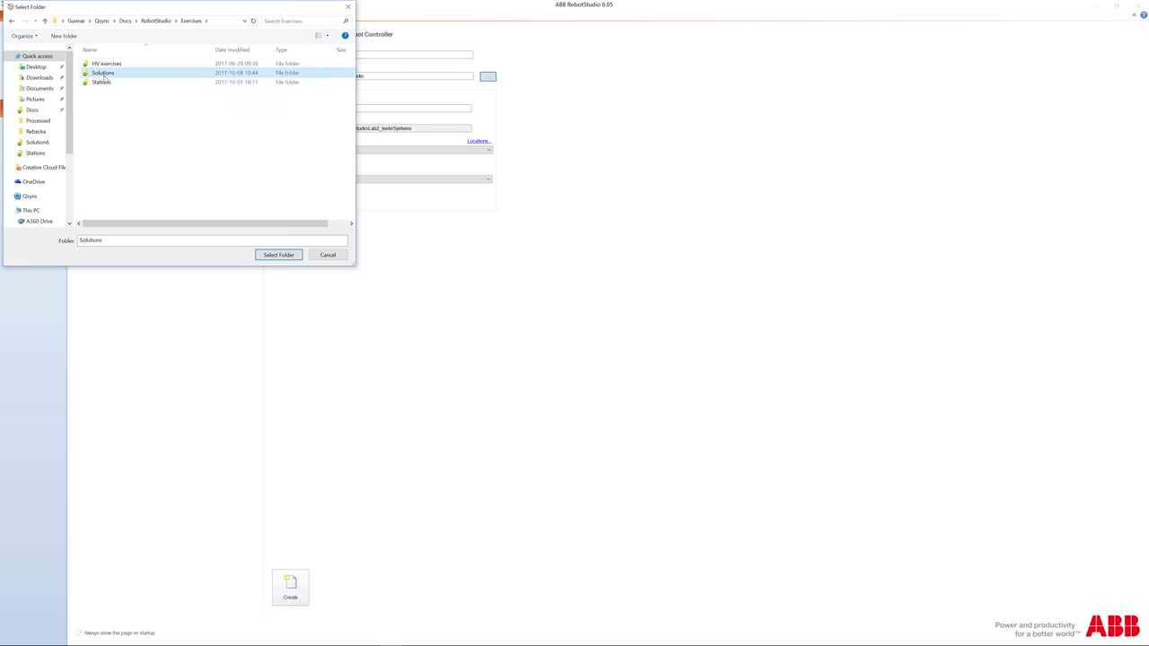
pyautogui.click(278, 255)
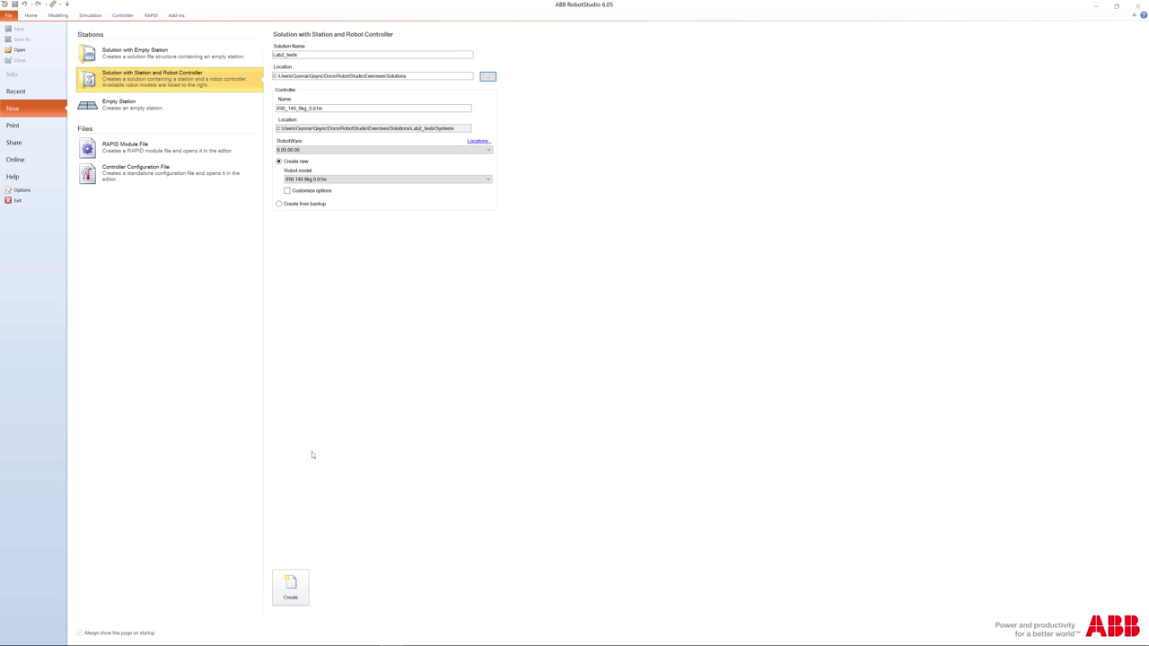
# - Create the solution and load the robot library IRB140_6_81_C_G_03 into the station
pyautogui.click(290, 586)
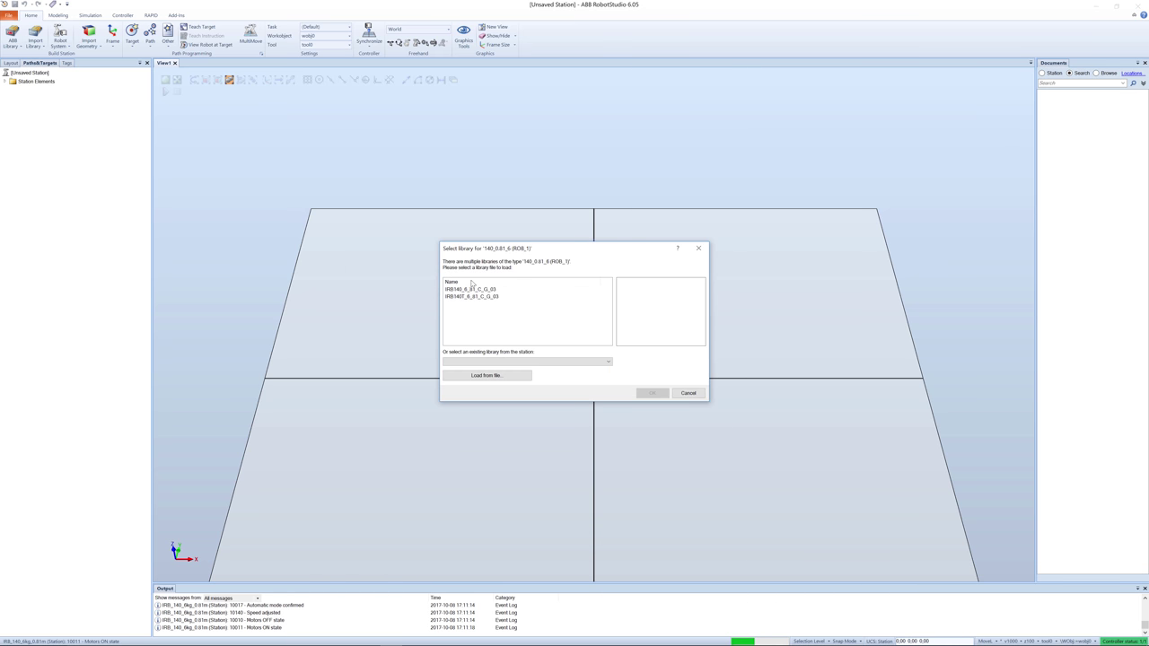
pyautogui.click(465, 289)
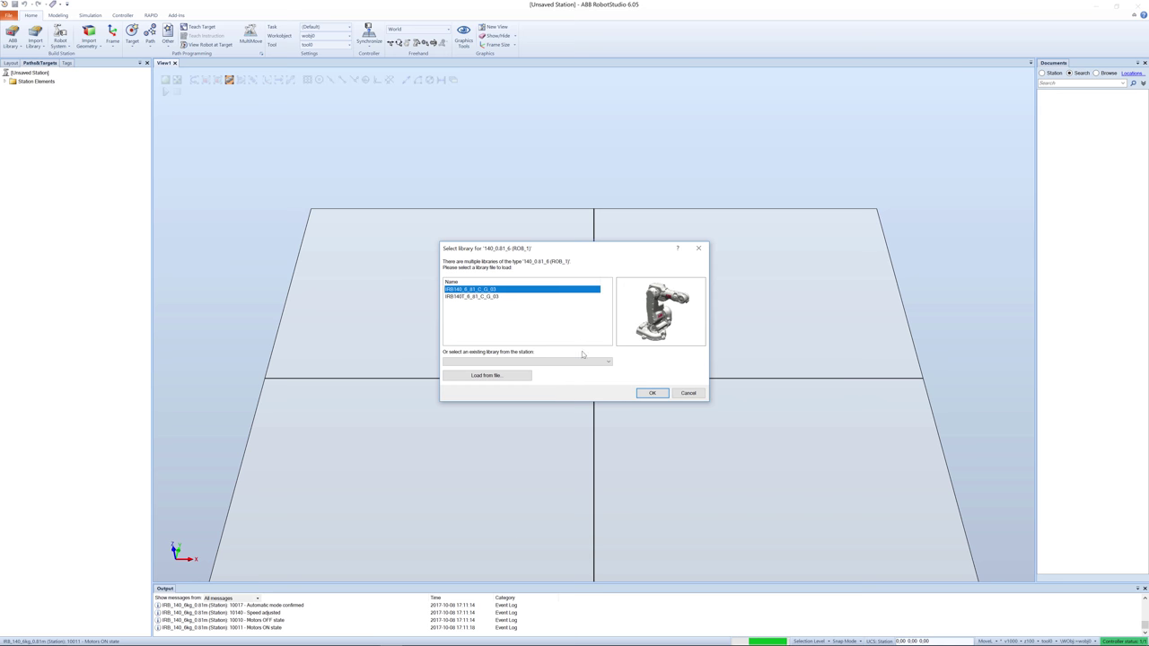
pyautogui.click(653, 395)
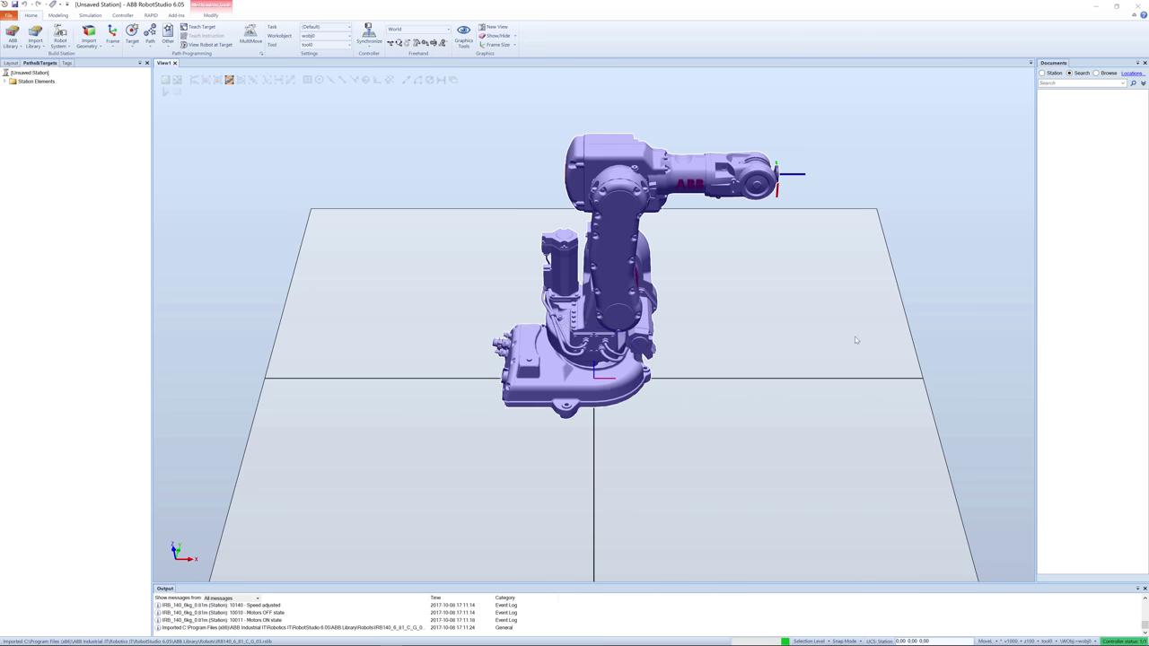
pyautogui.keyDown('ctrl'); pyautogui.keyDown('shift'); pyautogui.moveTo(856, 315); pyautogui.dragTo(825, 303); pyautogui.keyUp('shift'); pyautogui.keyUp('ctrl')
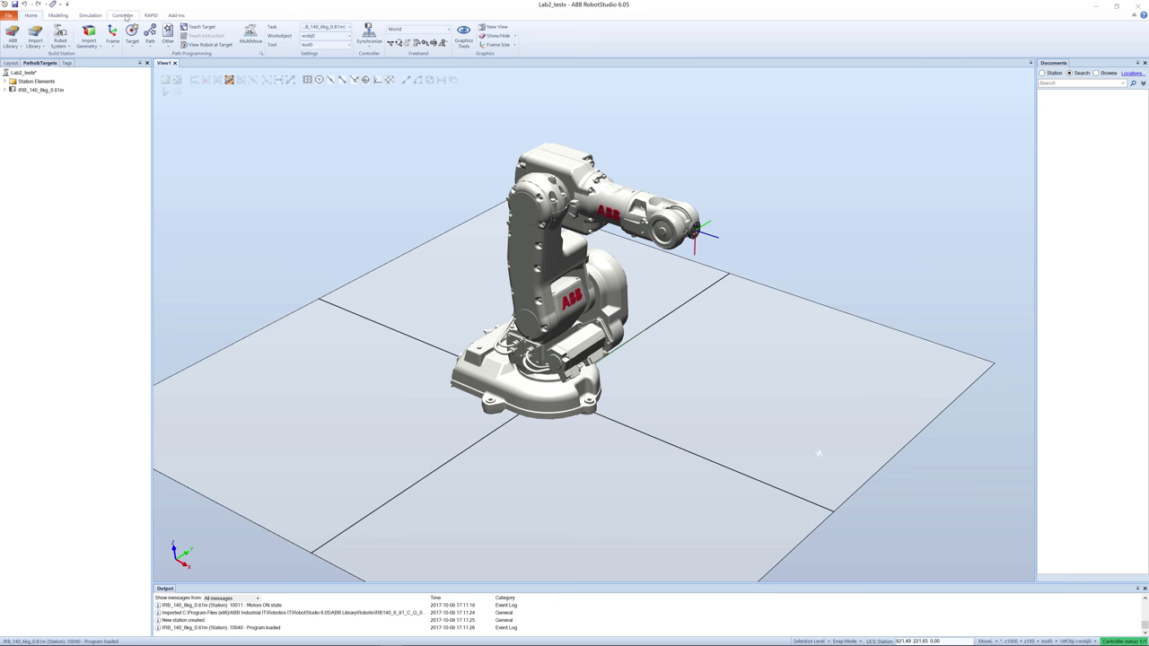
# - Enable the industrial network options 969-1 PROFIBUS Controller and 888-3 PROFINET Device for the virtual controller
pyautogui.click(125, 16)
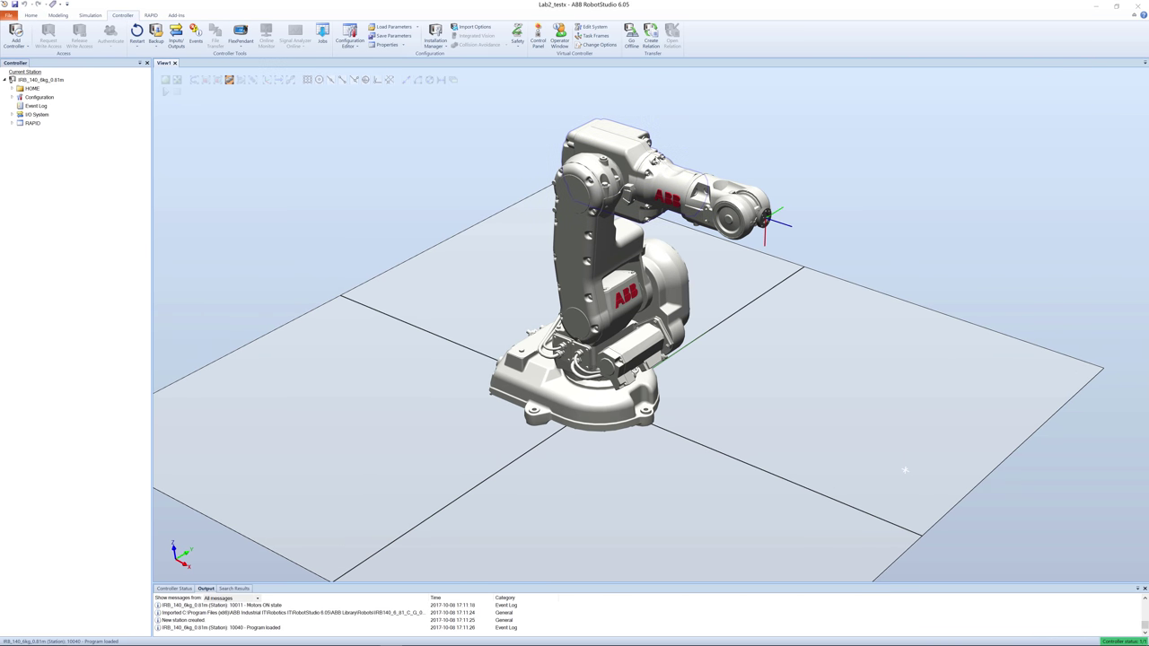
pyautogui.click(585, 47)
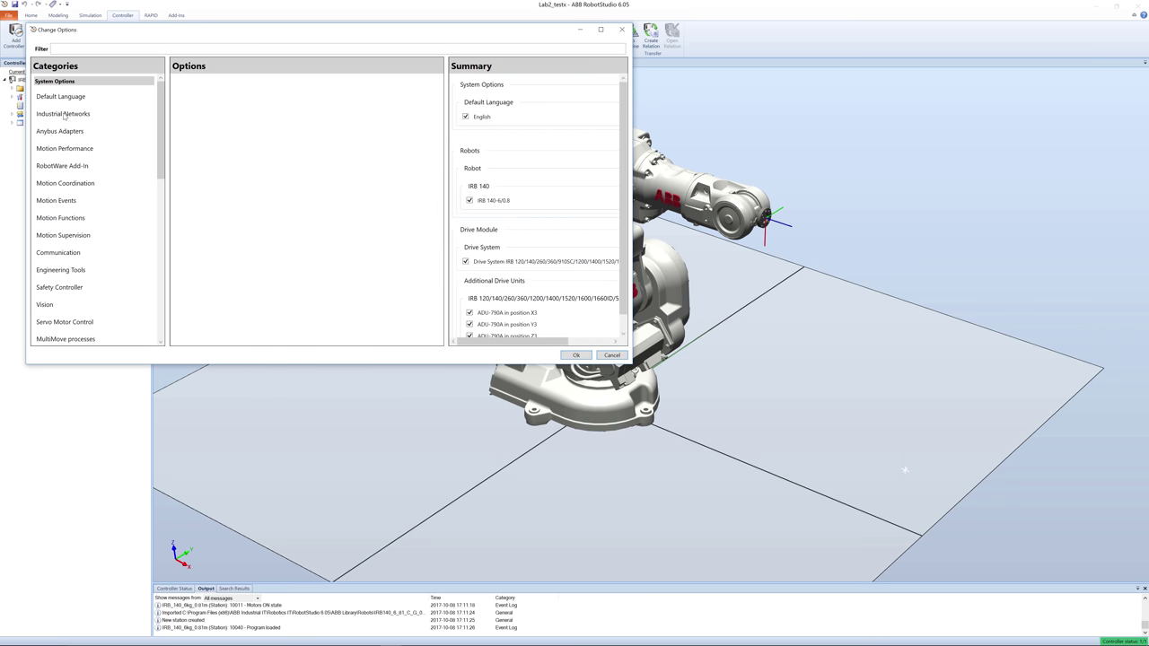
pyautogui.click(63, 116)
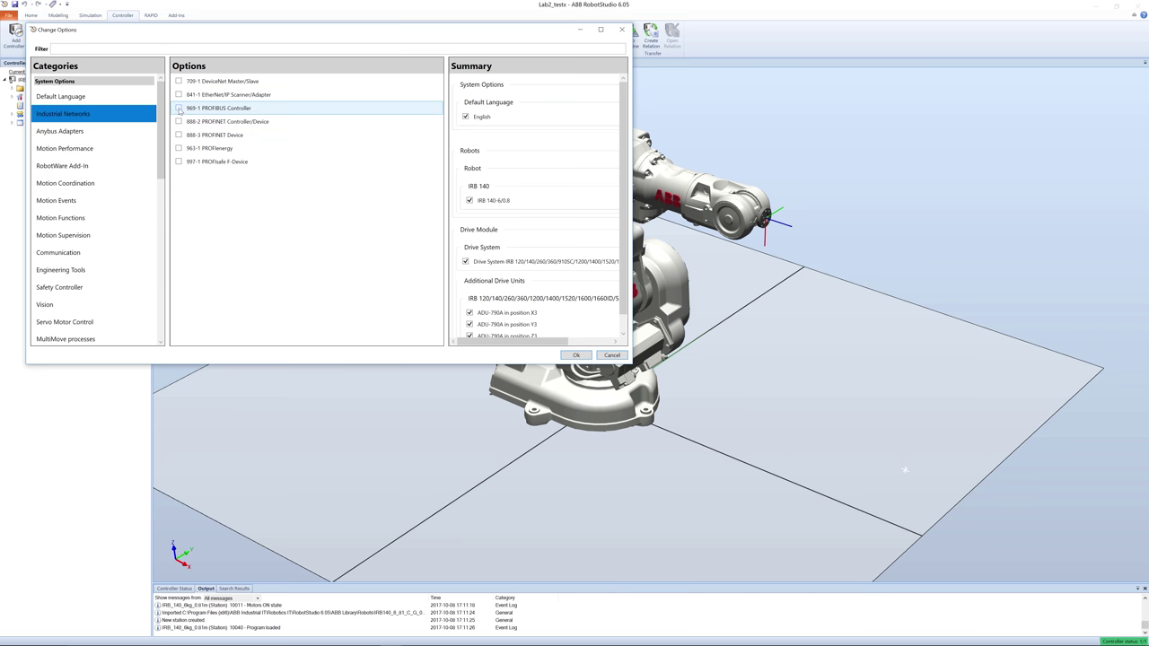
pyautogui.click(179, 109)
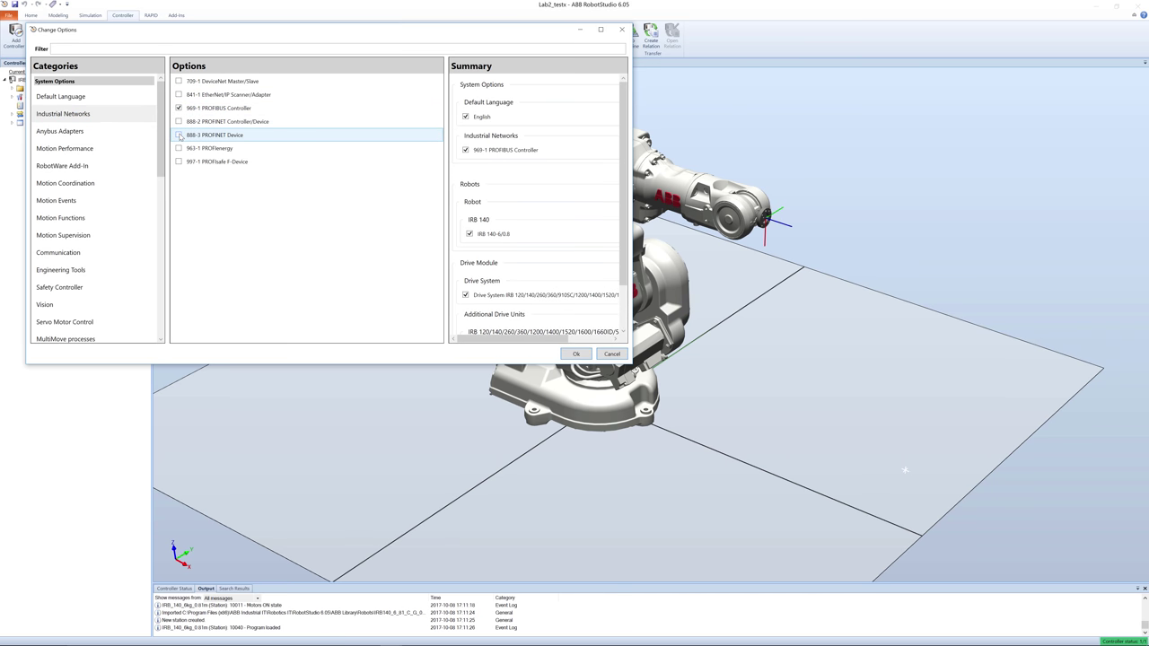
pyautogui.click(179, 136)
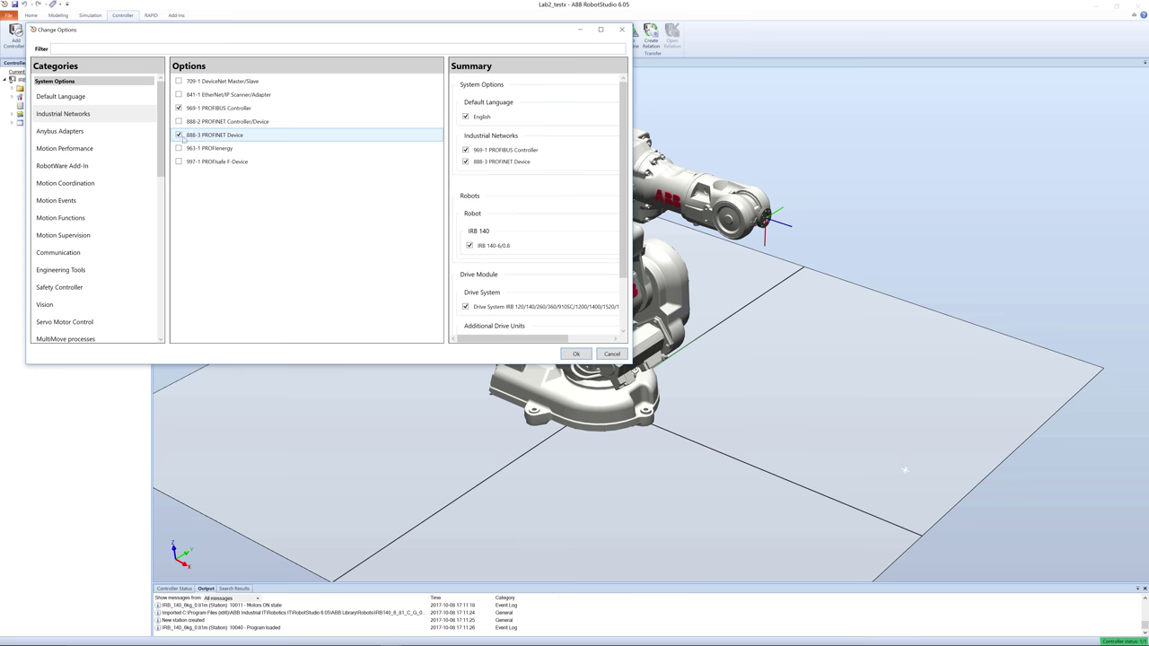
pyautogui.click(576, 355)
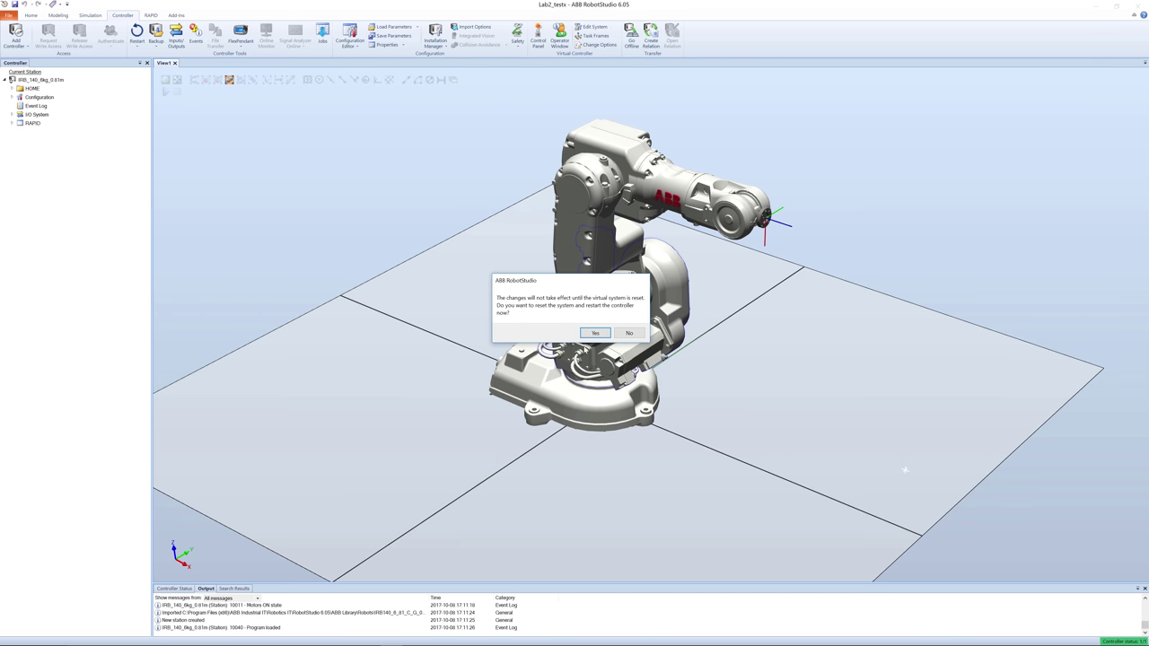
# - Reset the virtual system and warmstart the controller to apply the changed options
pyautogui.click(595, 333)
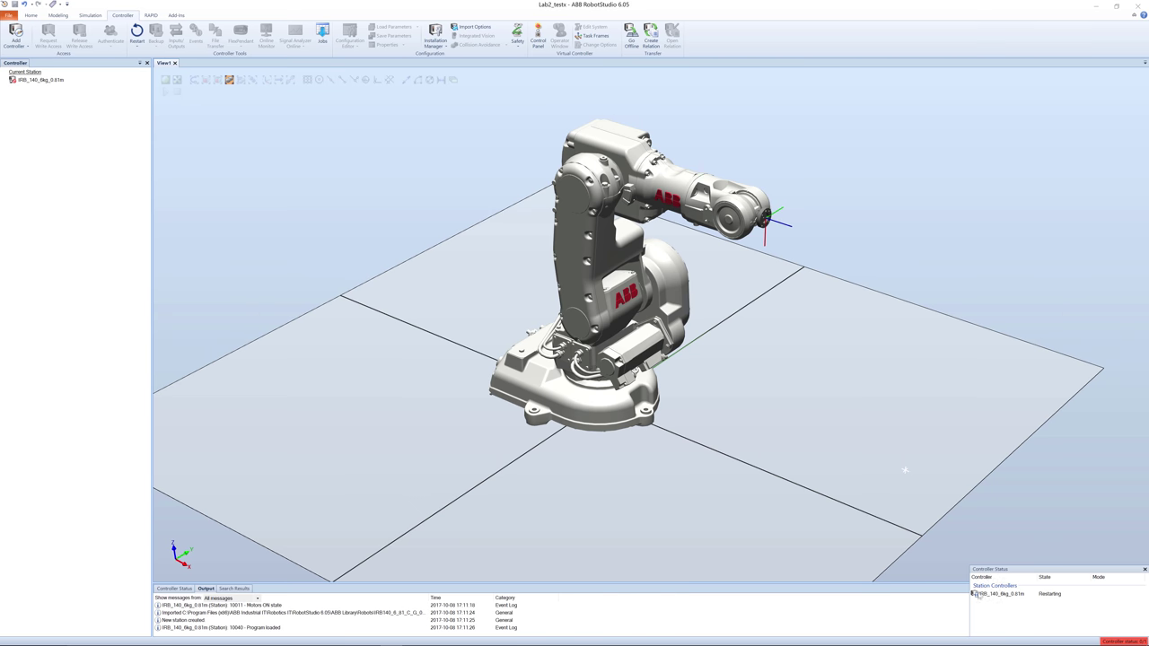
pyautogui.click(139, 46)
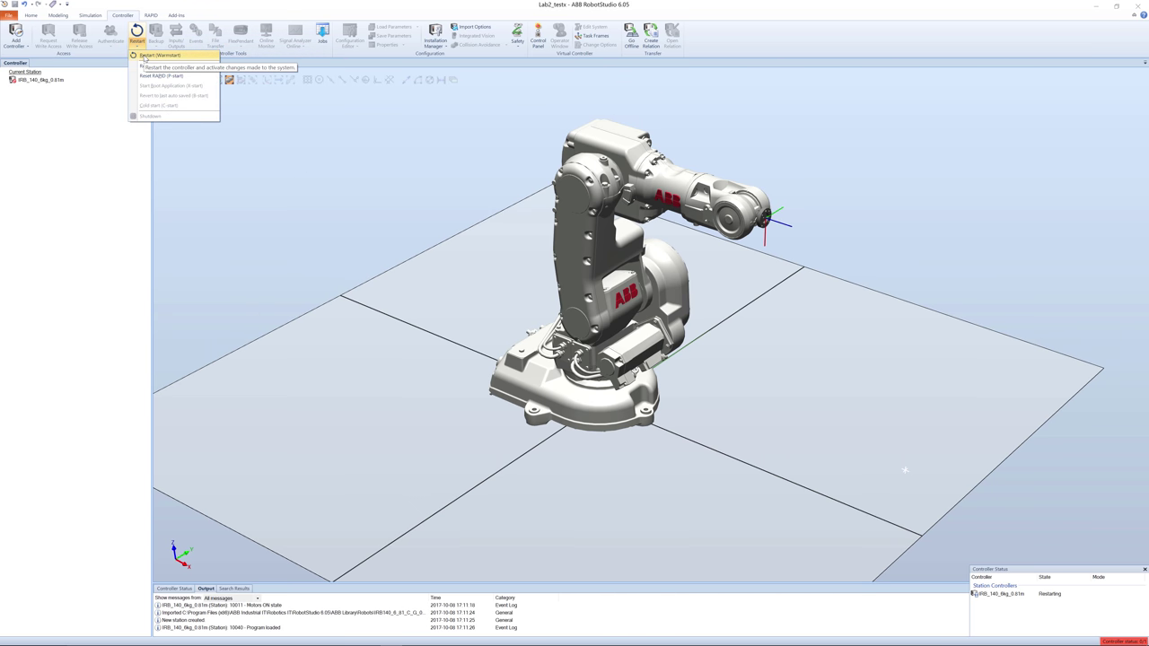
pyautogui.click(145, 57)
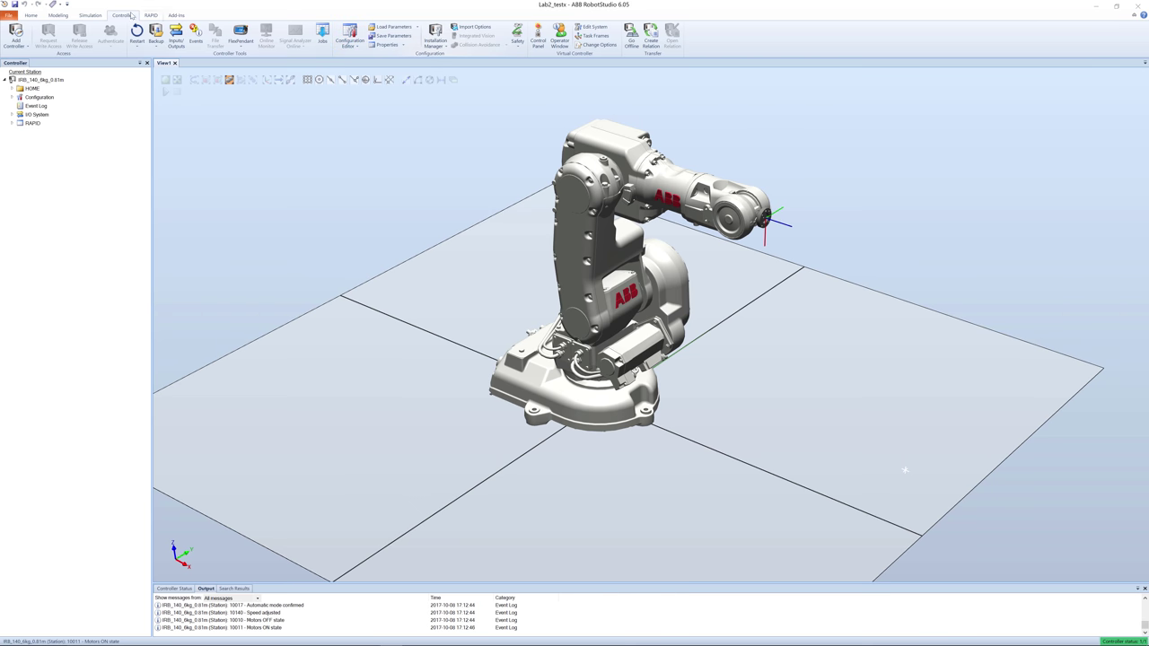
# - Add a PROFIBUS device named Board10 to the controller's I/O System configuration, keeping its other default values
pyautogui.click(349, 37)
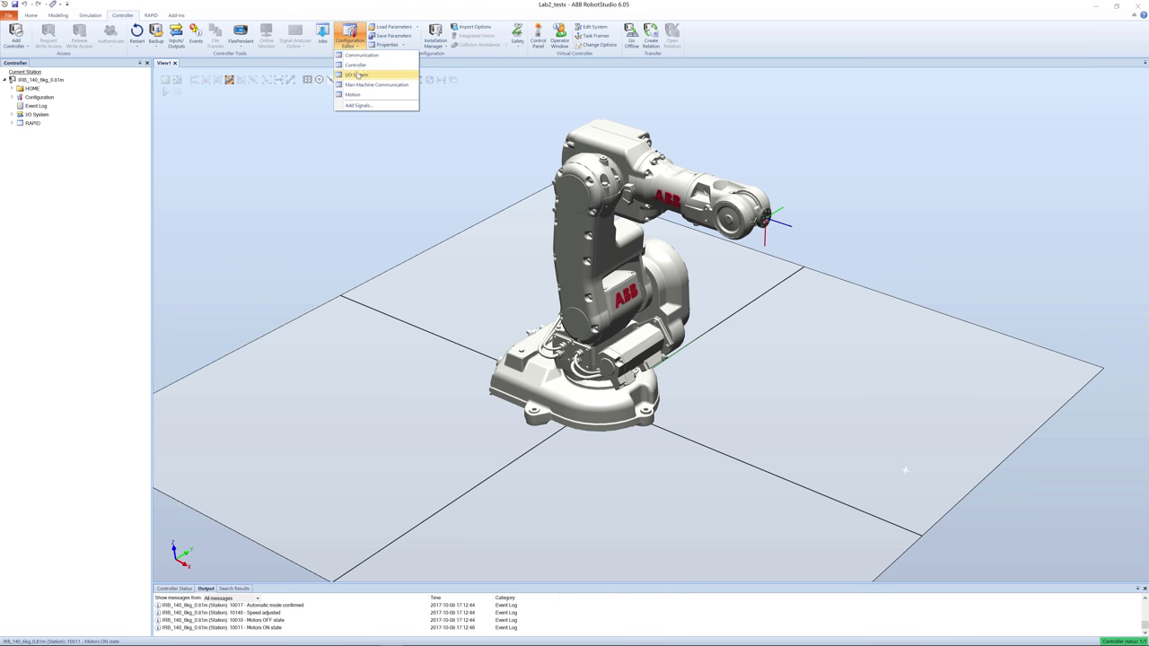
pyautogui.click(357, 75)
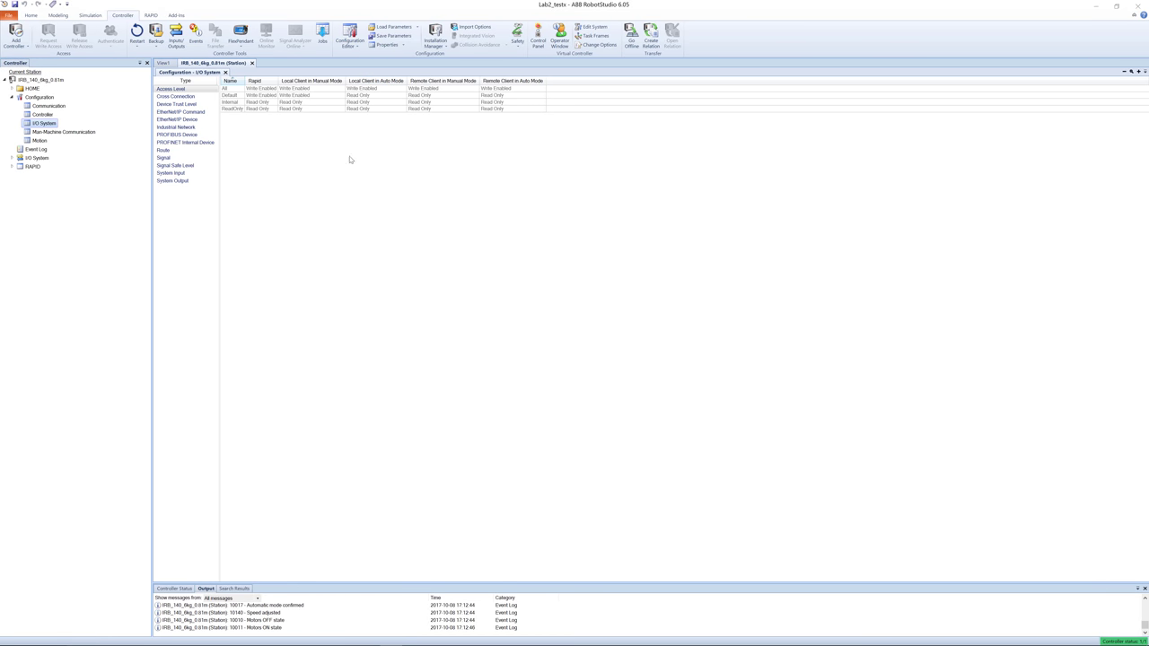
pyautogui.rightClick(178, 138)
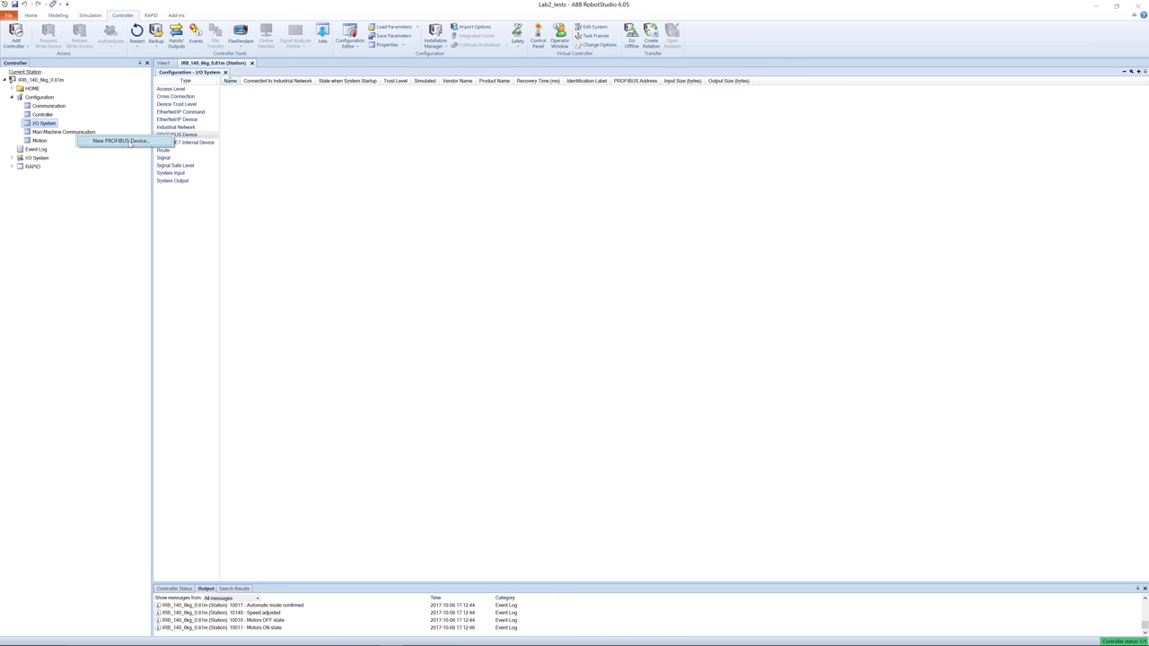
pyautogui.click(131, 141)
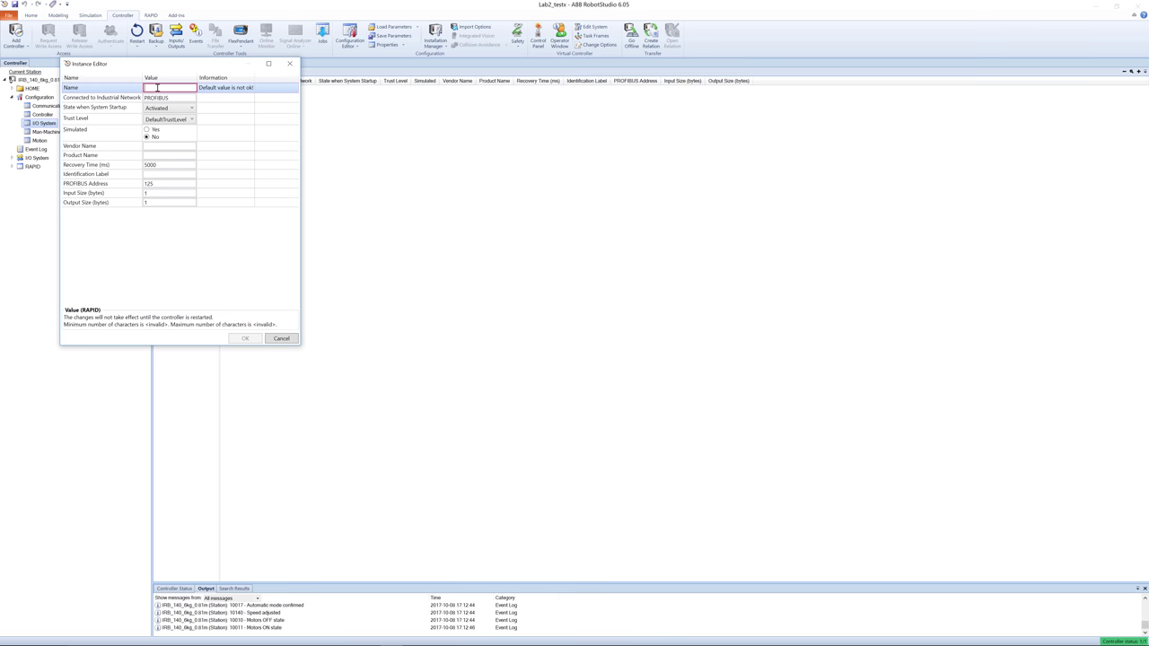
pyautogui.write('Board10')
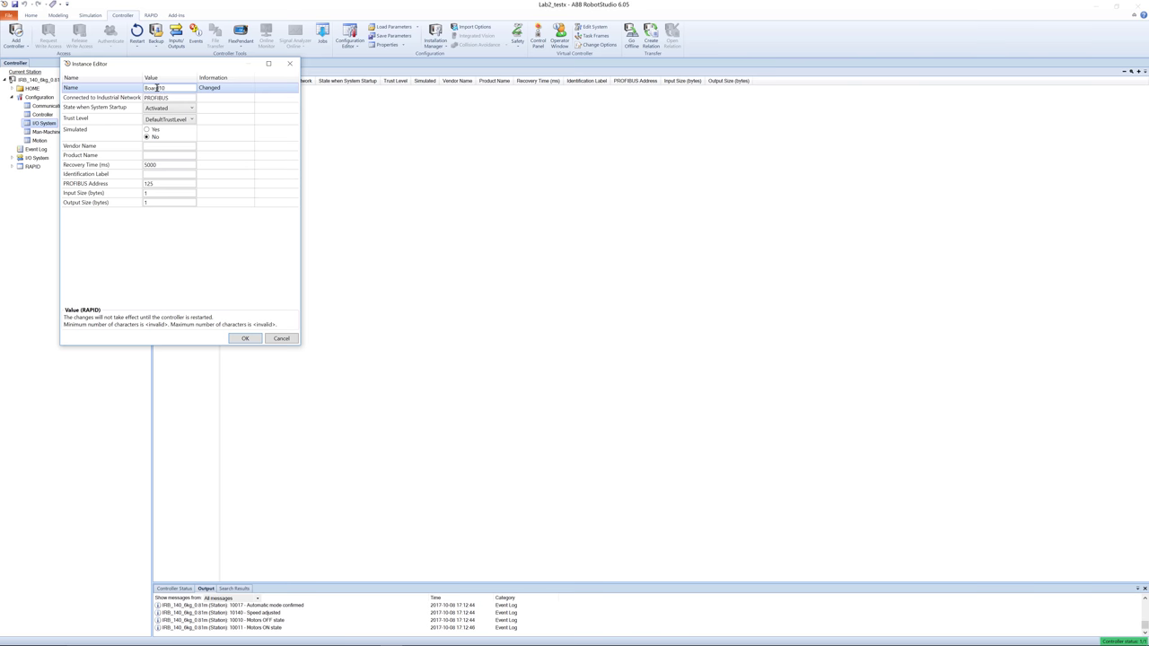
pyautogui.click(246, 339)
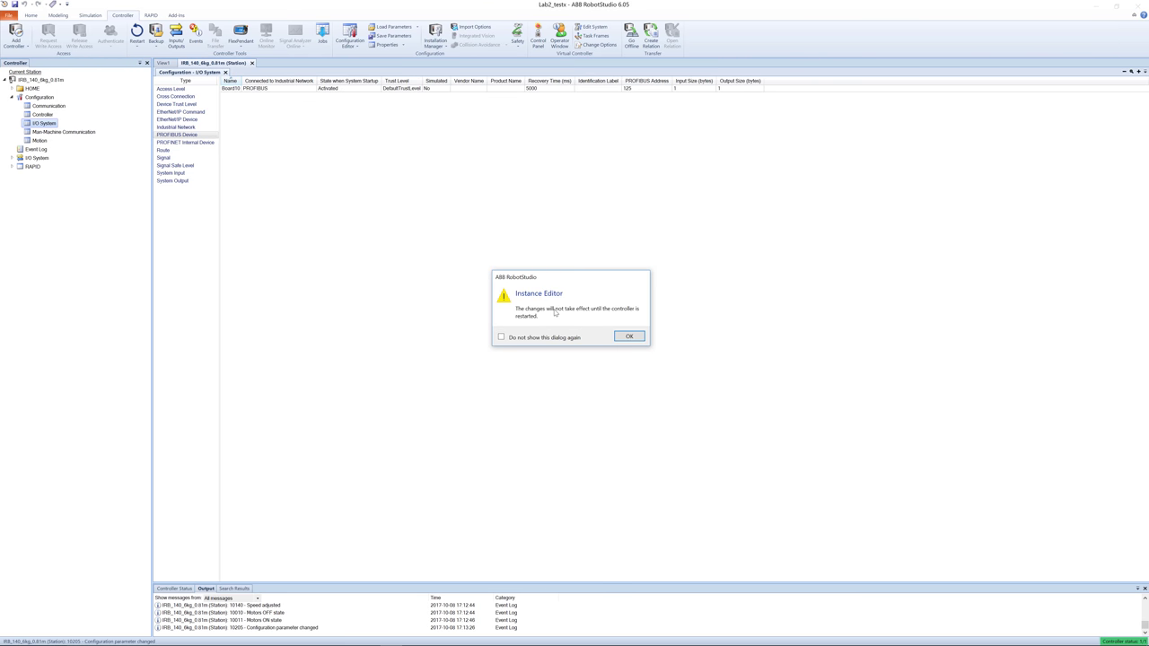
pyautogui.click(630, 337)
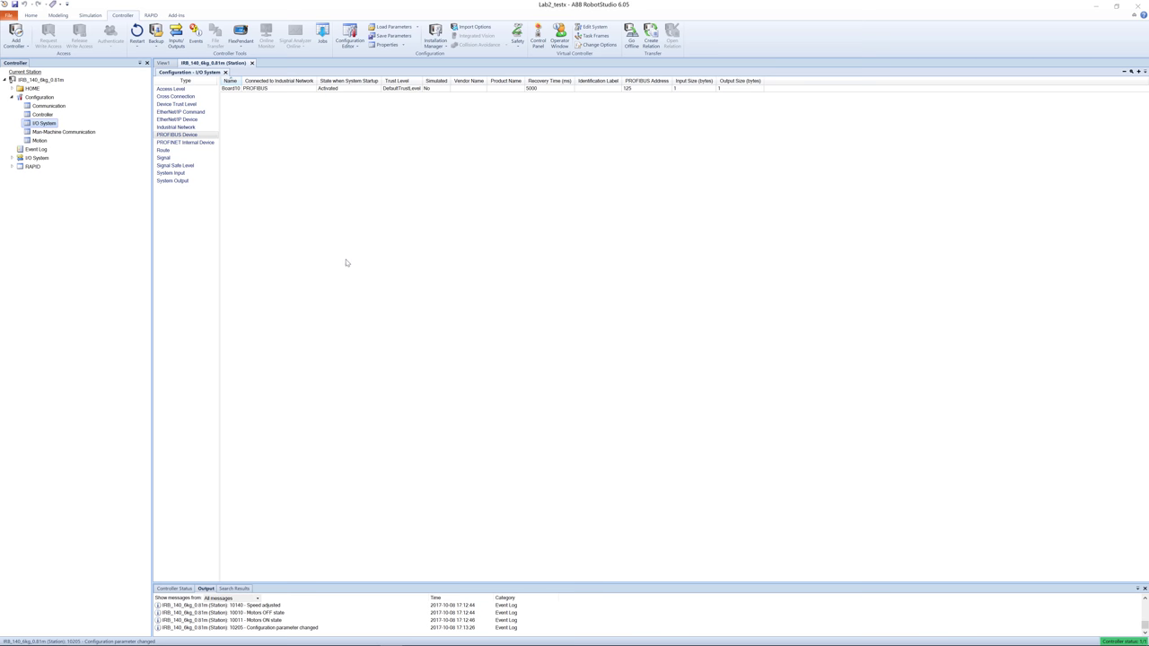
# - Start a new I/O signal named GripperOpen with Digital Output as its signal type
pyautogui.rightClick(166, 159)
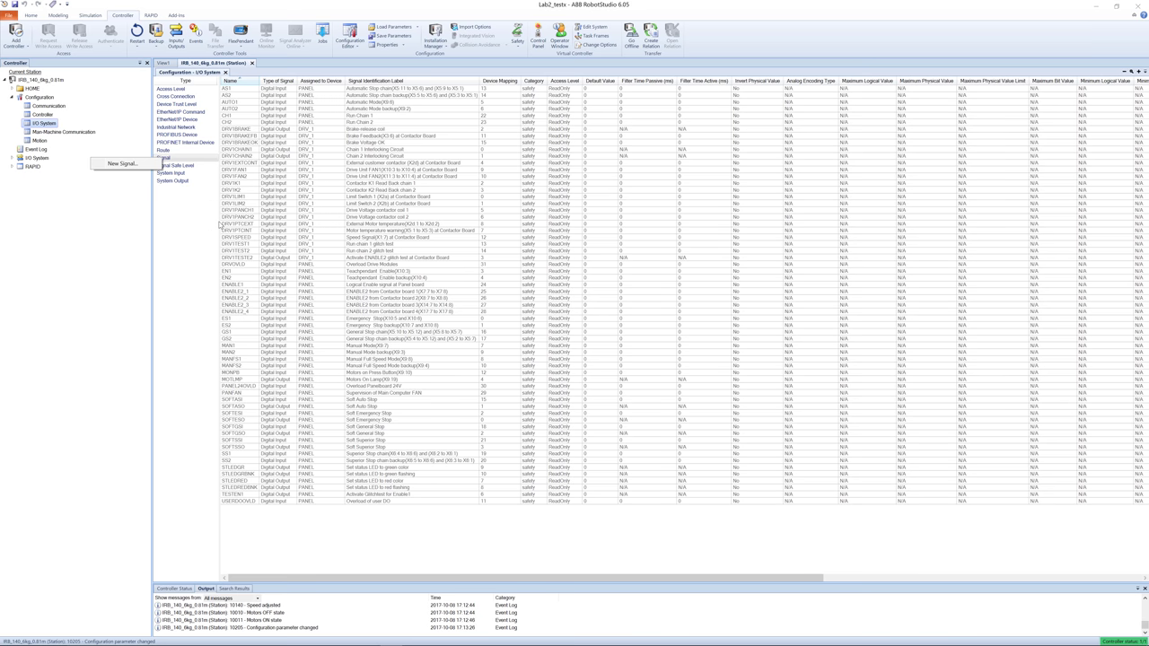
pyautogui.click(118, 164)
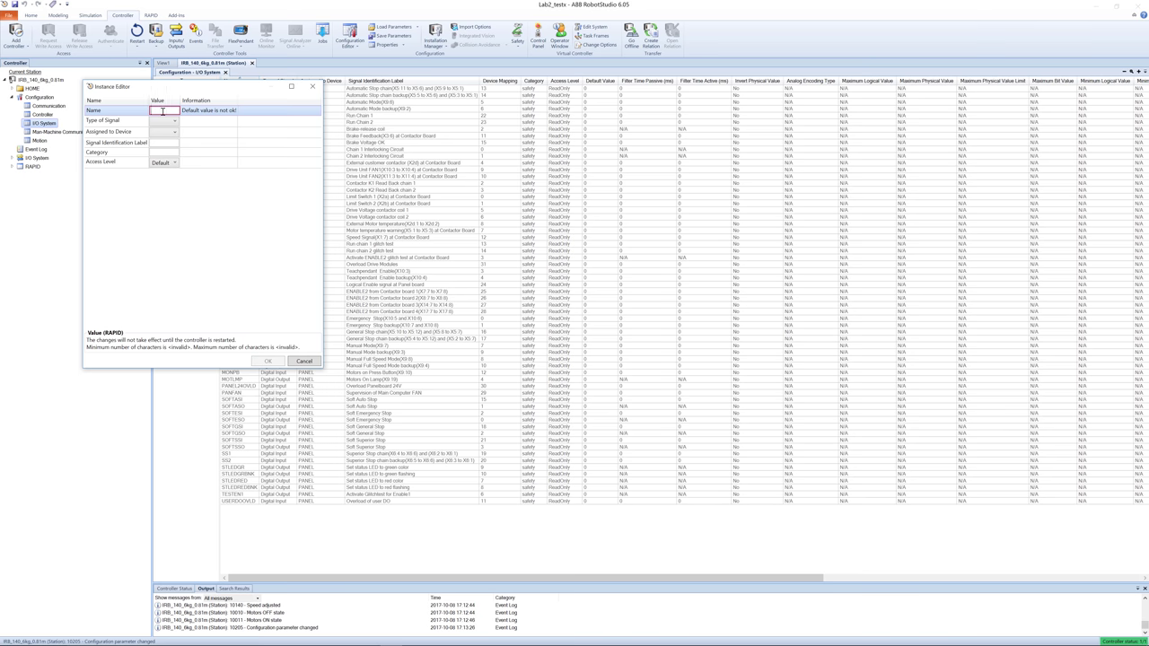
pyautogui.write('Open')
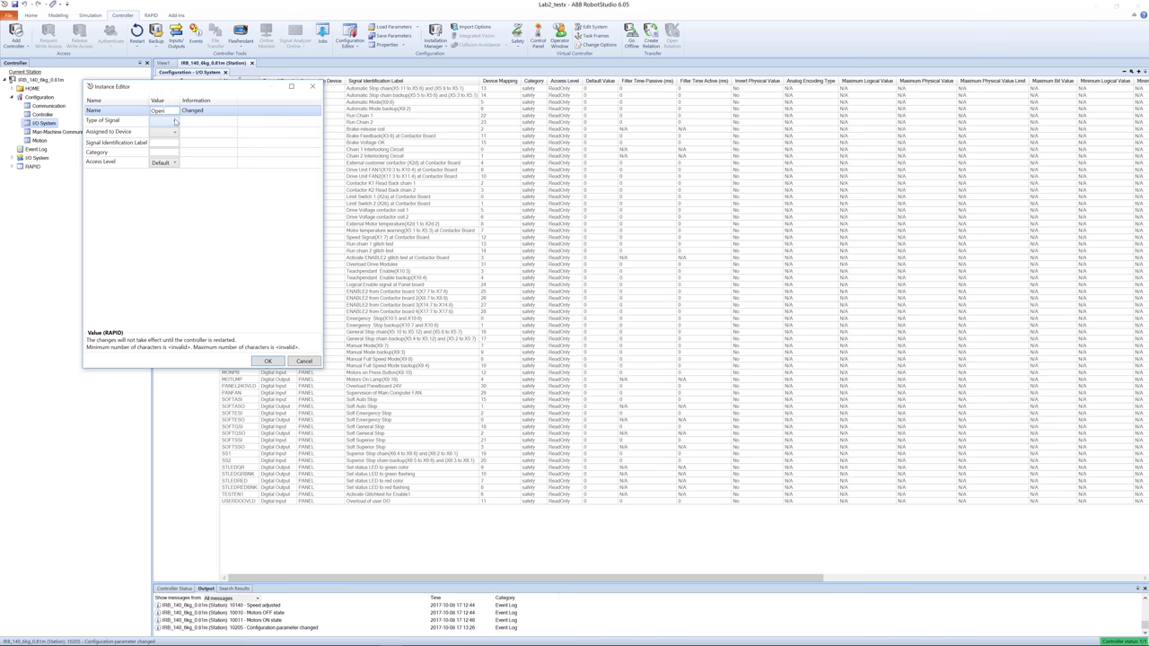
pyautogui.click(175, 121)
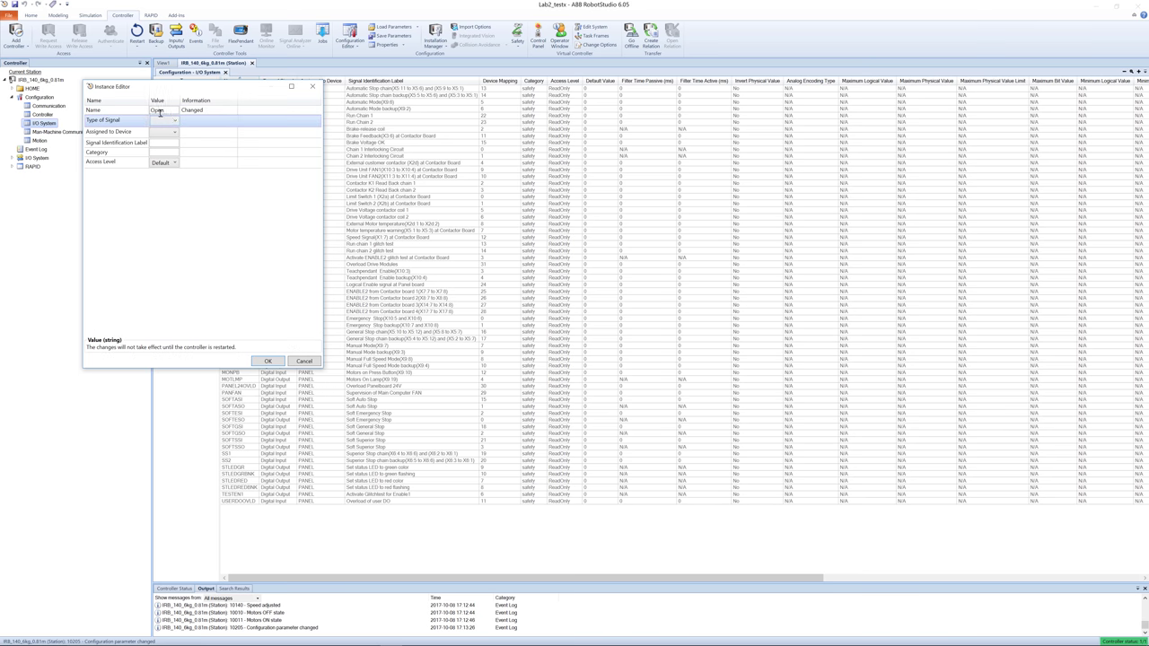
pyautogui.click(176, 120)
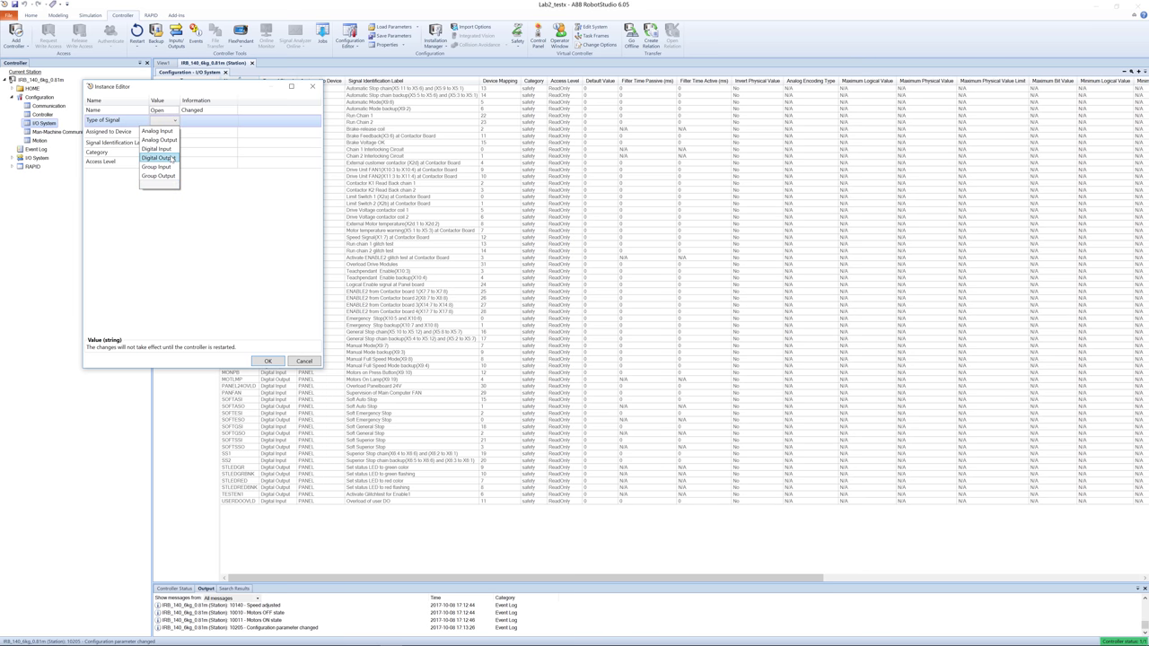
pyautogui.click(171, 158)
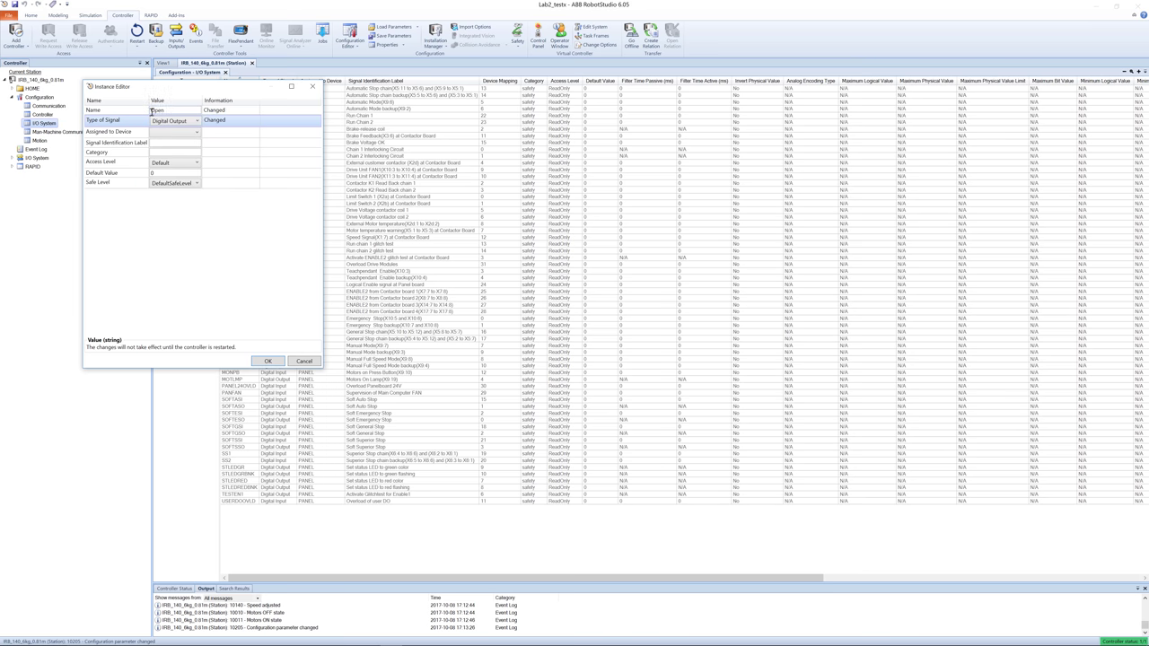
pyautogui.click(154, 109)
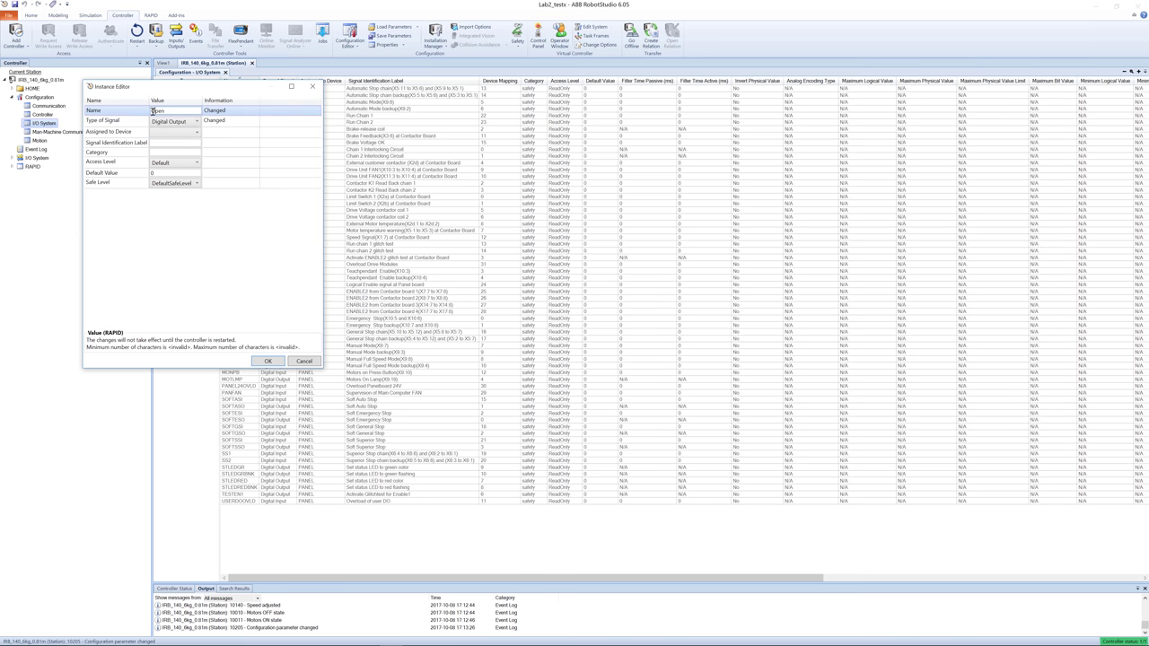
pyautogui.write('Gripper')
pyautogui.press('Return')
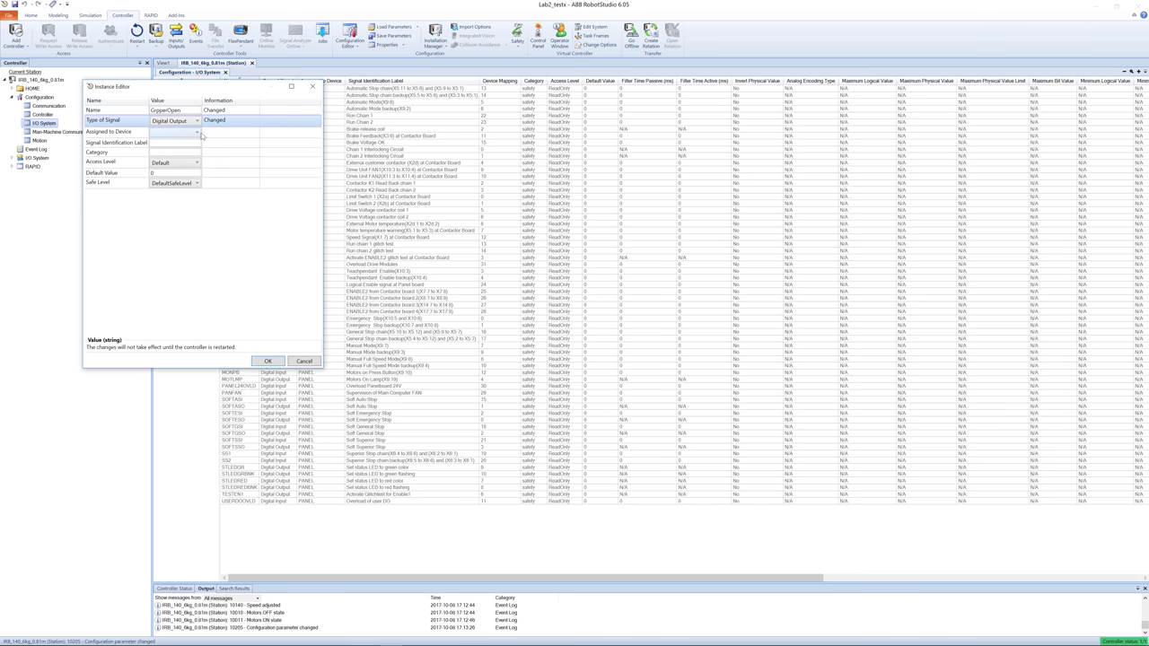
# - Assign the GripperOpen signal to Board10 with device mapping 14 and create it
pyautogui.click(198, 132)
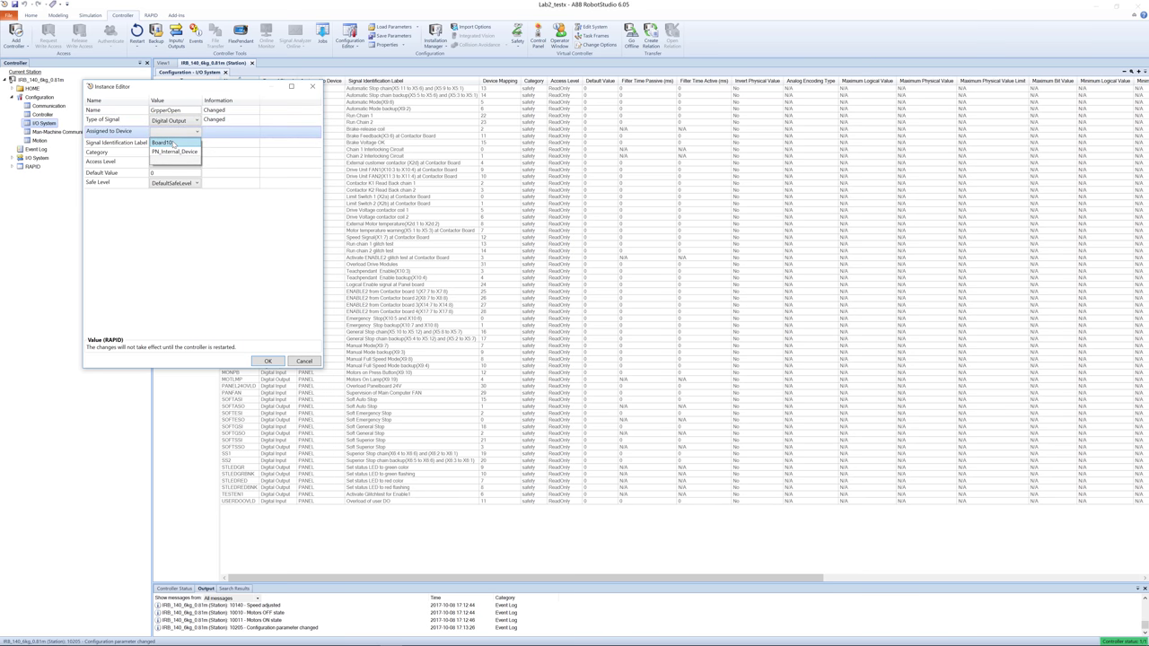
pyautogui.click(173, 143)
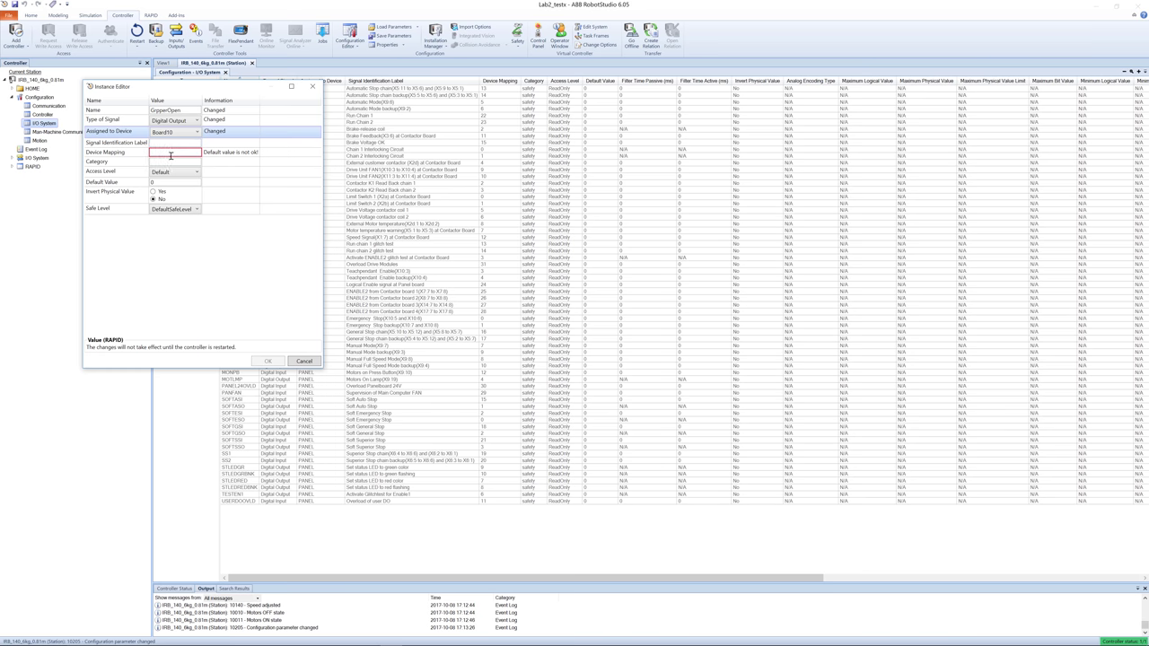
pyautogui.click(170, 154)
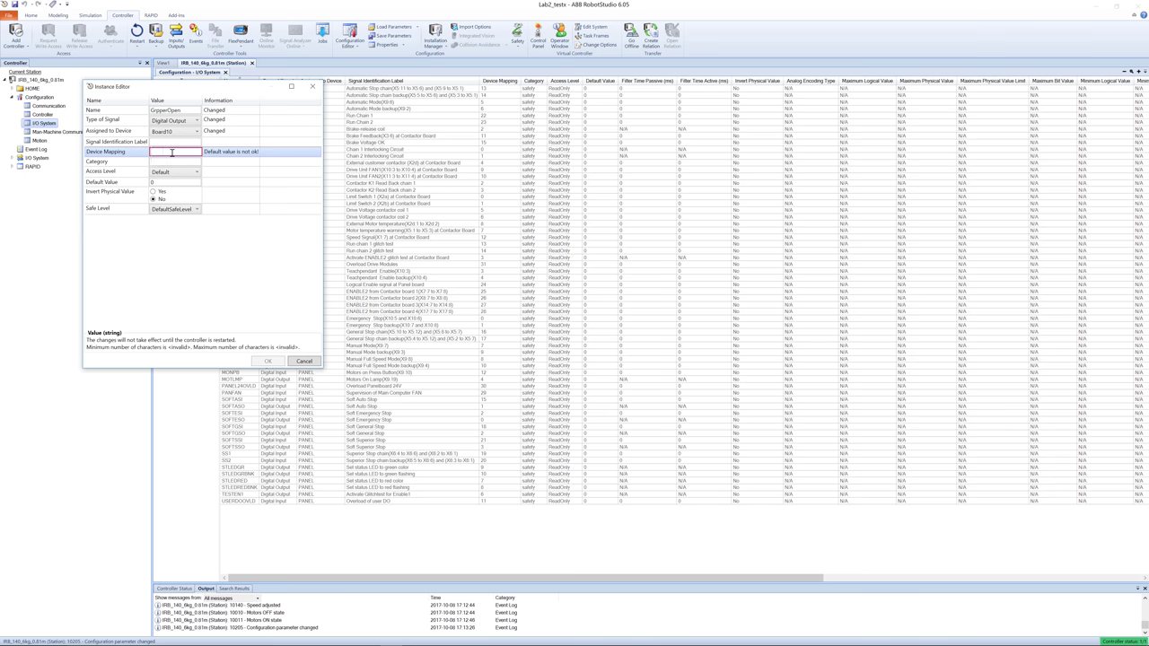
pyautogui.write('14')
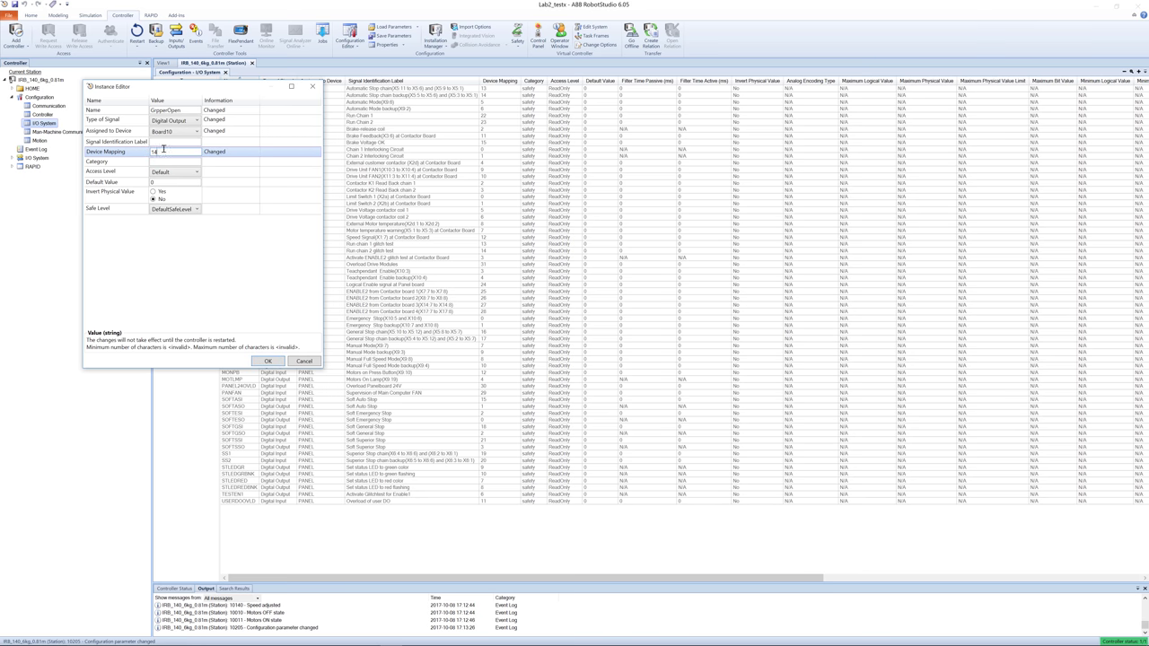
pyautogui.click(278, 360)
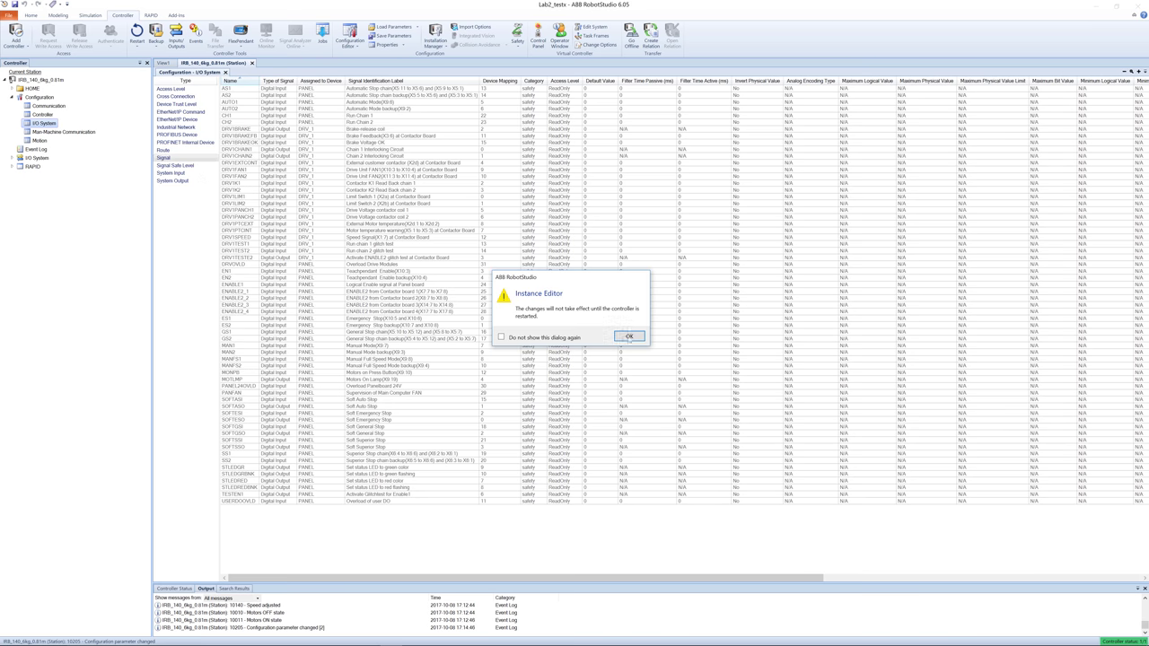
pyautogui.click(632, 338)
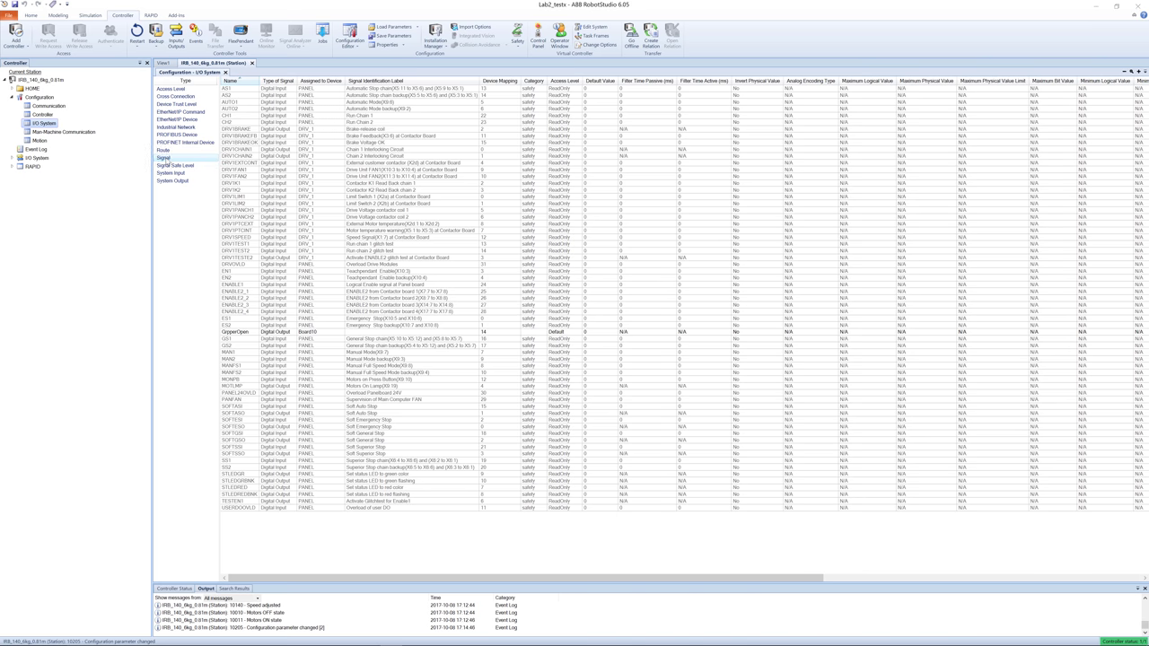
# - Start another I/O signal named GripperClose with Digital Output as its signal type
pyautogui.rightClick(165, 160)
pyautogui.click(143, 165)
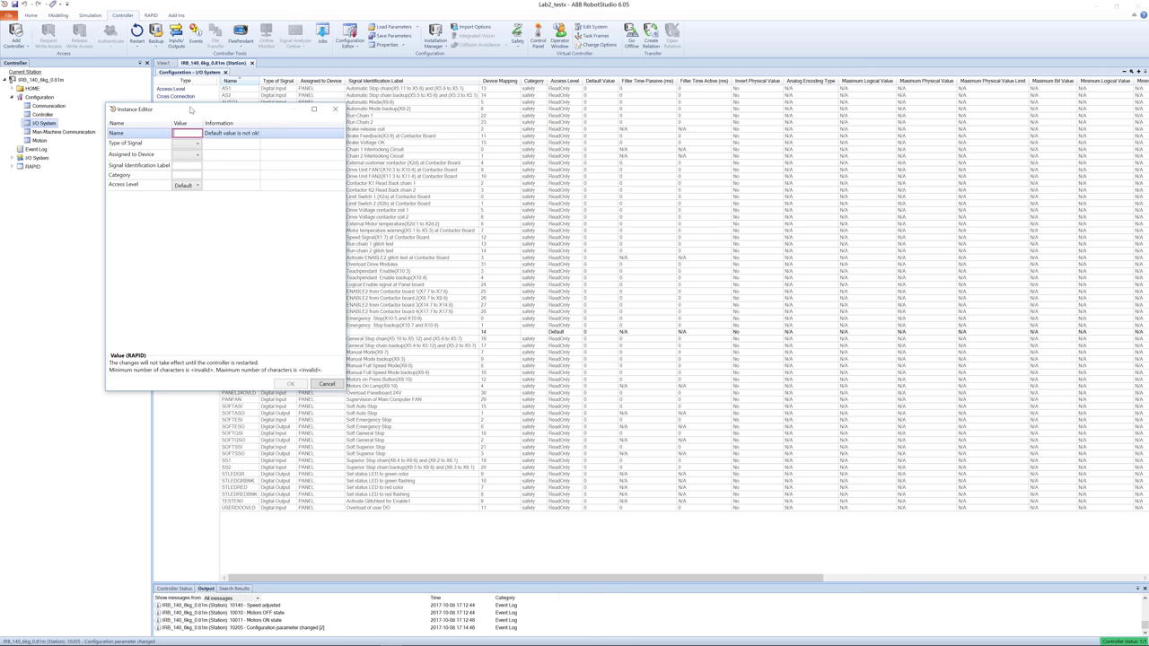
pyautogui.moveTo(191, 109); pyautogui.dragTo(564, 174)
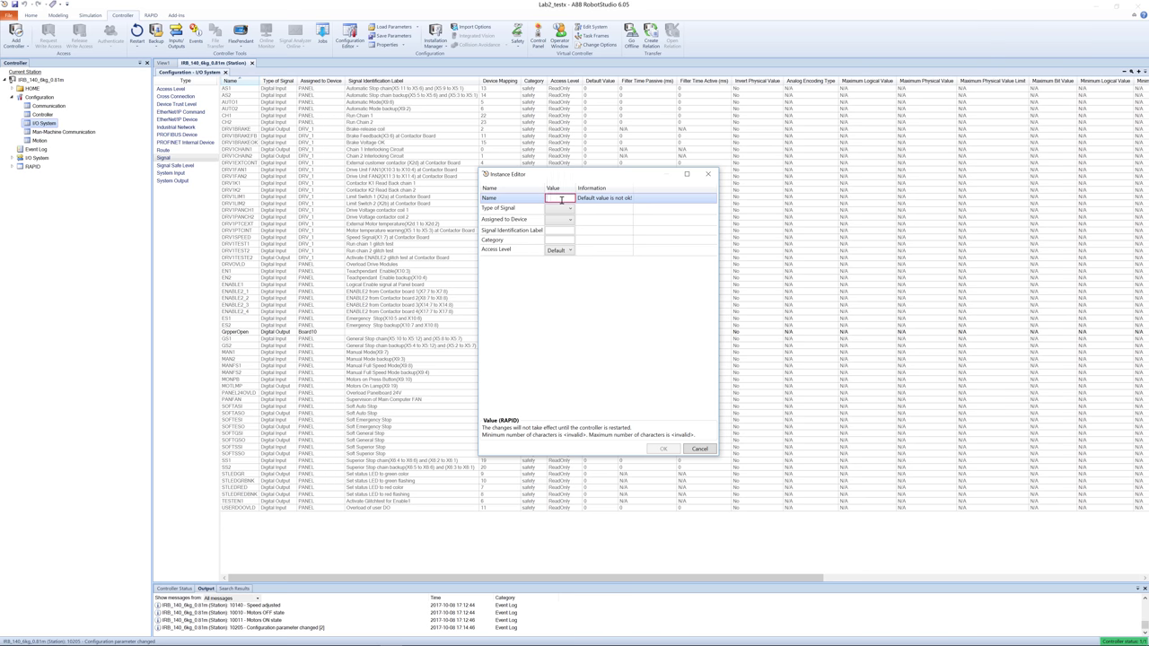
pyautogui.write('Gri')
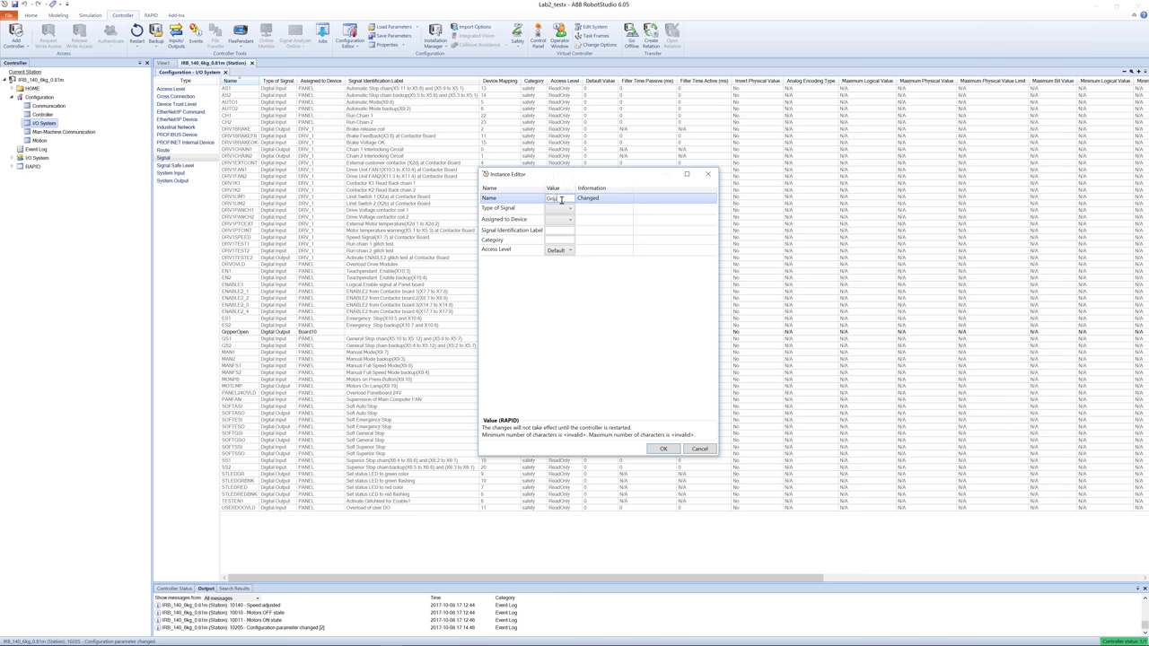
pyautogui.write('pperClose')
pyautogui.click(574, 211)
pyautogui.click(575, 208)
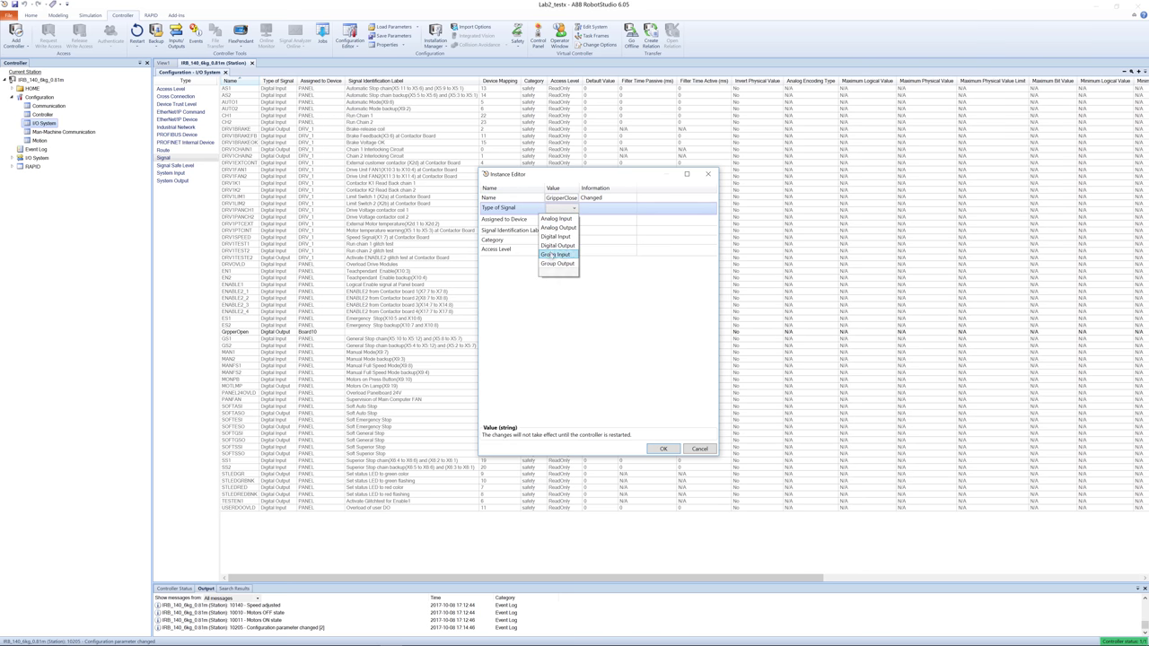
pyautogui.click(556, 246)
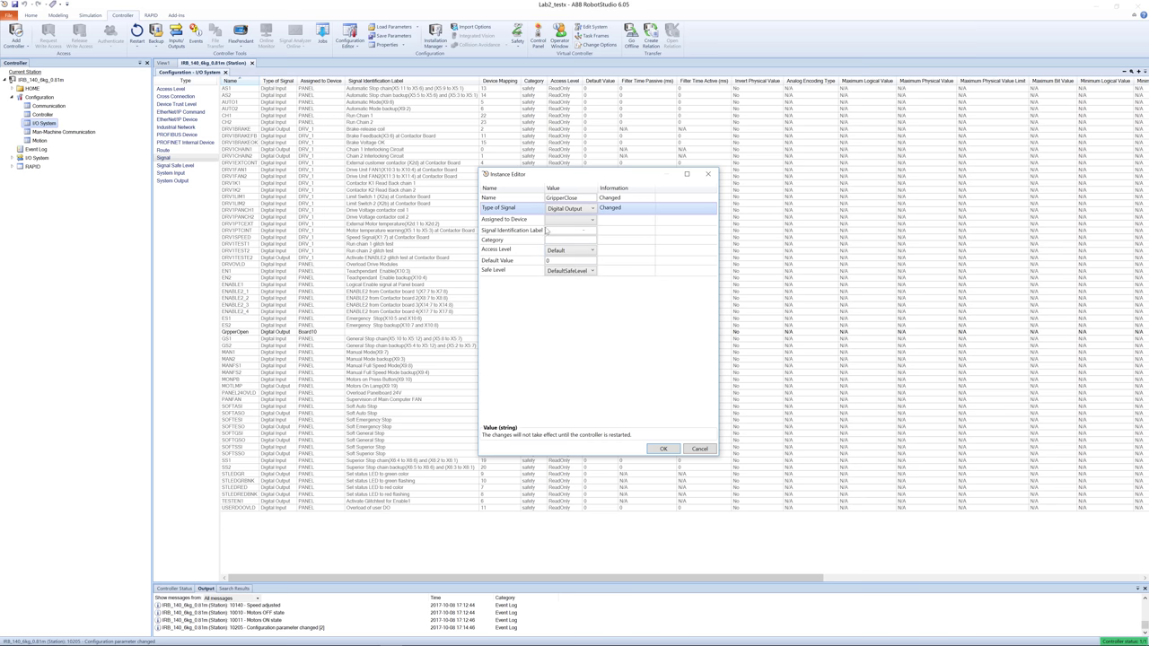
# - Assign the GripperClose signal to Board10 with device mapping 15 and create it
pyautogui.click(592, 222)
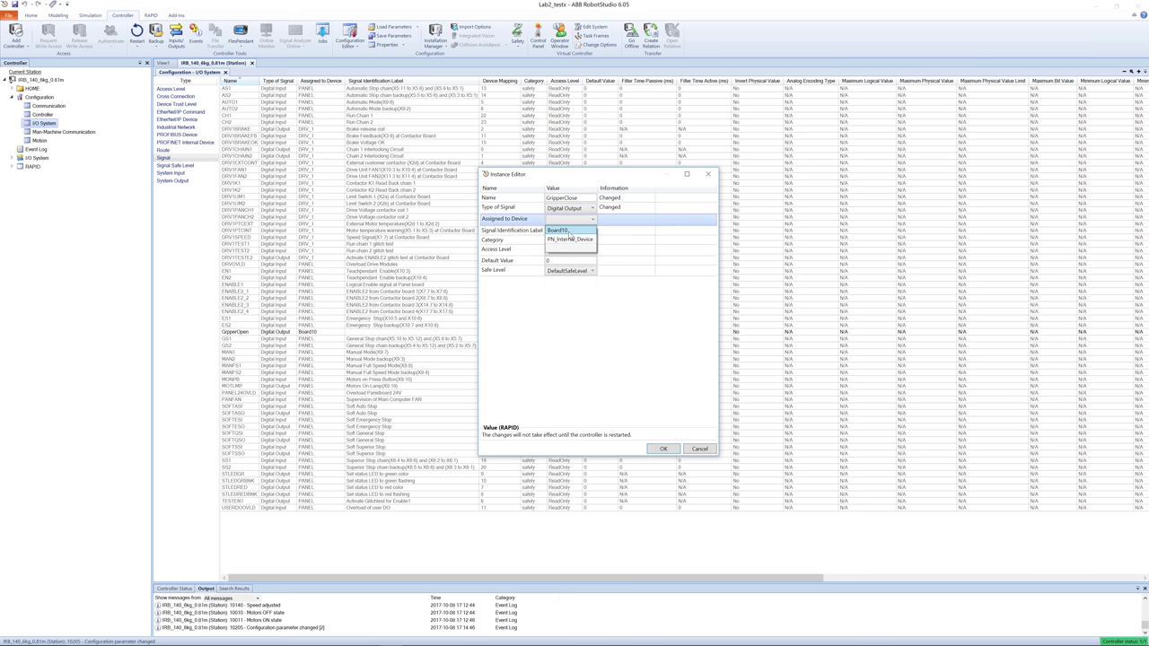
pyautogui.click(568, 235)
pyautogui.click(565, 240)
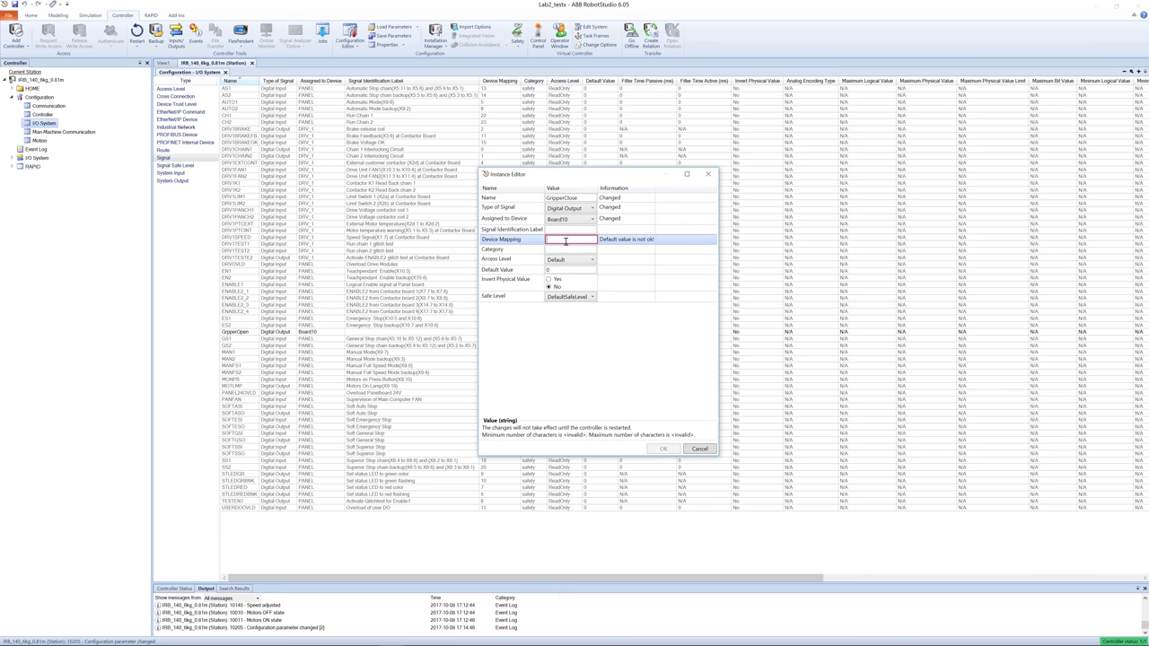
pyautogui.write('15')
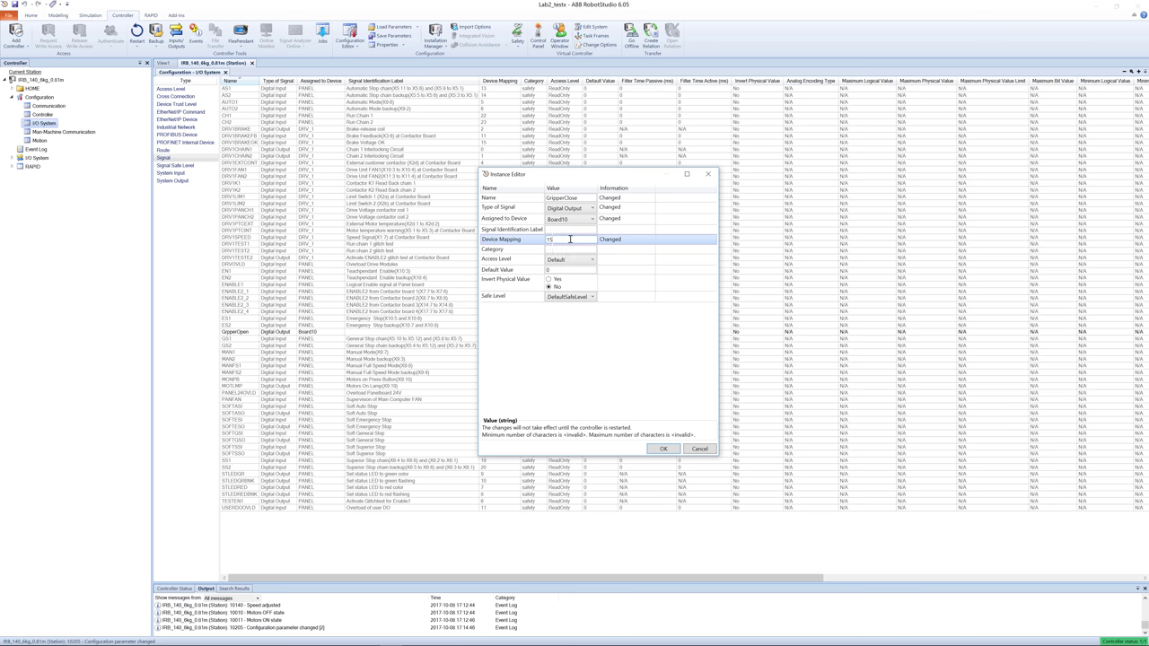
pyautogui.click(661, 449)
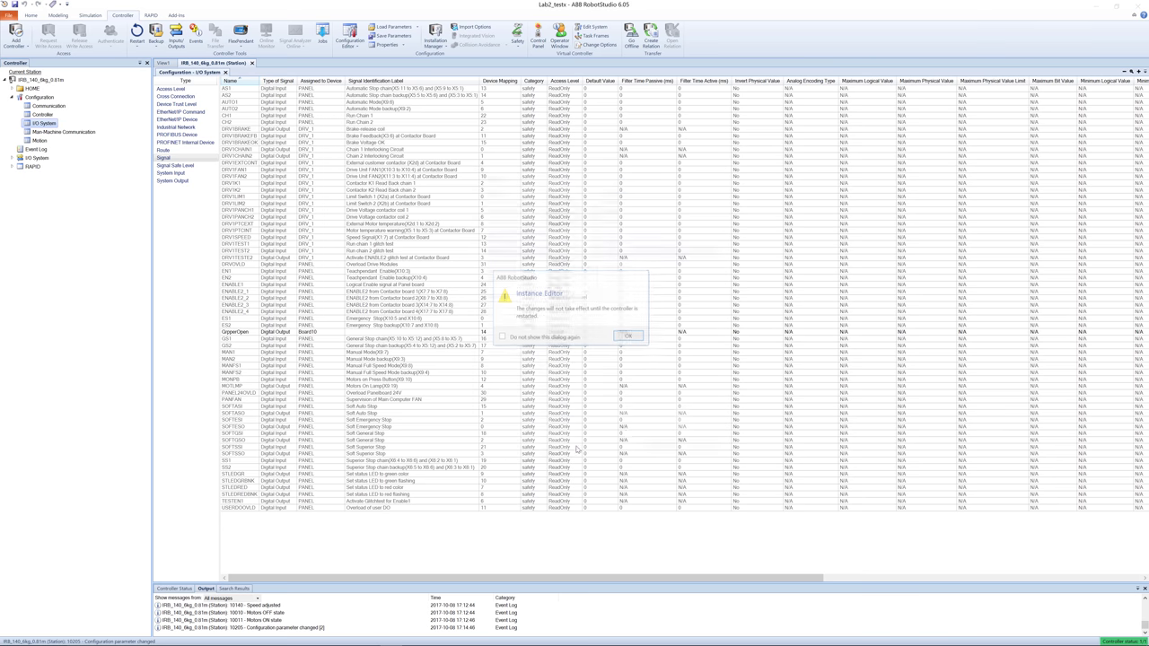
pyautogui.click(629, 337)
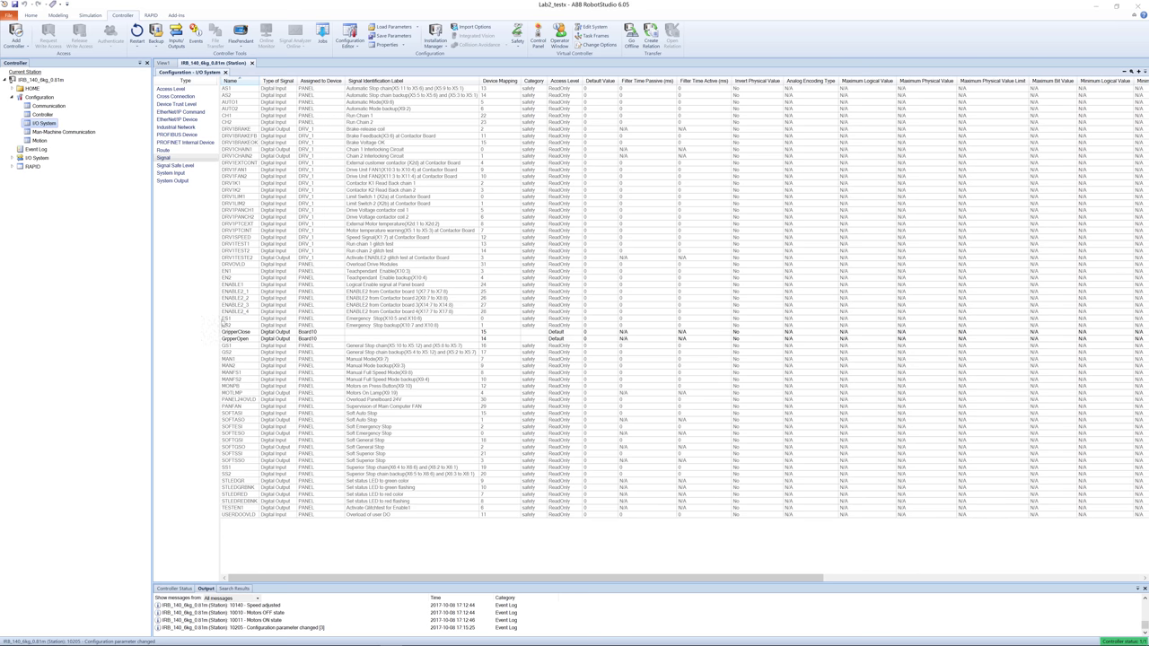
# - Correct the spelling of the open-gripper signal's name to GripperOpen and apply the edit
pyautogui.click(235, 340)
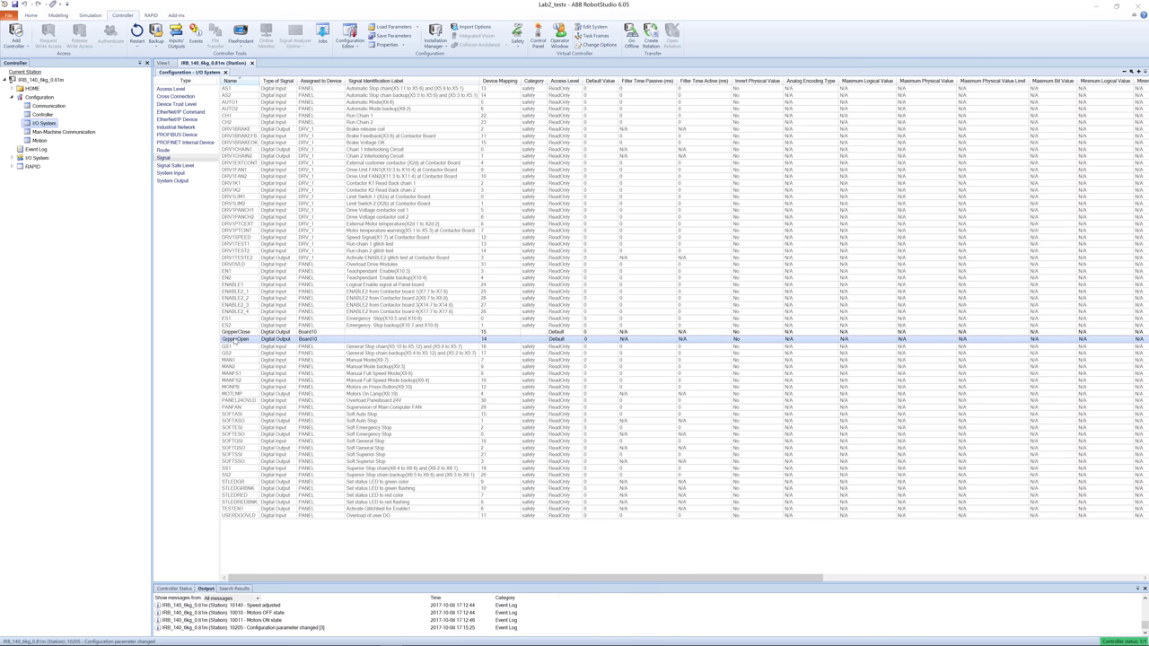
pyautogui.rightClick(230, 342)
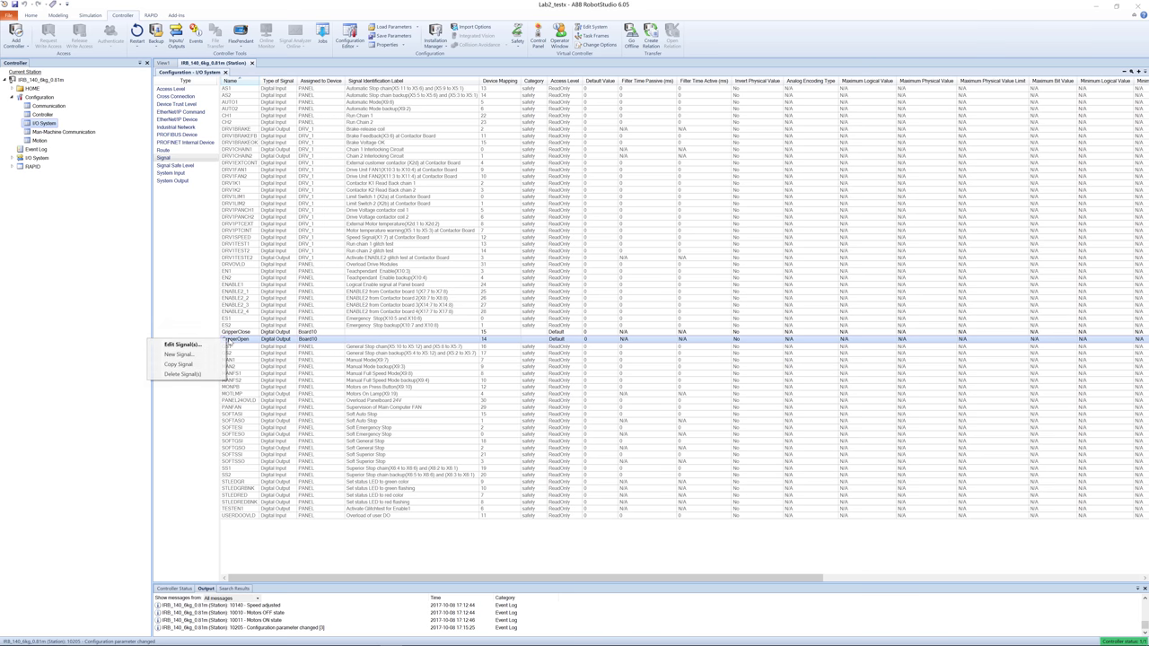
pyautogui.click(180, 345)
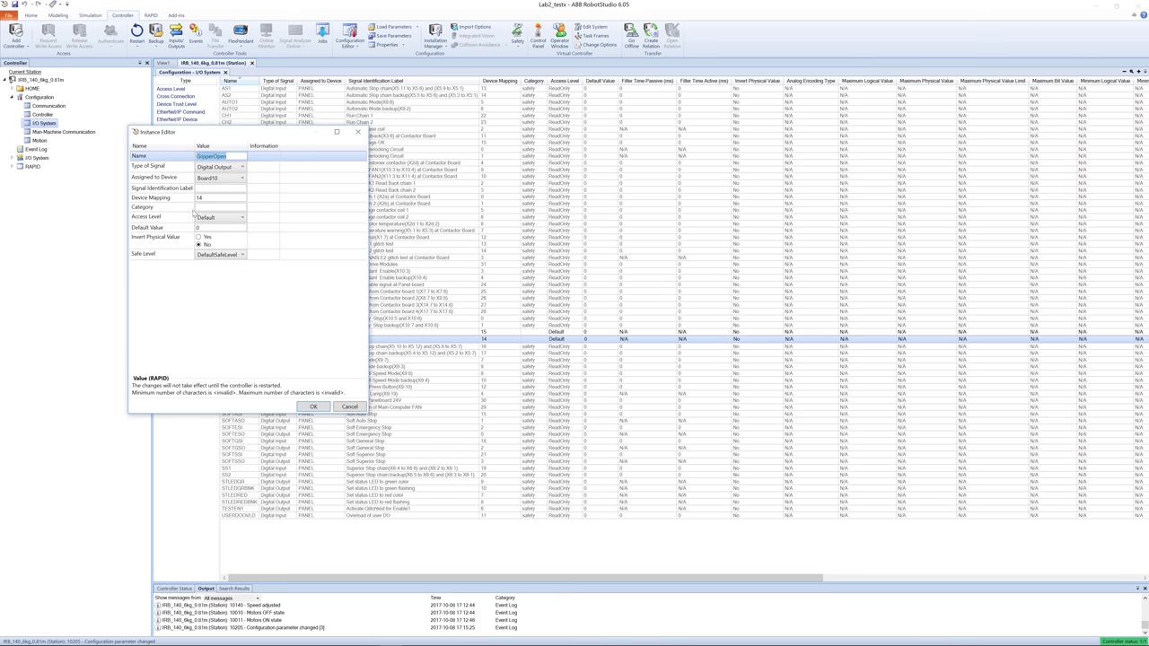
pyautogui.click(203, 159)
pyautogui.write('r')
pyautogui.click(314, 407)
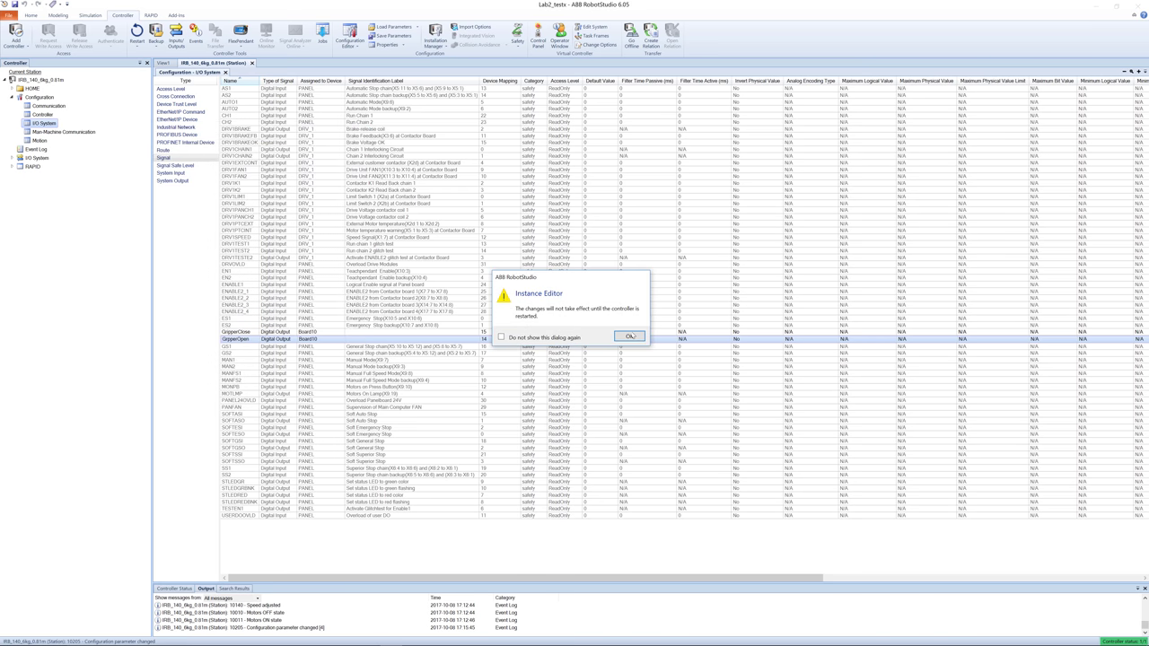
pyautogui.click(629, 336)
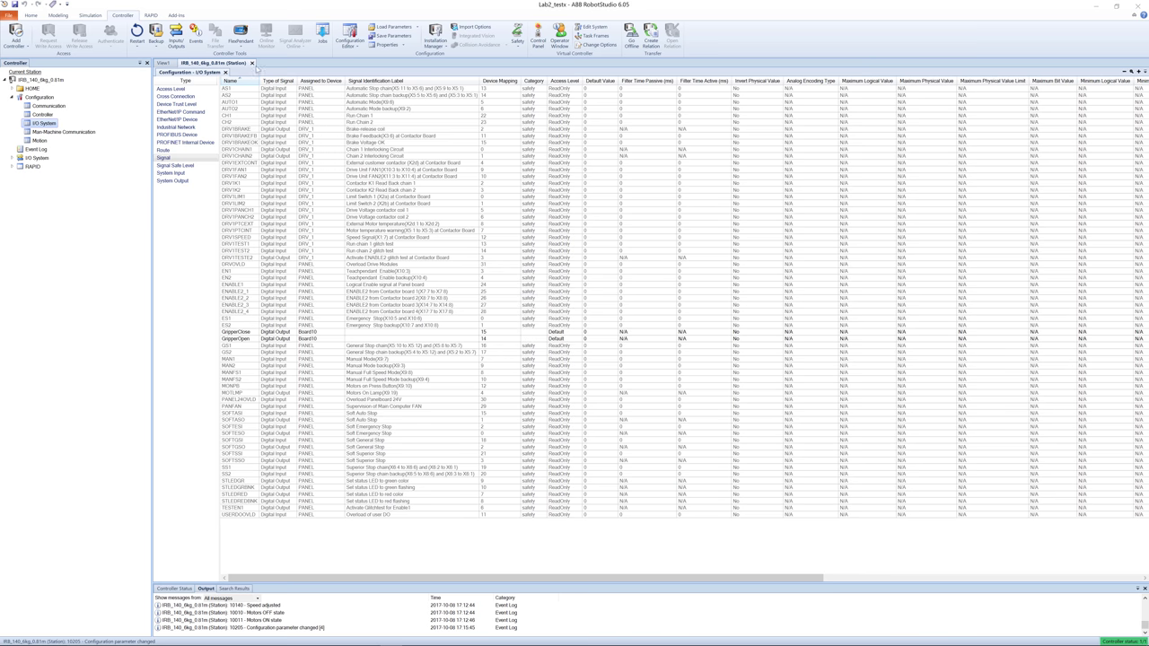
# - Warmstart the virtual controller to activate the new gripper signals
pyautogui.click(136, 42)
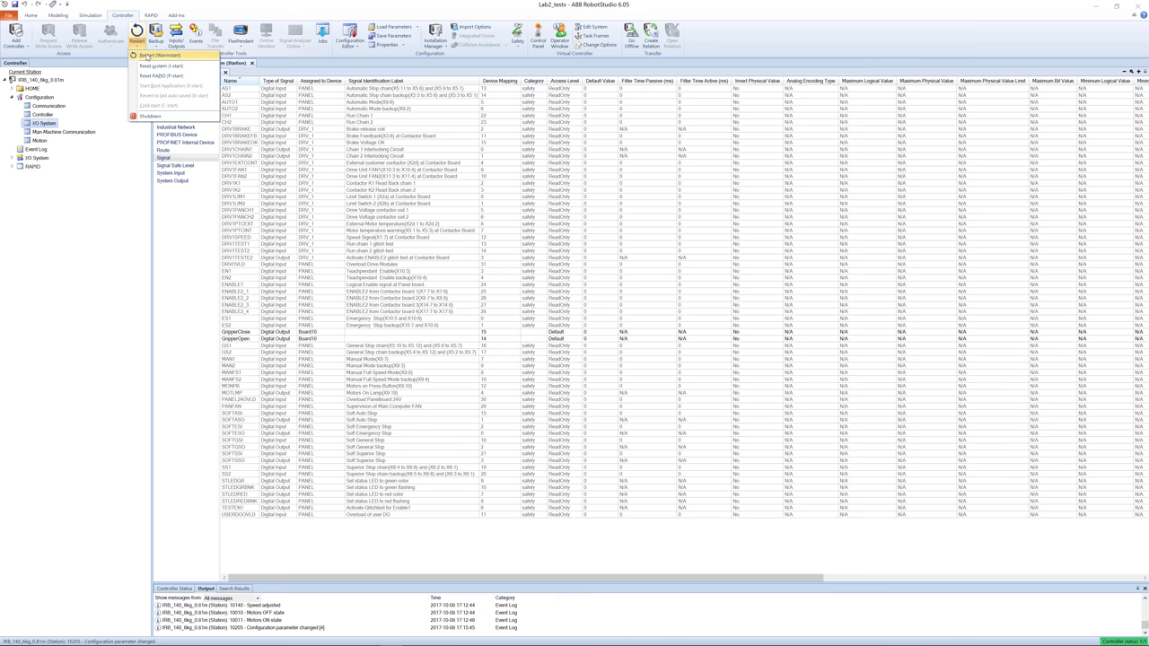
pyautogui.click(148, 56)
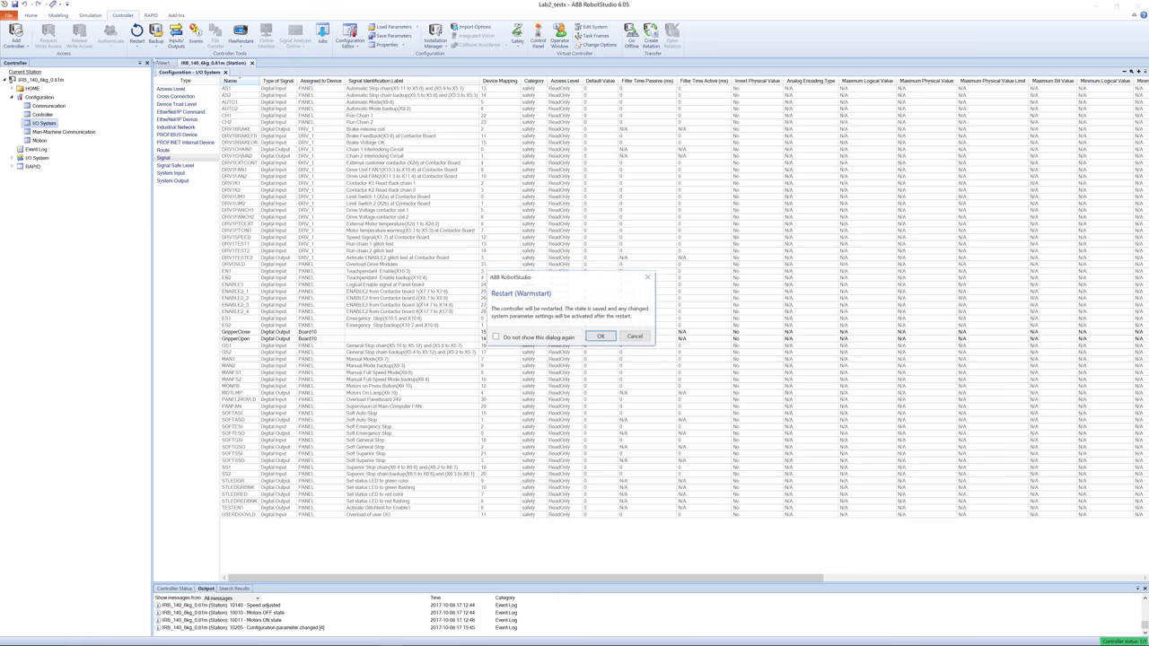
pyautogui.click(598, 340)
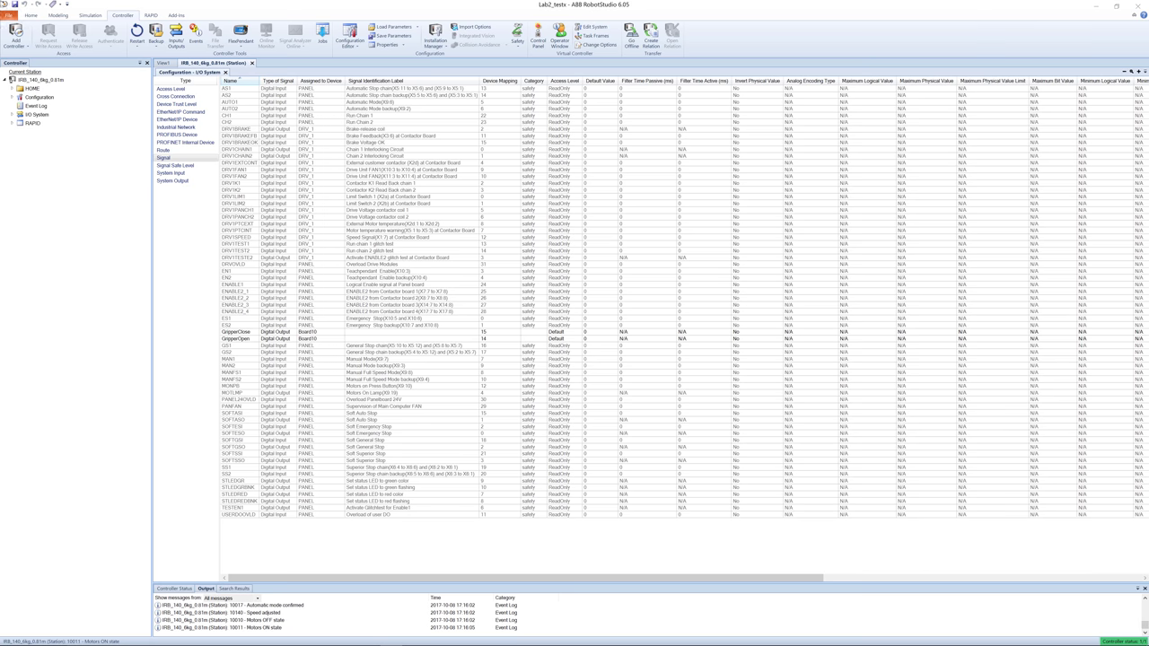
# - Import the library files brick, gripper1, piece12 and rob-table from the Lab2 gripper folder into the station
pyautogui.click(31, 16)
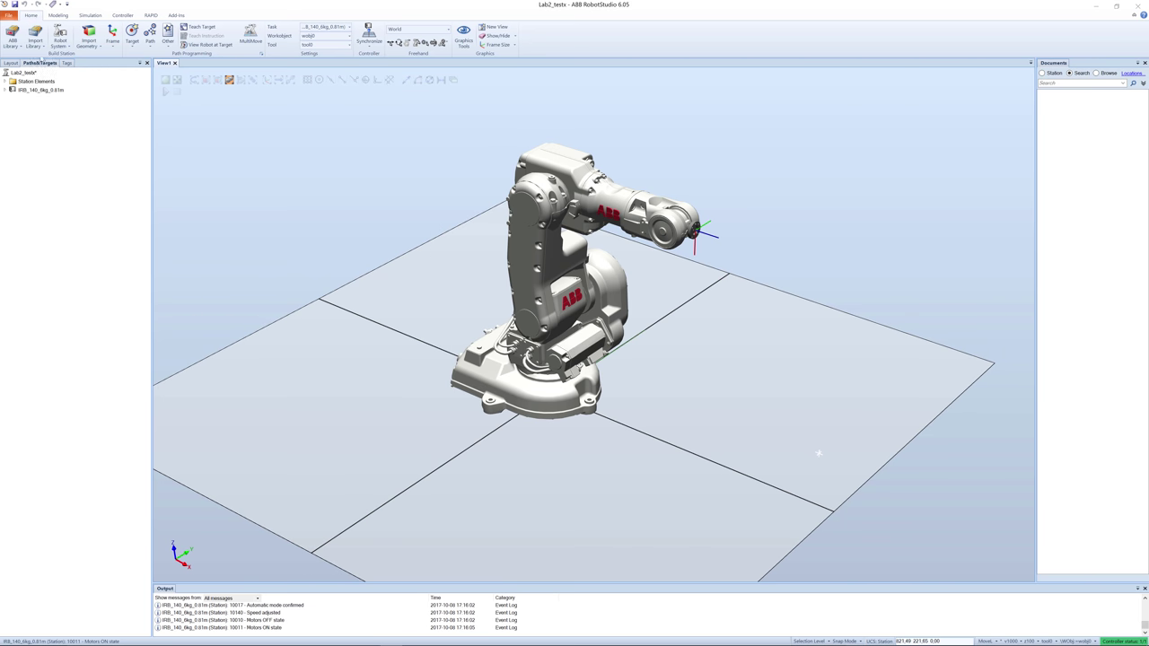
pyautogui.click(34, 39)
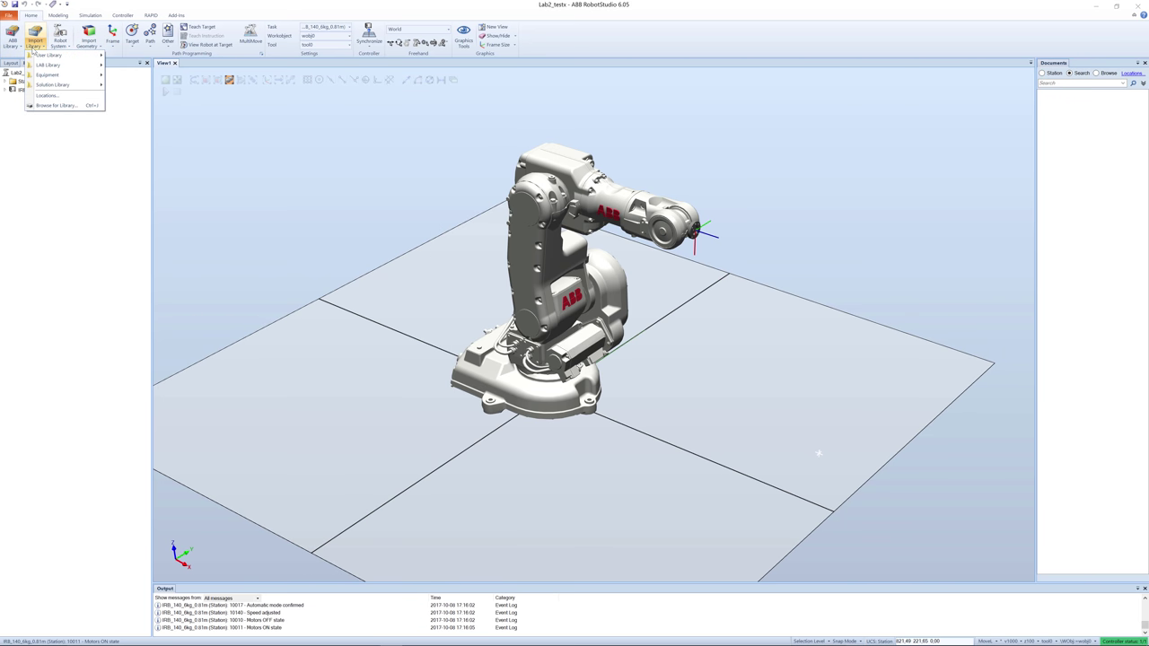
pyautogui.click(49, 105)
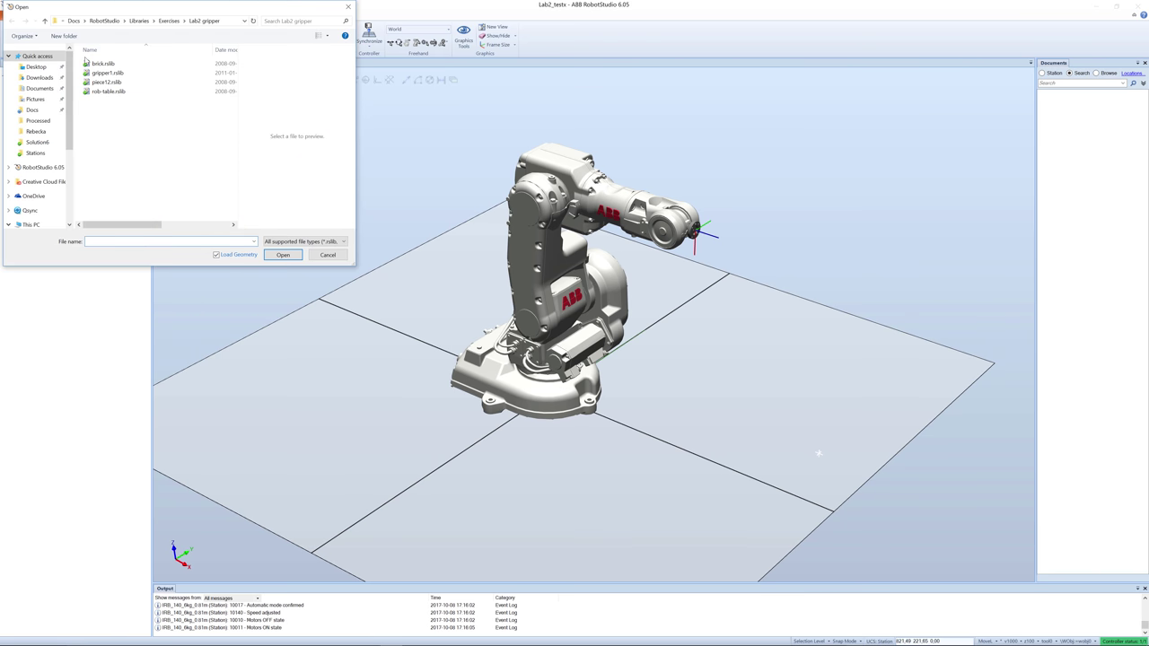
pyautogui.click(88, 63)
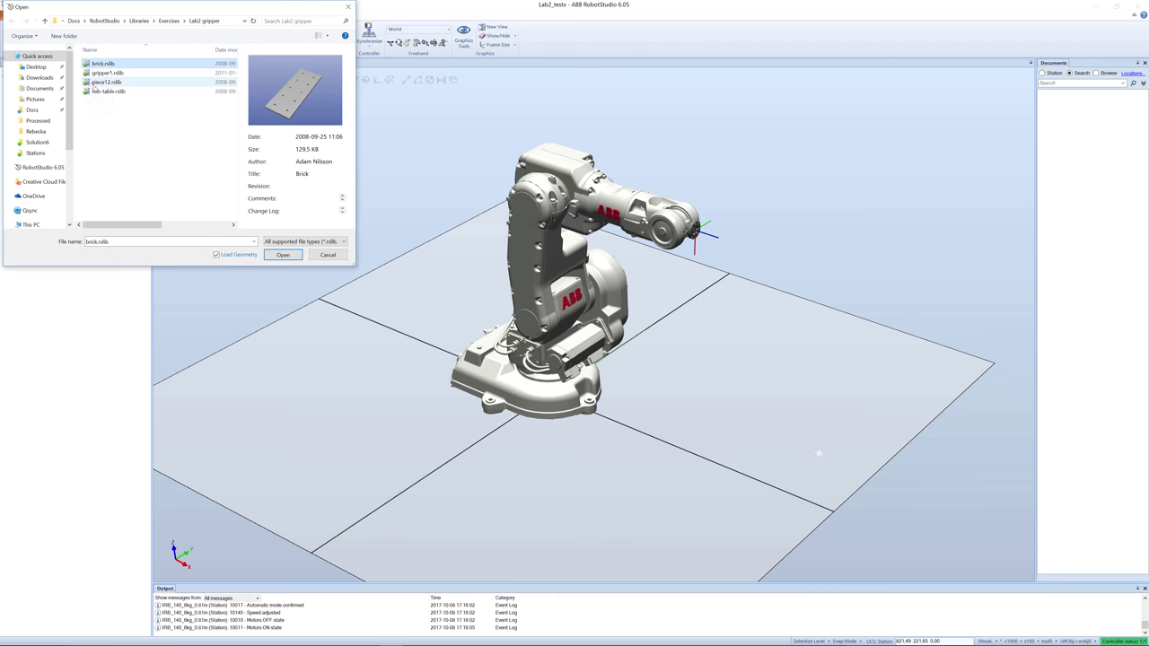
pyautogui.keyDown('shift'); pyautogui.click(97, 91); pyautogui.keyUp('shift')
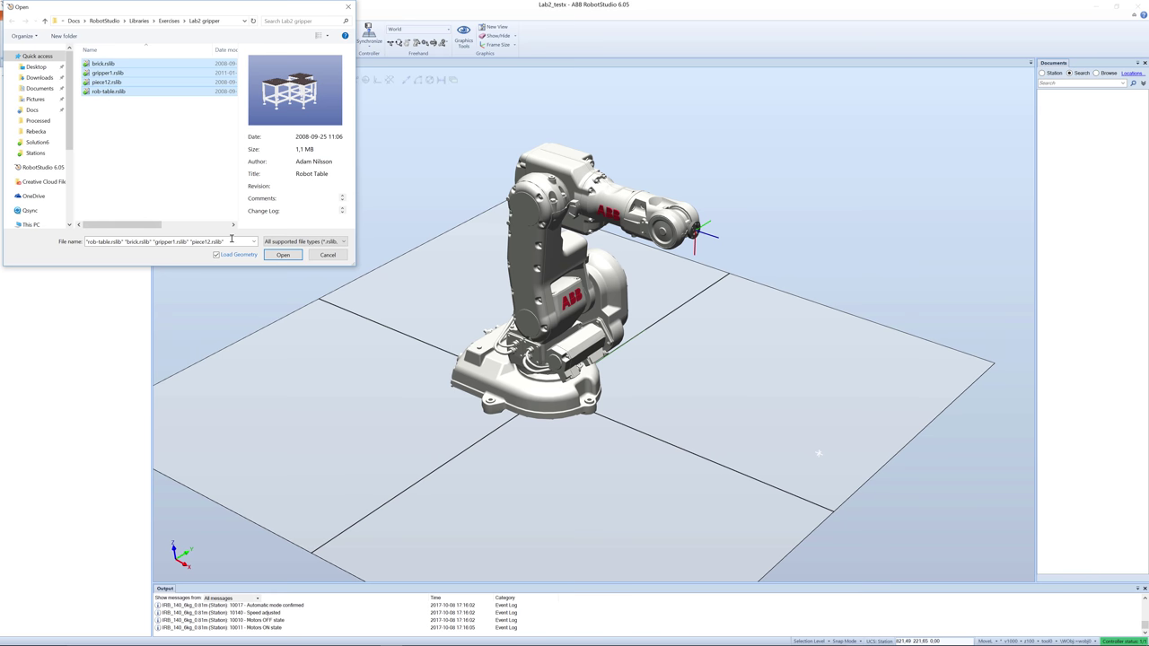
pyautogui.click(278, 259)
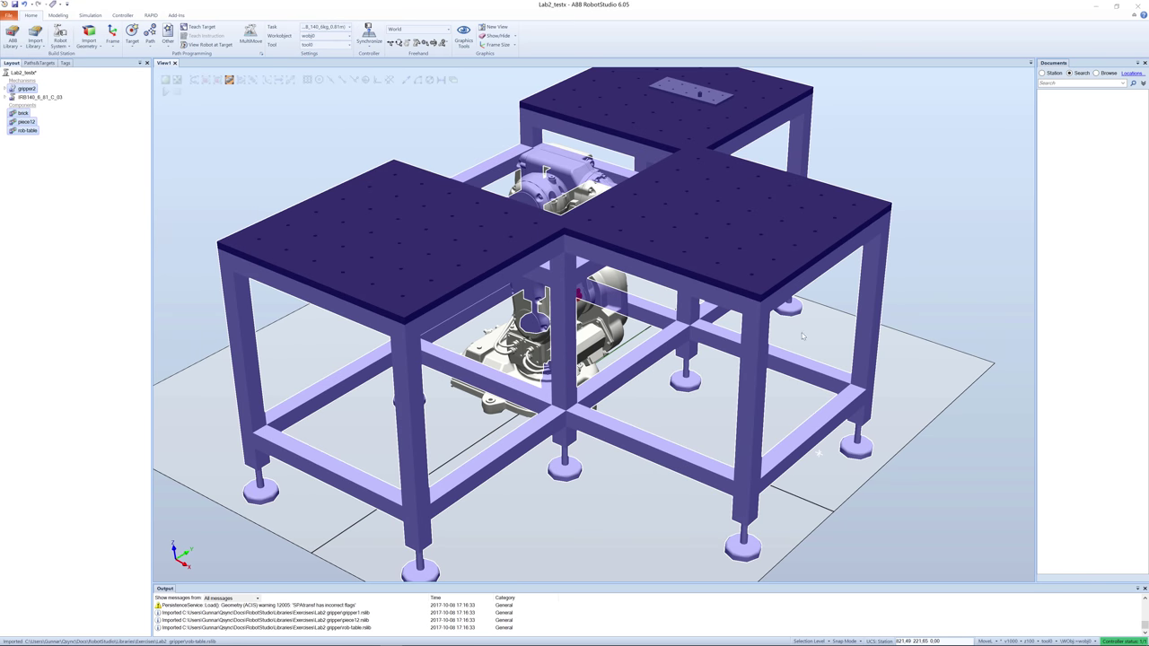
pyautogui.click(943, 279)
pyautogui.keyDown('ctrl'); pyautogui.keyDown('shift'); pyautogui.moveTo(903, 295); pyautogui.dragTo(972, 289); pyautogui.keyUp('shift'); pyautogui.keyUp('ctrl')
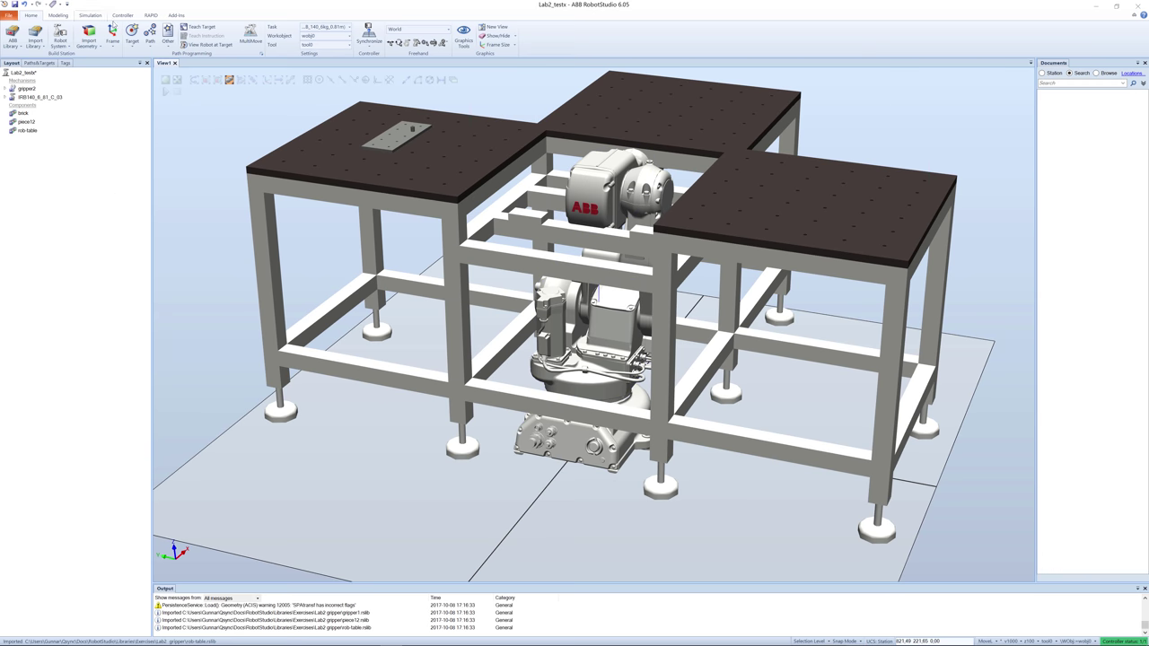
# - Set the robot's task frame Z position to 670 mm relative to World and move the base frame along with it
pyautogui.click(123, 16)
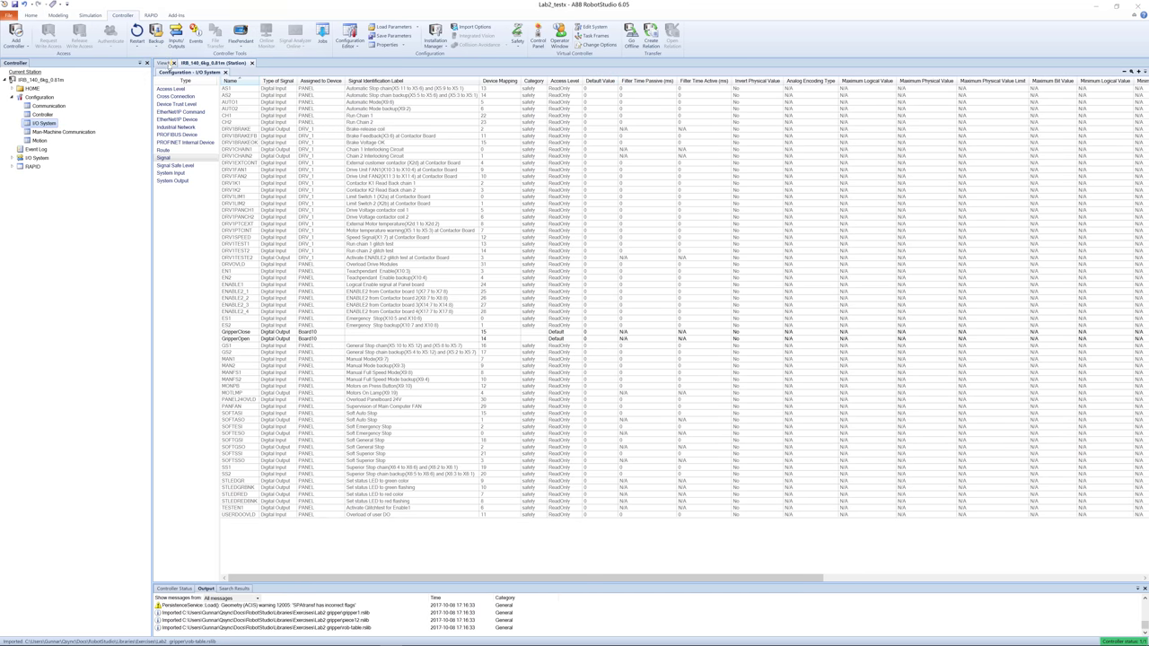
pyautogui.click(163, 63)
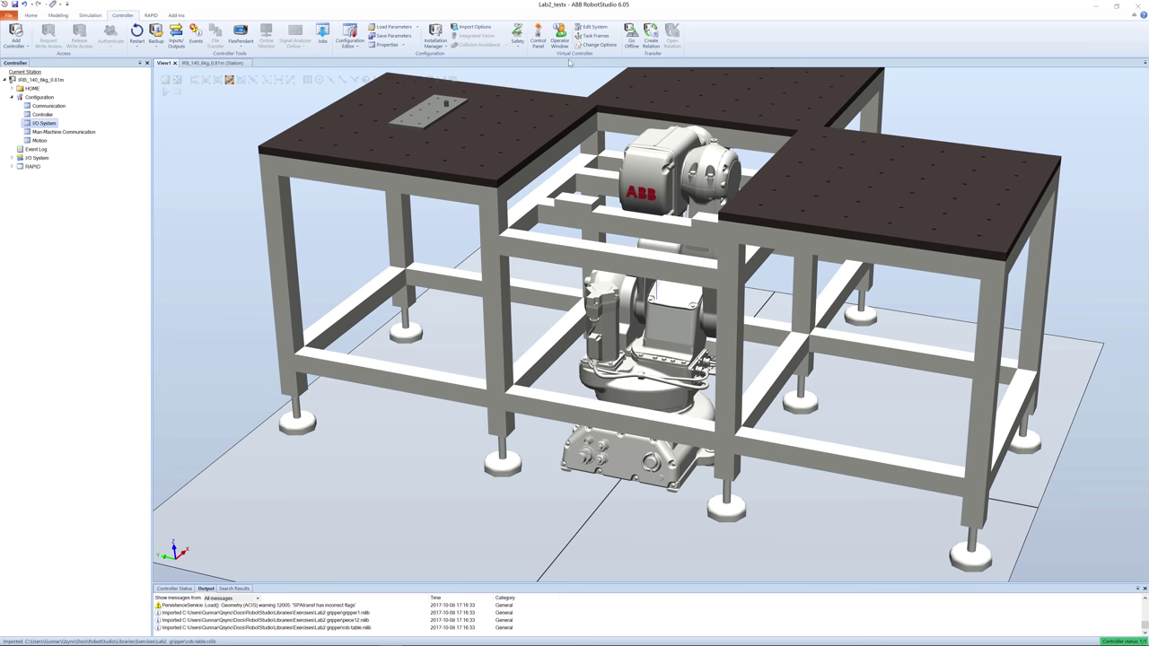
pyautogui.click(590, 36)
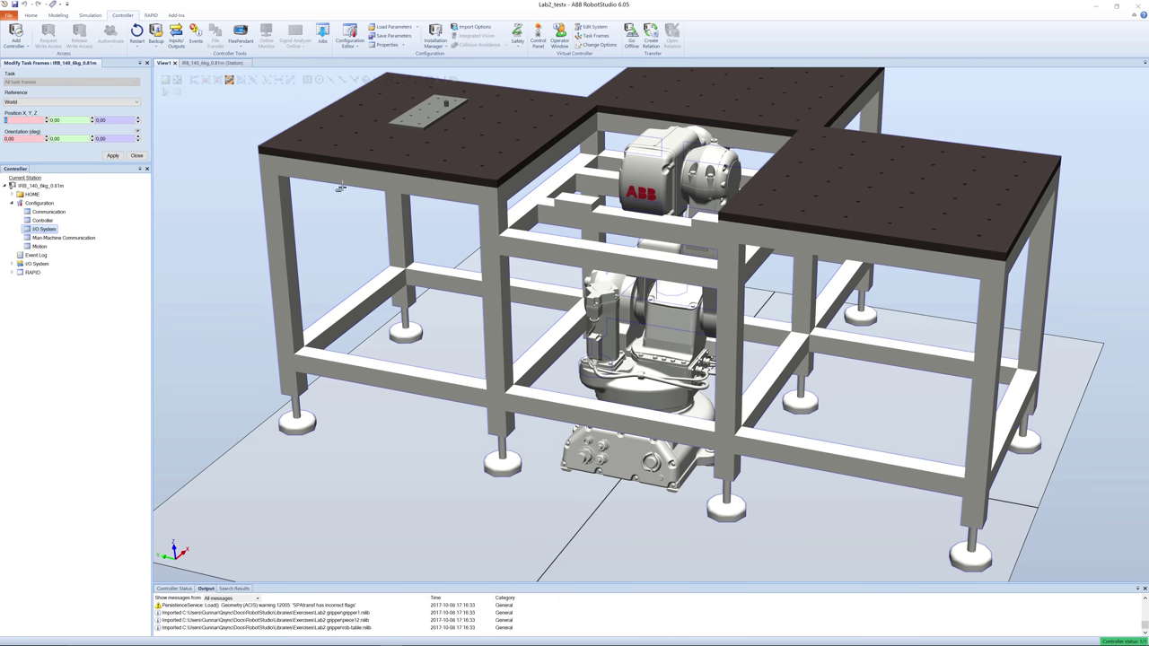
pyautogui.click(96, 120)
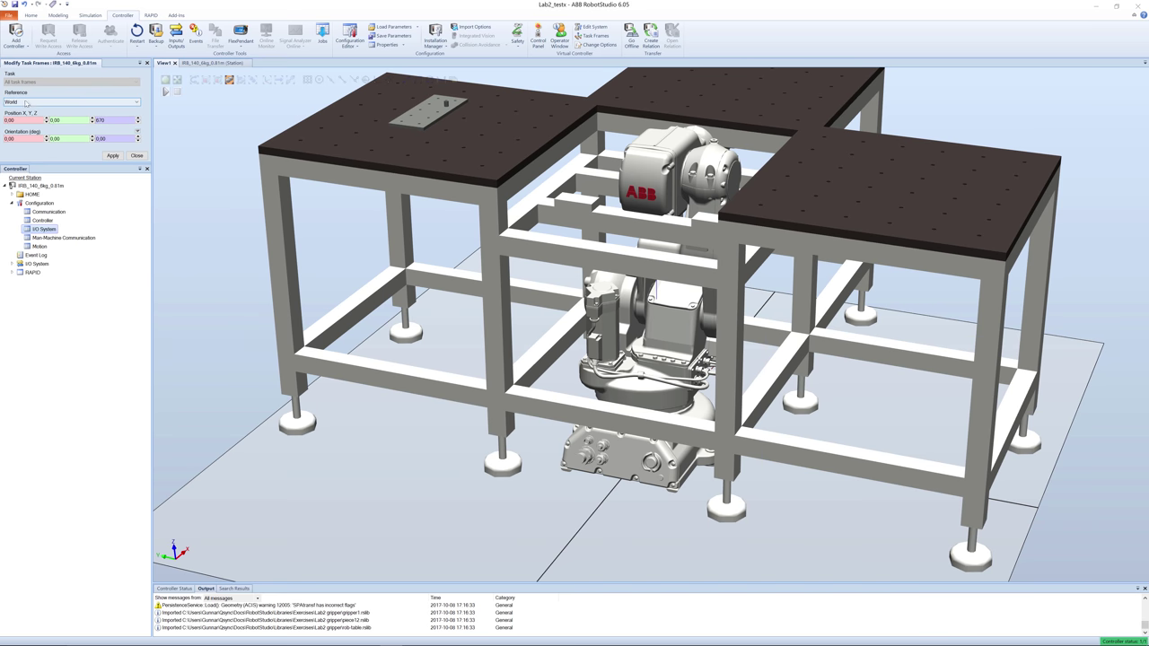
pyautogui.click(112, 156)
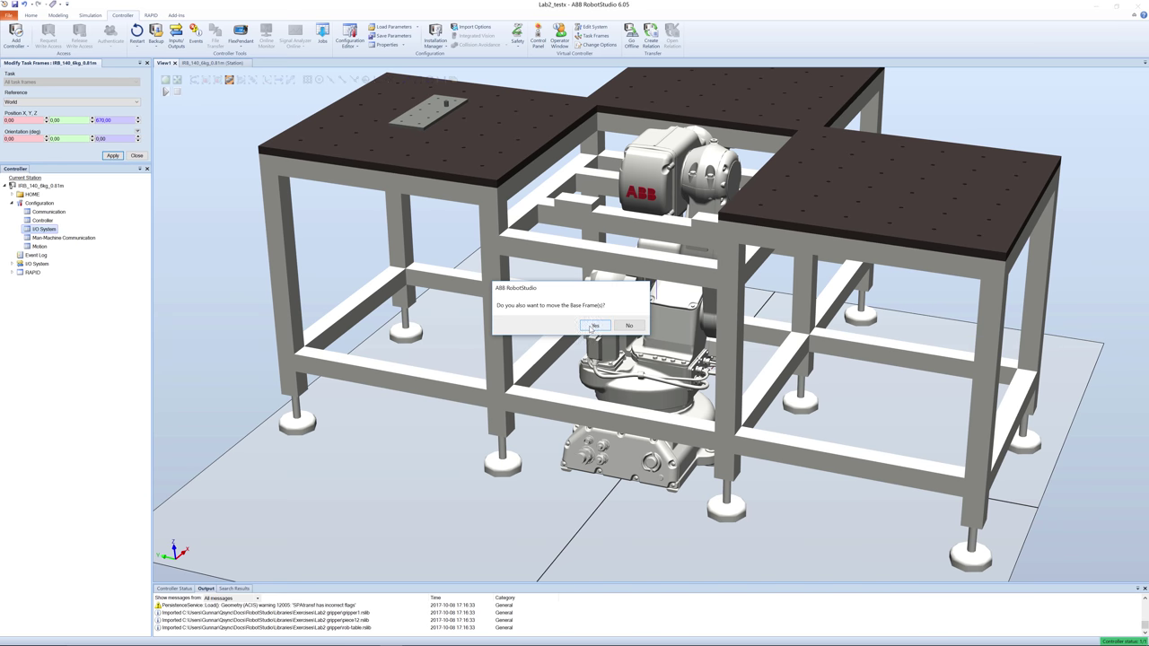
pyautogui.click(595, 326)
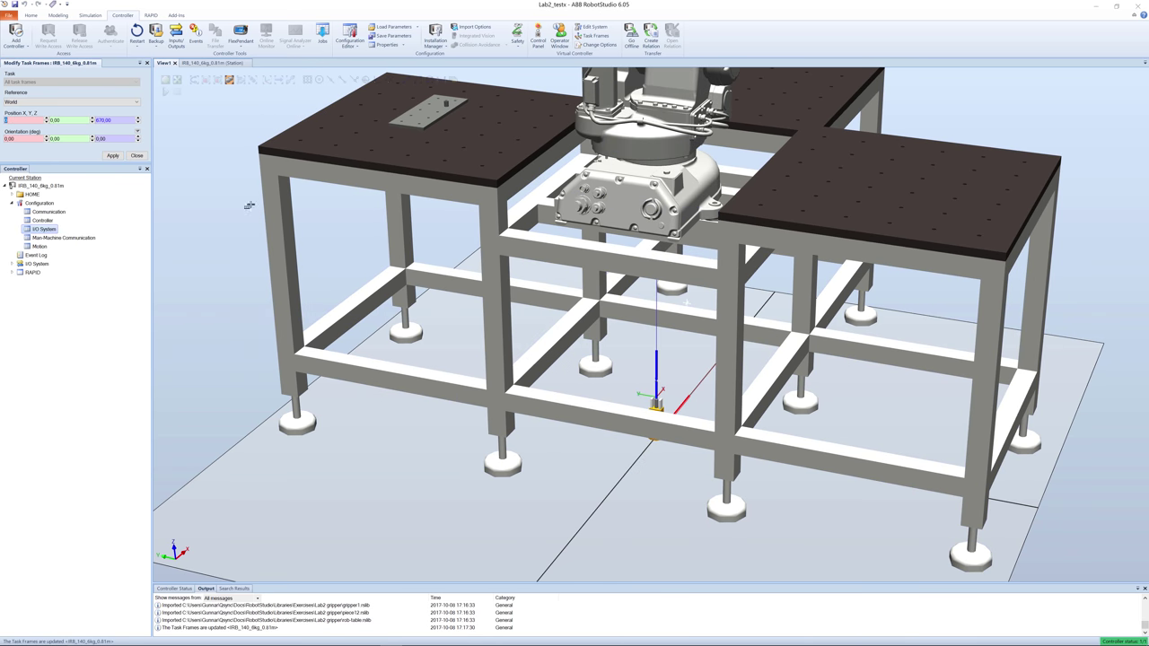
pyautogui.click(148, 64)
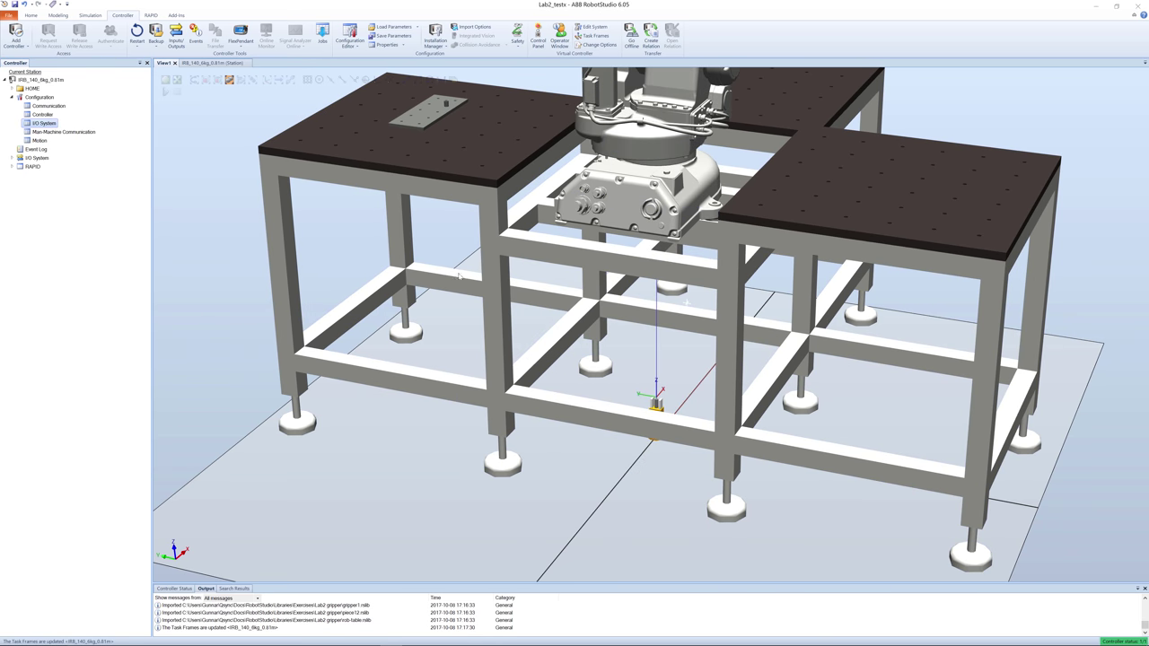
# - Attach gripper2 to the IRB140 robot and update the gripper's position to the robot flange
pyautogui.scroll(-5, 866, 350)
pyautogui.keyDown('ctrl'); pyautogui.keyDown('shift'); pyautogui.moveTo(872, 364); pyautogui.dragTo(798, 403); pyautogui.keyUp('shift'); pyautogui.keyUp('ctrl')
pyautogui.scroll(5, 826, 368)
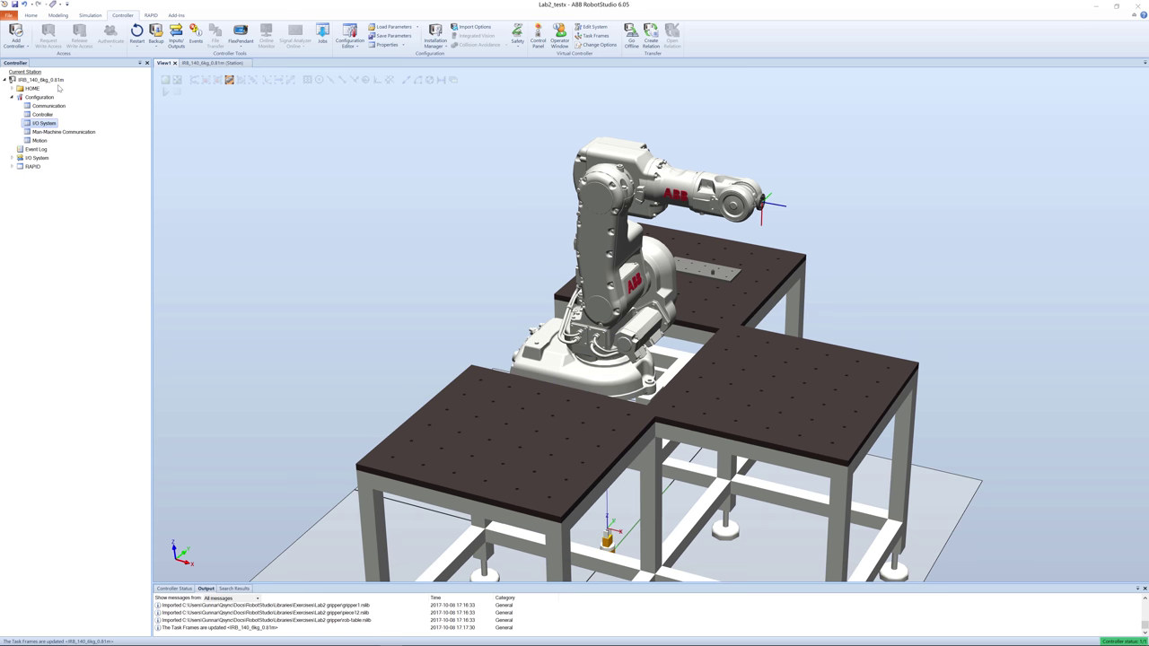
pyautogui.click(31, 16)
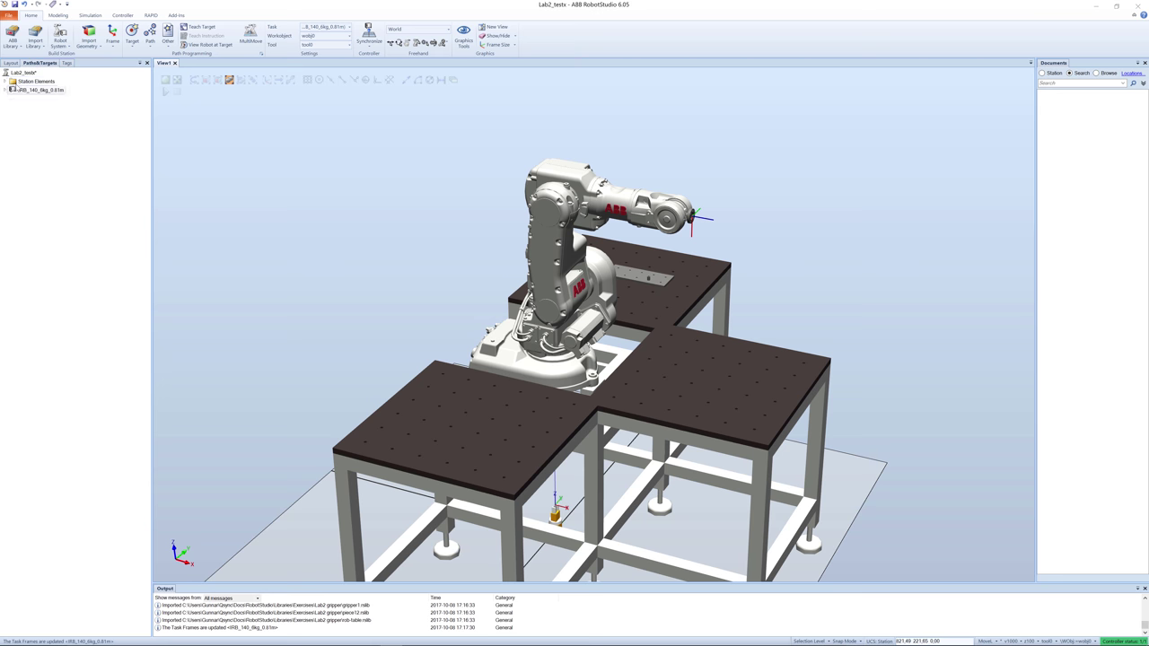
pyautogui.click(11, 62)
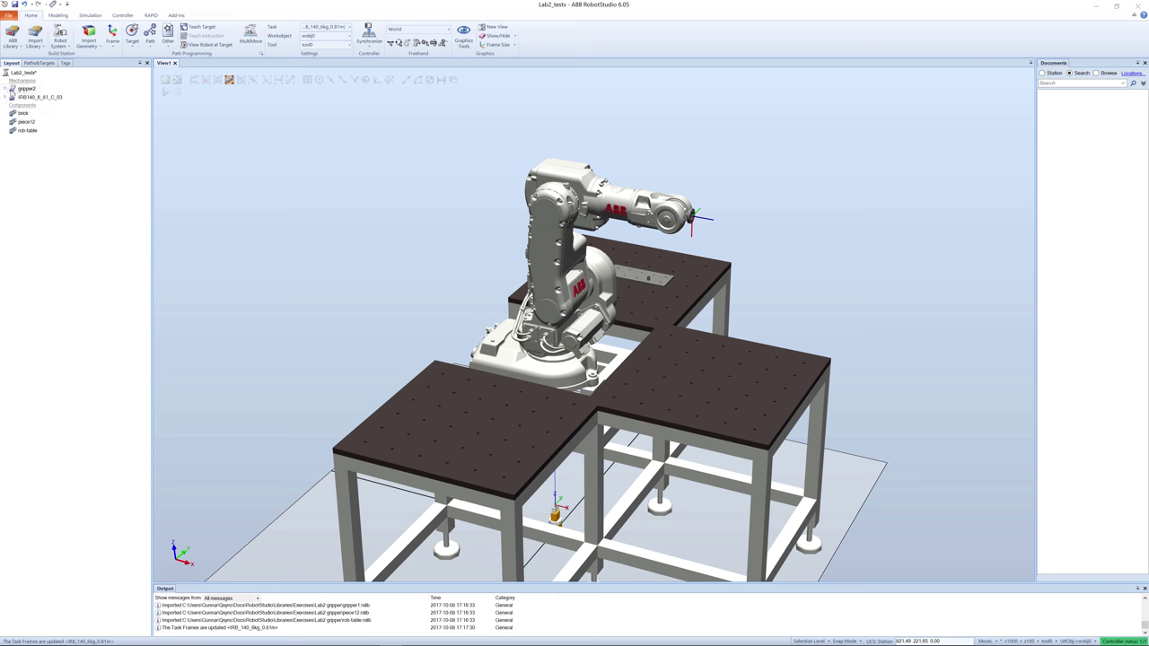
pyautogui.moveTo(24, 89); pyautogui.dragTo(18, 99)
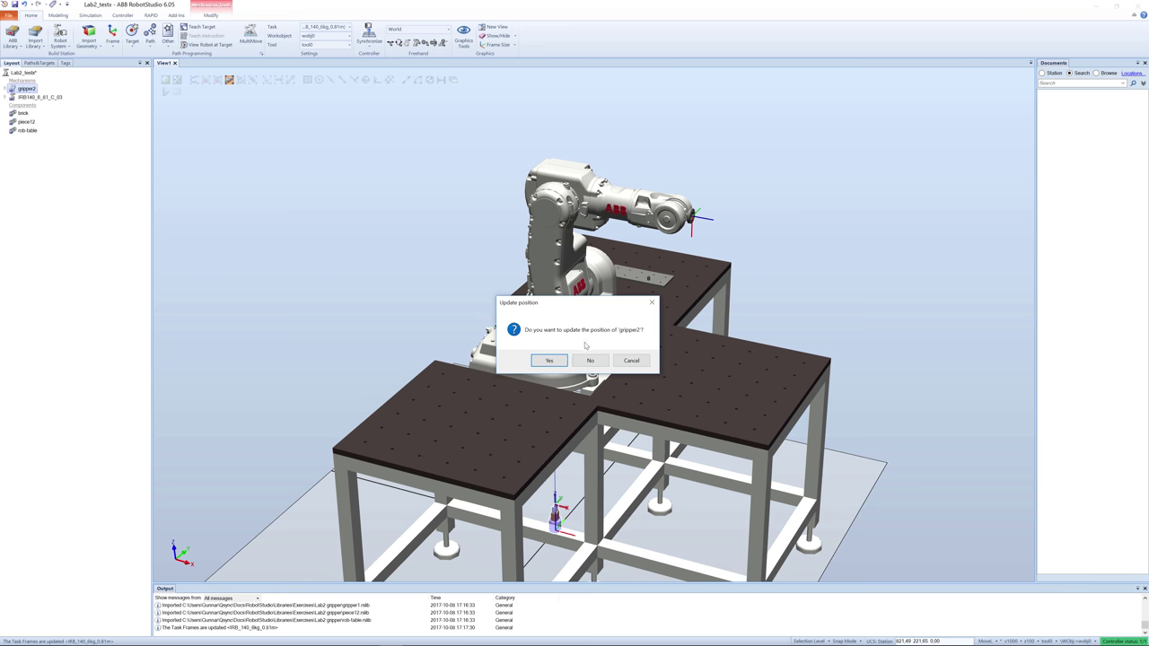
pyautogui.click(549, 360)
pyautogui.click(814, 216)
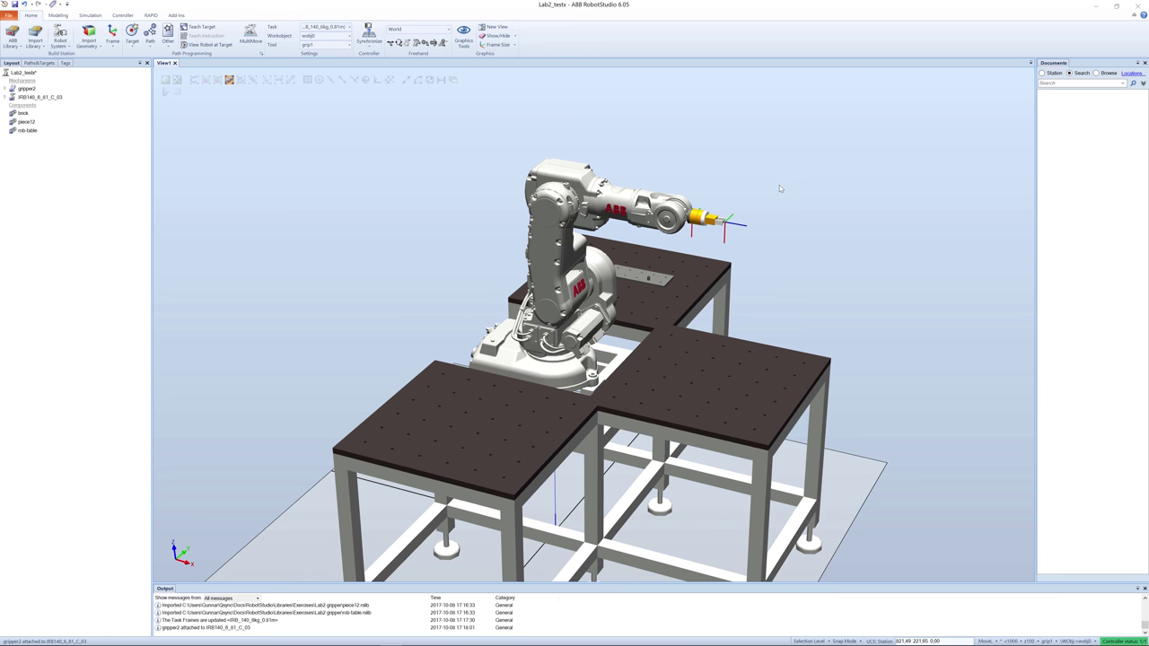
# - Hide the grey cylinder between the two gripper fingers
pyautogui.keyDown('ctrl'); pyautogui.keyDown('shift'); pyautogui.moveTo(787, 182); pyautogui.dragTo(771, 189); pyautogui.keyUp('shift'); pyautogui.keyUp('ctrl')
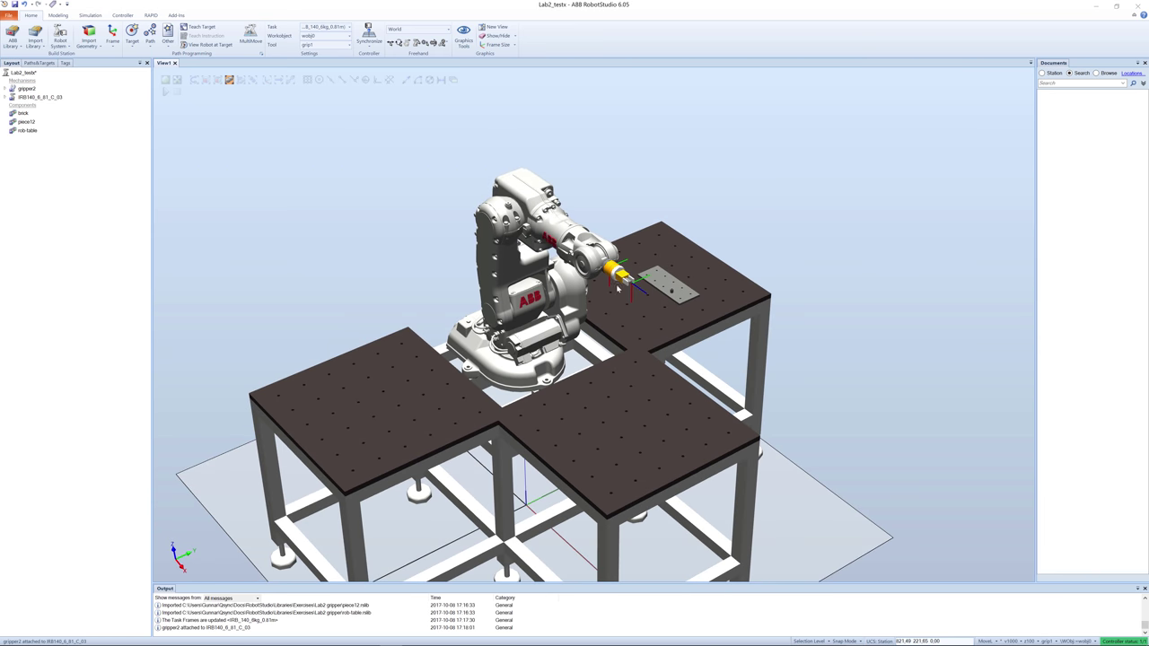
pyautogui.scroll(10, 617, 288)
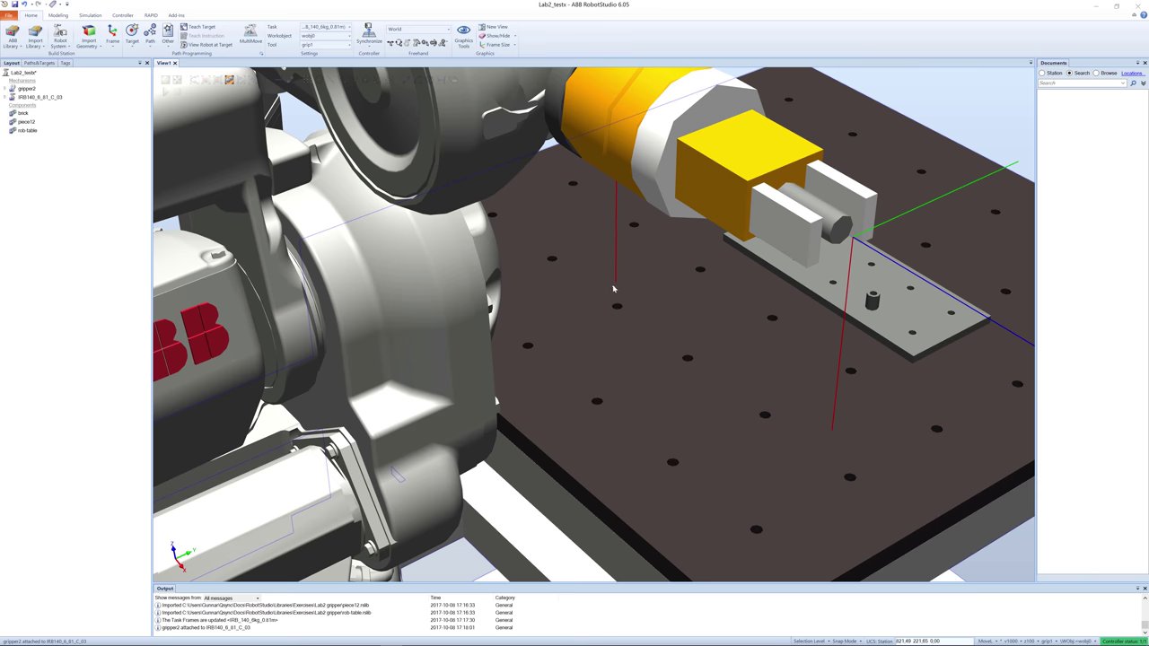
pyautogui.scroll(-6, 613, 288)
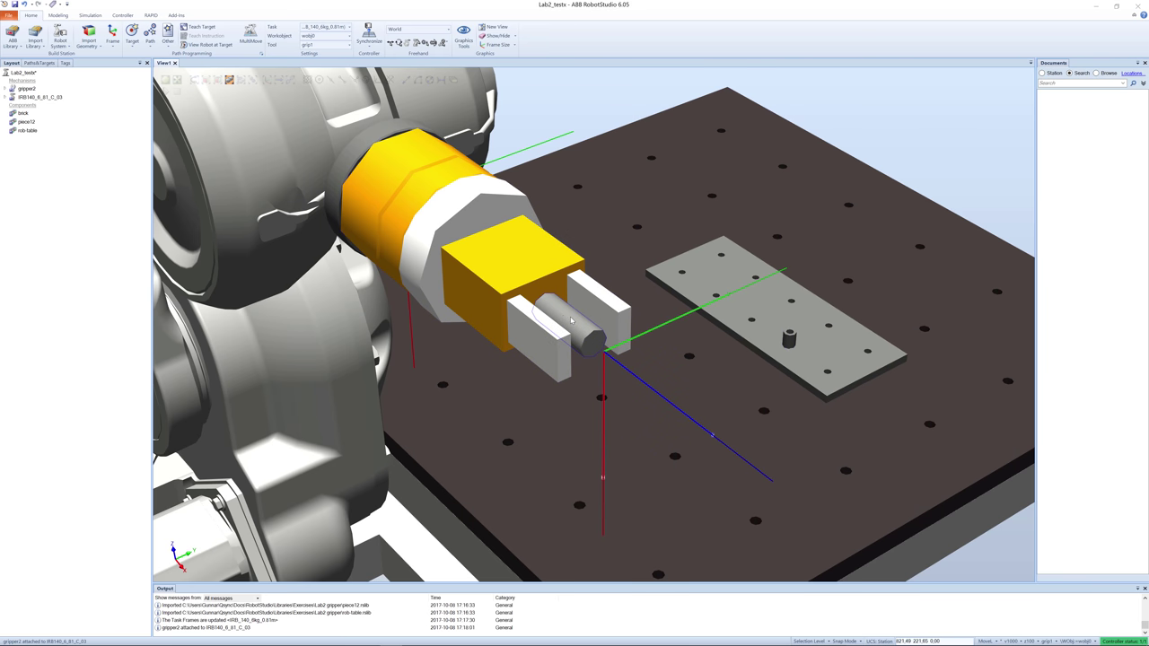
pyautogui.click(570, 321)
pyautogui.rightClick(571, 320)
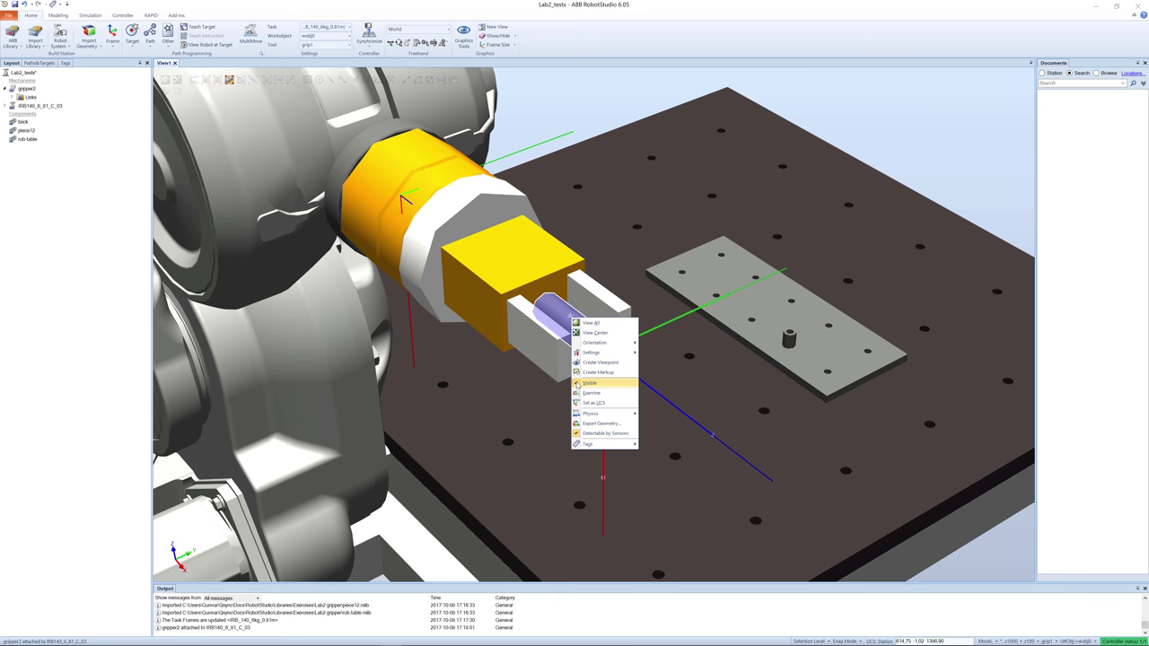
pyautogui.click(589, 384)
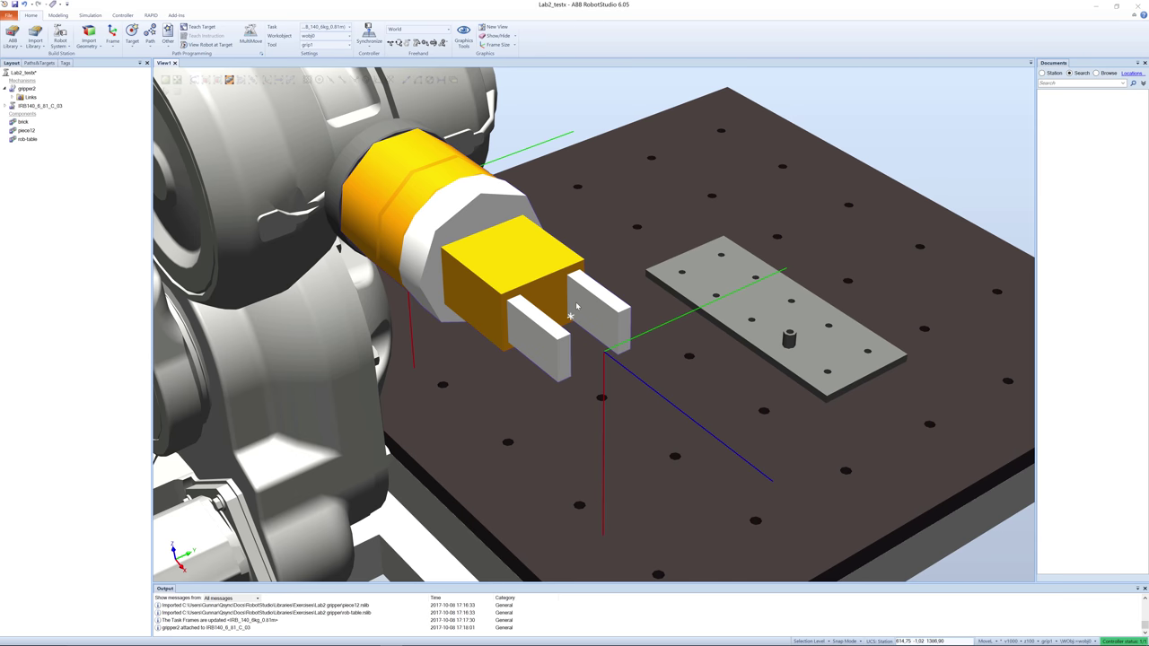
# - Copy the piece12 workpiece that stands on the perforated plate of the table
pyautogui.moveTo(576, 308)
pyautogui.keyDown('ctrl'); pyautogui.keyDown('shift'); pyautogui.mouseDown()
pyautogui.moveTo(586, 325)
pyautogui.moveTo(580, 313)
pyautogui.mouseUp(); pyautogui.keyUp('shift'); pyautogui.keyUp('ctrl')
pyautogui.scroll(-5, 585, 325)
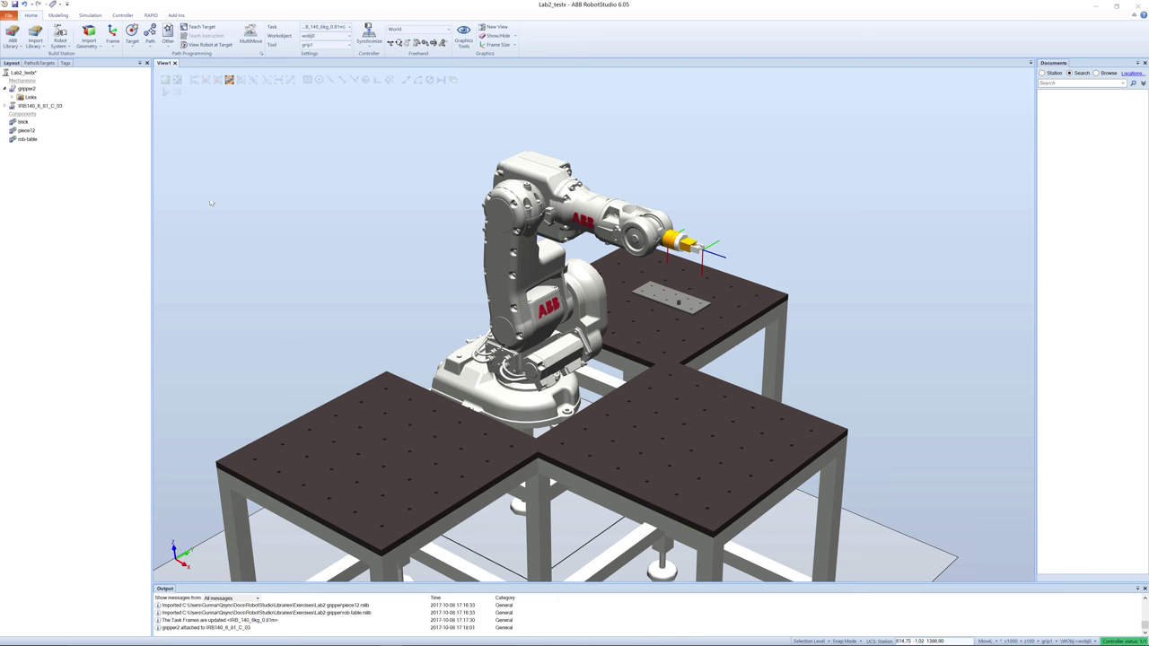
pyautogui.scroll(6, 809, 302)
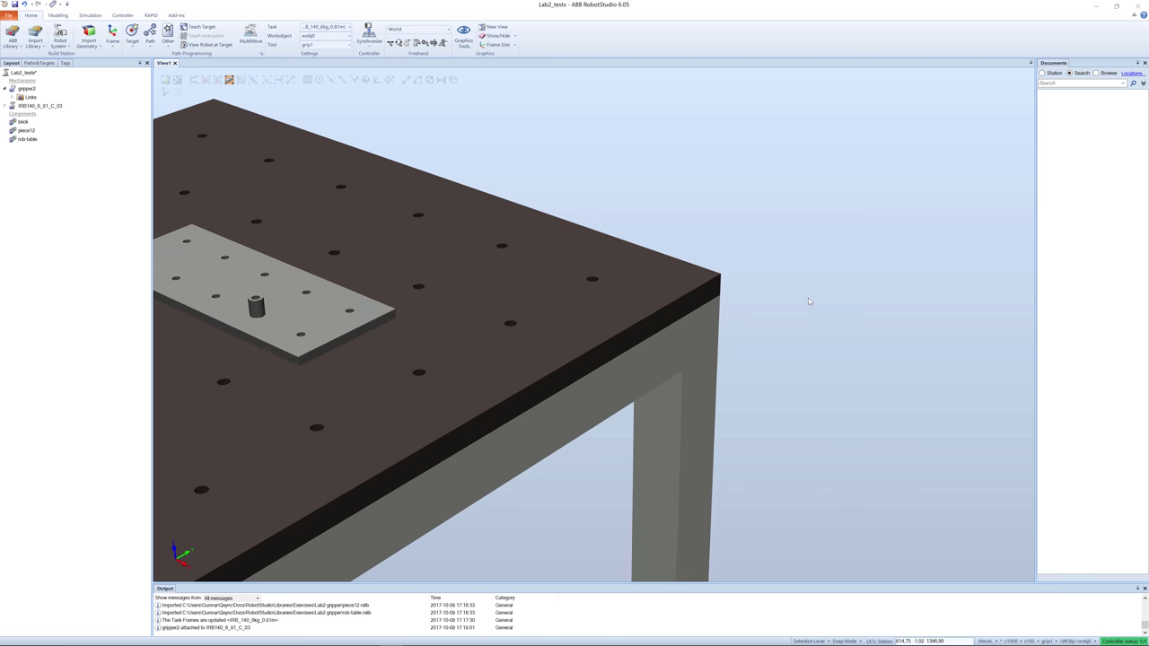
pyautogui.click(508, 313)
pyautogui.keyDown('ctrl'); pyautogui.keyDown('shift'); pyautogui.moveTo(508, 313); pyautogui.dragTo(595, 329); pyautogui.keyUp('shift'); pyautogui.keyUp('ctrl')
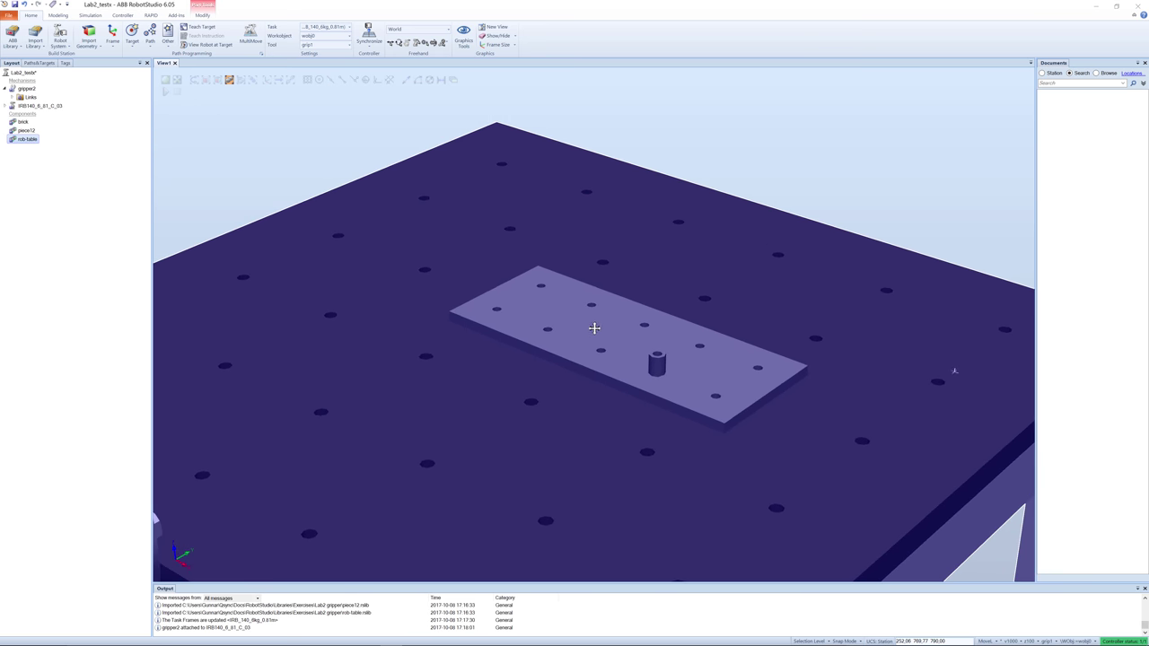
pyautogui.scroll(3, 593, 329)
pyautogui.click(891, 147)
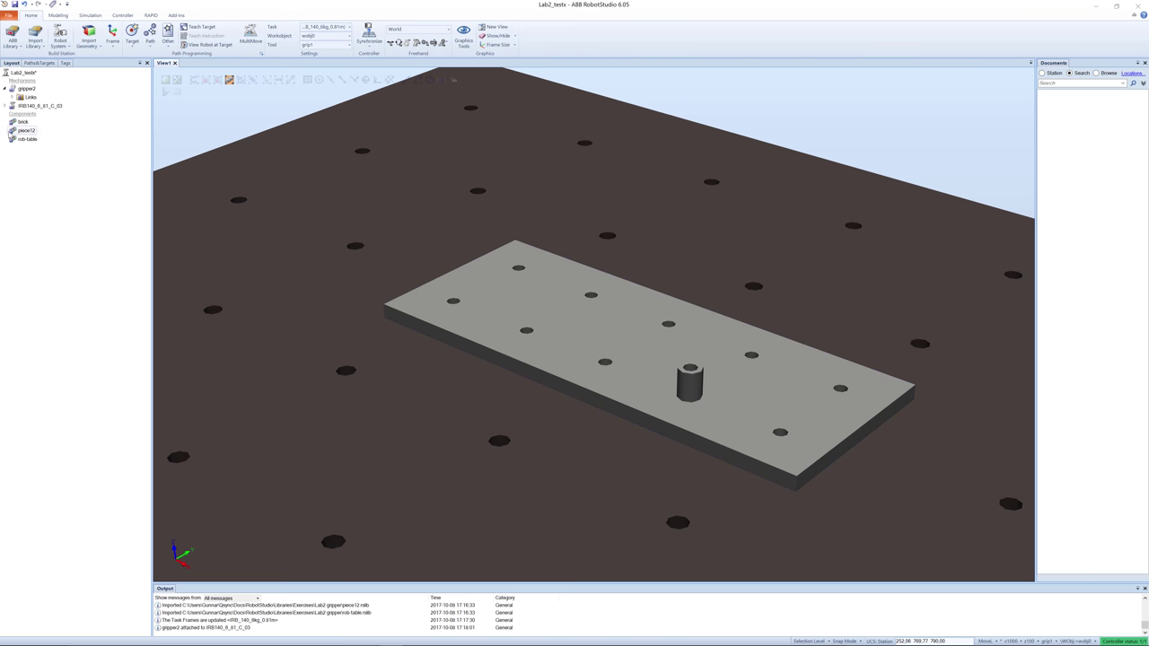
pyautogui.click(14, 132)
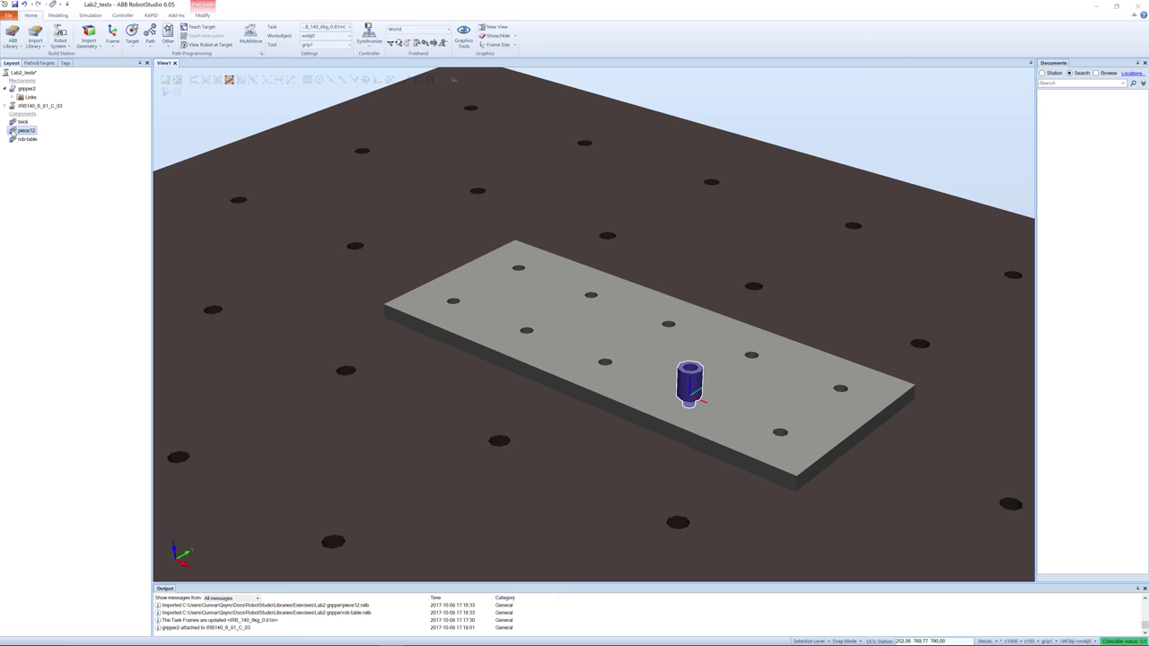
pyautogui.rightClick(13, 132)
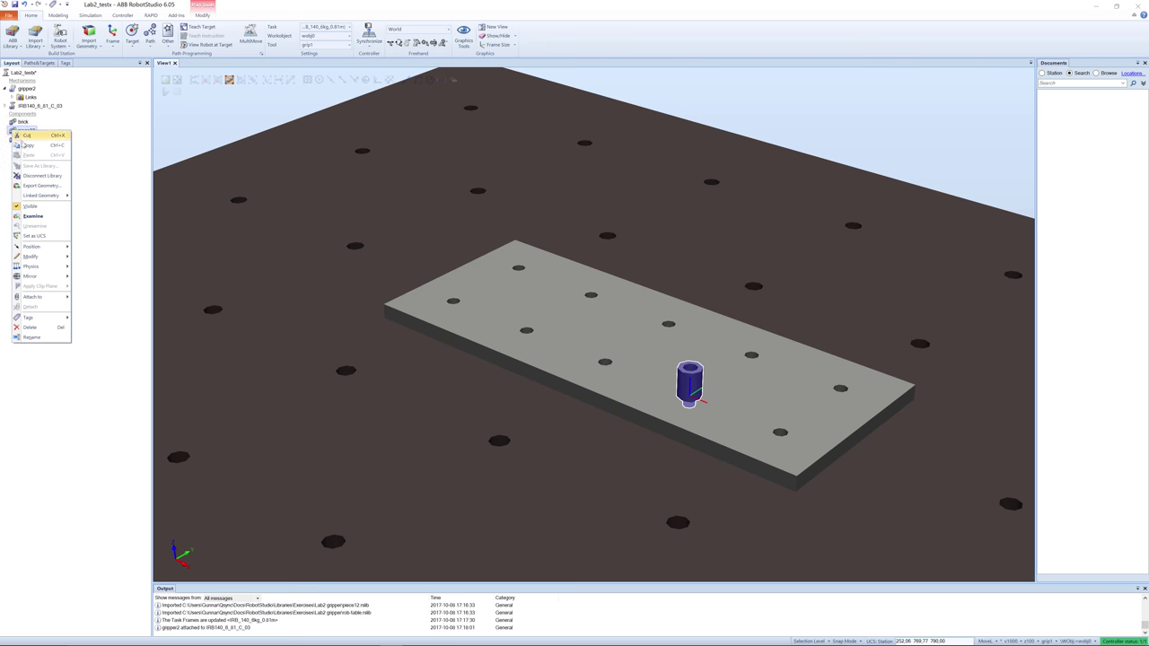
pyautogui.click(28, 145)
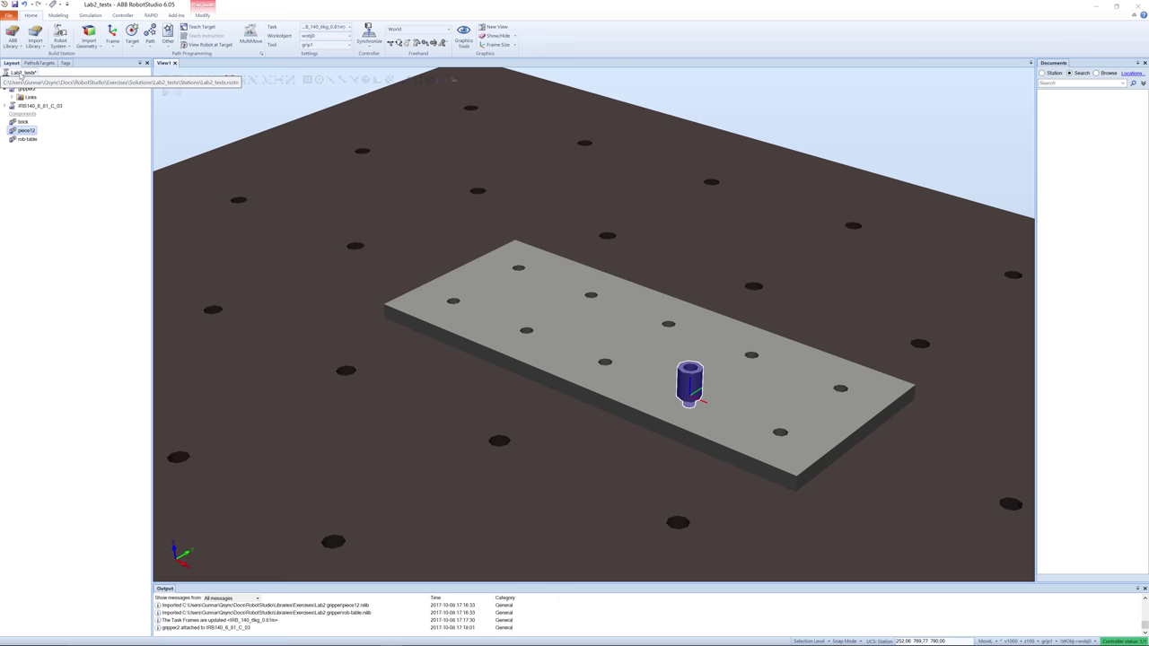
# - Paste four copies of piece12 into the Lab2_tests station
pyautogui.click(20, 73)
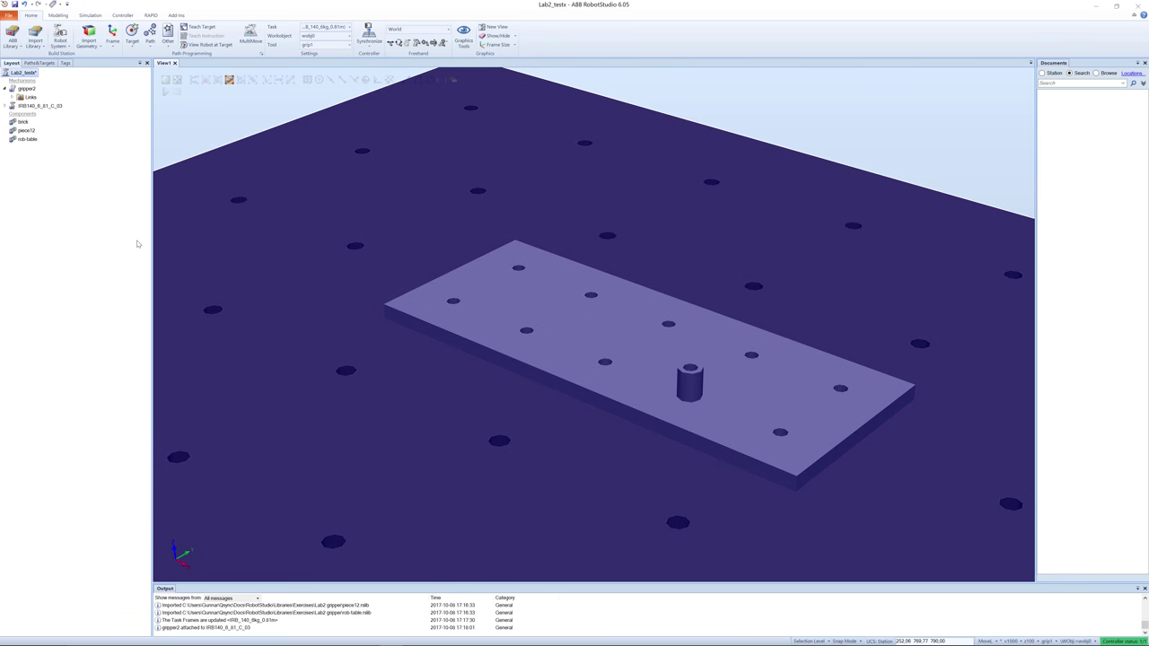
pyautogui.hotkey('ctrl', 'v')
pyautogui.hotkey('ctrl', 'v')
pyautogui.hotkey('ctrl', 'v')
pyautogui.hotkey('ctrl', 'v')
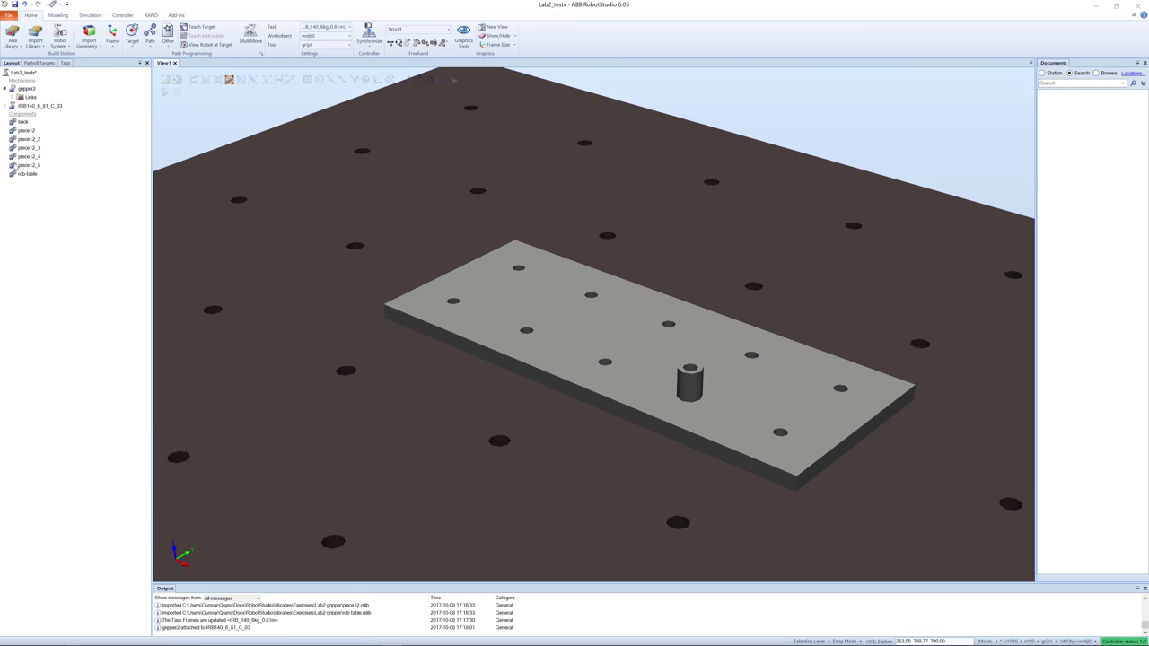
pyautogui.rightClick(21, 73)
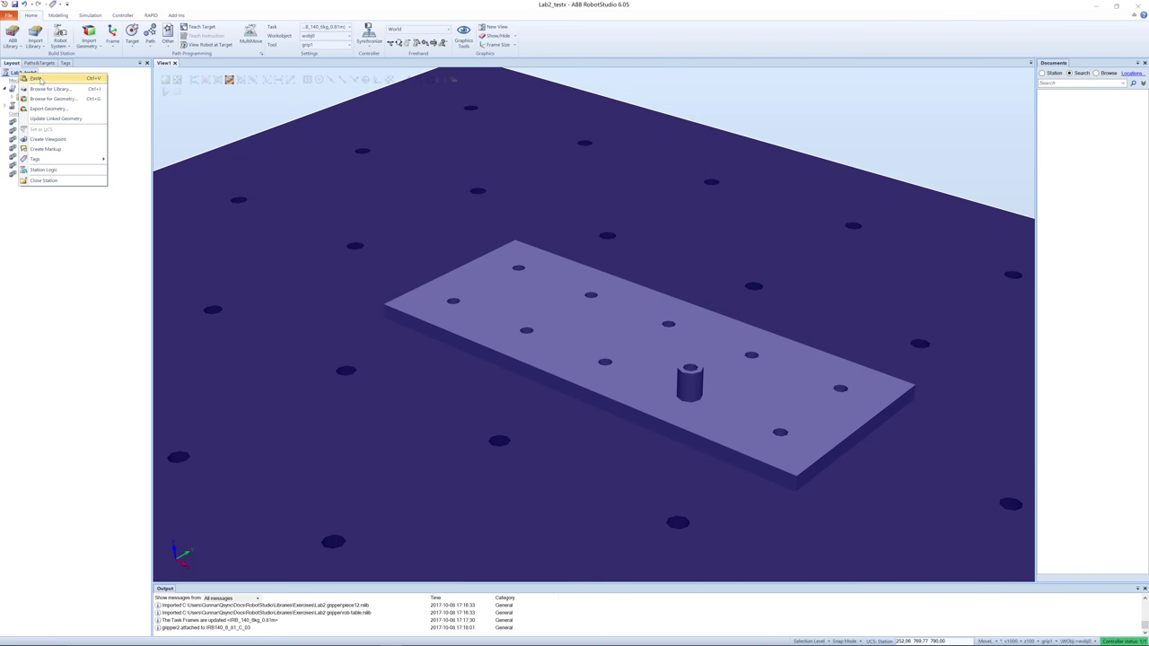
pyautogui.press('Escape')
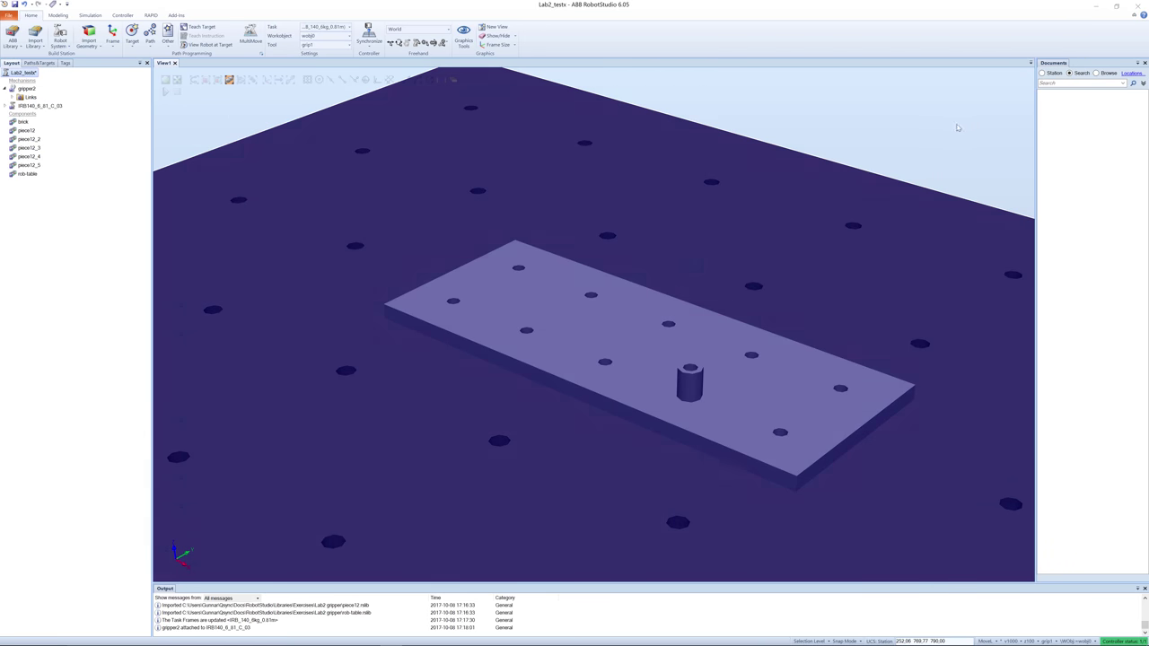
pyautogui.click(958, 127)
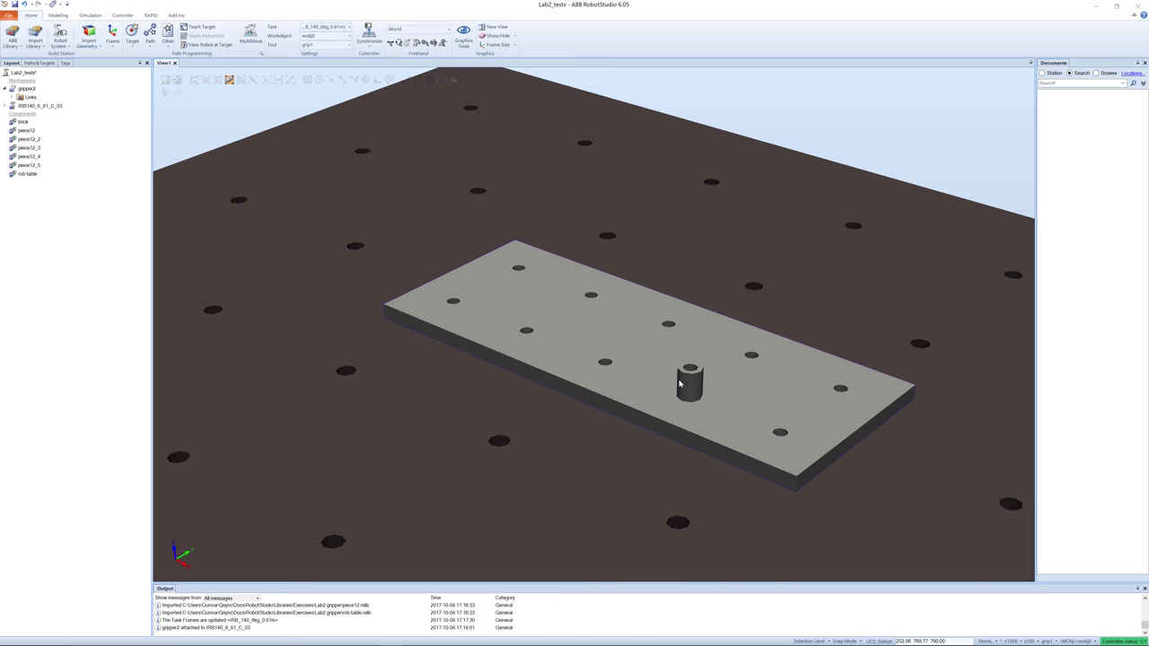
# - Set piece12's position relative to its local frame to X 50 mm and apply it
pyautogui.keyDown('ctrl'); pyautogui.keyDown('shift'); pyautogui.moveTo(679, 385); pyautogui.dragTo(674, 386); pyautogui.keyUp('shift'); pyautogui.keyUp('ctrl')
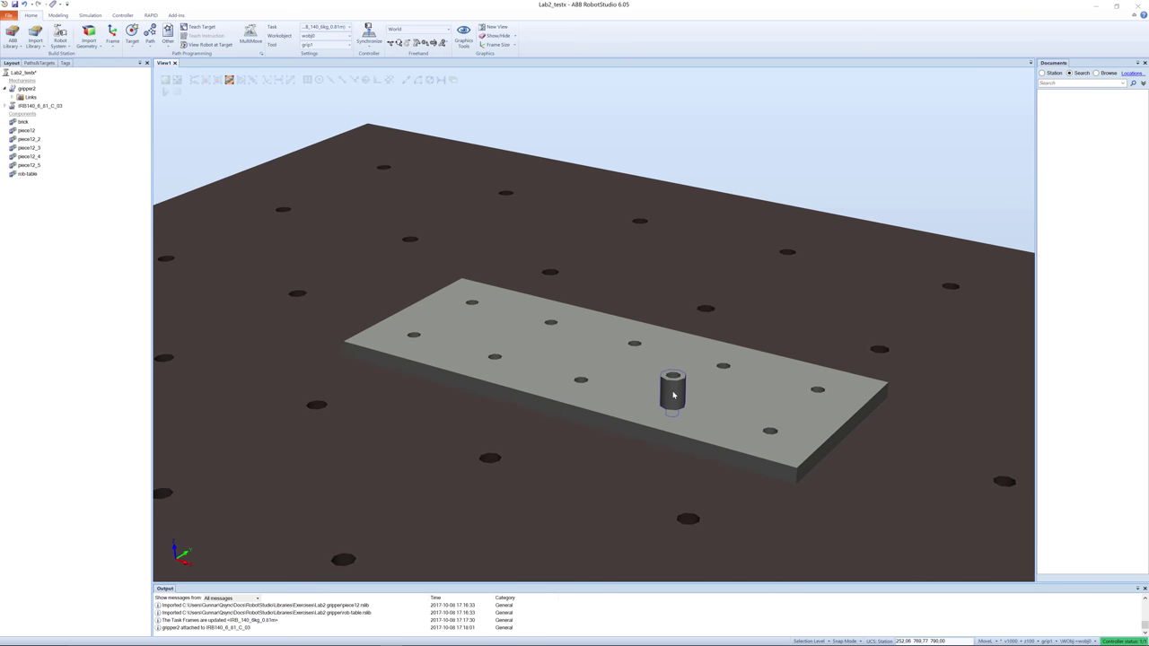
pyautogui.click(21, 131)
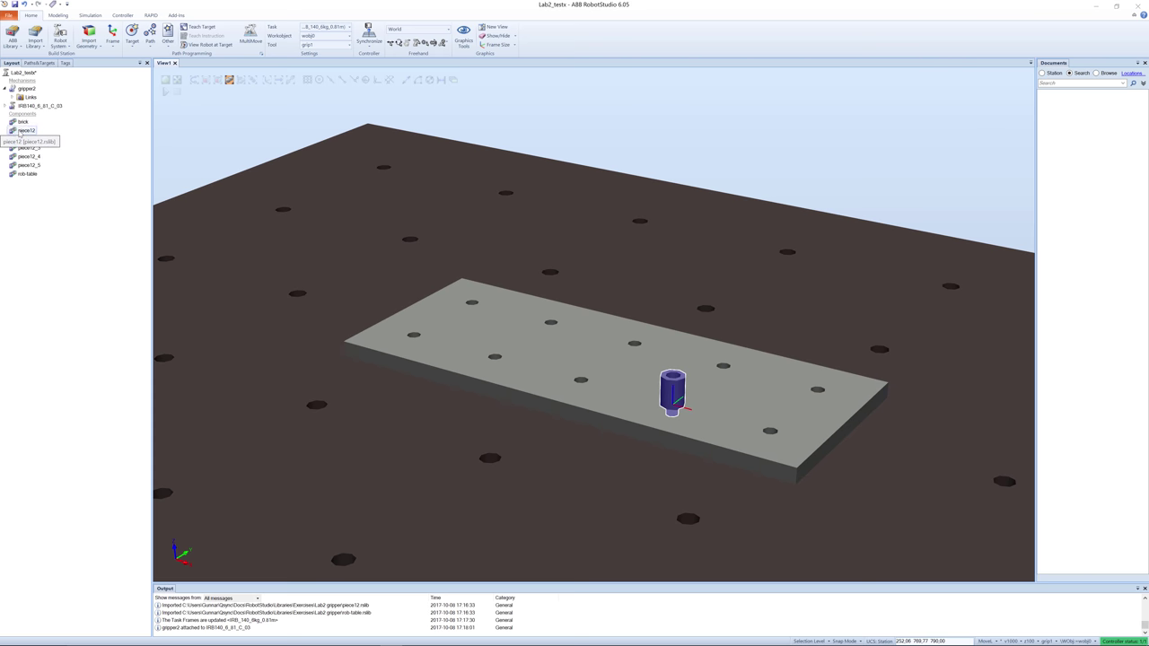
pyautogui.click(19, 132)
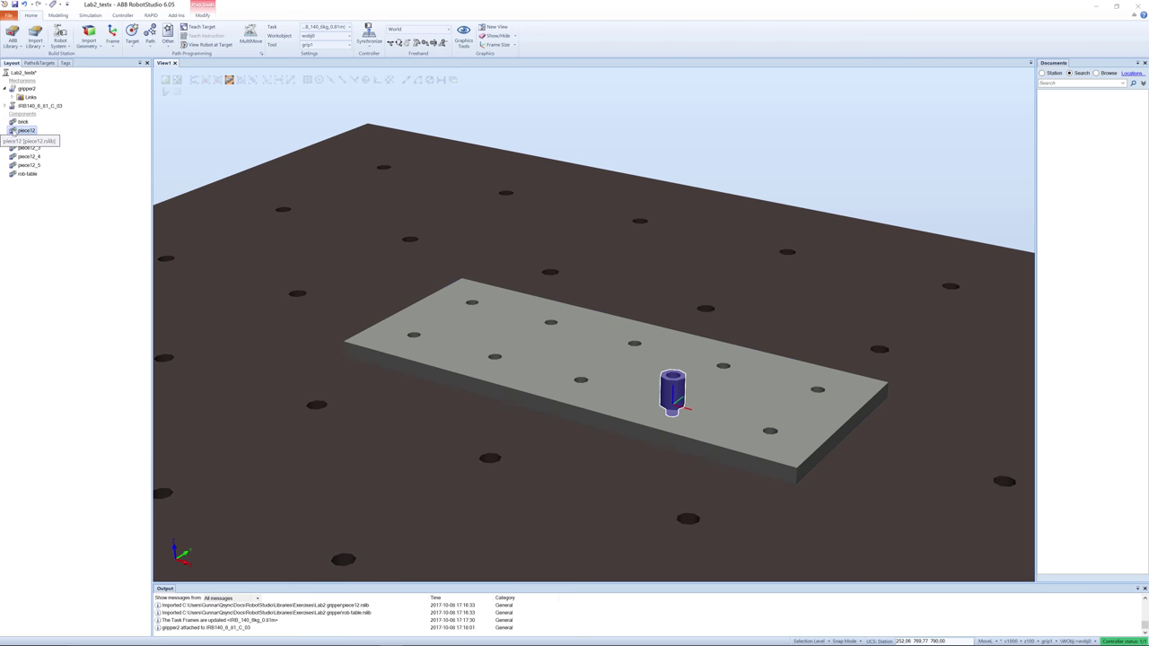
pyautogui.rightClick(12, 131)
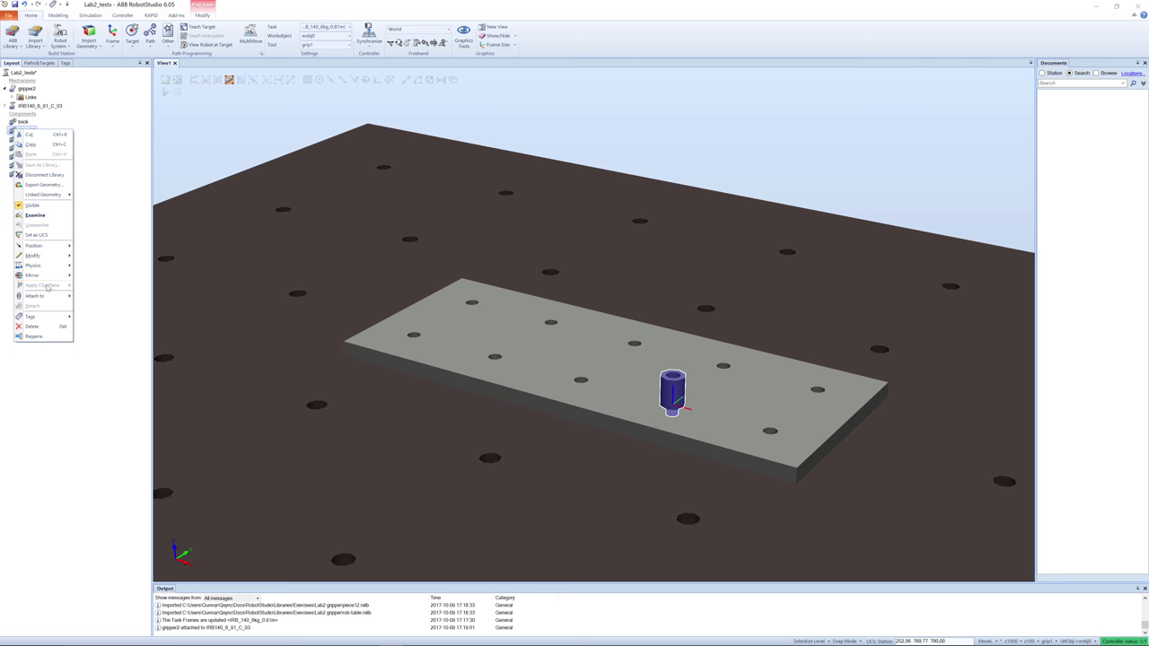
pyautogui.moveTo(54, 246)
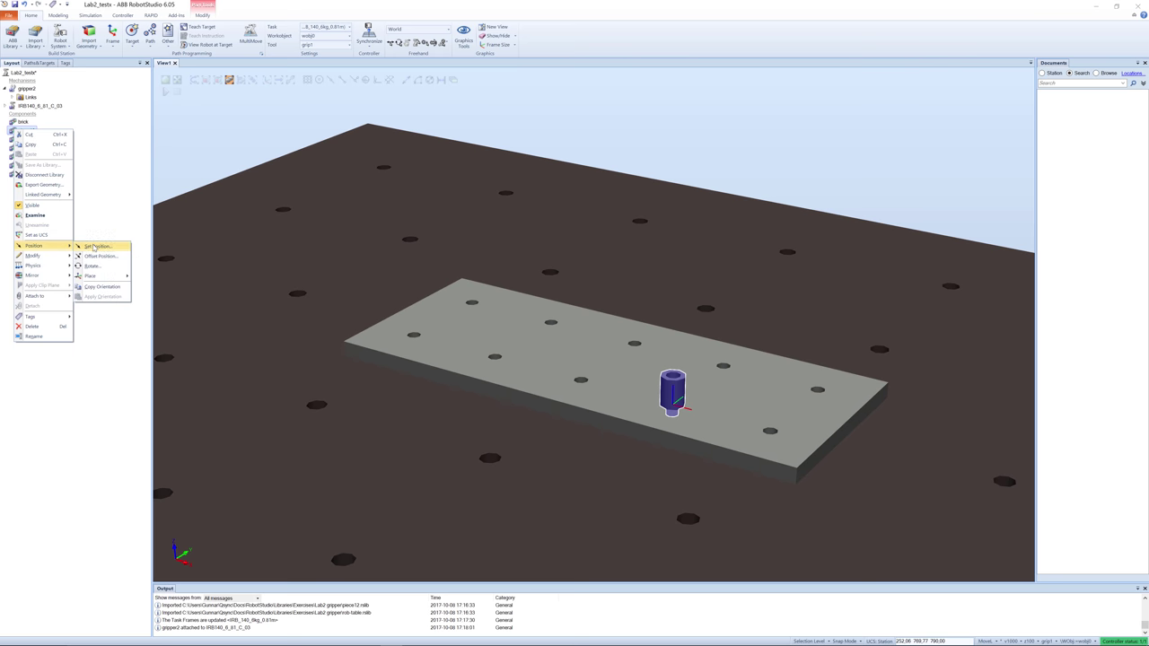
pyautogui.click(94, 247)
pyautogui.click(78, 80)
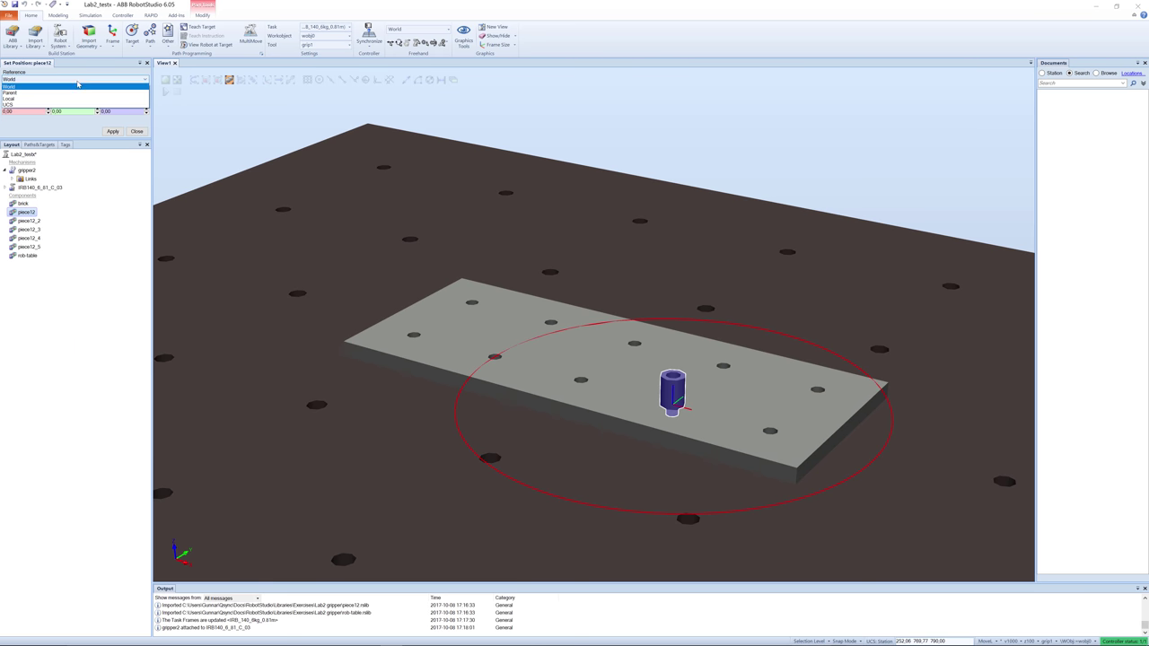
pyautogui.click(78, 99)
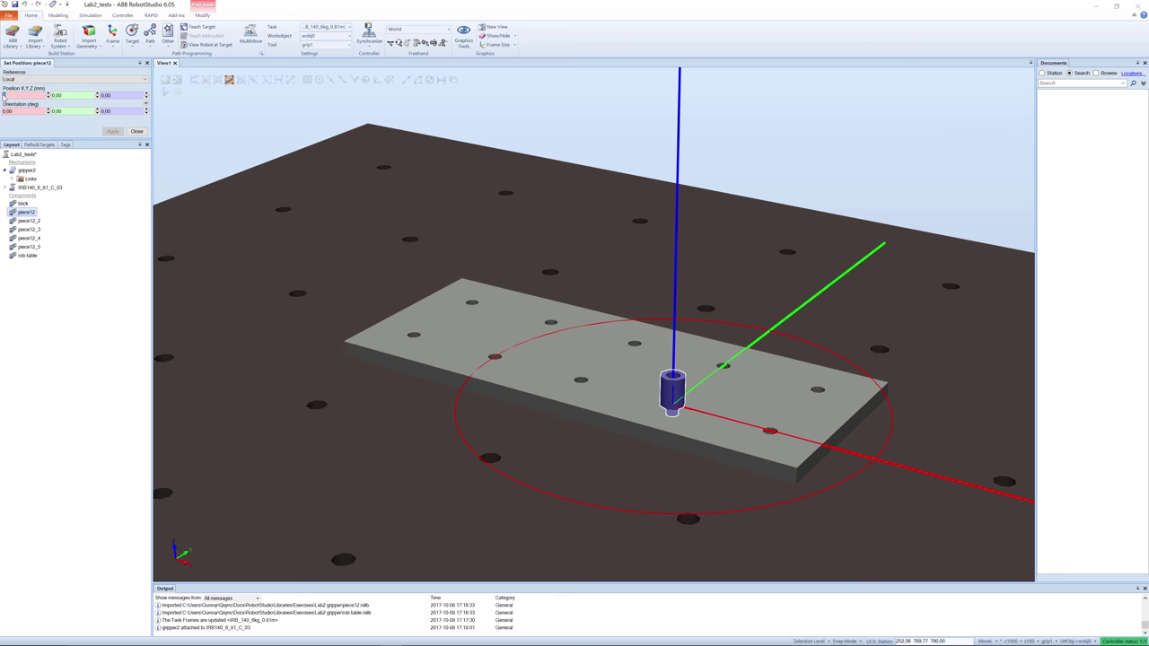
pyautogui.write('50')
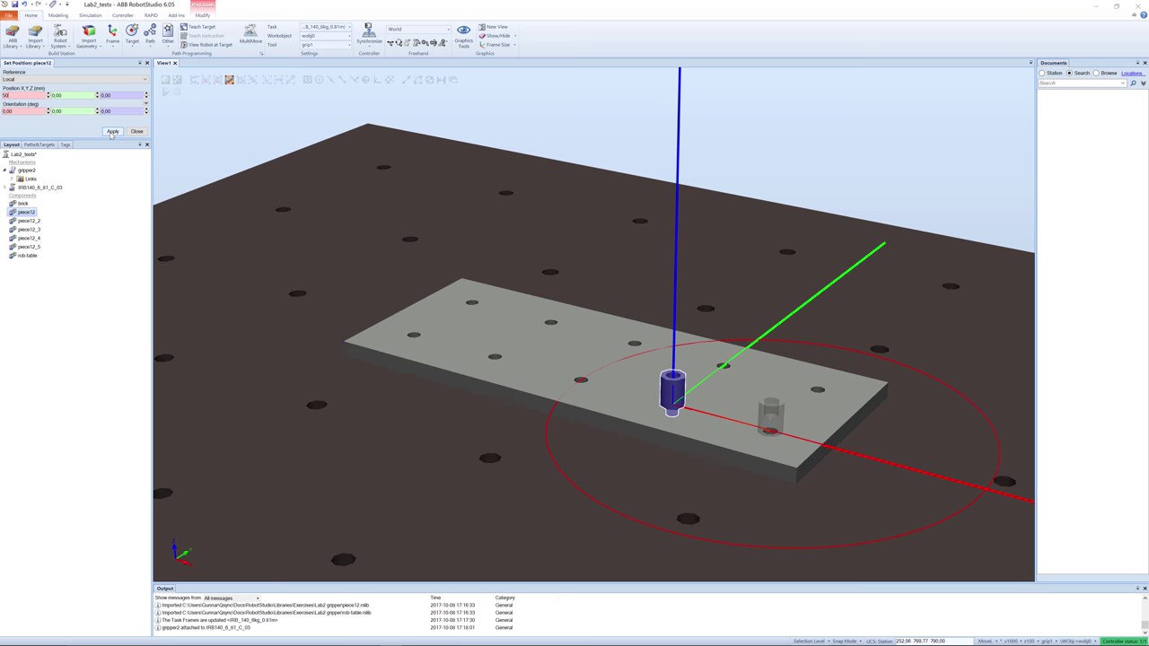
pyautogui.click(112, 132)
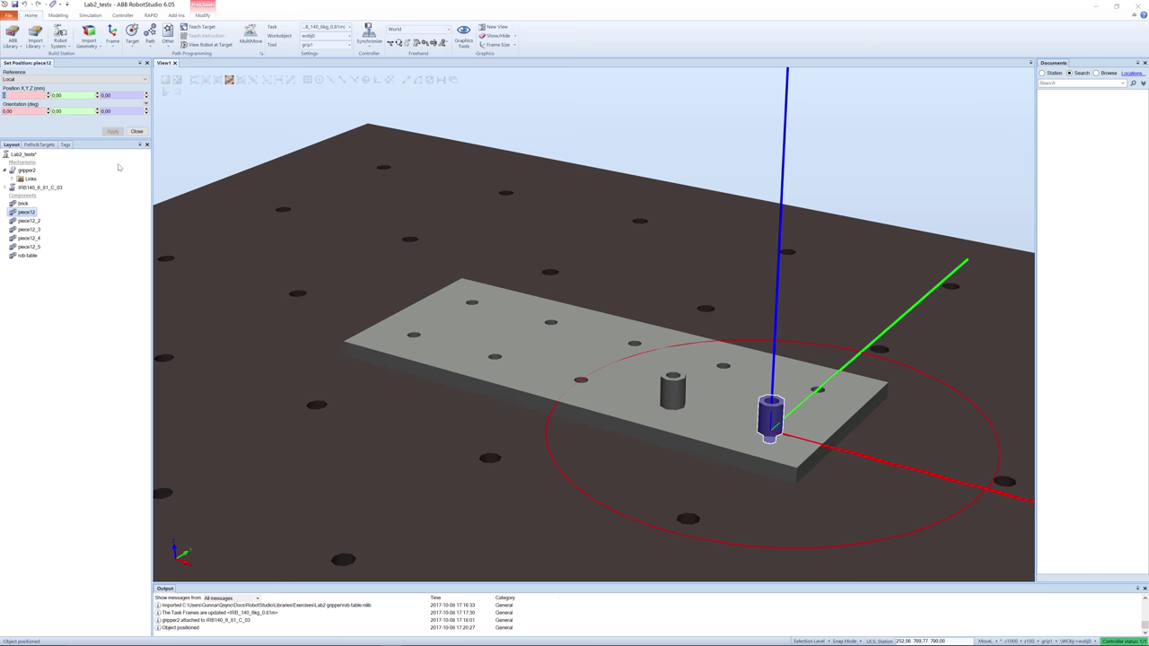
# - Position piece12_3 at X -50 mm relative to its local frame and apply it
pyautogui.click(29, 220)
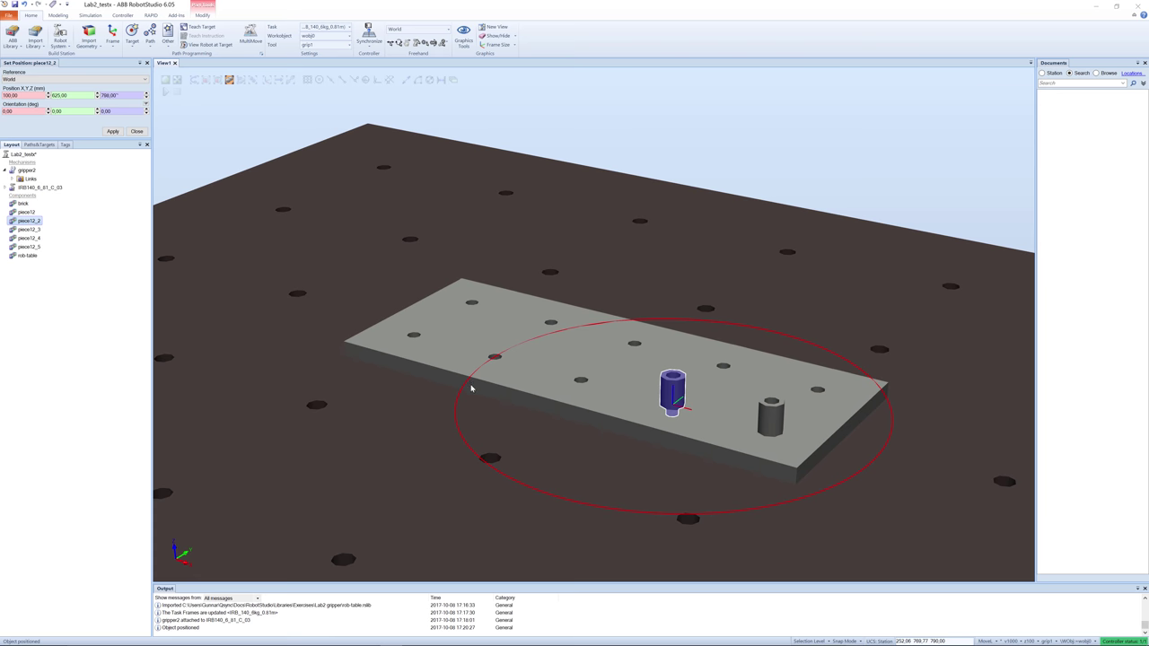
pyautogui.click(28, 229)
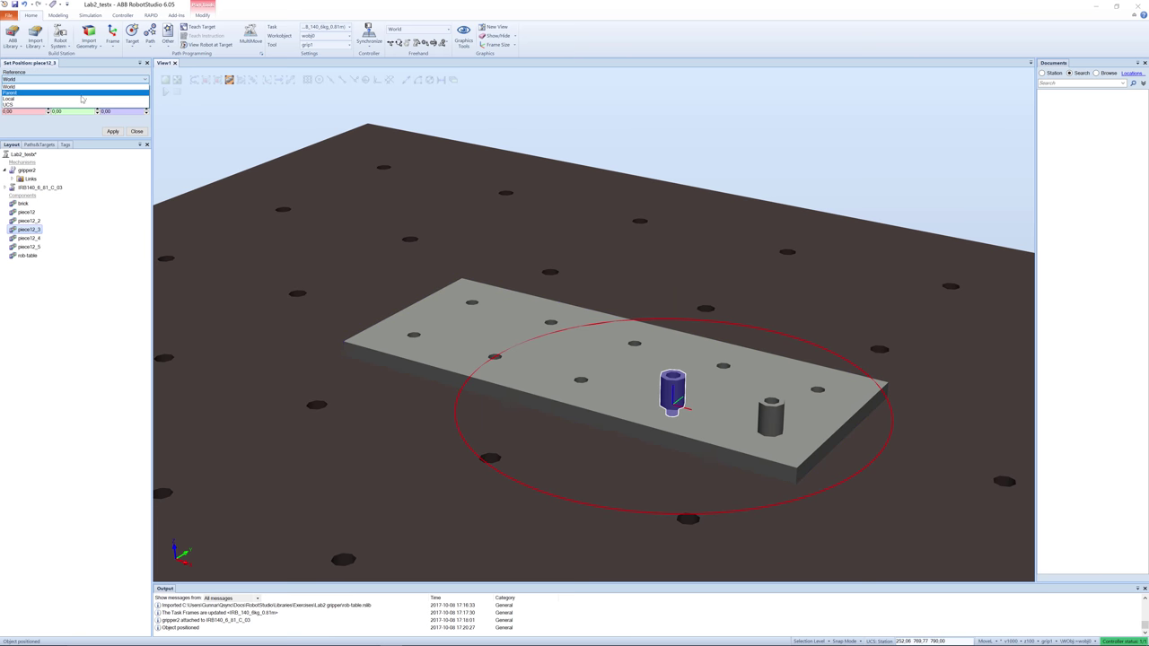
pyautogui.click(27, 95)
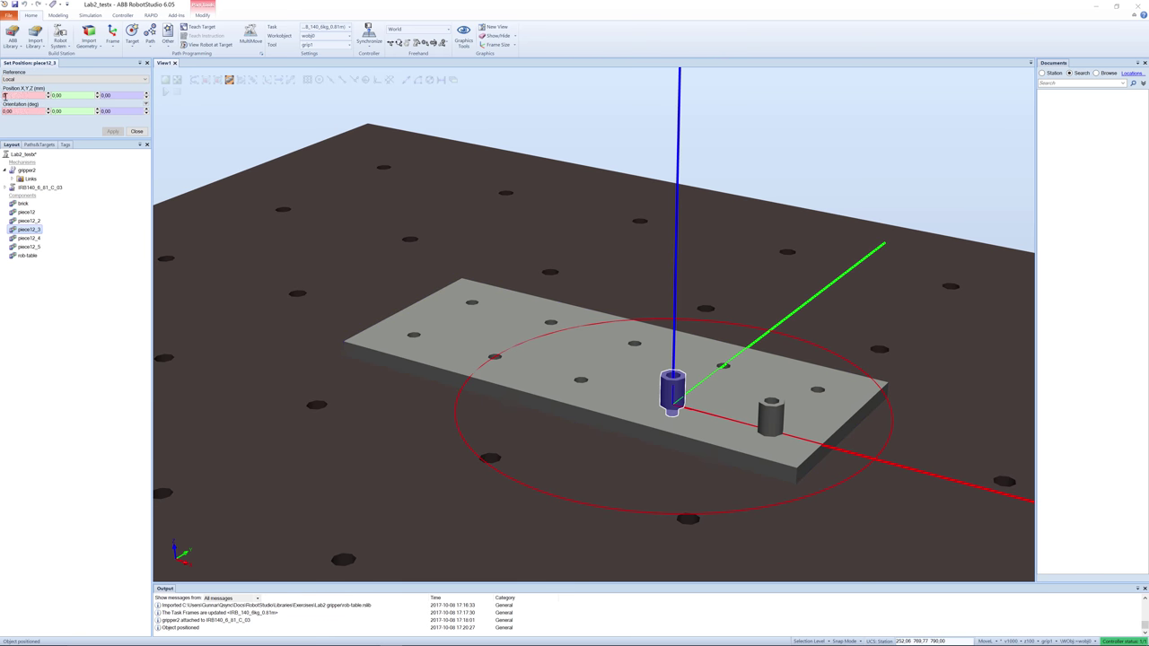
pyautogui.write('-50')
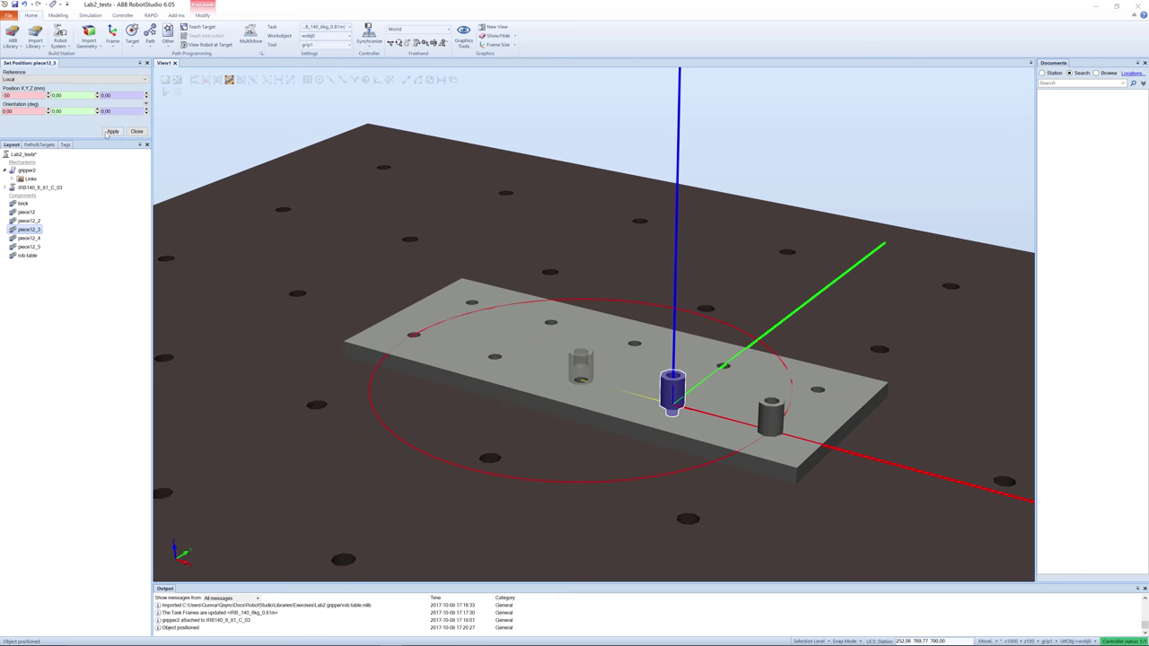
pyautogui.click(112, 132)
# - Position piece12_4 at X -100 mm relative to its local frame and apply it
pyautogui.click(27, 238)
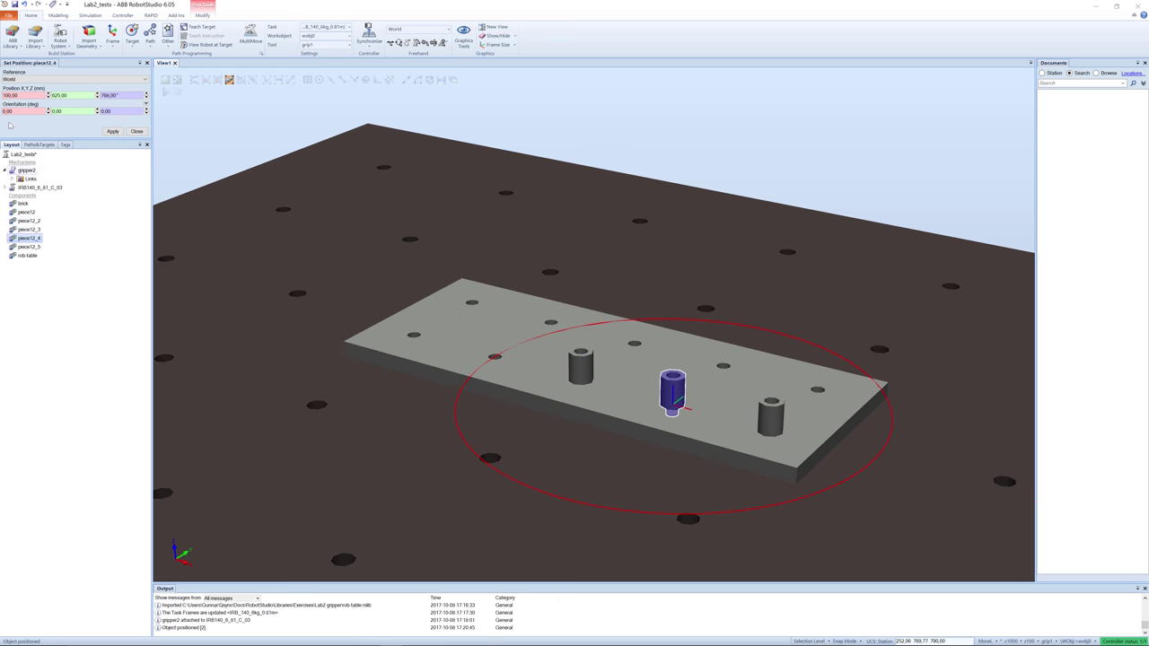
pyautogui.click(23, 79)
pyautogui.click(26, 99)
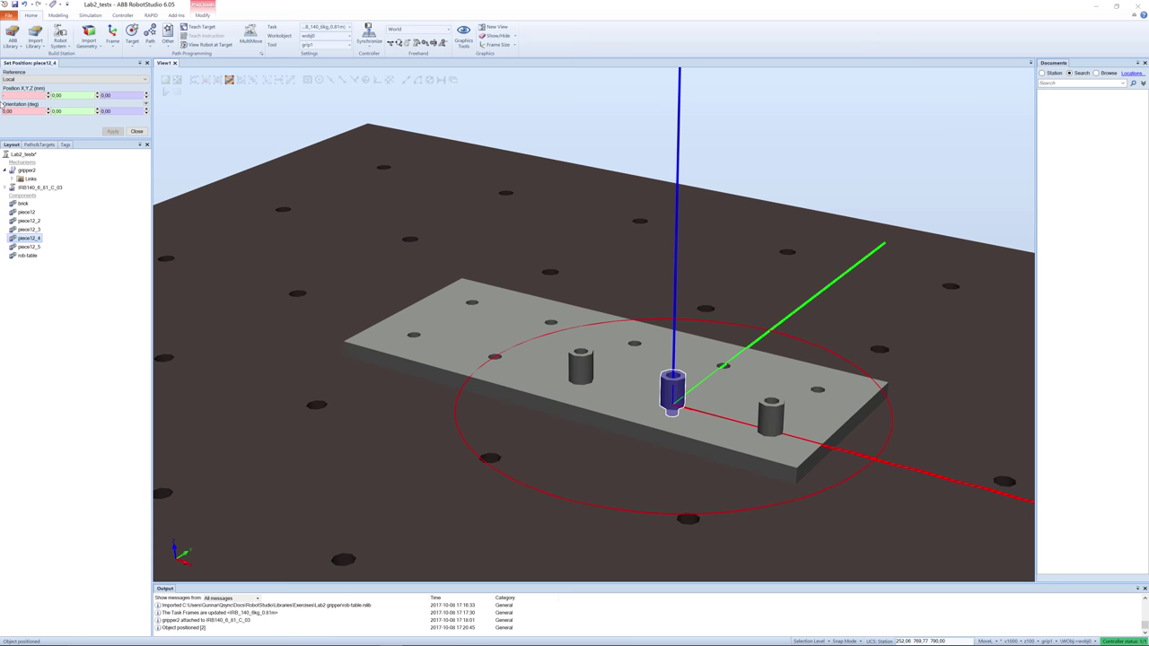
pyautogui.write('-100')
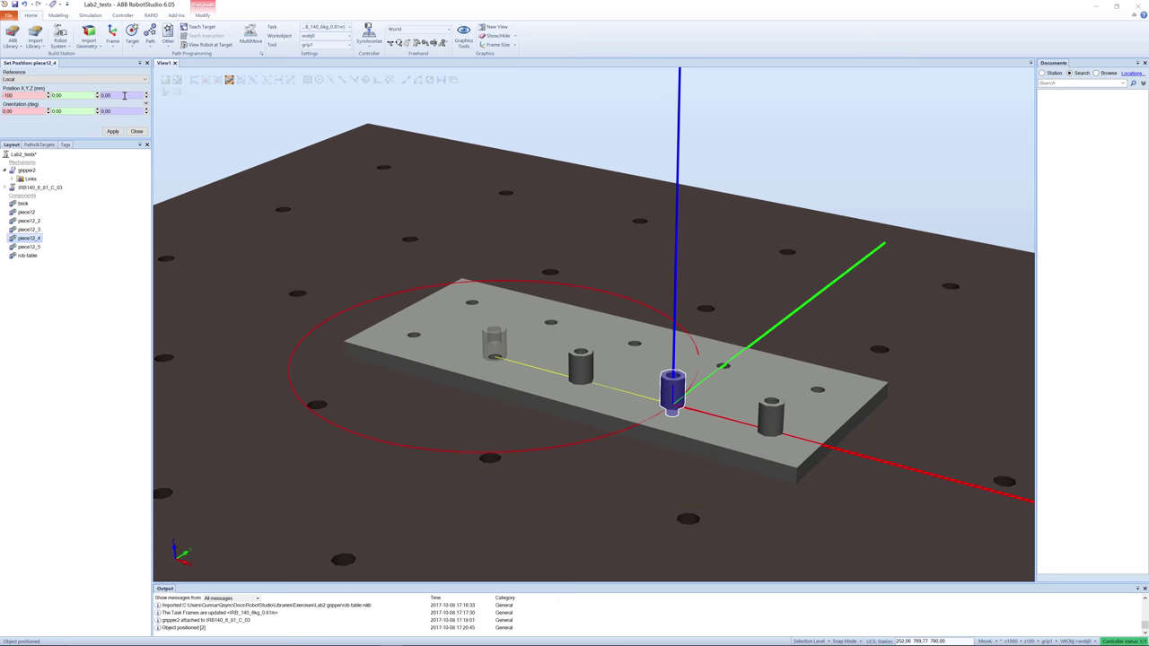
pyautogui.click(114, 131)
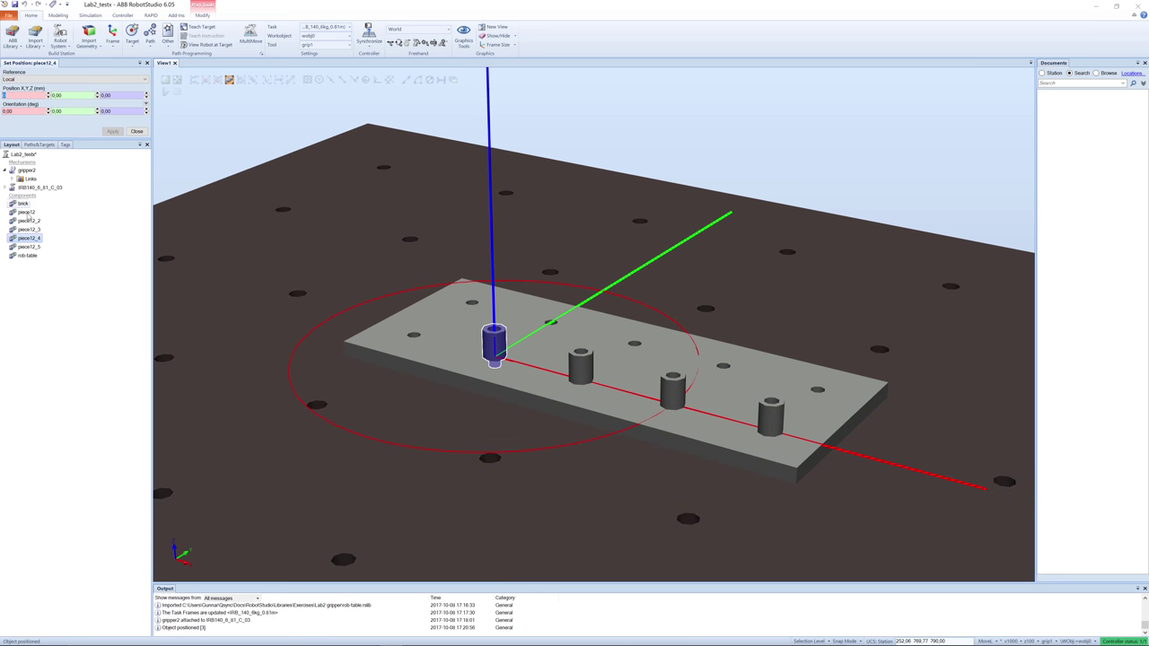
# - Position piece12_5 at X -150 mm relative to its local frame, finish positioning and clear the selection
pyautogui.click(29, 247)
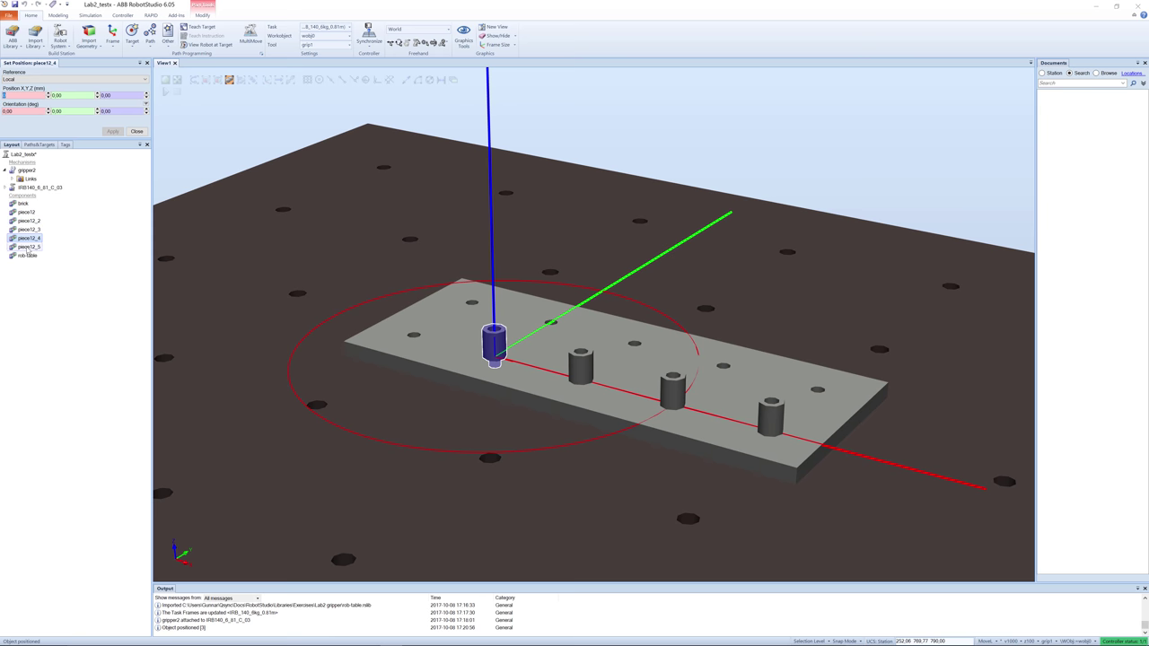
pyautogui.click(30, 81)
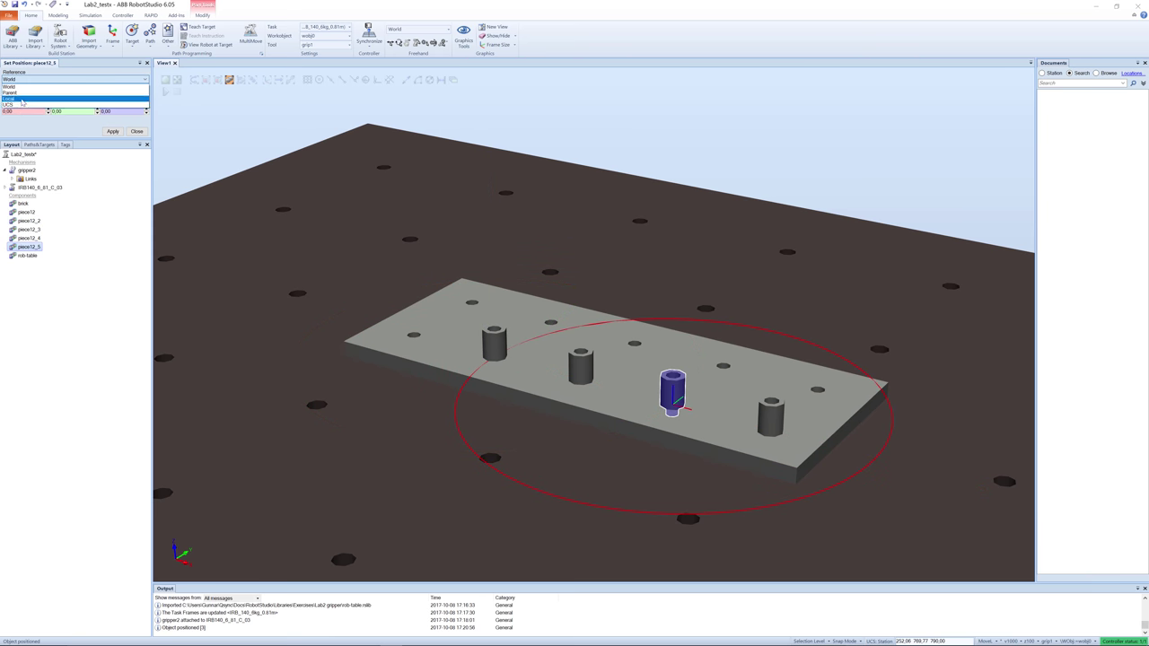
pyautogui.click(22, 108)
pyautogui.click(5, 95)
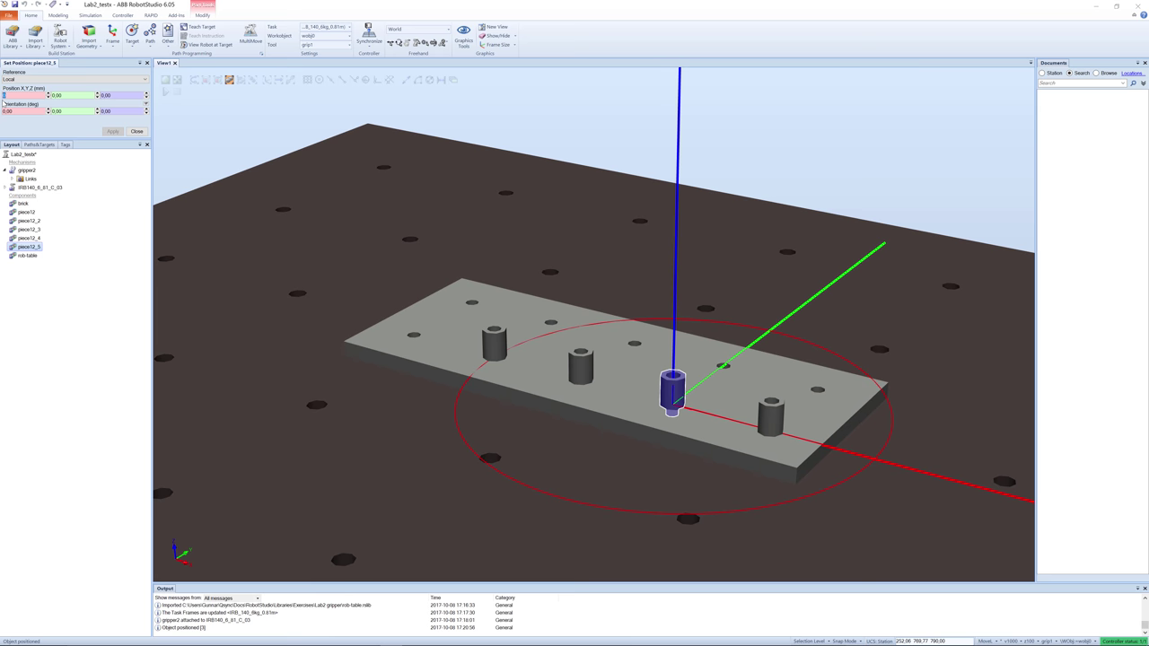
pyautogui.write('-150')
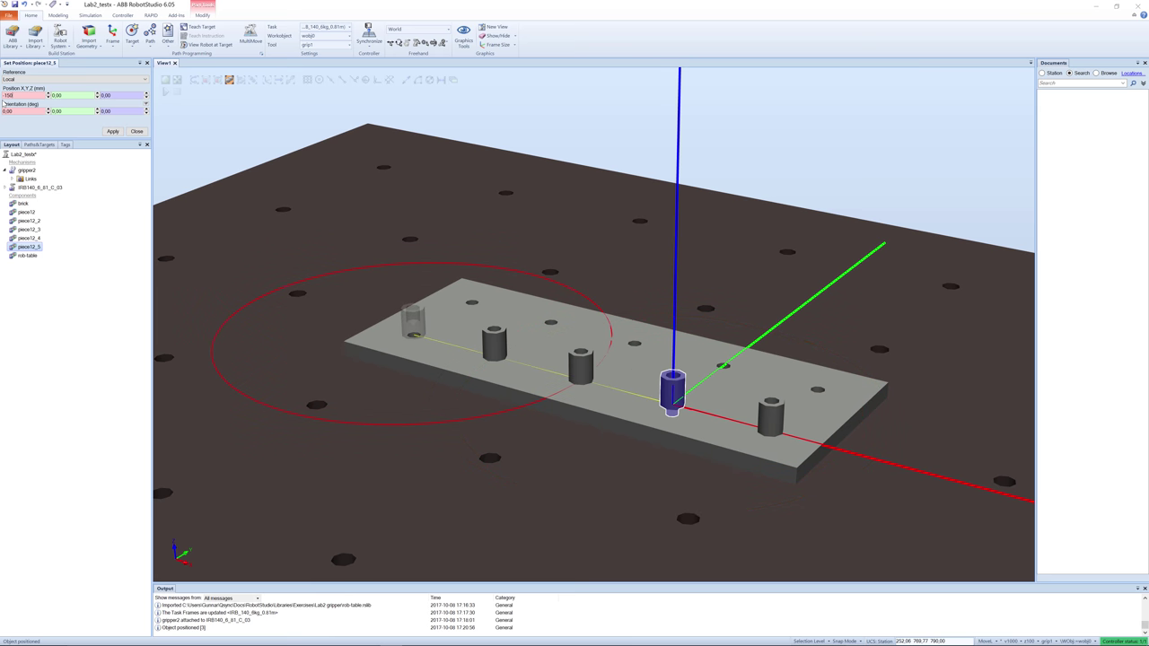
pyautogui.click(112, 131)
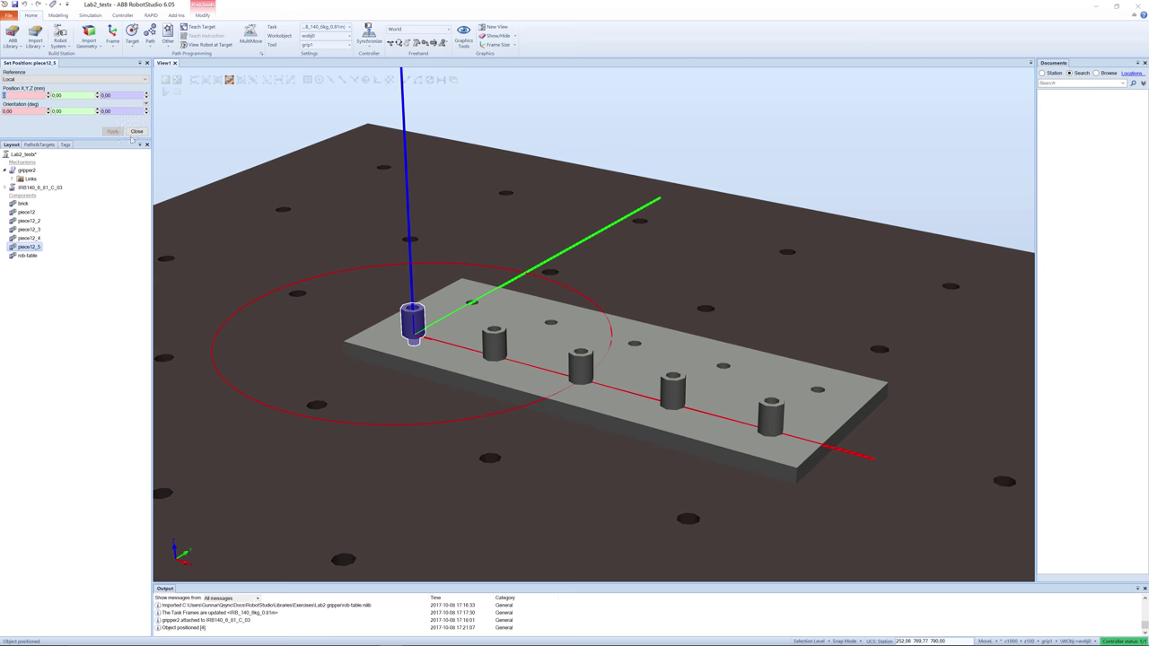
pyautogui.click(137, 131)
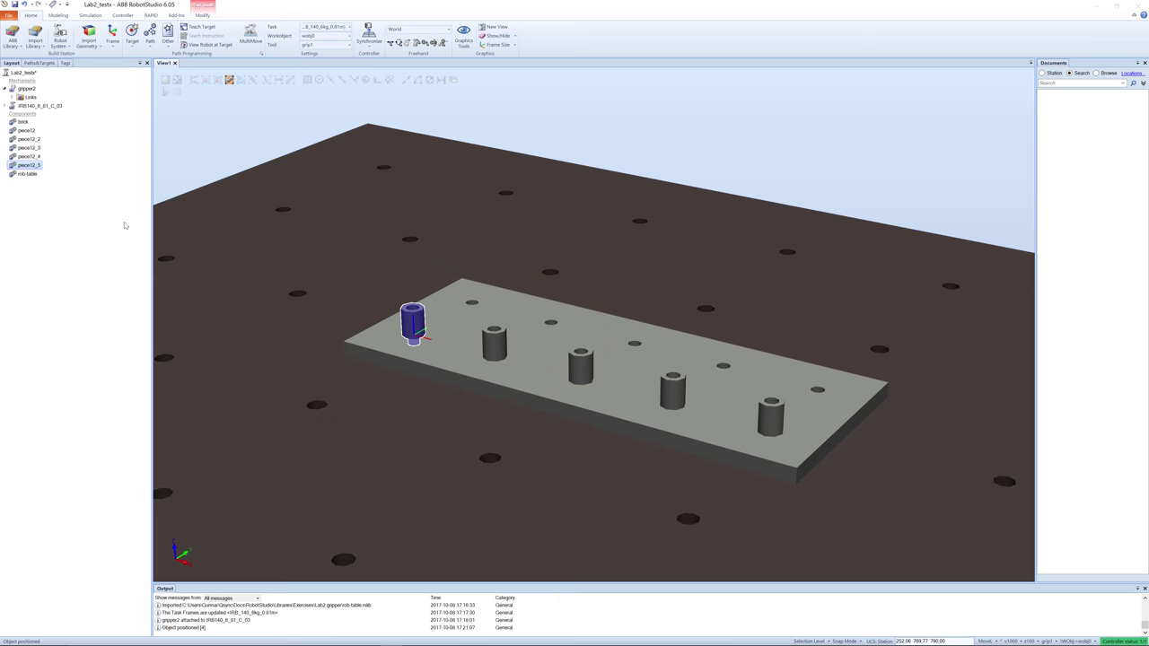
pyautogui.click(76, 189)
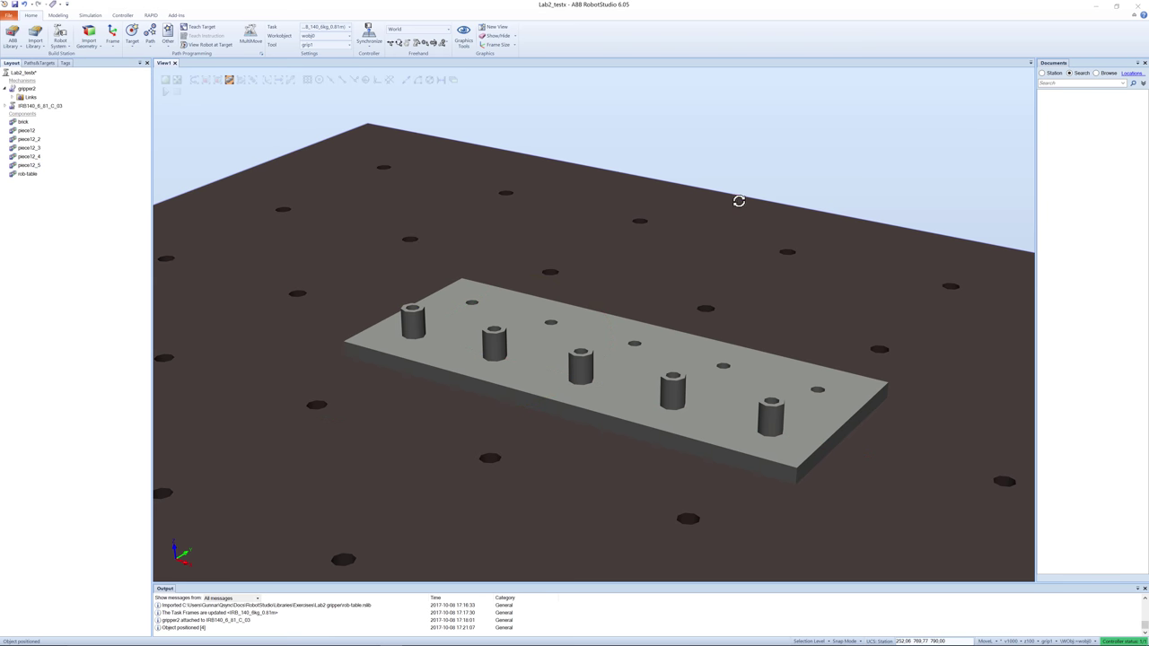
pyautogui.moveTo(739, 197)
pyautogui.keyDown('ctrl'); pyautogui.keyDown('shift'); pyautogui.mouseDown()
pyautogui.moveTo(706, 193)
pyautogui.moveTo(736, 194)
pyautogui.mouseUp(); pyautogui.keyUp('shift'); pyautogui.keyUp('ctrl')
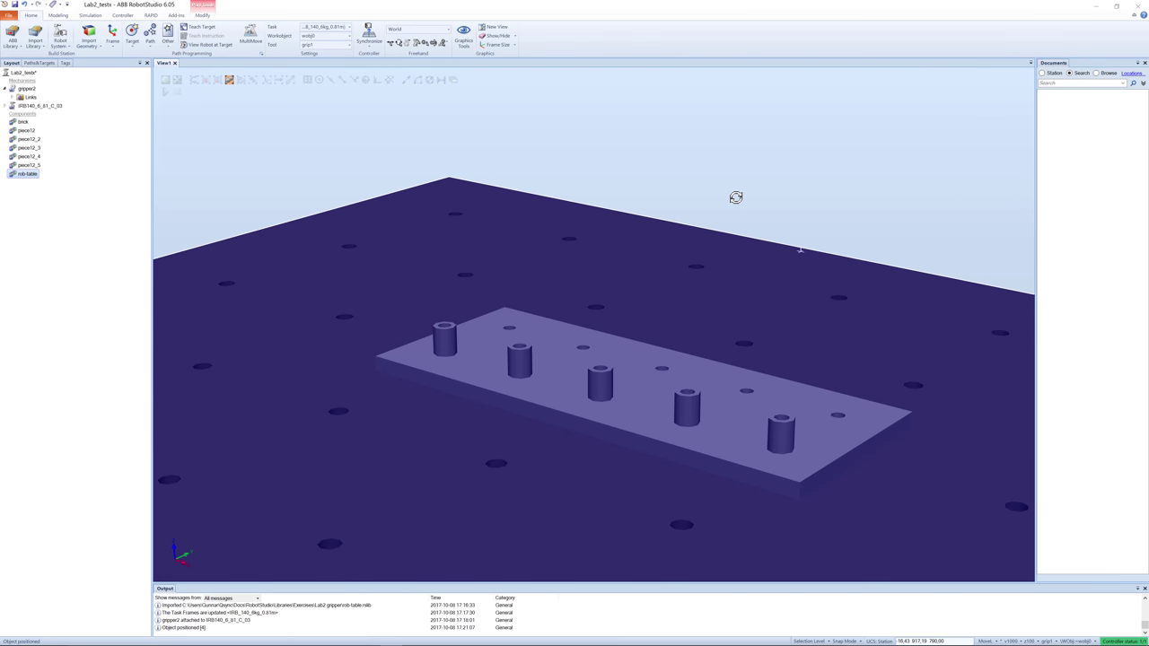
pyautogui.click(736, 195)
pyautogui.moveTo(704, 307)
pyautogui.keyDown('ctrl'); pyautogui.keyDown('shift'); pyautogui.mouseDown()
pyautogui.moveTo(700, 295)
pyautogui.moveTo(698, 305)
pyautogui.mouseUp(); pyautogui.keyUp('shift'); pyautogui.keyUp('ctrl')
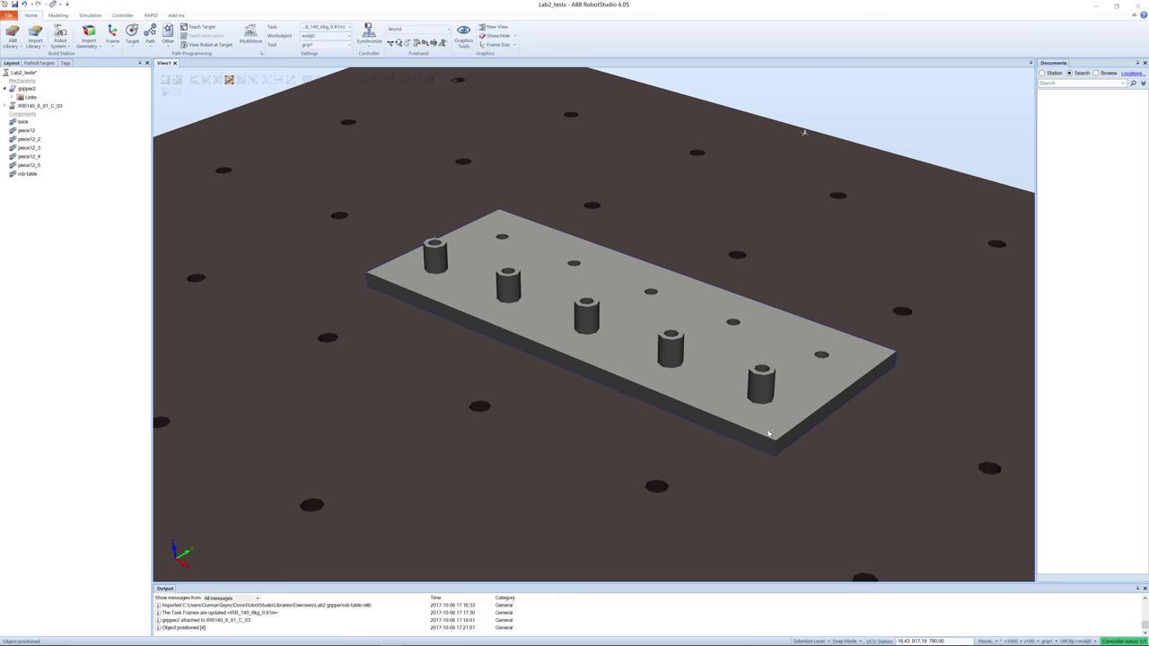
pyautogui.keyDown('ctrl'); pyautogui.keyDown('shift'); pyautogui.moveTo(770, 435); pyautogui.dragTo(738, 414); pyautogui.keyUp('shift'); pyautogui.keyUp('ctrl')
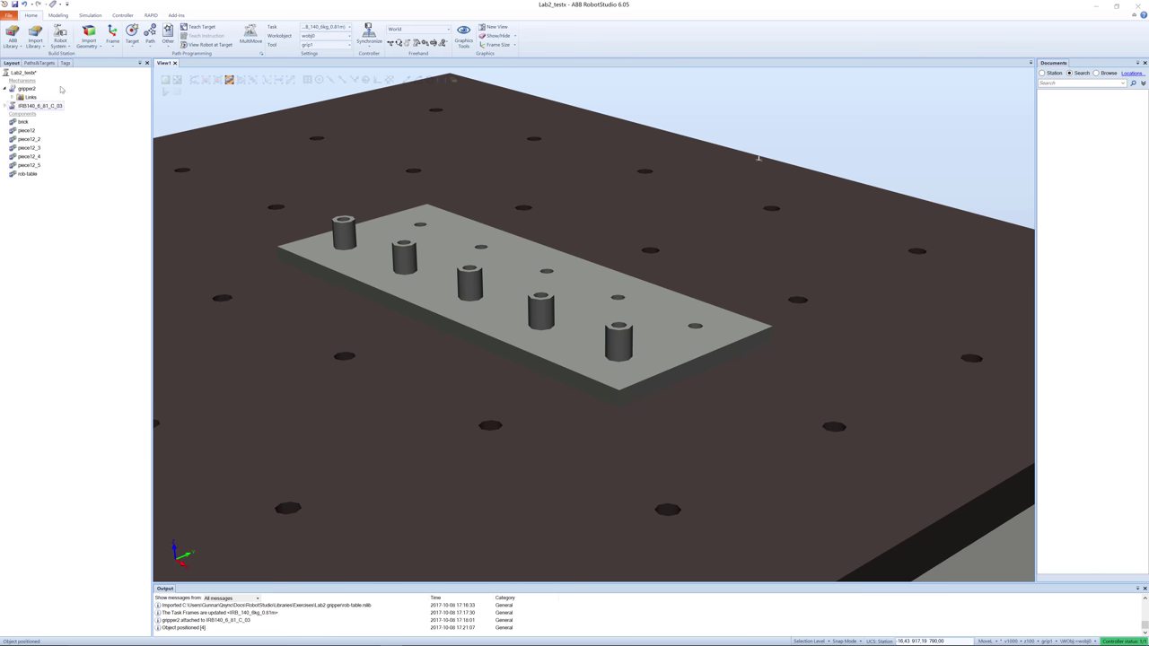
# - Start creating a RAPID workobject and name it Brick_obj
pyautogui.click(169, 42)
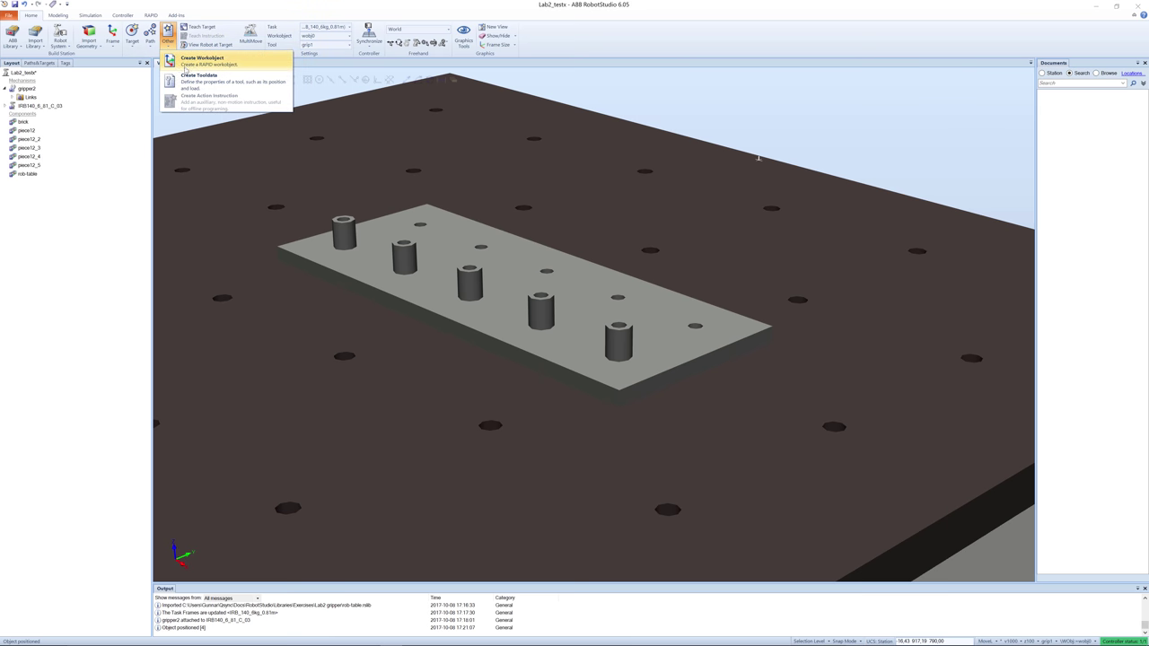
pyautogui.click(186, 67)
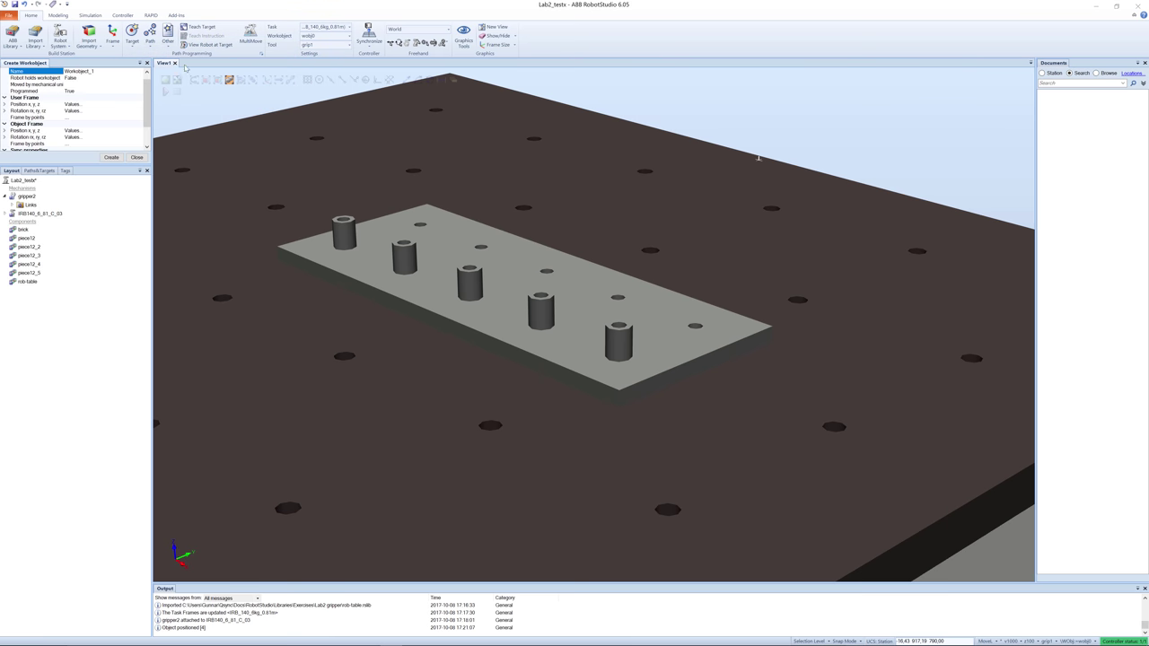
pyautogui.click(62, 72)
pyautogui.write('Bil')
pyautogui.click(173, 108)
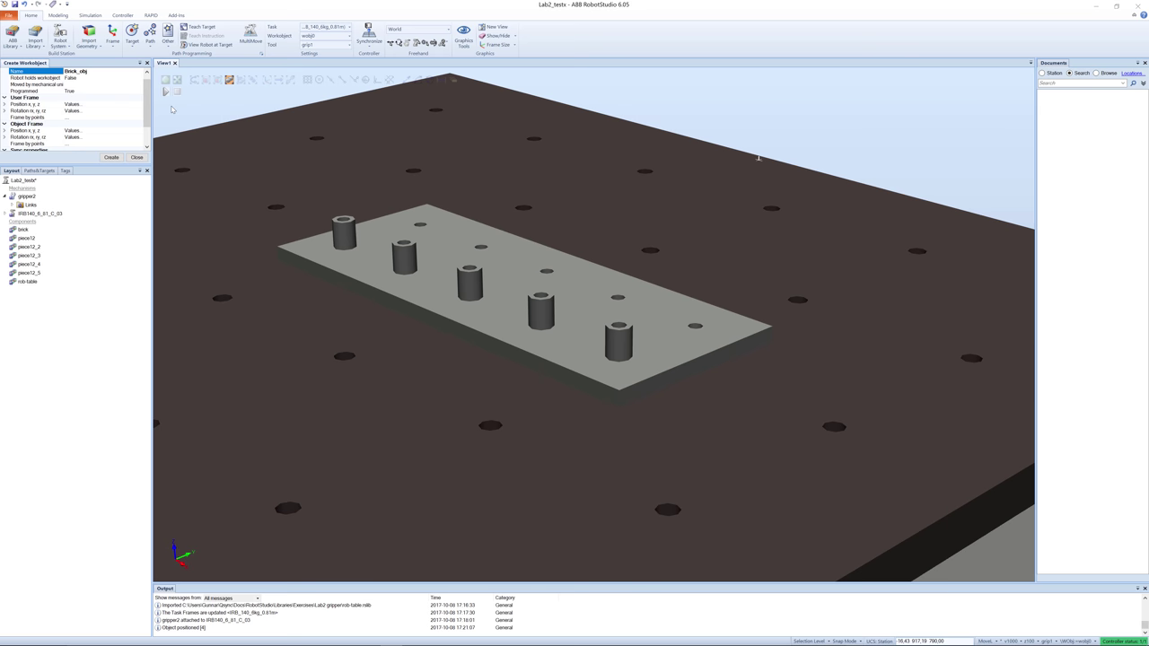
pyautogui.click(59, 99)
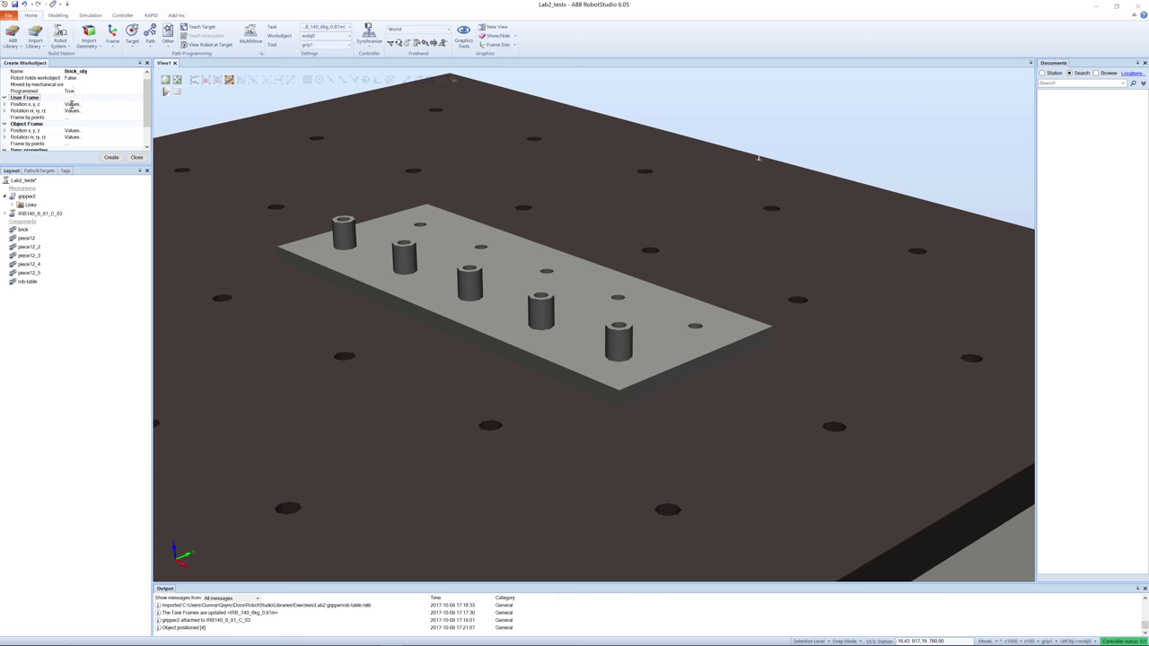
pyautogui.click(71, 105)
pyautogui.click(139, 105)
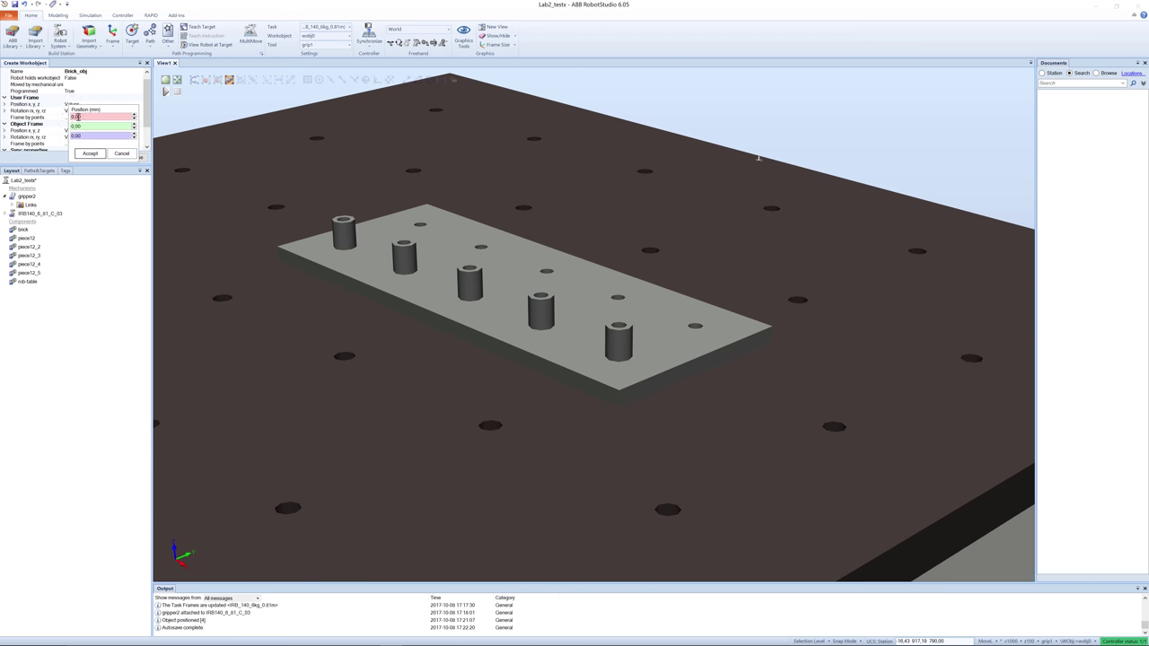
pyautogui.click(77, 117)
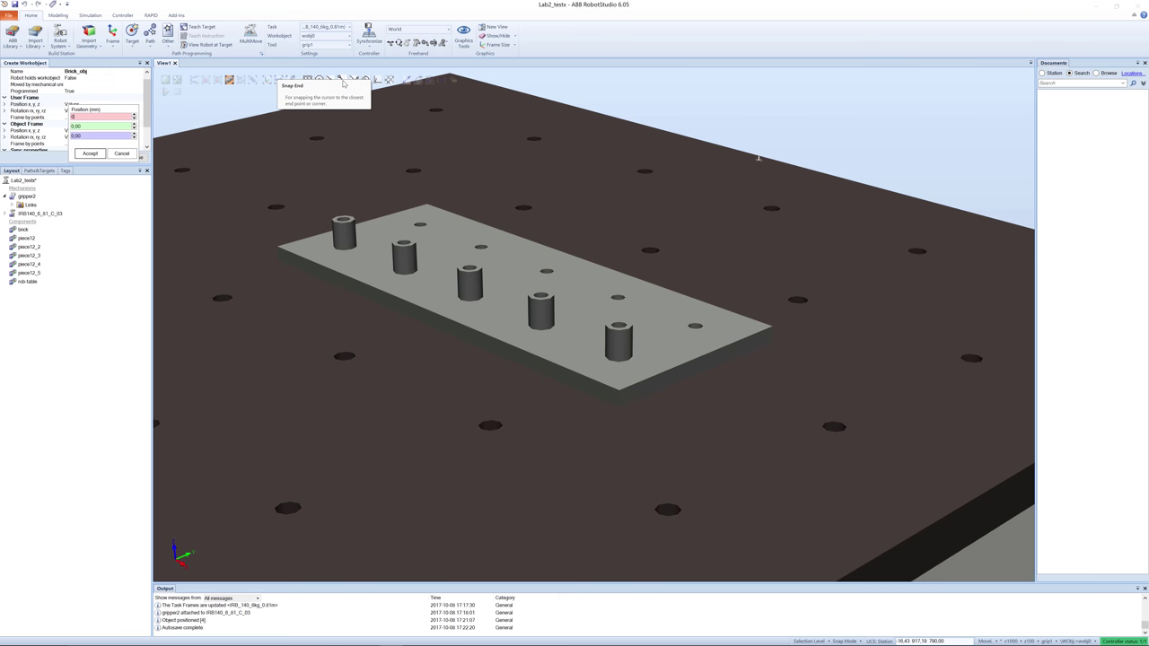
pyautogui.press('Escape')
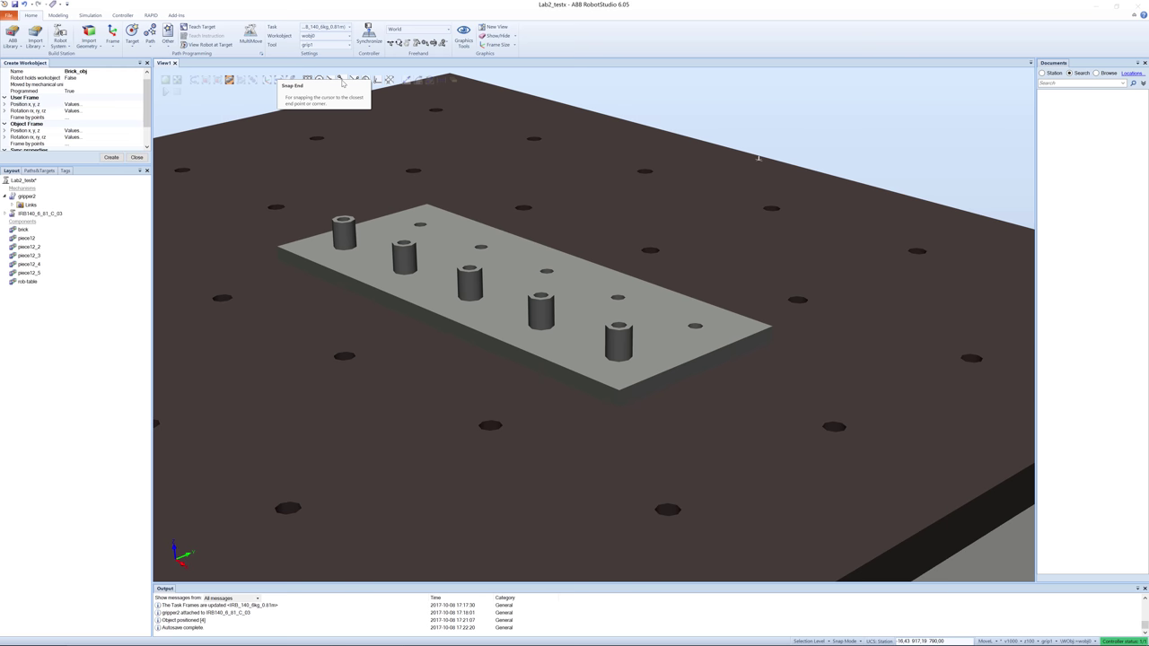
# - Place the workobject's user frame on the plate's near lower corner at 175, 600, 790 mm using end-point snapping
pyautogui.click(342, 81)
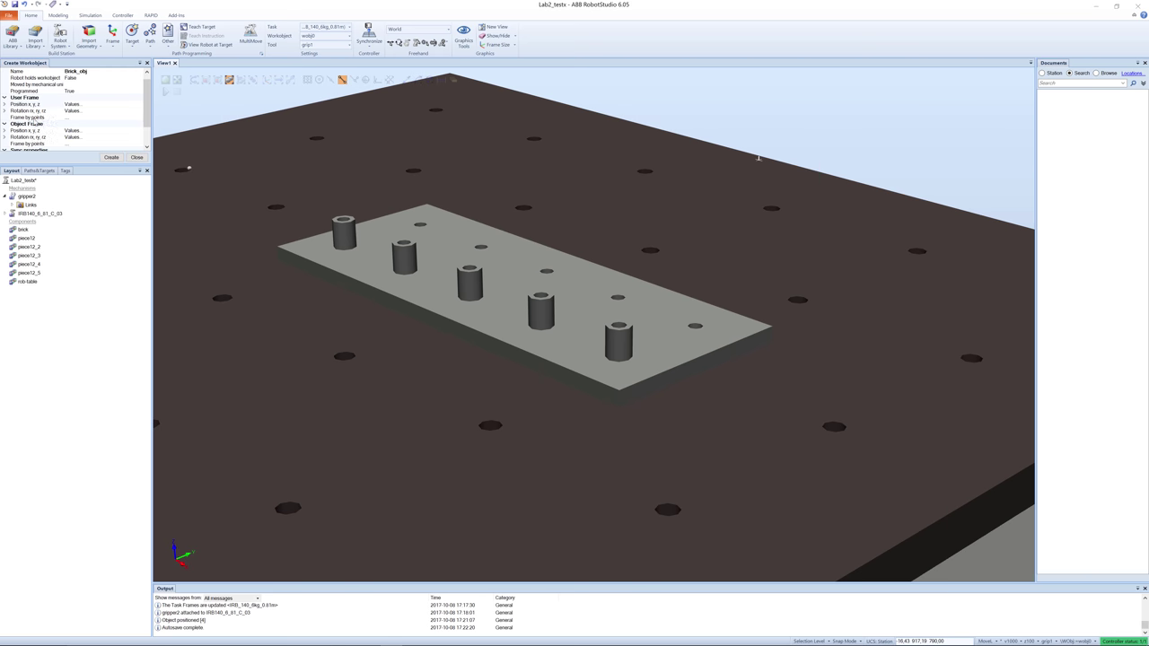
pyautogui.click(83, 104)
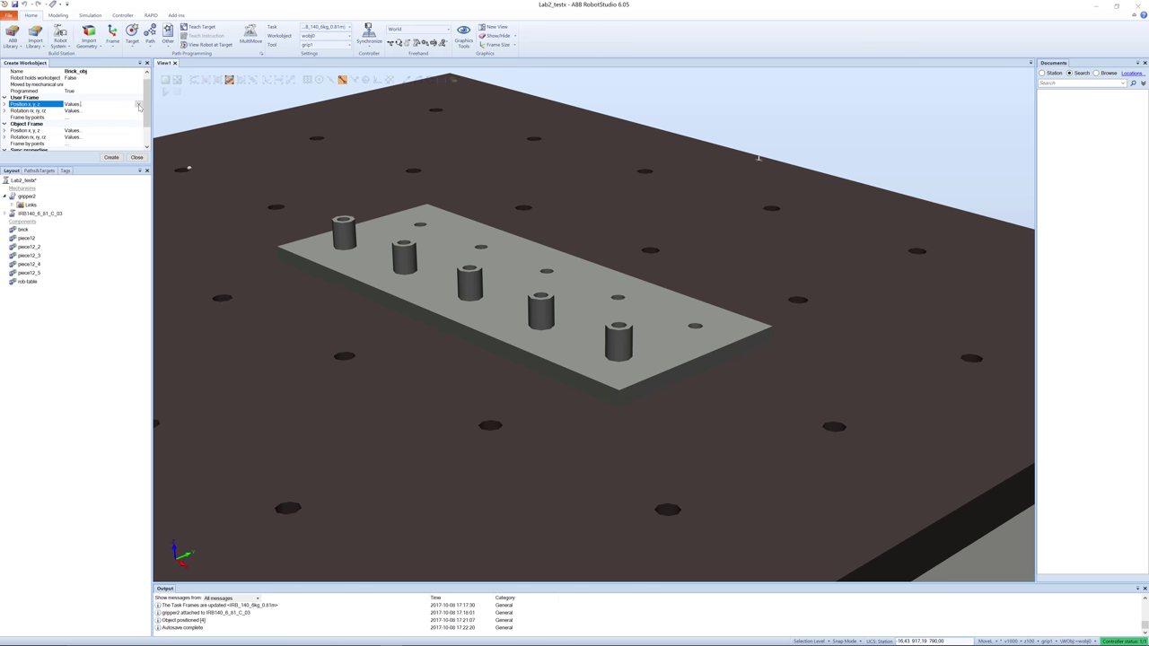
pyautogui.click(139, 105)
pyautogui.click(101, 116)
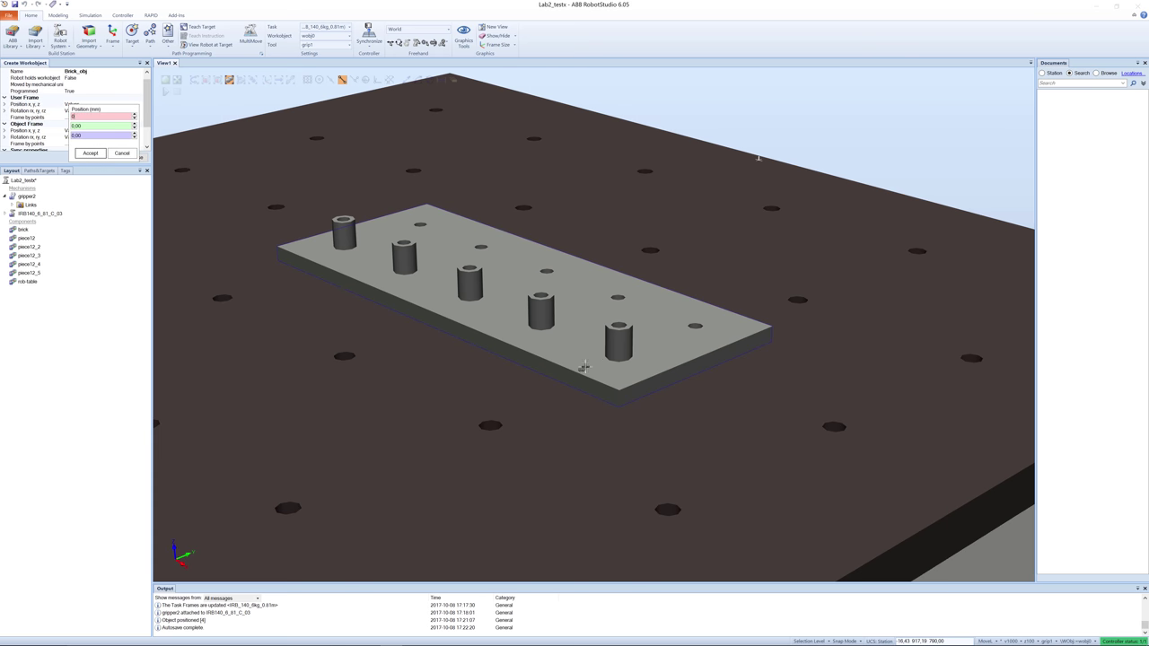
pyautogui.click(617, 407)
pyautogui.click(91, 153)
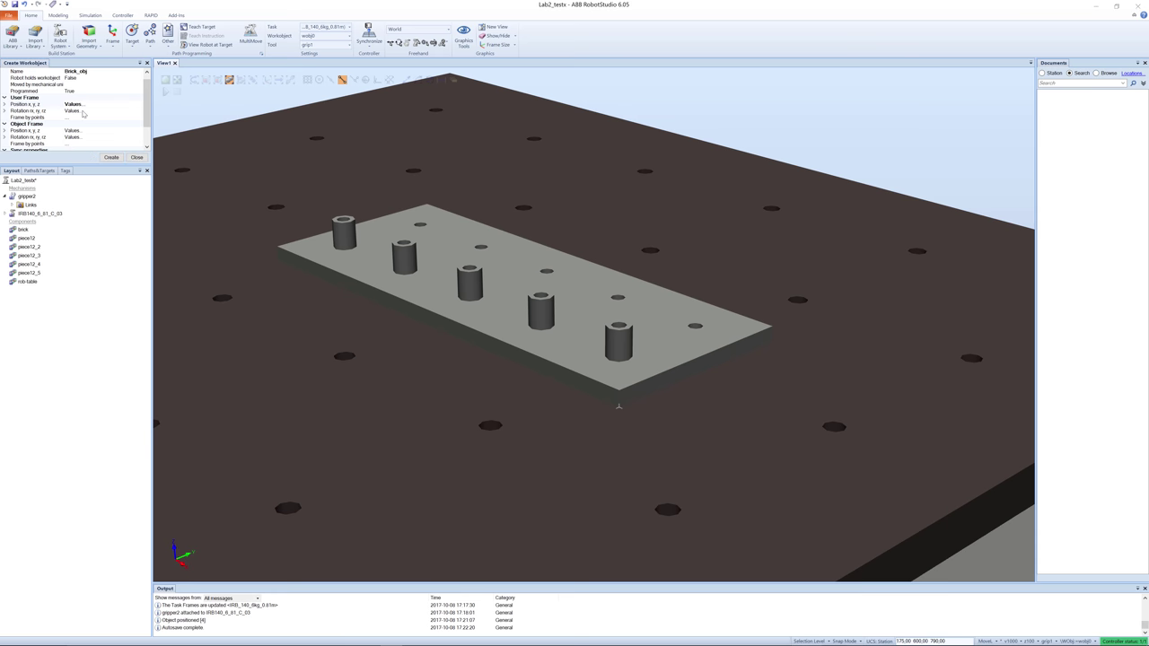
# - Rotate the user frame 180° about Y and create the Brick_obj workobject
pyautogui.click(81, 111)
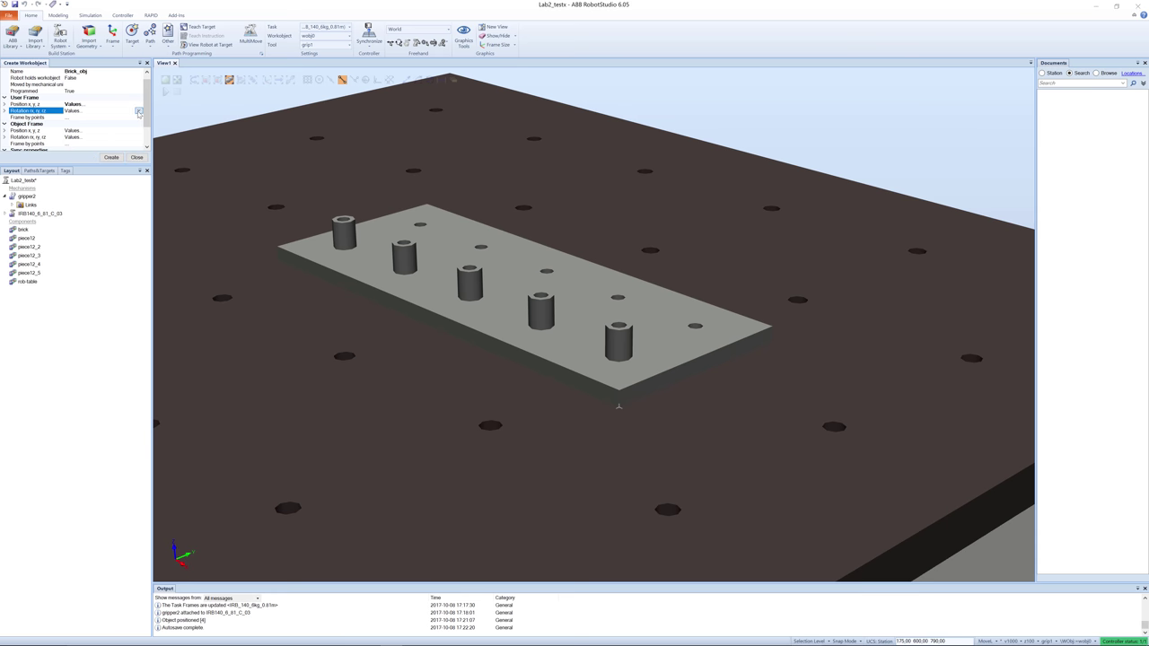
pyautogui.click(139, 111)
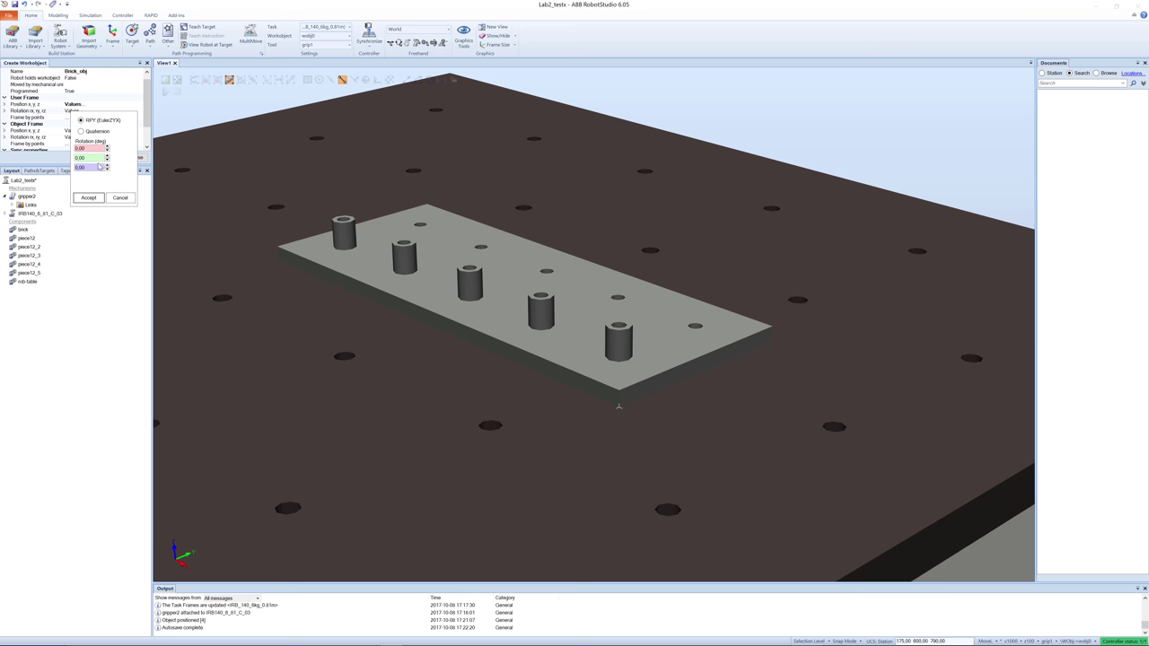
pyautogui.doubleClick(79, 158)
pyautogui.write('180')
pyautogui.click(90, 198)
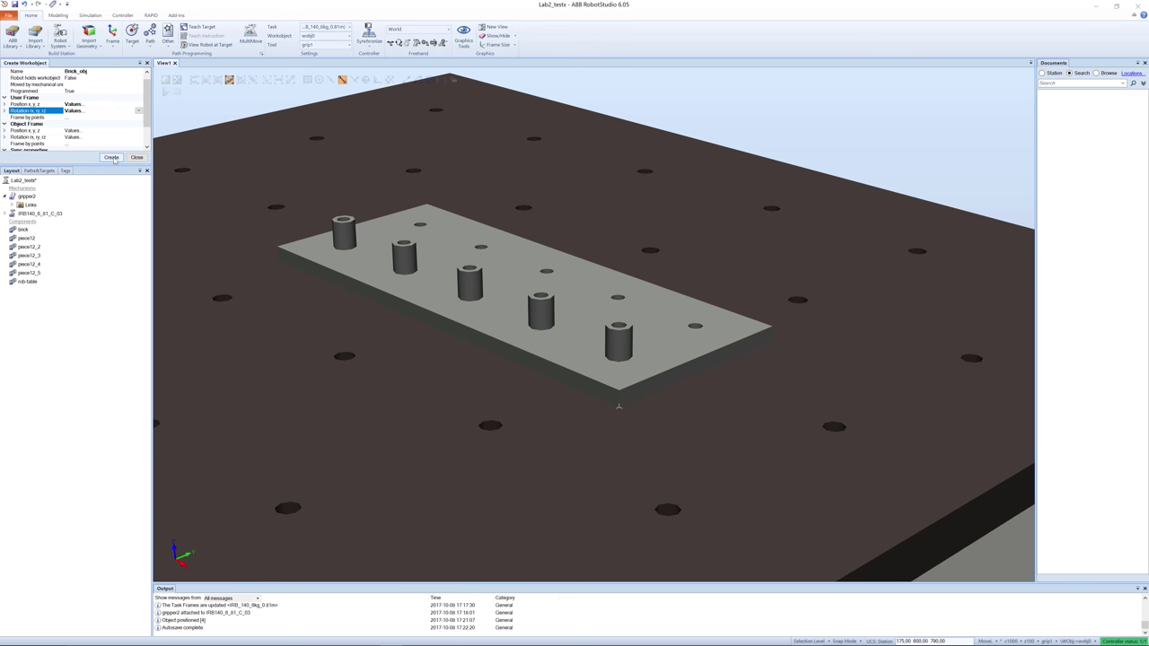
pyautogui.click(111, 158)
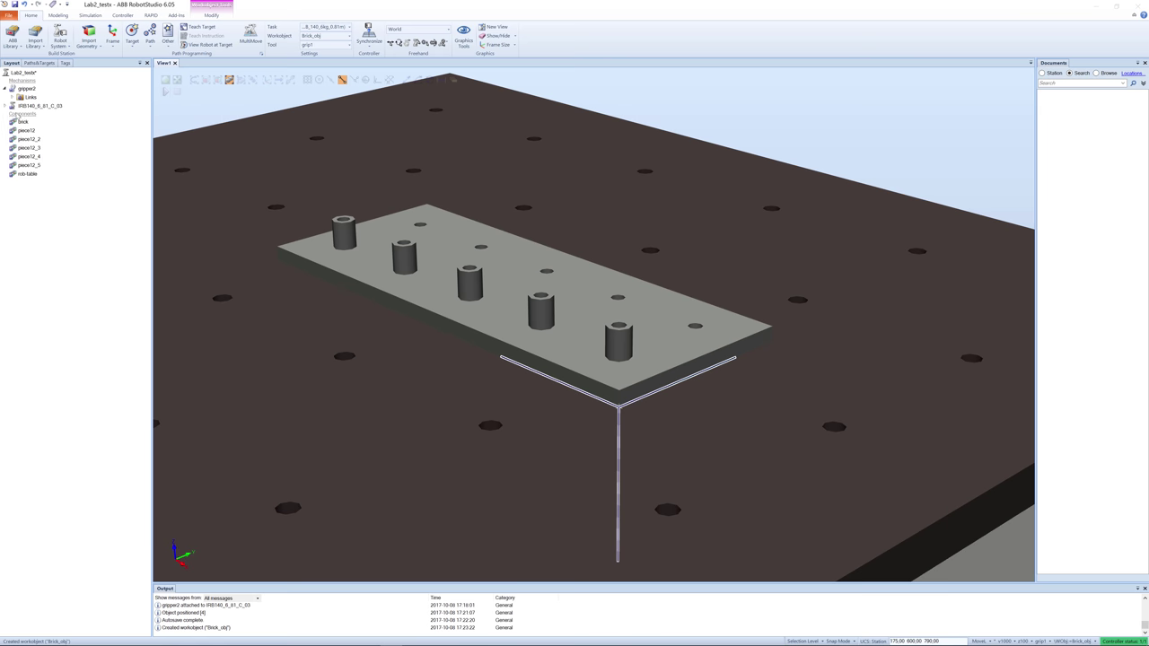
# - Open the workobject modification settings for the Brick_obj_of object frame under Brick_obj
pyautogui.click(40, 63)
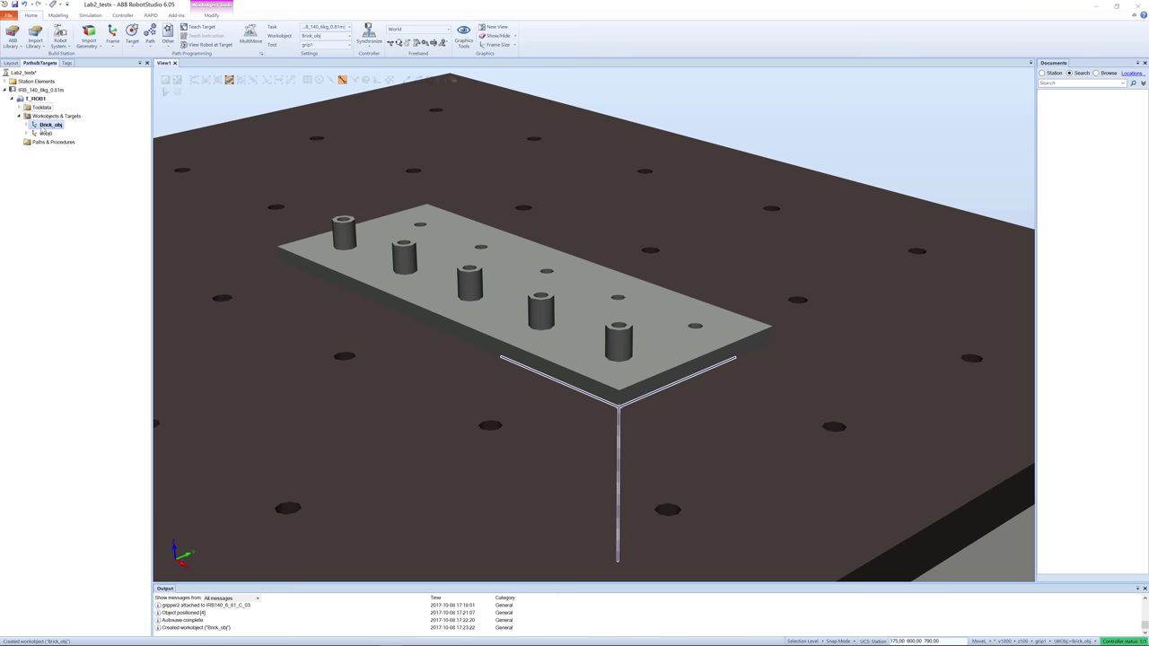
pyautogui.click(27, 125)
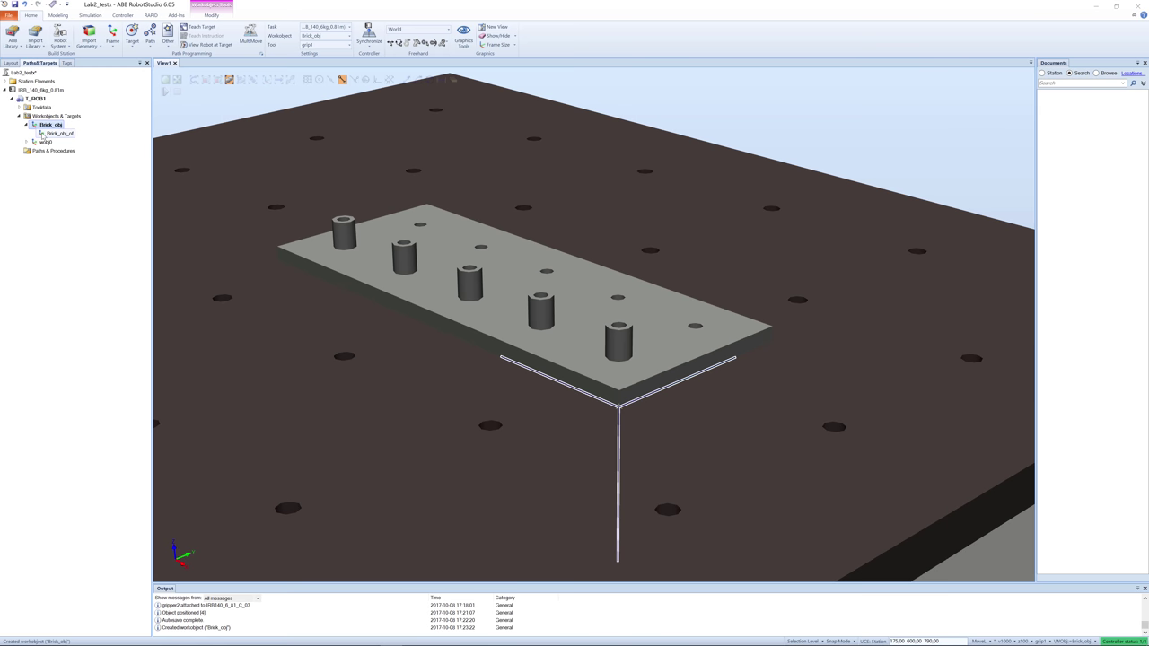
pyautogui.click(42, 134)
pyautogui.rightClick(42, 134)
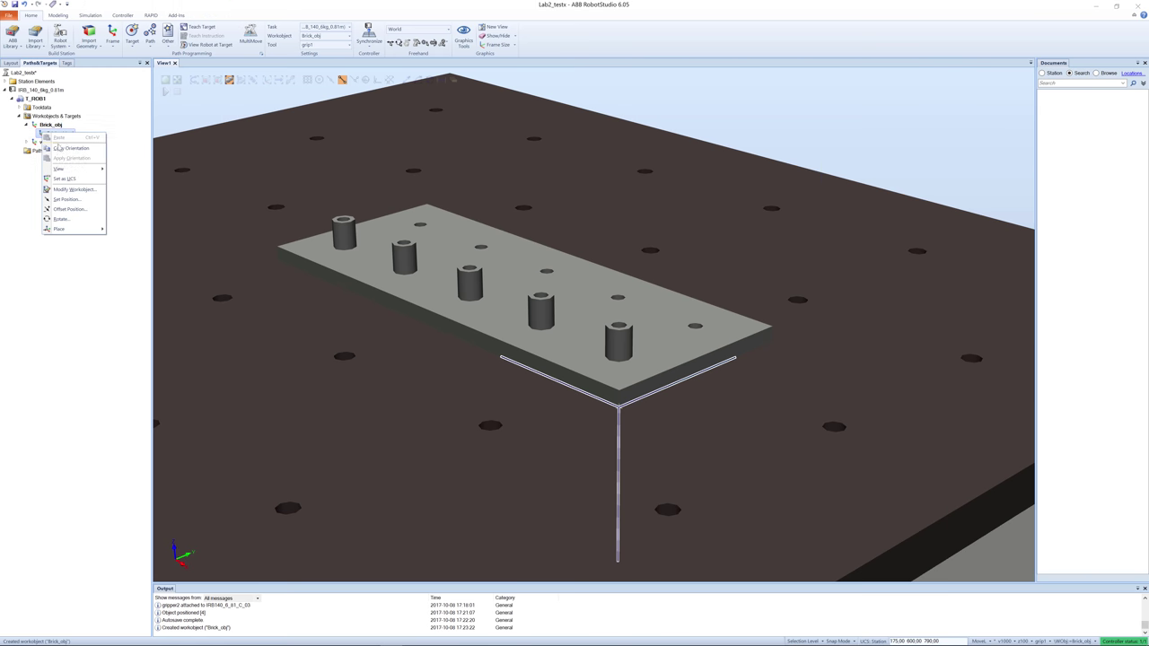
pyautogui.click(67, 189)
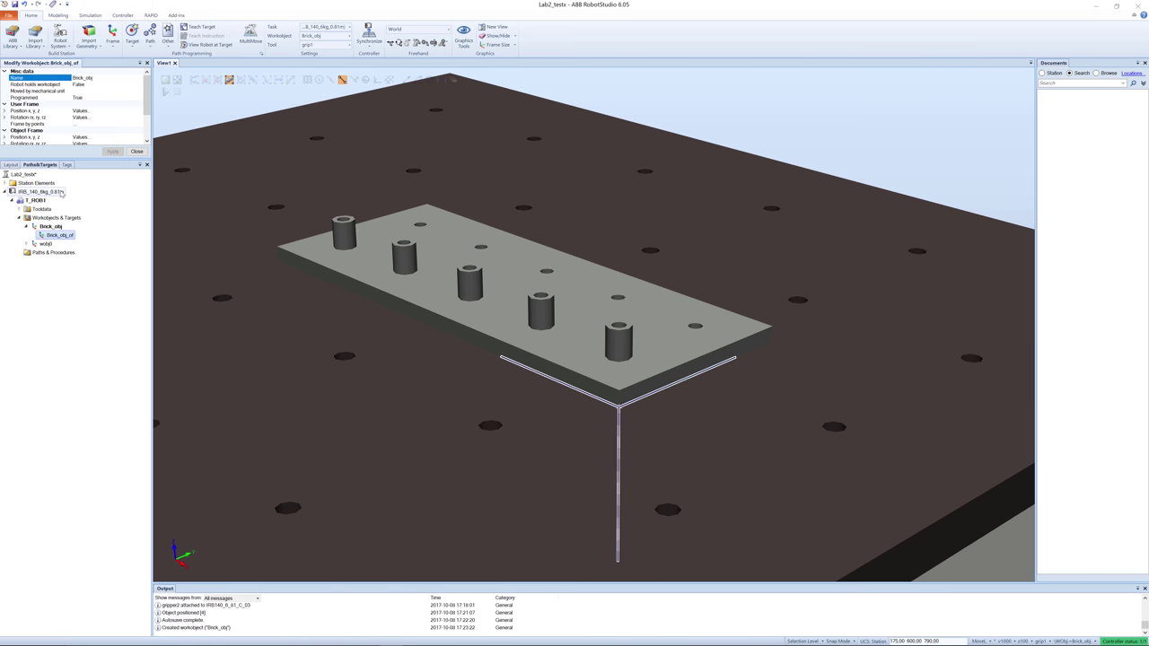
# - Offset the object frame's position from the plate corner to the nearest workpiece, apply the change and finish modifying the workobject
pyautogui.moveTo(145, 113); pyautogui.dragTo(146, 136)
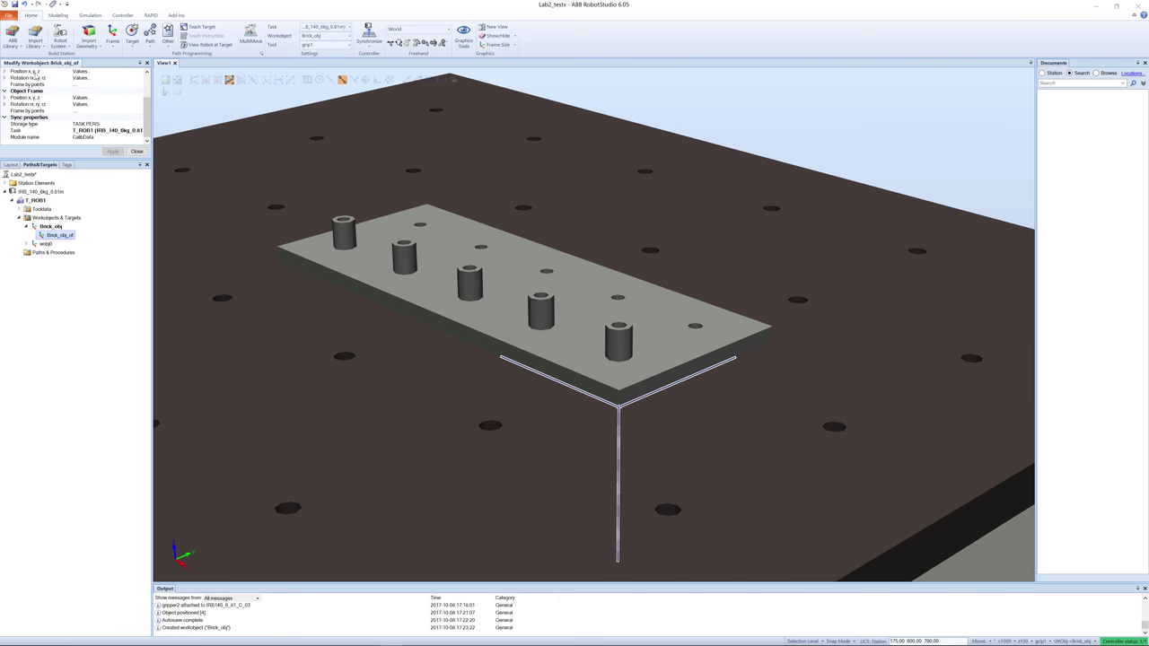
pyautogui.moveTo(147, 116); pyautogui.dragTo(147, 109)
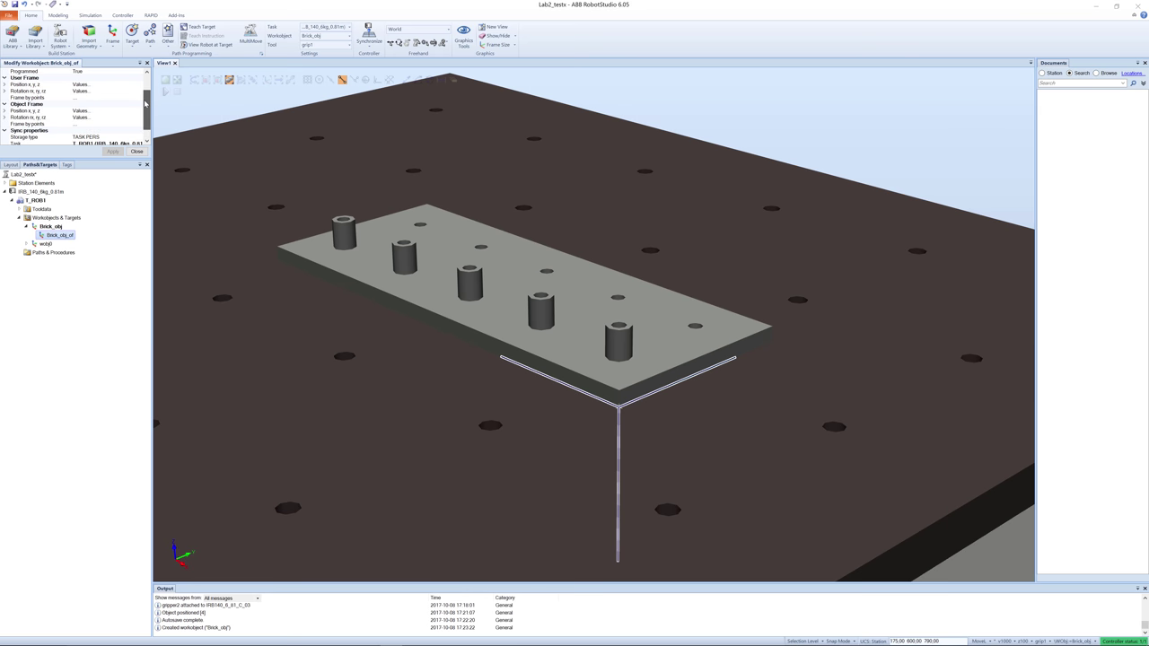
pyautogui.click(90, 111)
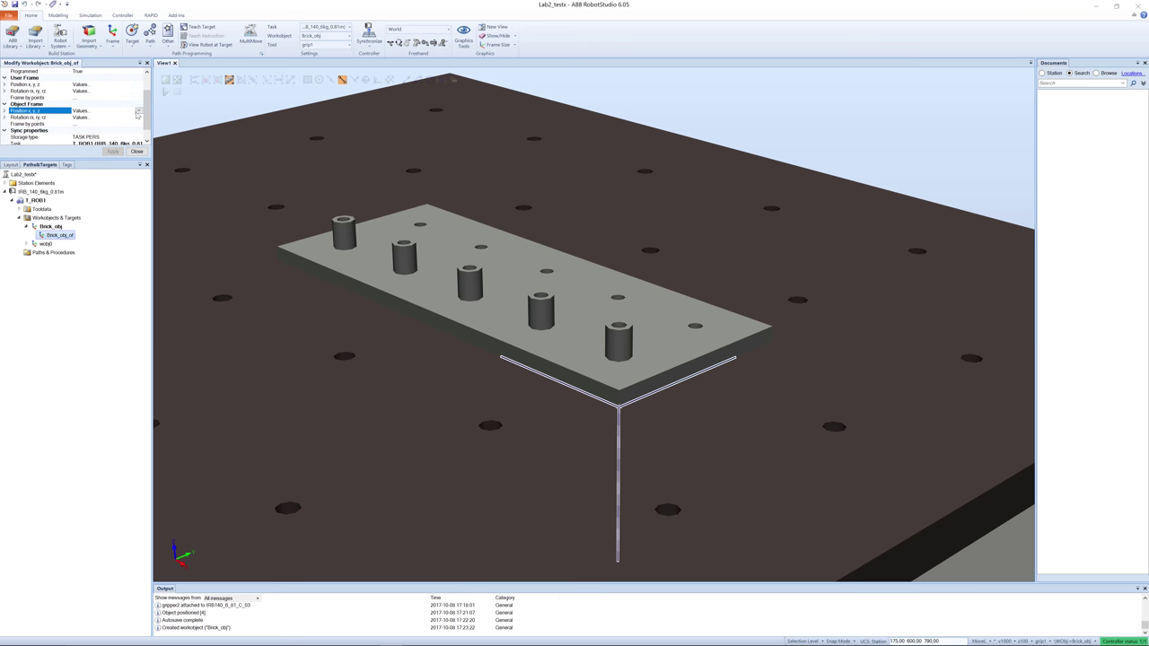
pyautogui.click(137, 110)
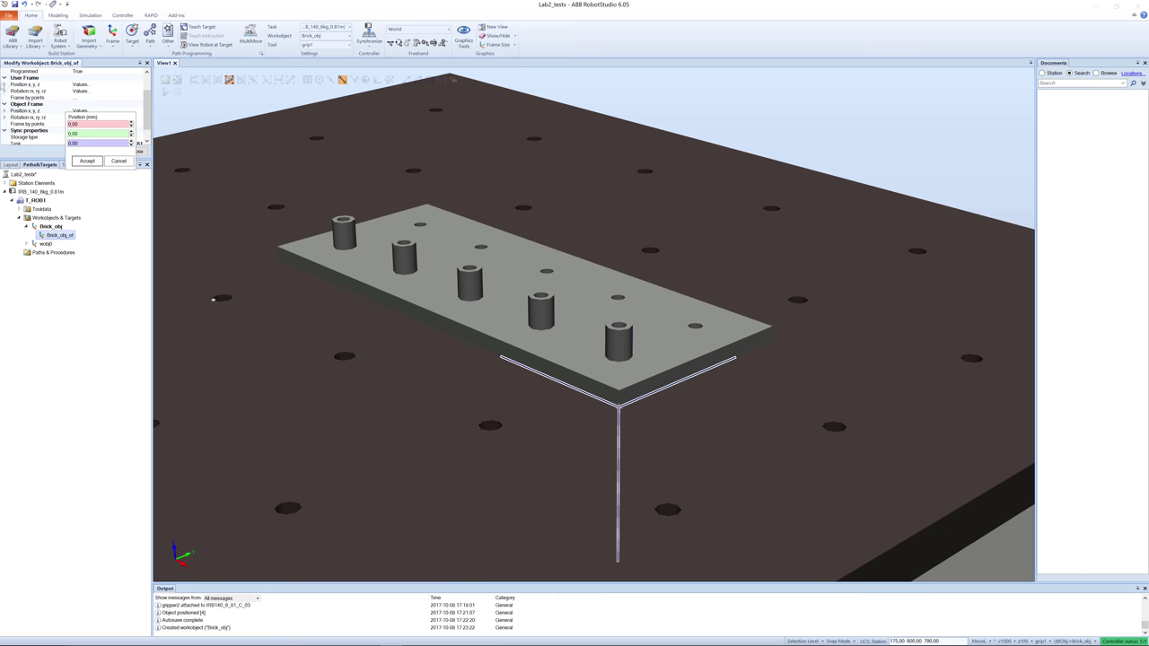
pyautogui.doubleClick(77, 124)
pyautogui.write('0')
pyautogui.press('Tab')
pyautogui.press('Tab')
pyautogui.click(86, 161)
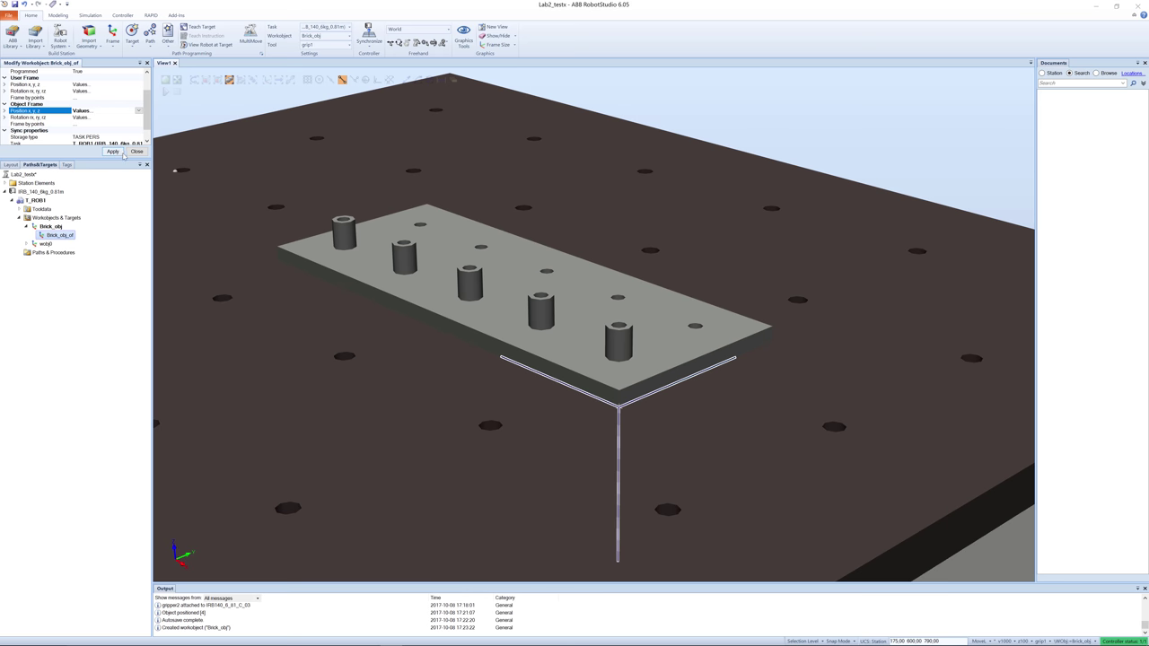
pyautogui.click(113, 152)
pyautogui.scroll(10, 782, 339)
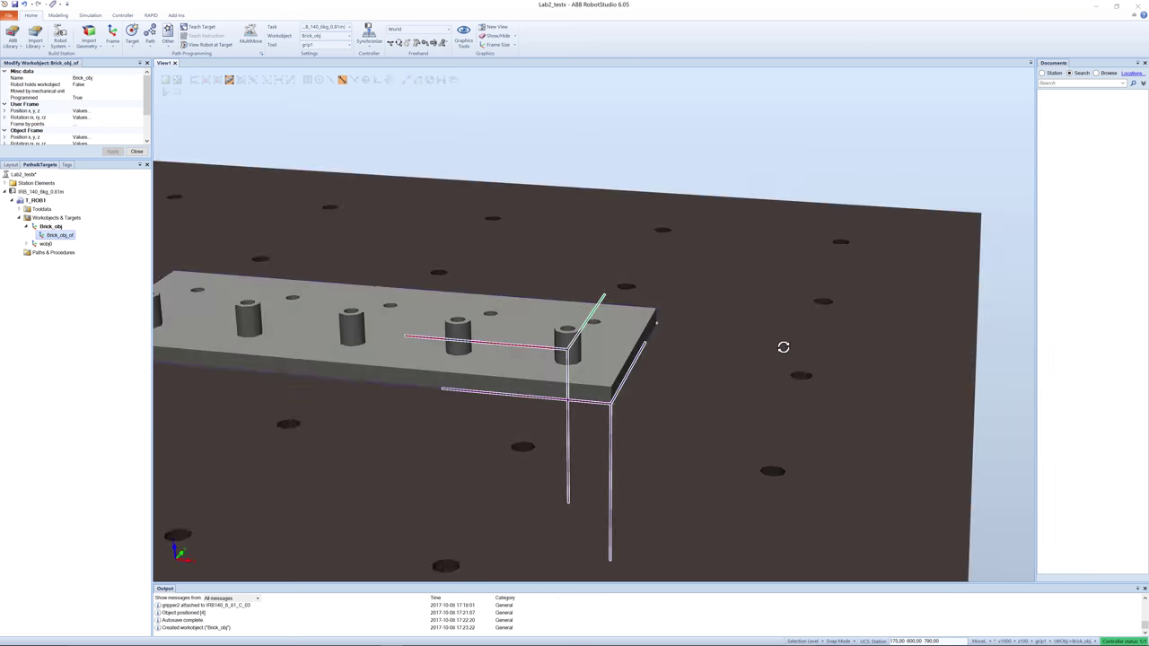
pyautogui.scroll(-5, 782, 339)
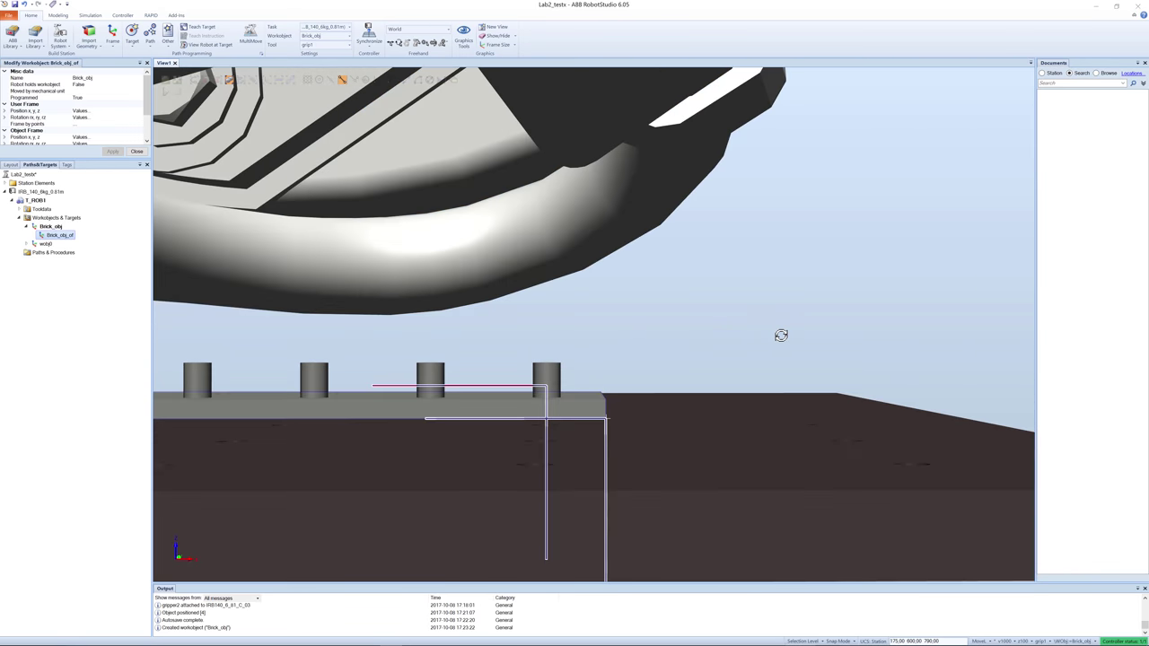
pyautogui.keyDown('ctrl'); pyautogui.keyDown('shift'); pyautogui.moveTo(778, 337); pyautogui.dragTo(751, 345); pyautogui.keyUp('shift'); pyautogui.keyUp('ctrl')
pyautogui.scroll(-10, 750, 346)
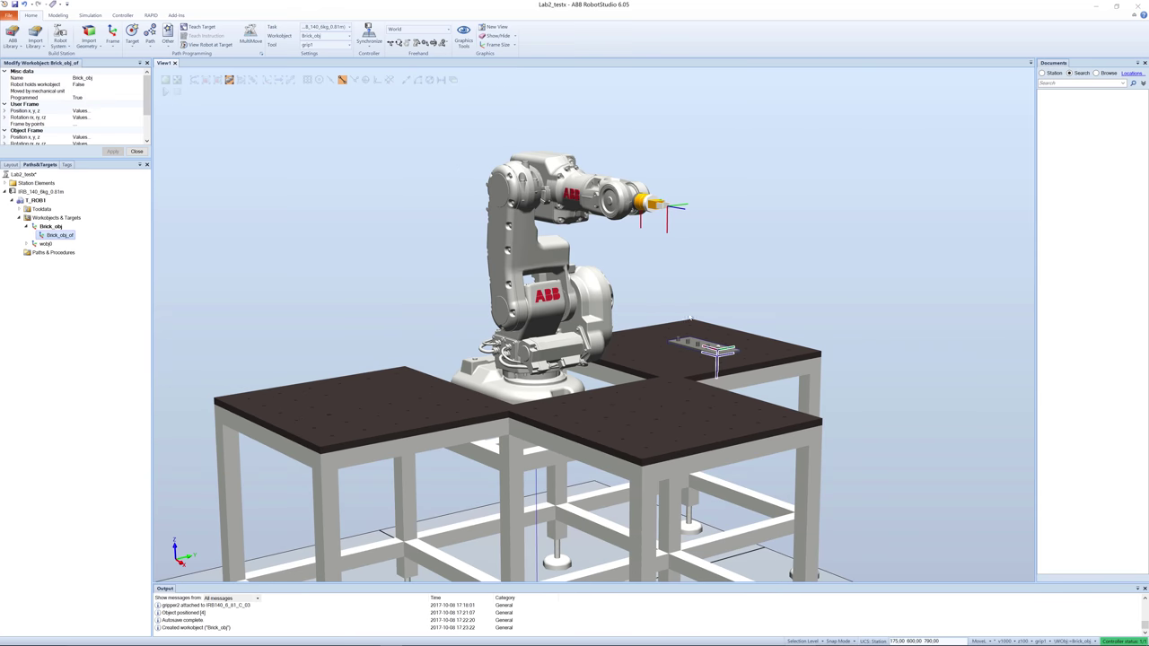
pyautogui.scroll(2, 694, 310)
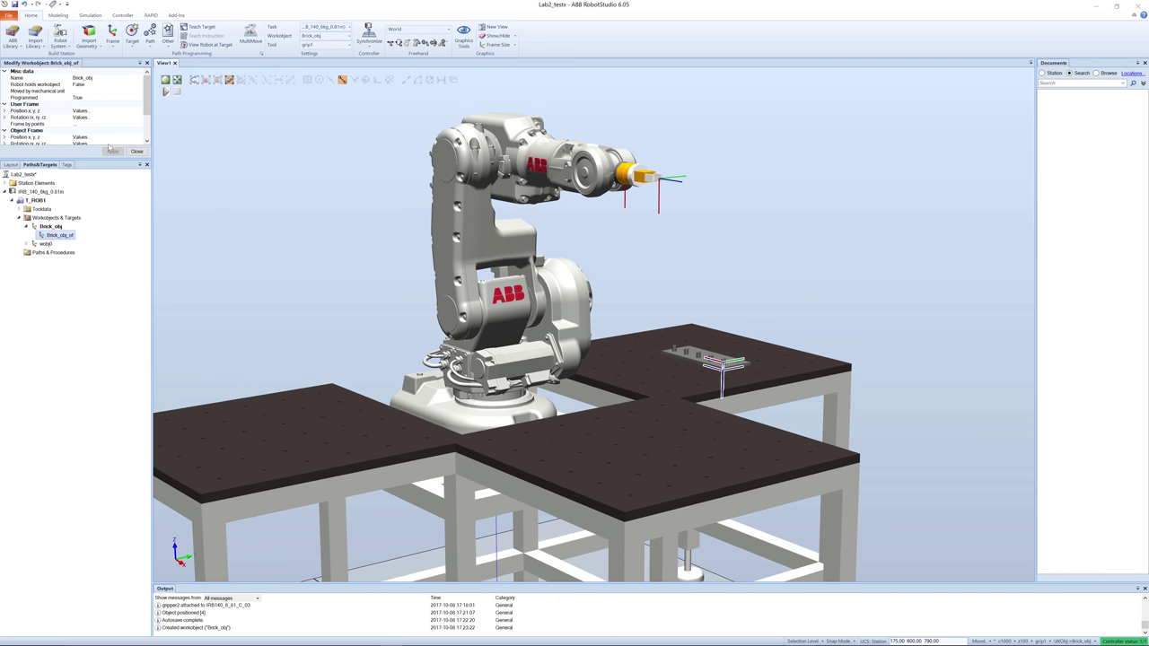
pyautogui.click(137, 152)
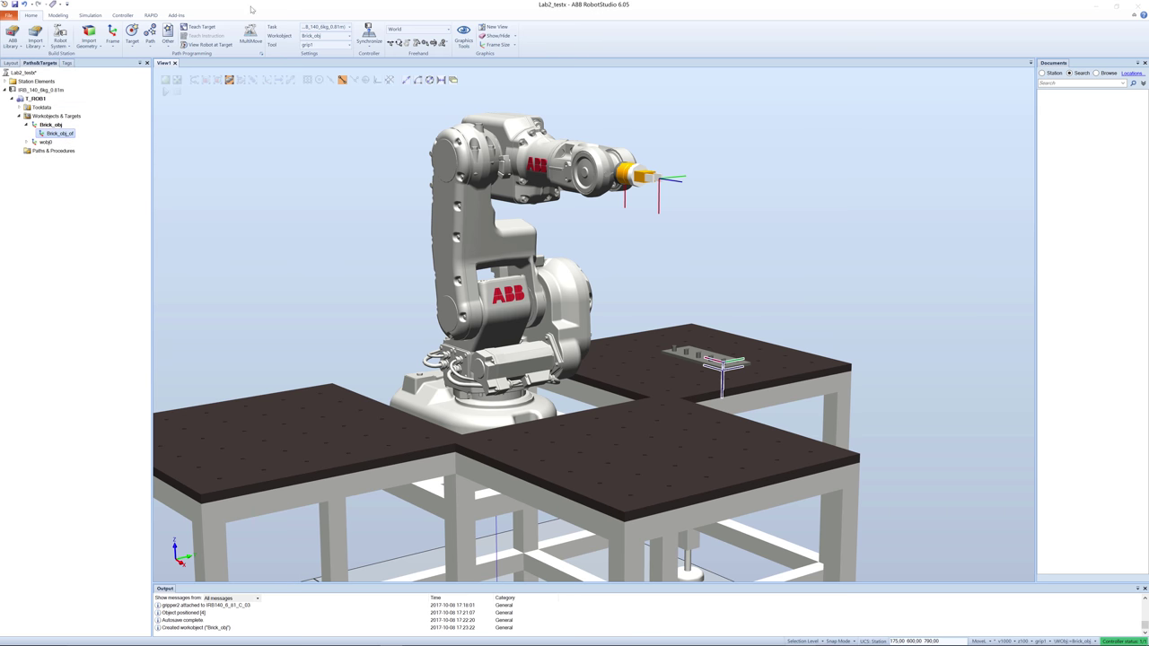
# - Joint-jog the IRB140 robot to 90° on joint 1 and 60° on joint 5
pyautogui.rightClick(19, 94)
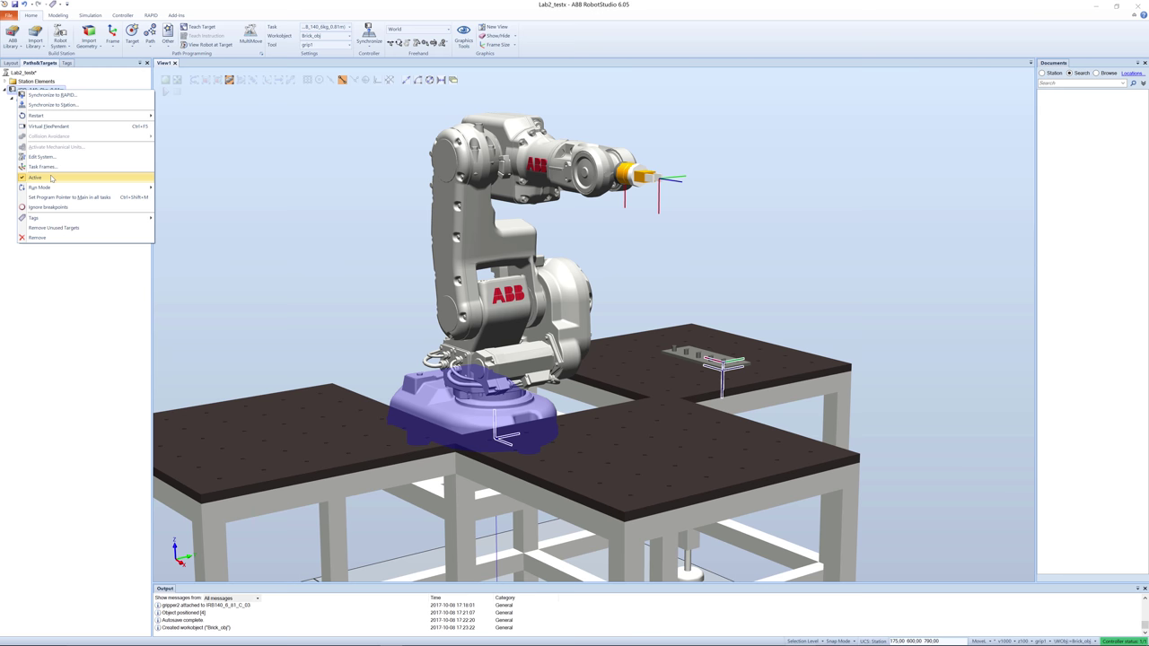
pyautogui.click(11, 70)
pyautogui.click(11, 63)
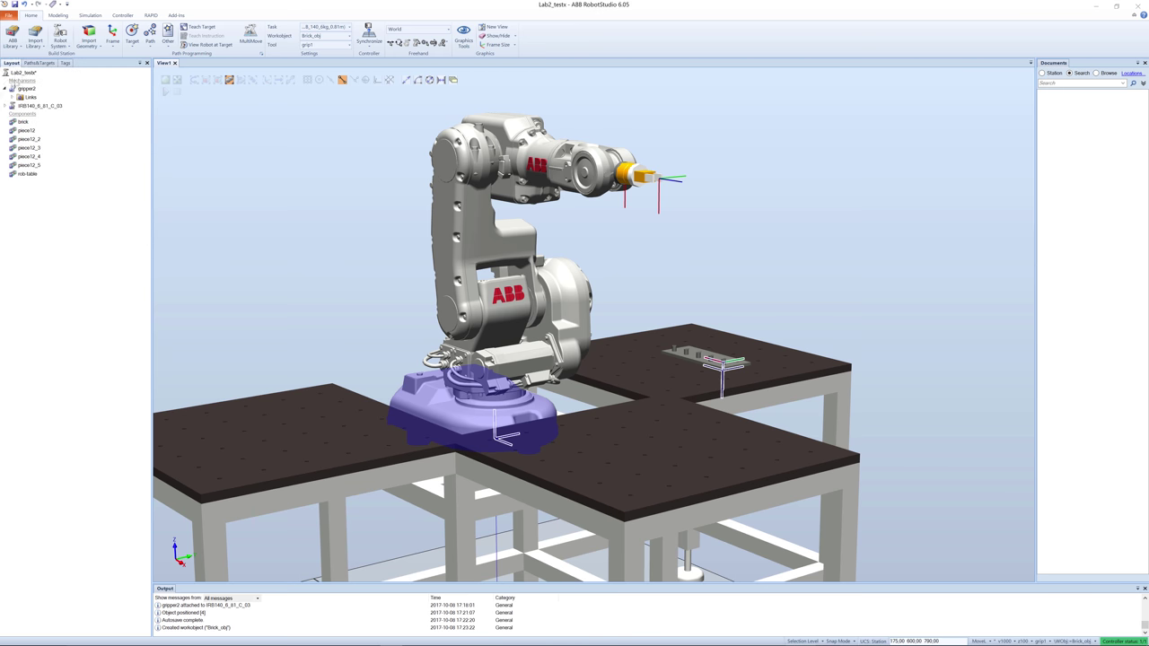
pyautogui.rightClick(21, 106)
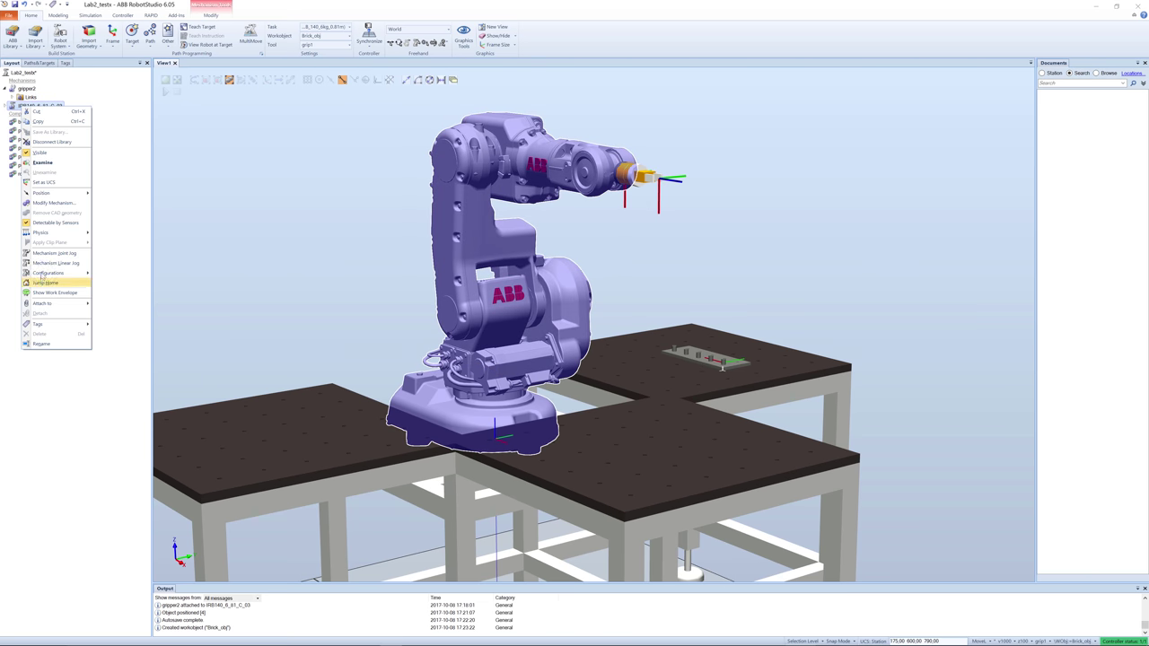
pyautogui.click(49, 254)
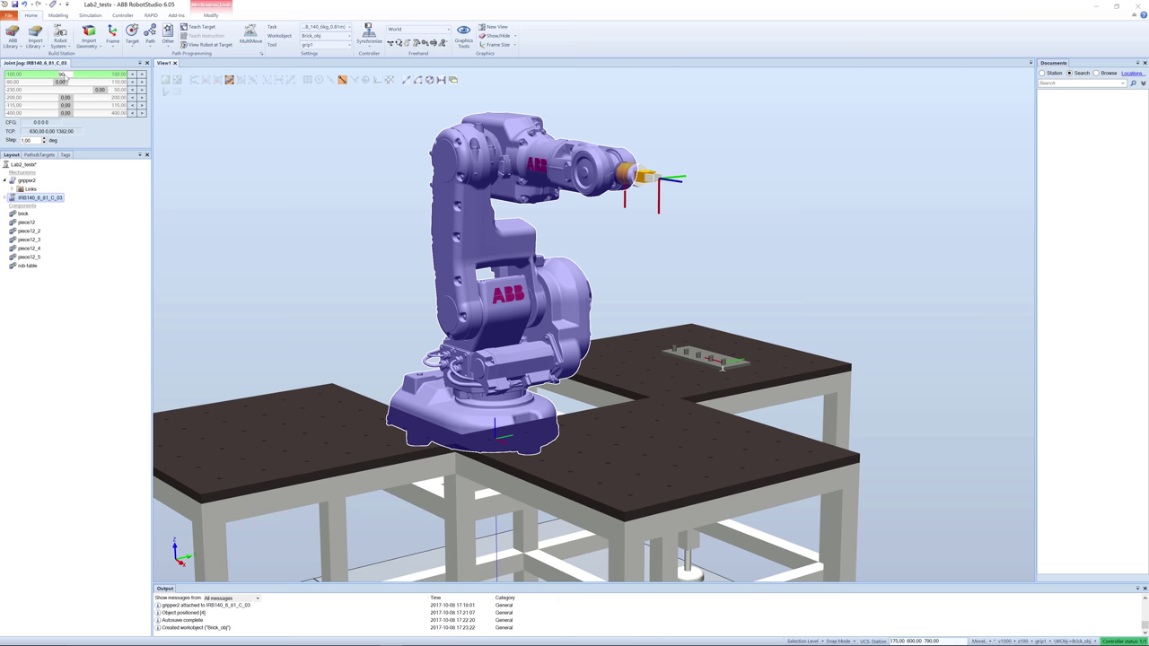
pyautogui.click(64, 78)
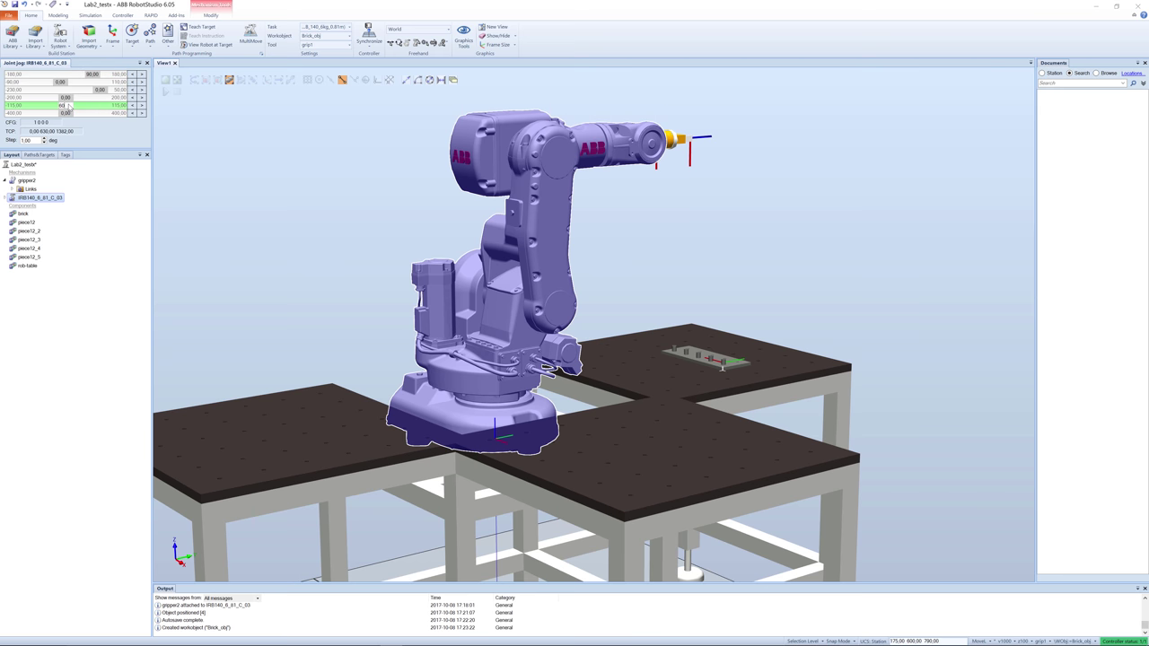
pyautogui.moveTo(61, 105); pyautogui.dragTo(93, 105)
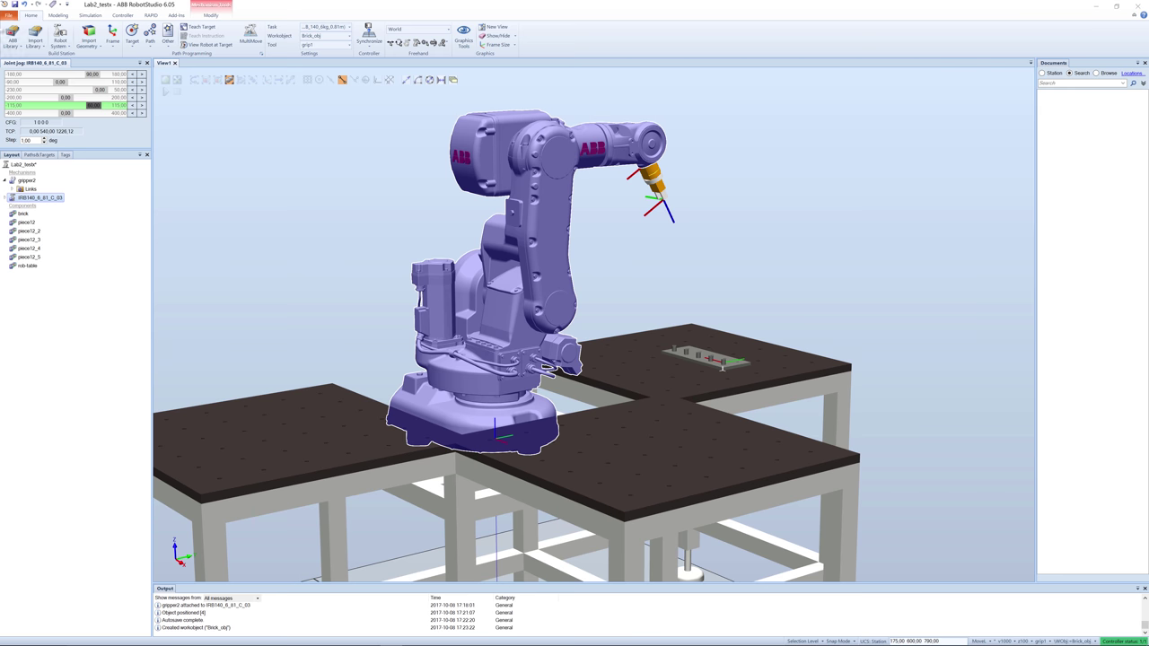
pyautogui.click(147, 63)
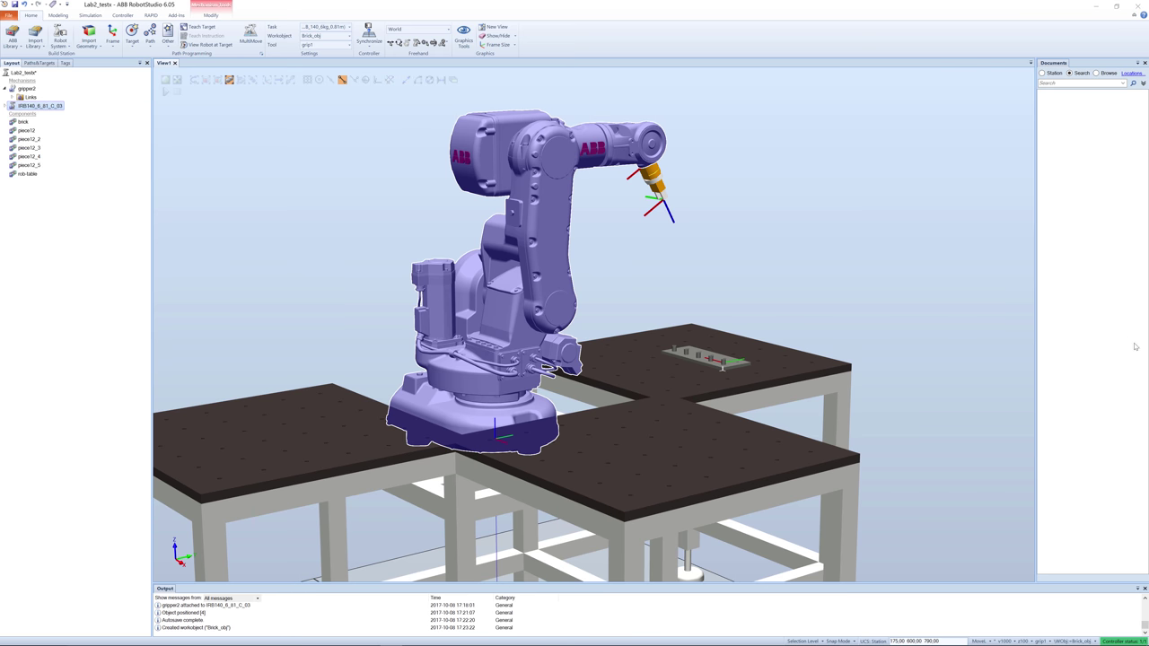
# - Deselect the robot, set the motion zone to z10 and teach a target in Brick_obj at the current robot pose
pyautogui.keyDown('ctrl'); pyautogui.keyDown('shift'); pyautogui.moveTo(926, 276); pyautogui.dragTo(836, 273); pyautogui.keyUp('shift'); pyautogui.keyUp('ctrl')
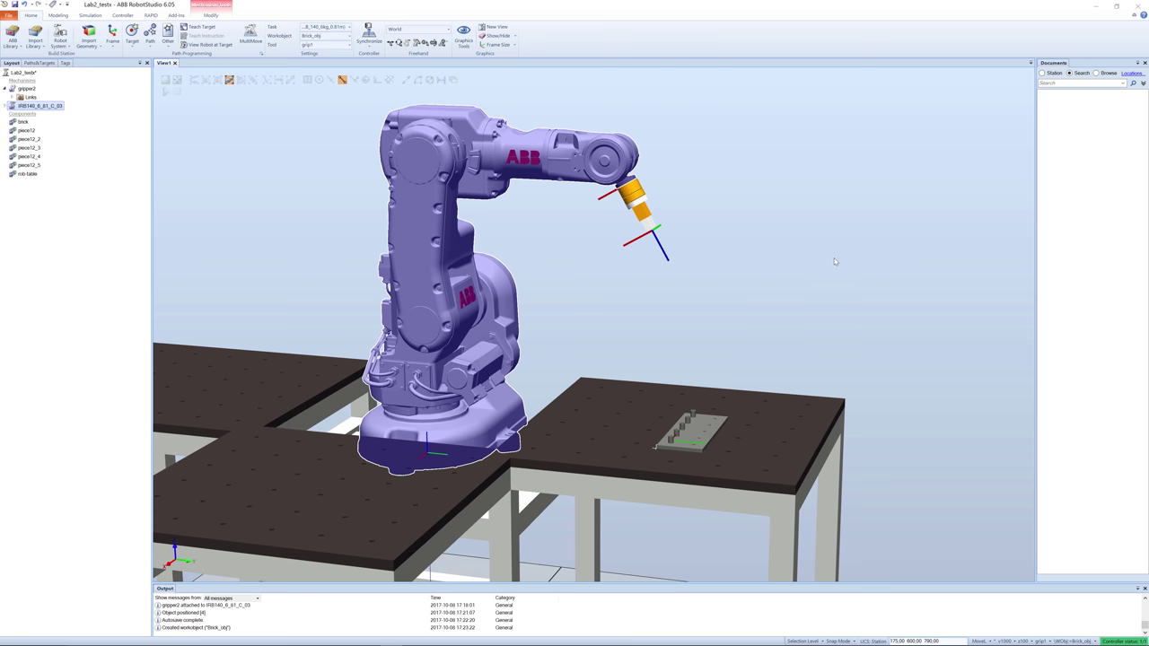
pyautogui.click(834, 261)
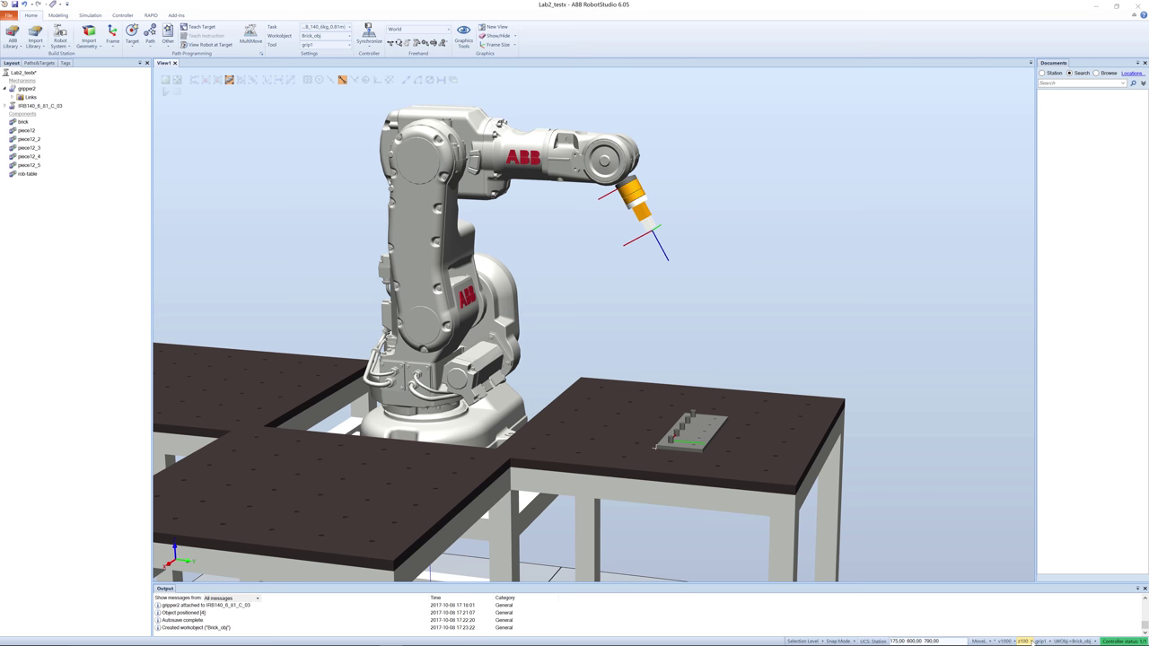
pyautogui.click(1032, 641)
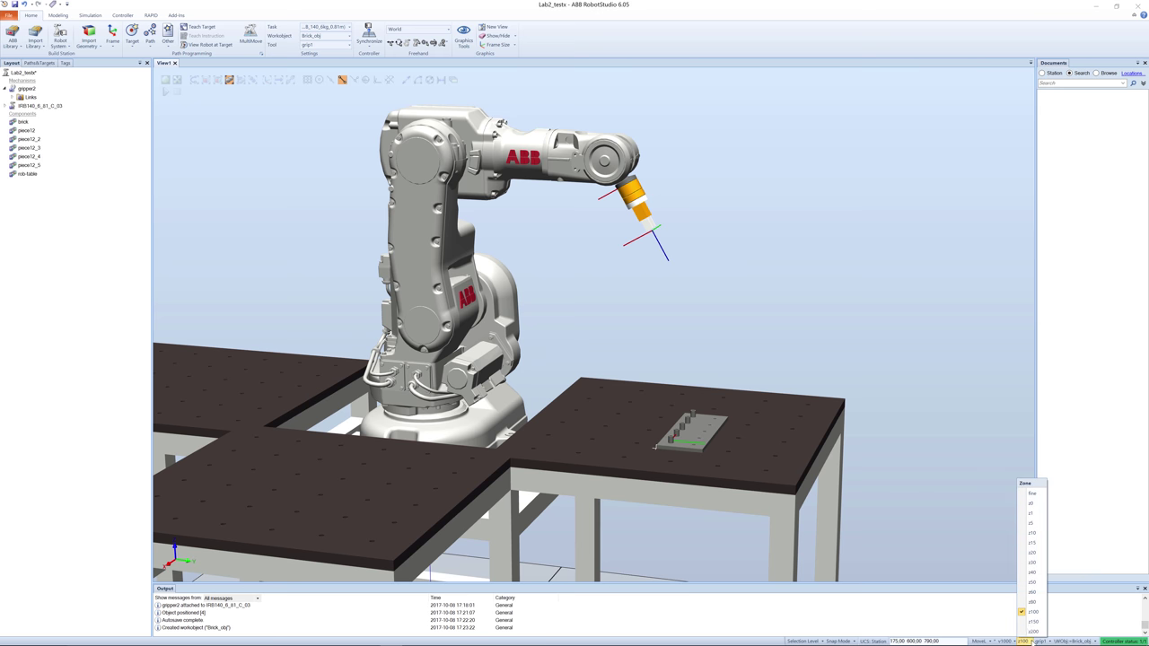
pyautogui.click(1032, 534)
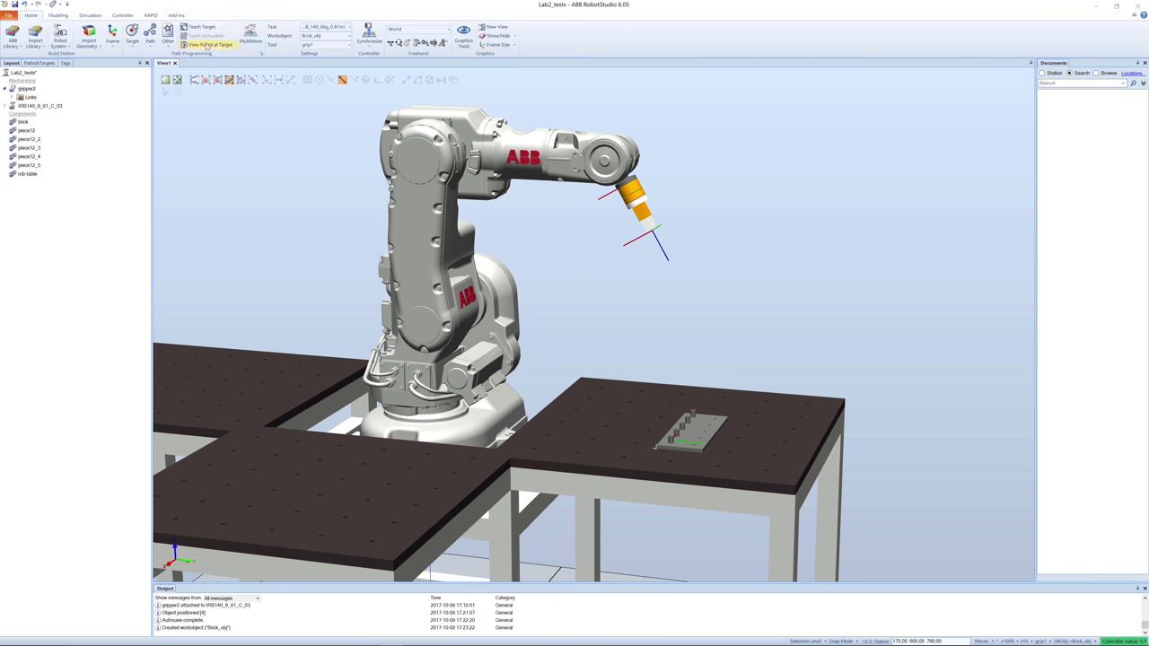
pyautogui.click(185, 29)
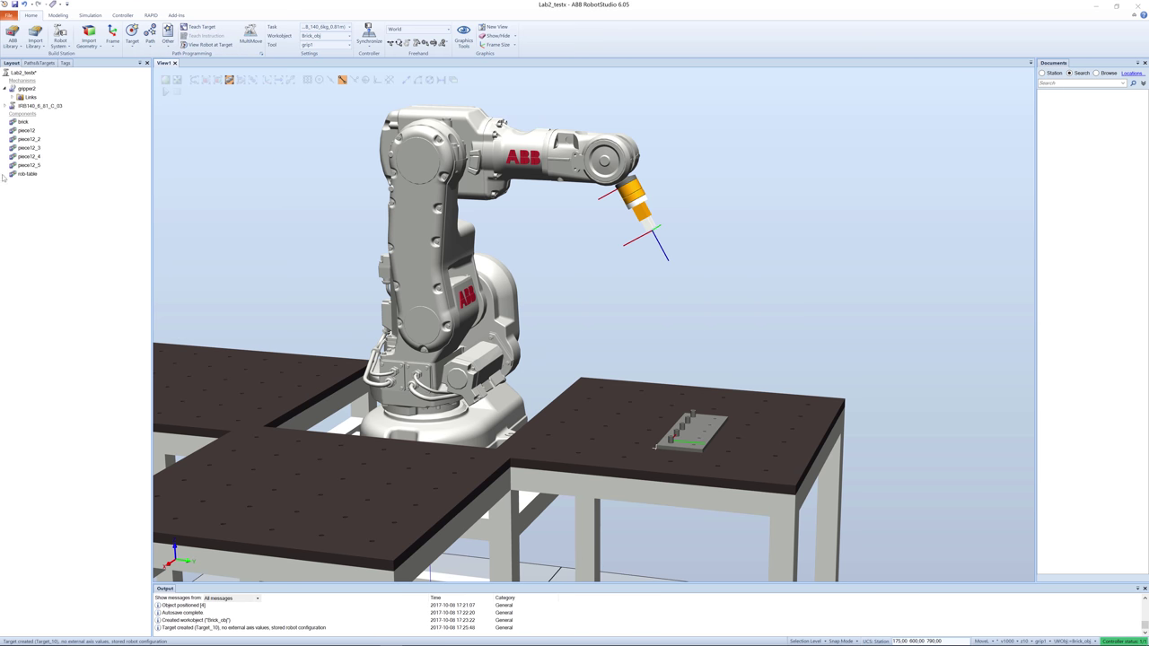
pyautogui.click(41, 63)
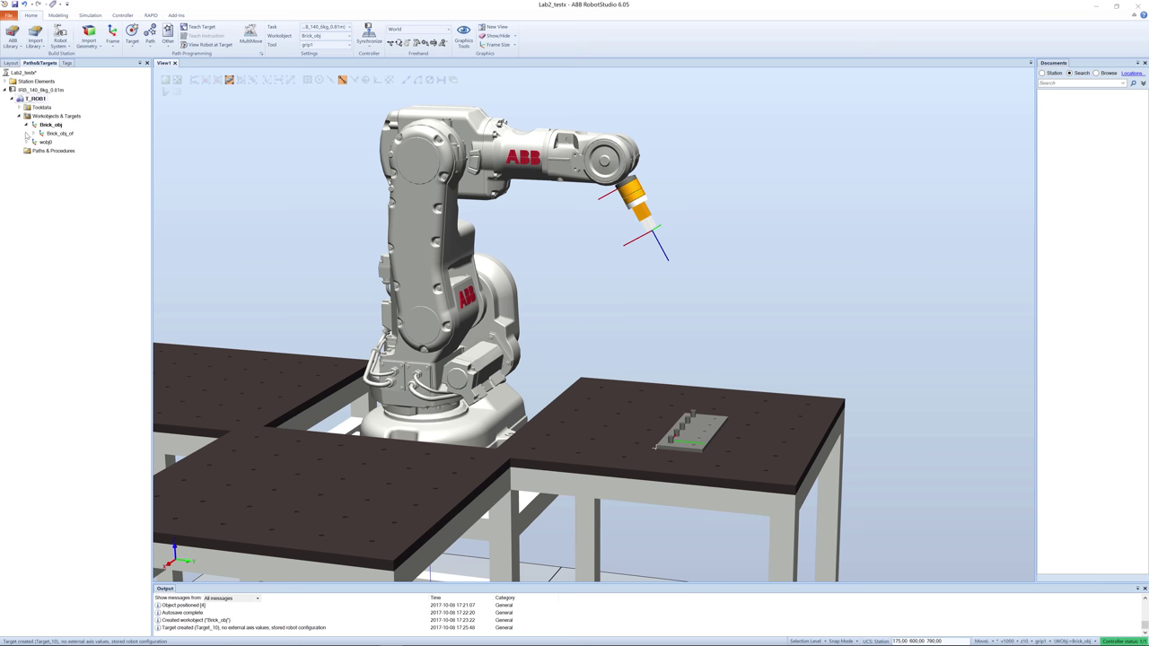
# - Begin creating targets in the Brick_obj workobject, with Workobject as the position reference and Pick1_10 as the target name
pyautogui.click(34, 132)
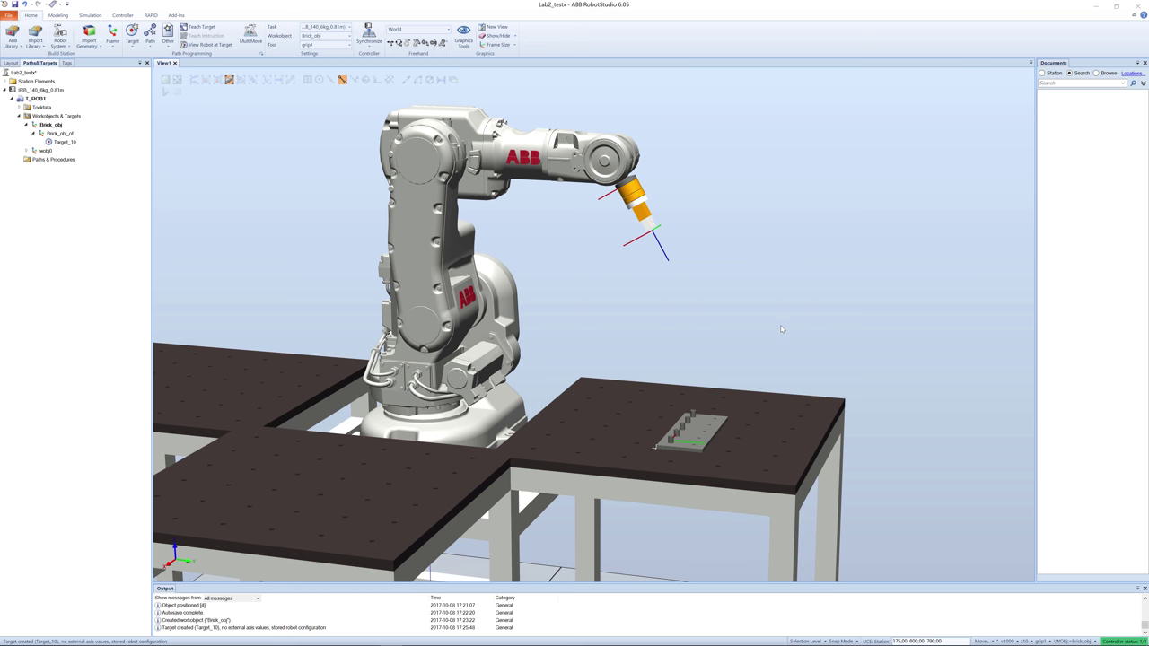
pyautogui.keyDown('ctrl'); pyautogui.keyDown('shift'); pyautogui.moveTo(775, 321); pyautogui.dragTo(775, 344); pyautogui.keyUp('shift'); pyautogui.keyUp('ctrl')
pyautogui.scroll(10, 800, 318)
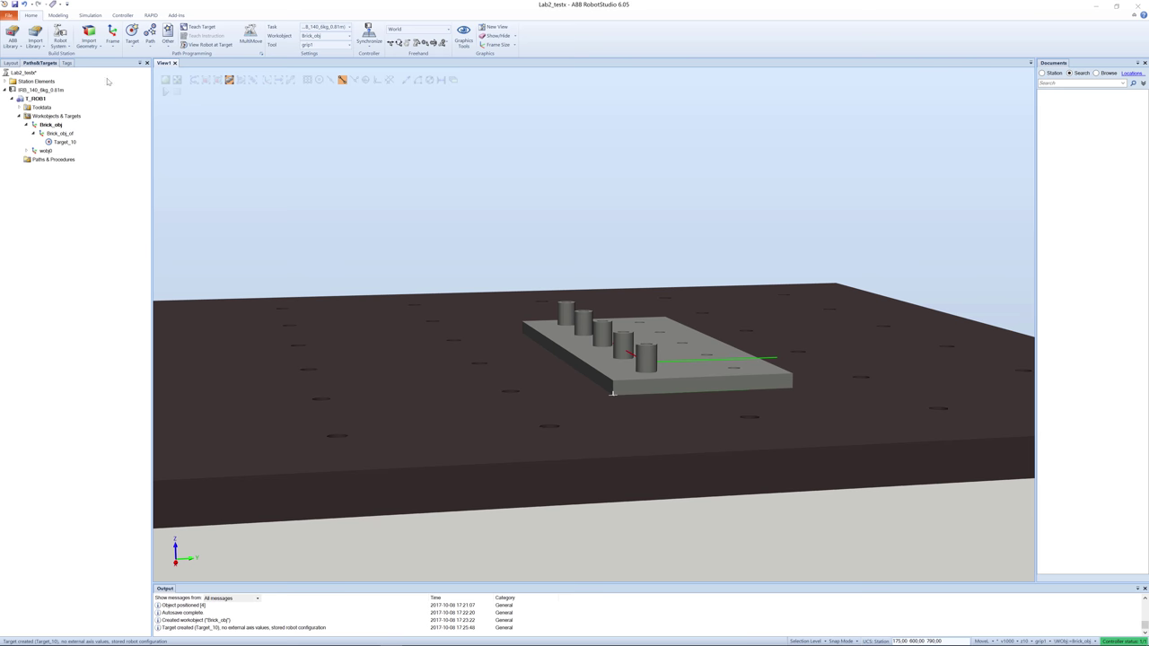
pyautogui.click(132, 44)
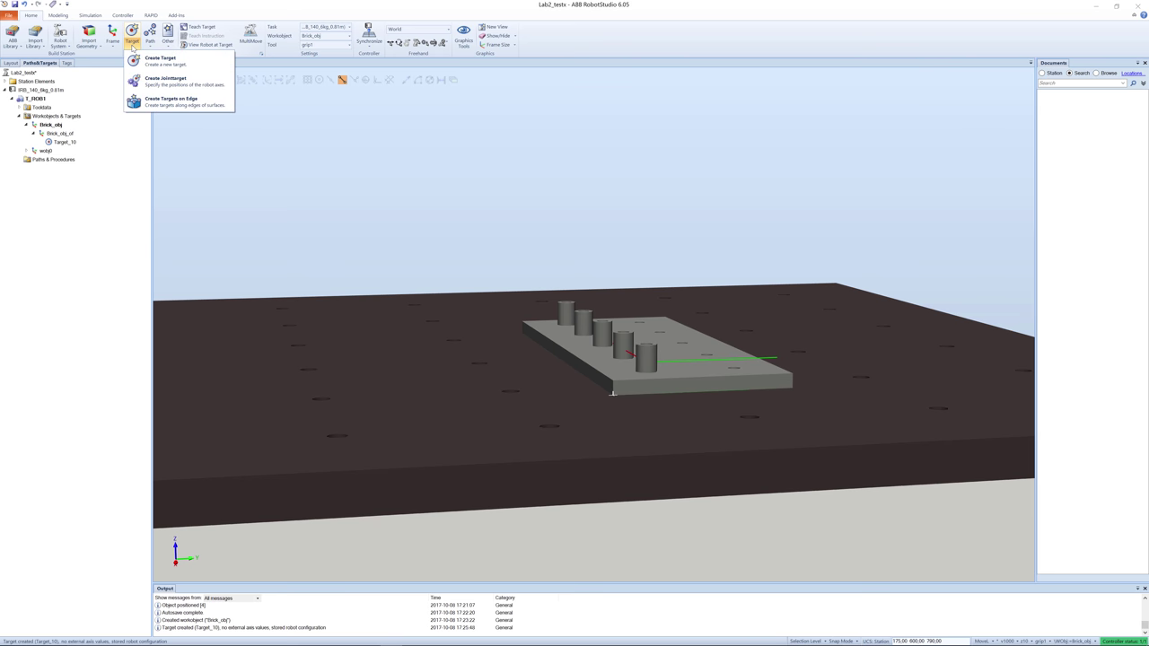
pyautogui.click(139, 61)
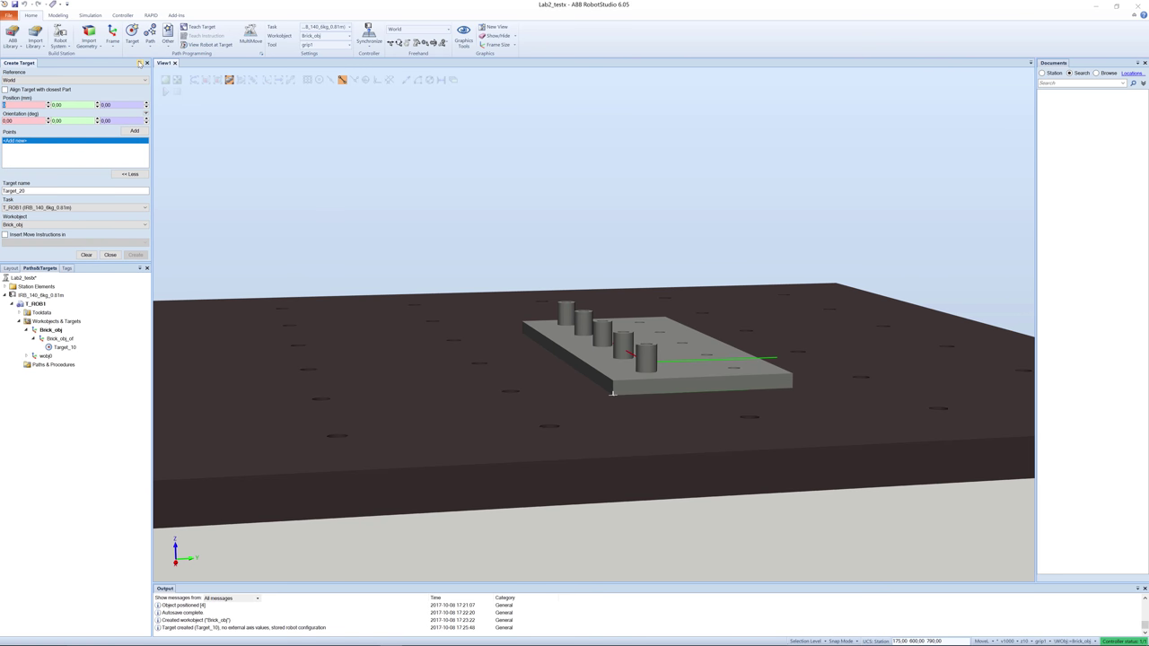
pyautogui.click(66, 79)
pyautogui.click(56, 95)
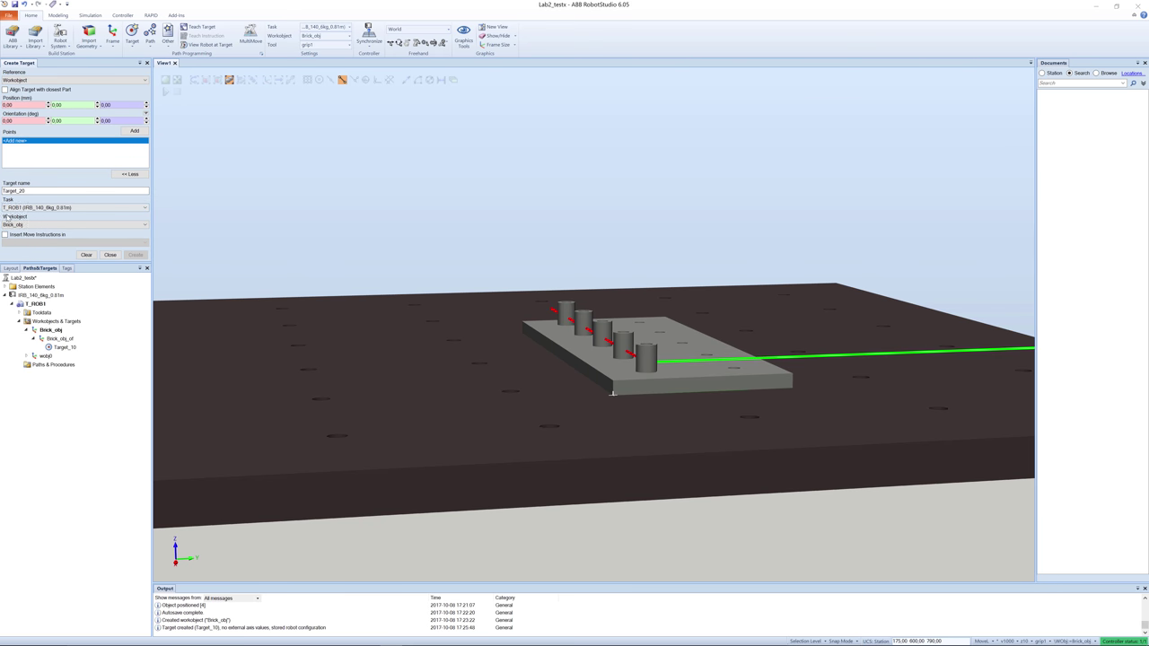
pyautogui.moveTo(27, 191); pyautogui.dragTo(3, 198)
pyautogui.write('Pick1_10')
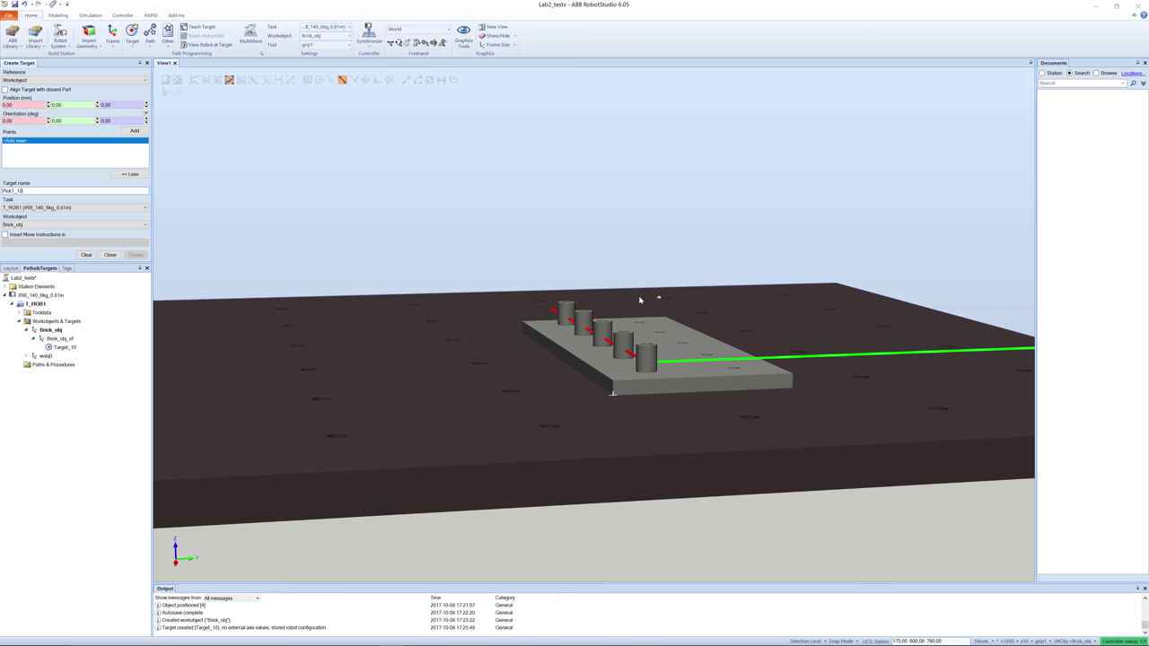
# - Add two target points at X 0, Y 0 mm, the first at Z -50 mm and the second at Z 0 mm
pyautogui.click(101, 105)
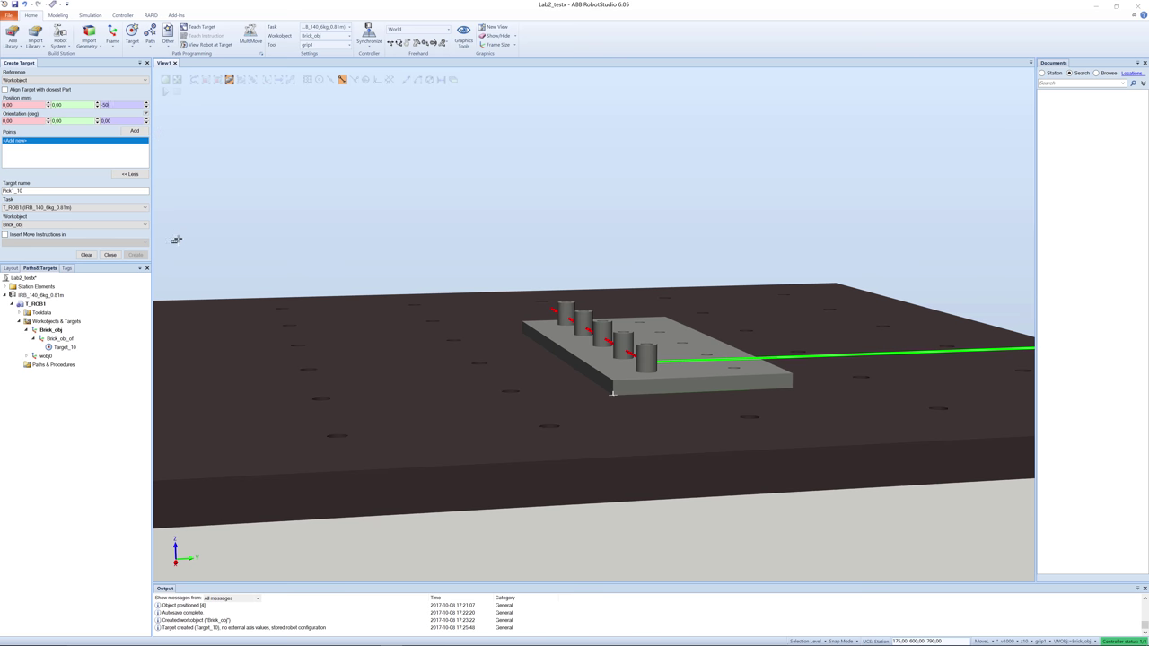
pyautogui.click(136, 132)
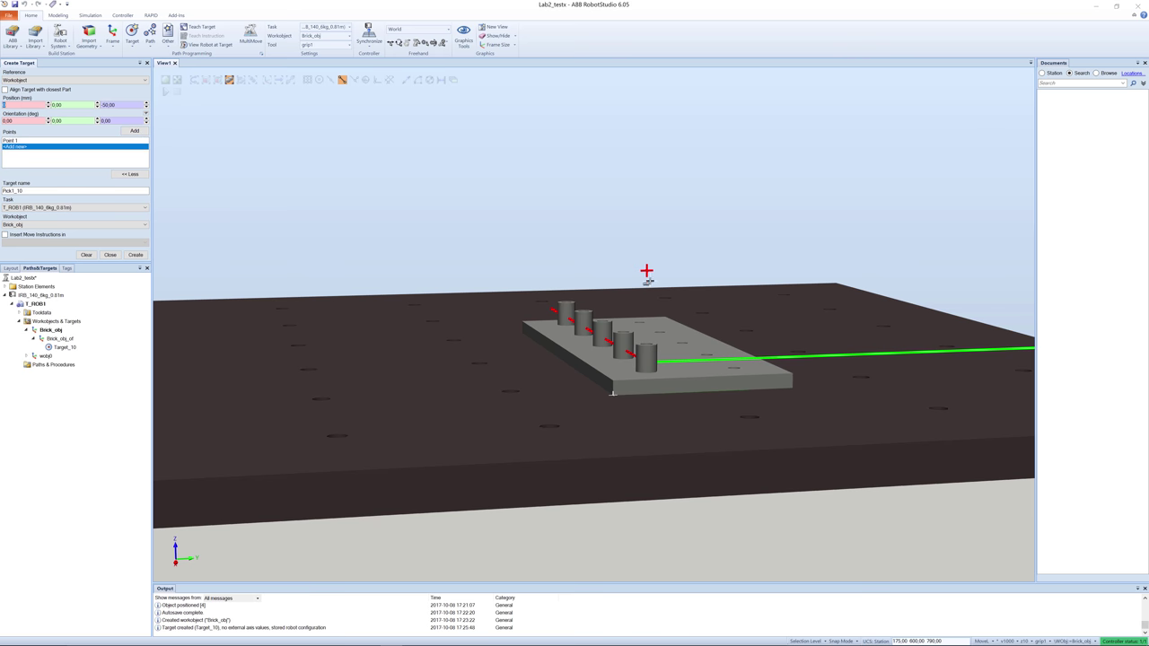
pyautogui.doubleClick(122, 105)
pyautogui.write('0')
pyautogui.click(134, 132)
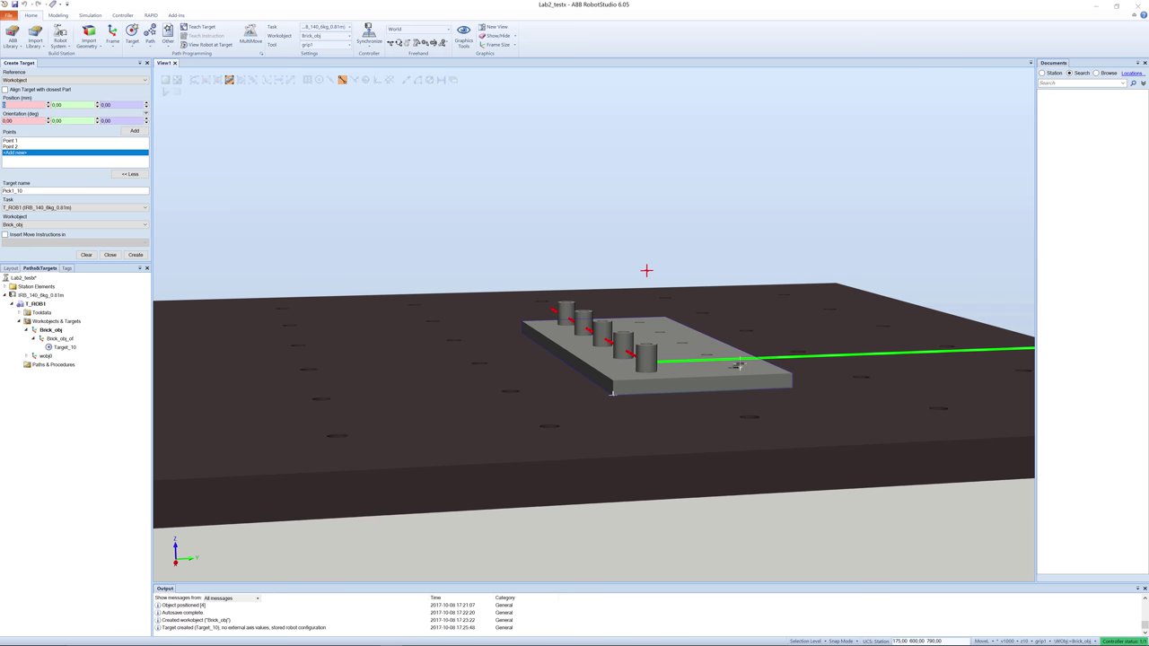
# - Add two more target points at X 0, Y 50 mm, one at Z -50 mm and one at Z 0 mm
pyautogui.click(63, 105)
pyautogui.click(116, 105)
pyautogui.write('-50')
pyautogui.click(126, 133)
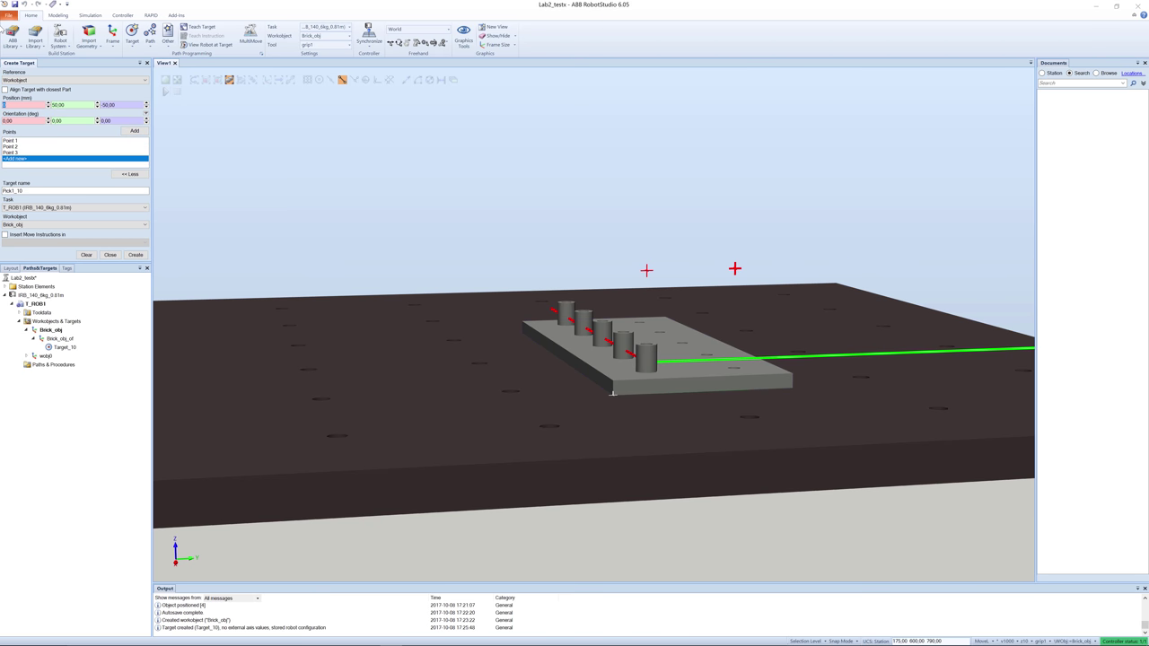
pyautogui.click(66, 105)
pyautogui.write('0')
pyautogui.press('BackSpace')
pyautogui.write('50')
pyautogui.click(101, 106)
pyautogui.click(143, 133)
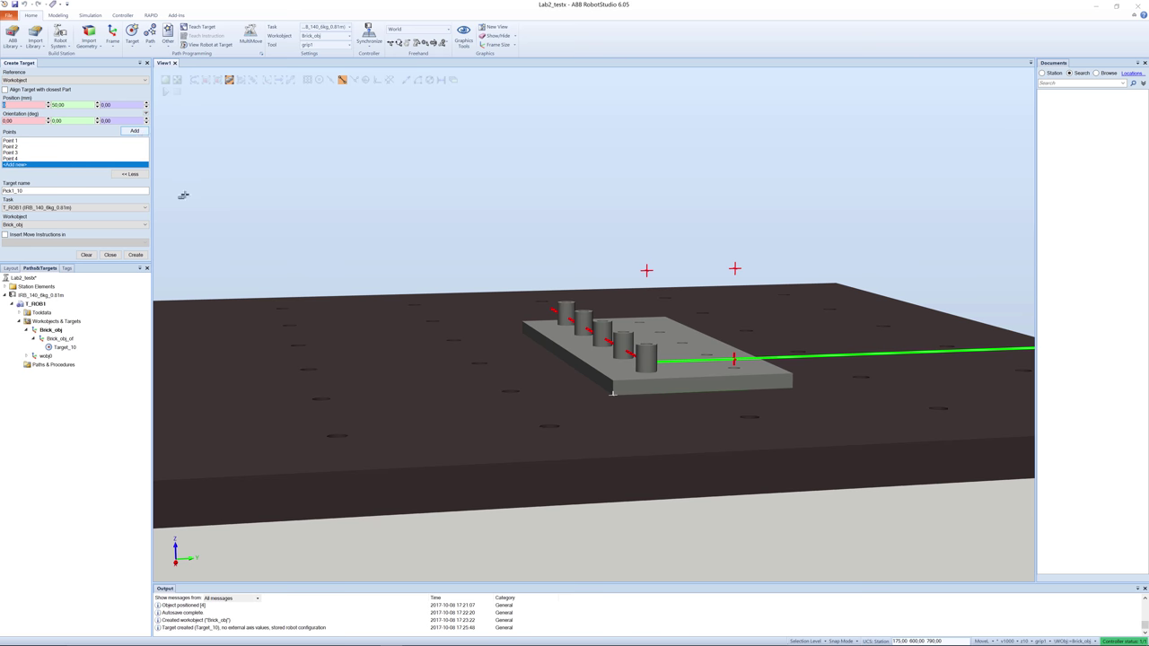
# - Create the four targets from the listed points and check the frame of each one from Pick1_10 to Pick1_40
pyautogui.click(136, 255)
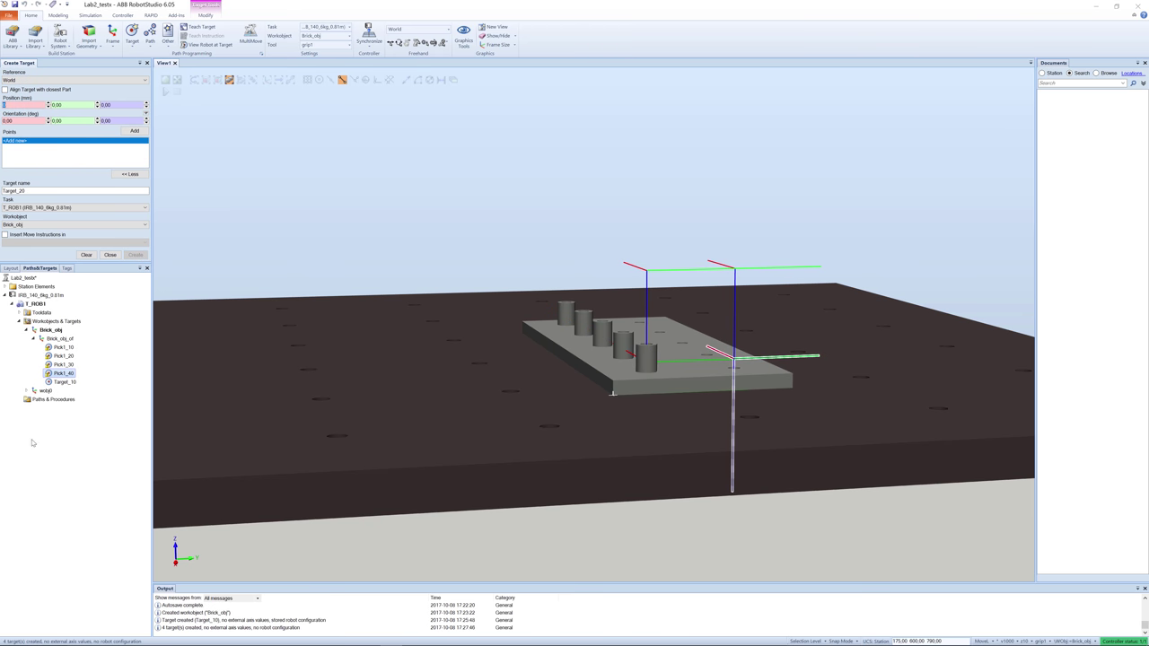
pyautogui.click(49, 348)
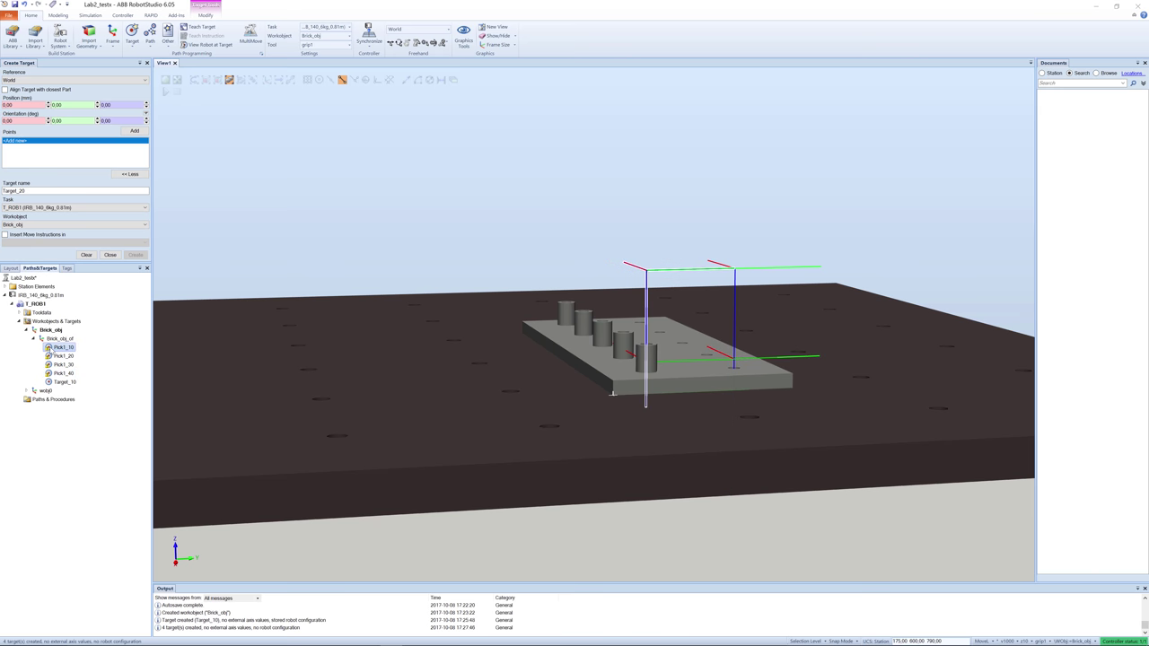
pyautogui.click(60, 356)
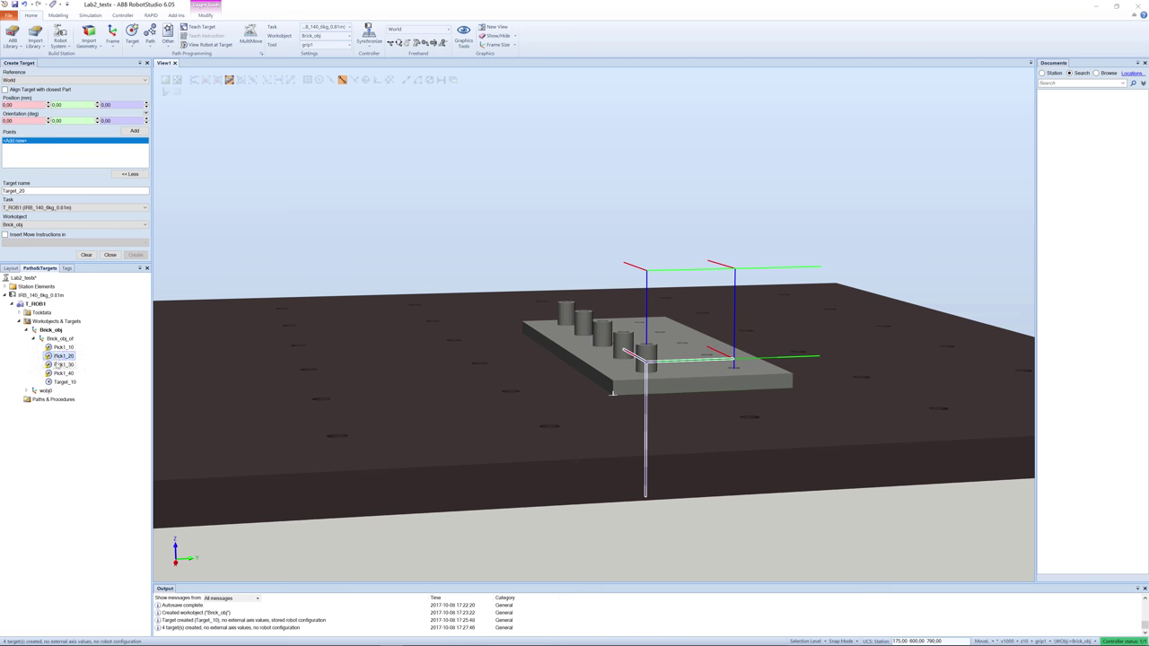
pyautogui.click(59, 365)
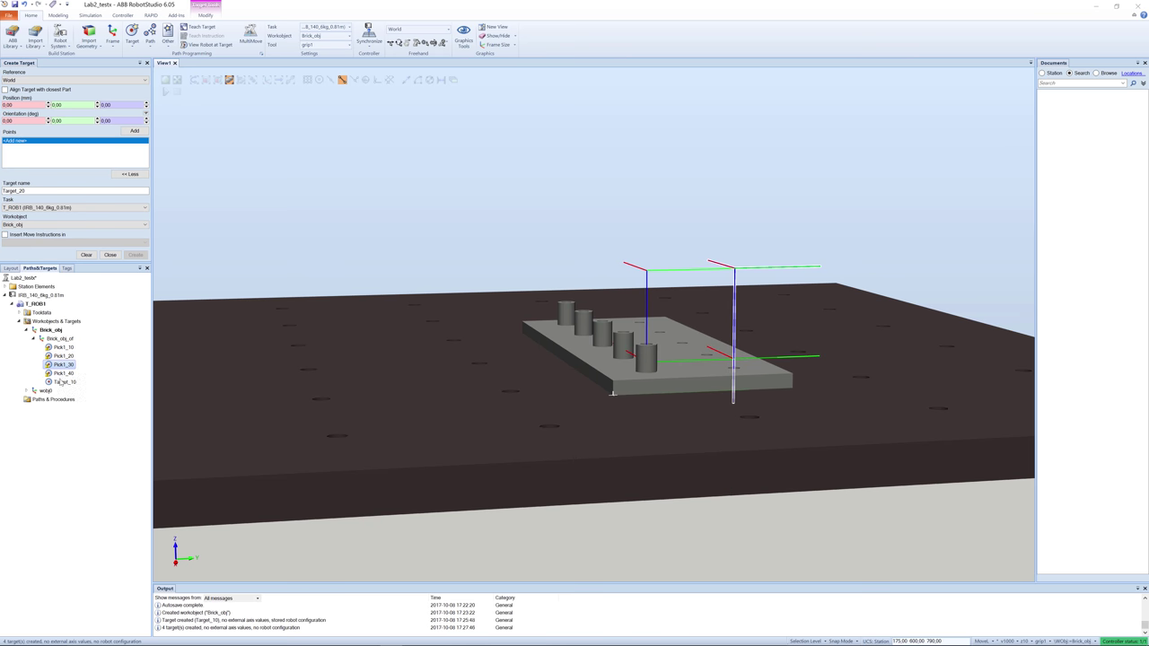
pyautogui.click(59, 374)
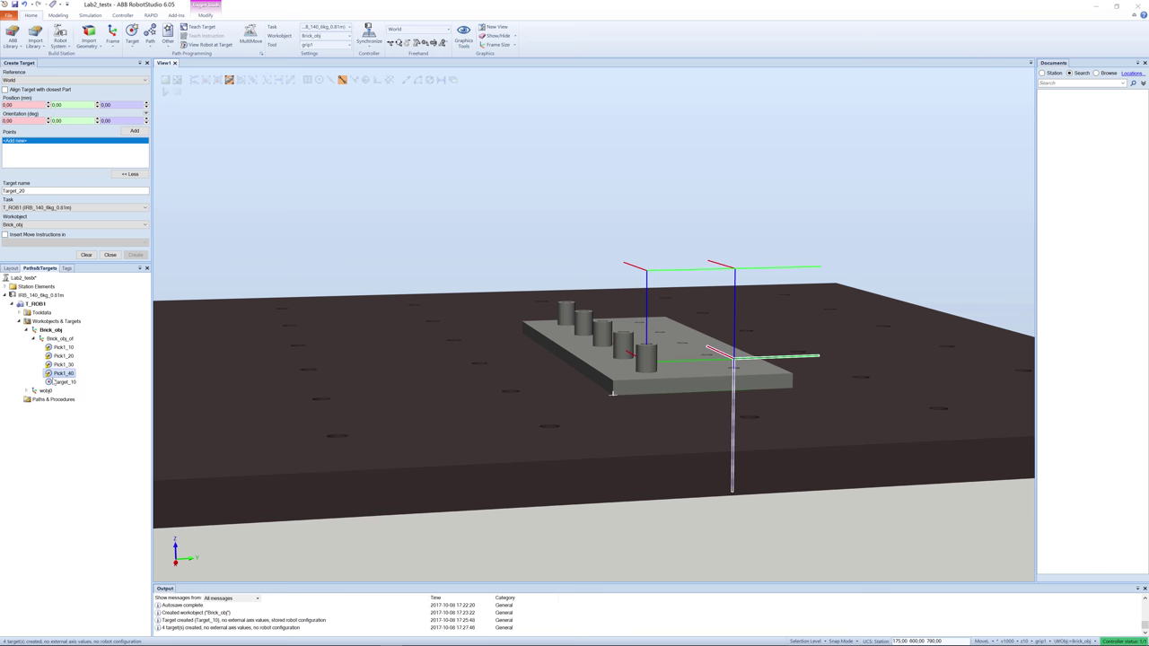
# - Create a new path, rename it Pick1 and add a move to Target_10
pyautogui.click(27, 399)
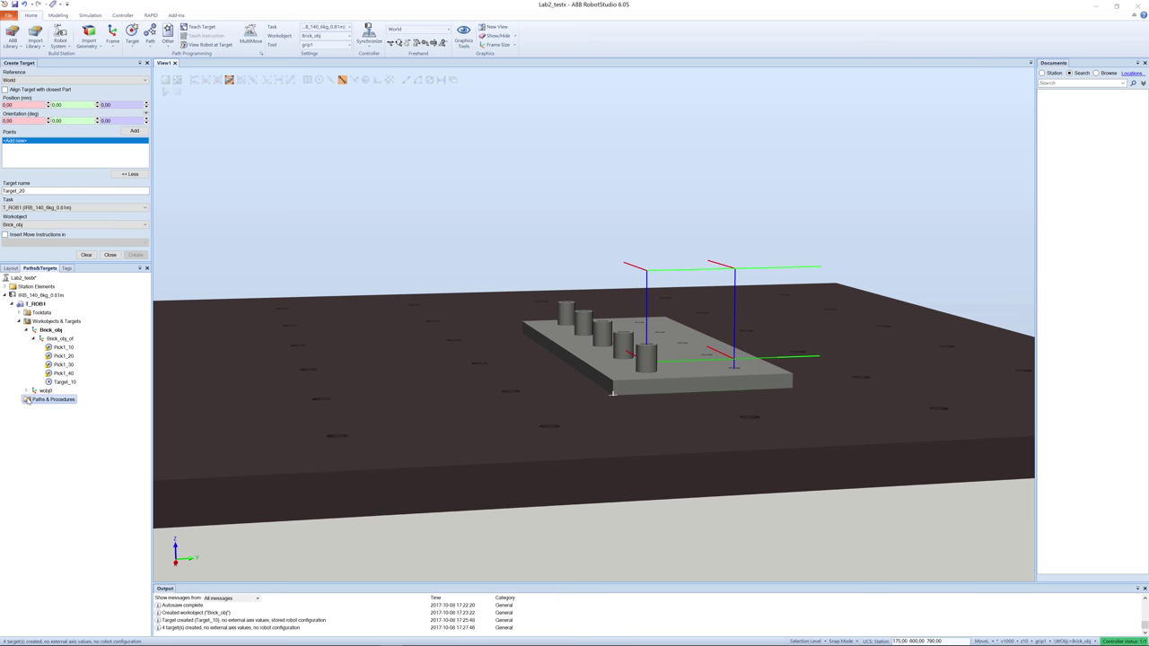
pyautogui.rightClick(28, 401)
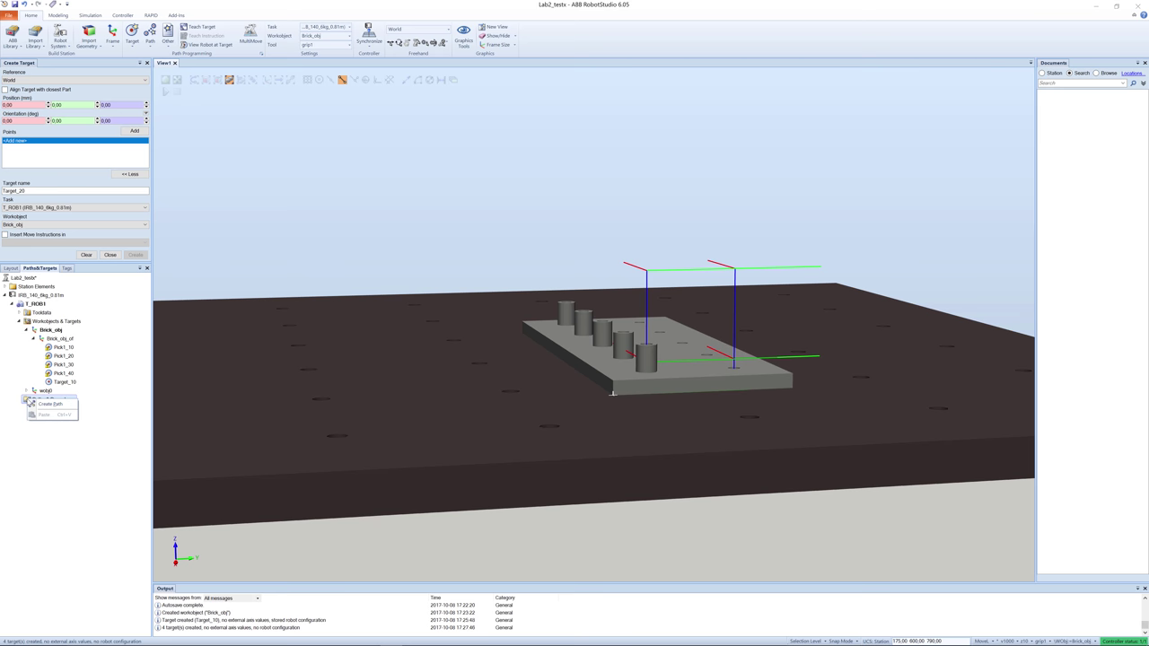
pyautogui.click(43, 405)
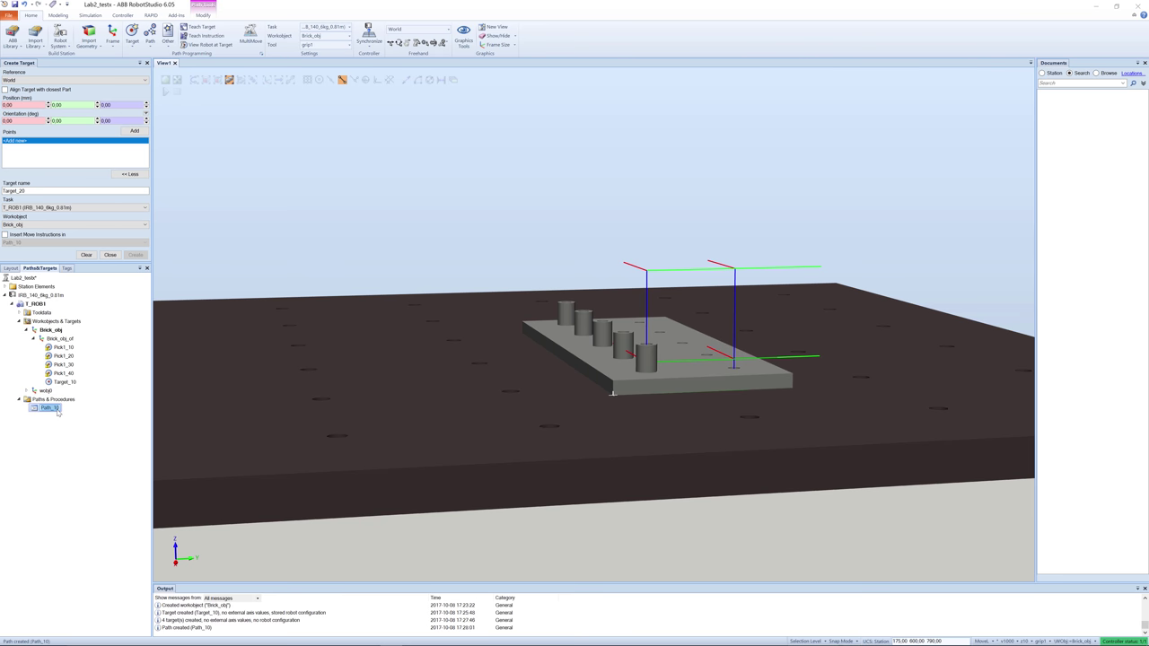
pyautogui.press('BackSpace')
pyautogui.press('Return')
pyautogui.moveTo(45, 384); pyautogui.dragTo(45, 409)
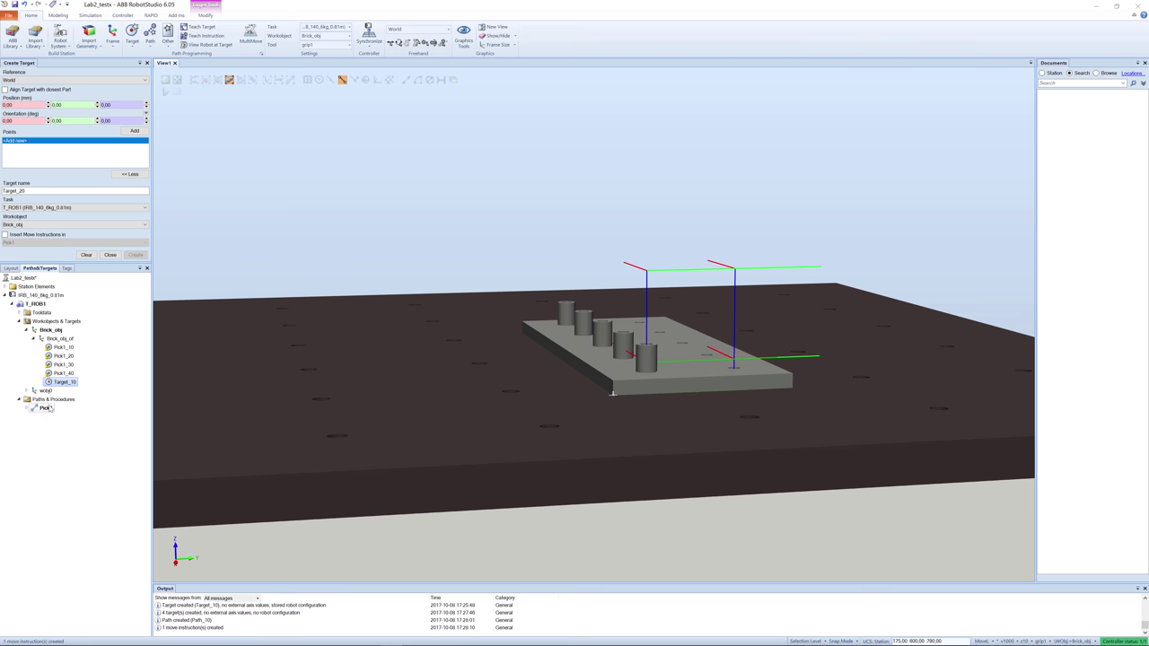
# - Add moves to the targets Pick1_10 through Pick1_40 to the Pick1 path
pyautogui.click(62, 347)
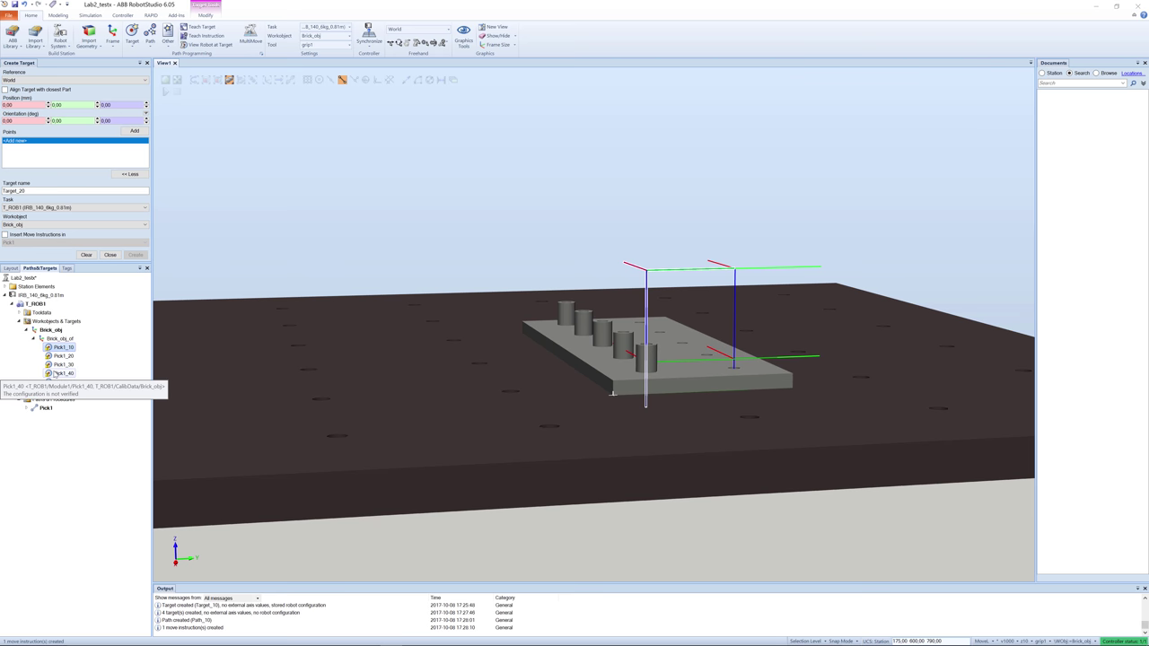
pyautogui.keyDown('shift'); pyautogui.click(54, 375); pyautogui.keyUp('shift')
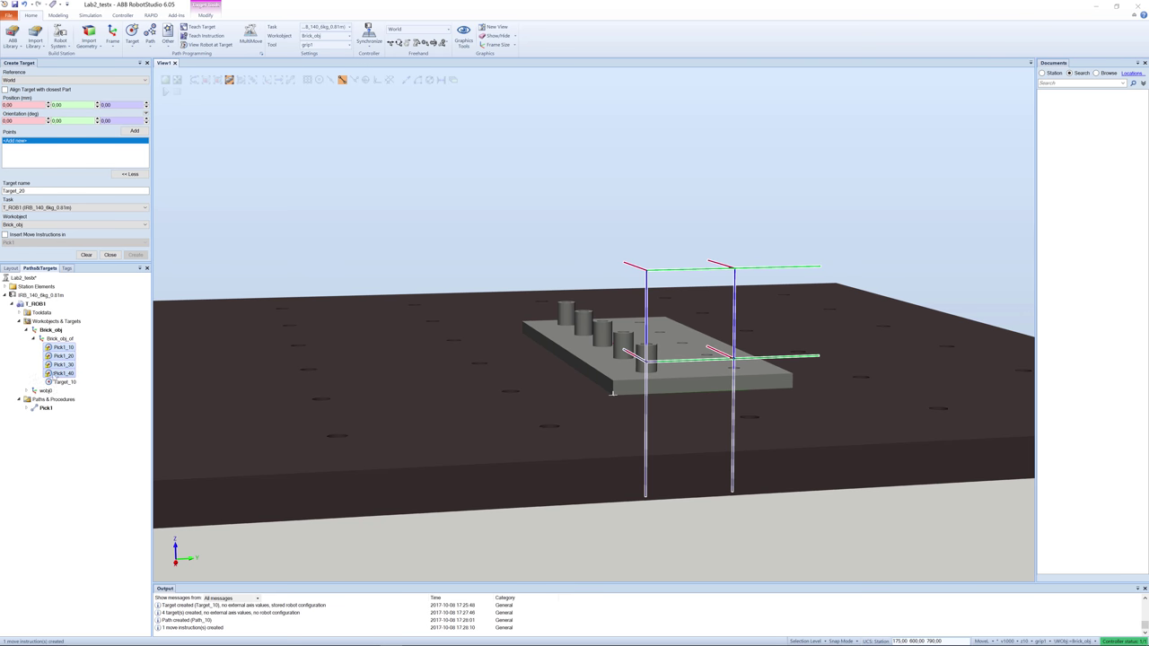
pyautogui.moveTo(52, 354); pyautogui.dragTo(49, 414)
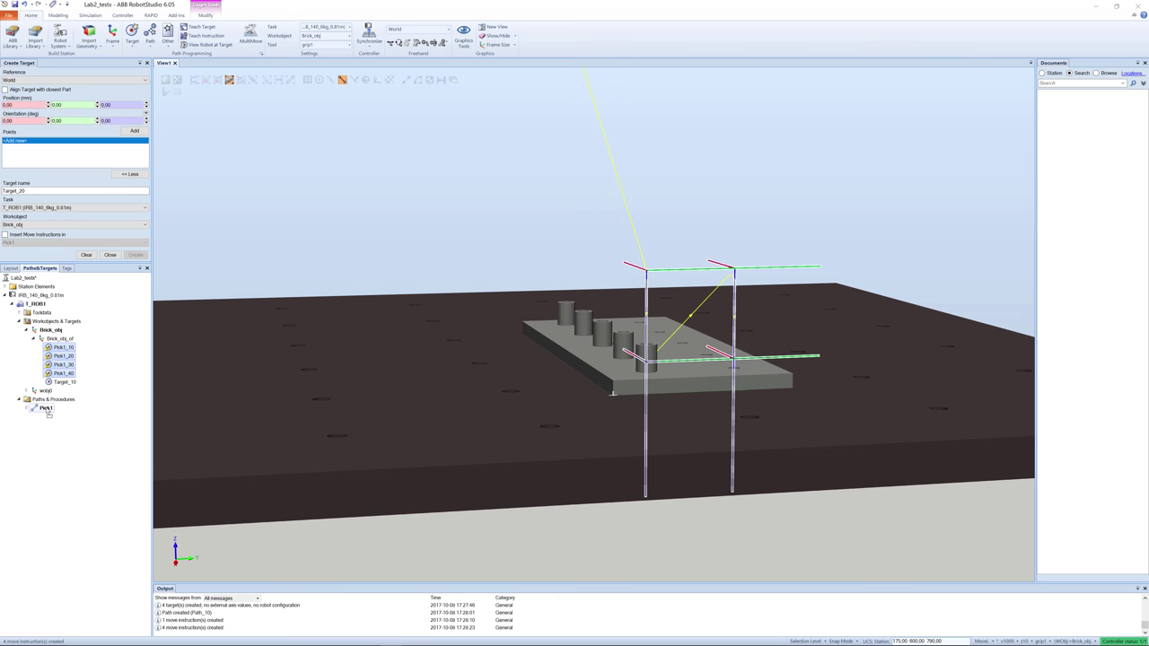
# - Place the MoveL Pick1_10 instruction directly after MoveL Target_10 in the Pick1 path and close the target creation form
pyautogui.click(26, 408)
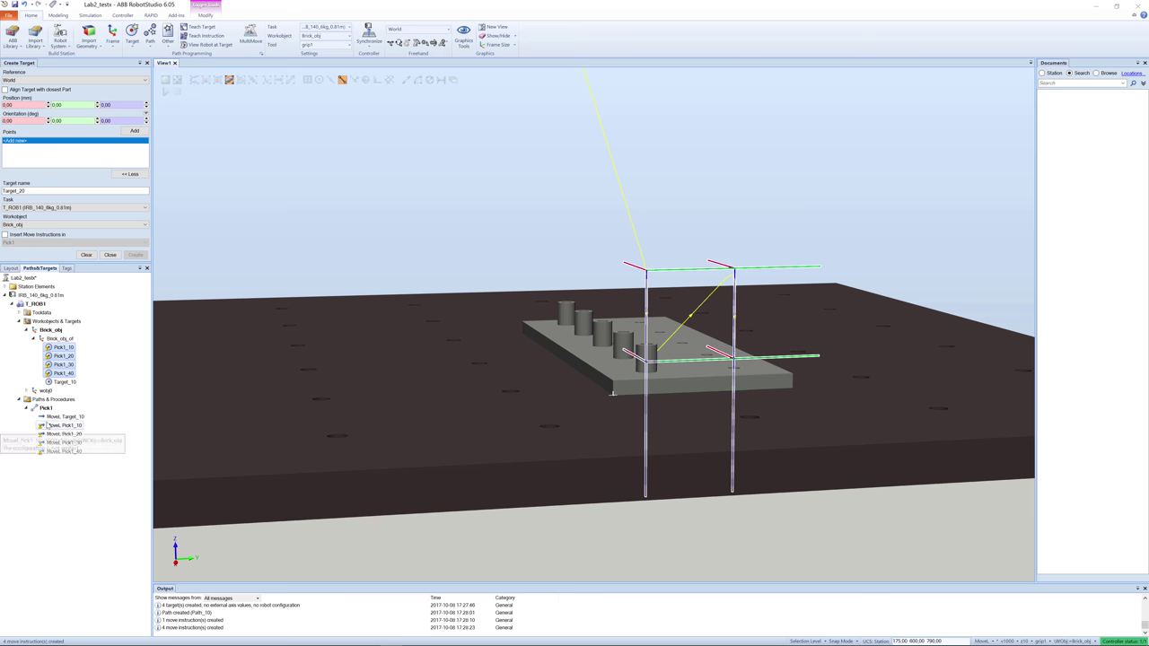
pyautogui.click(56, 426)
pyautogui.moveTo(49, 433); pyautogui.dragTo(58, 419)
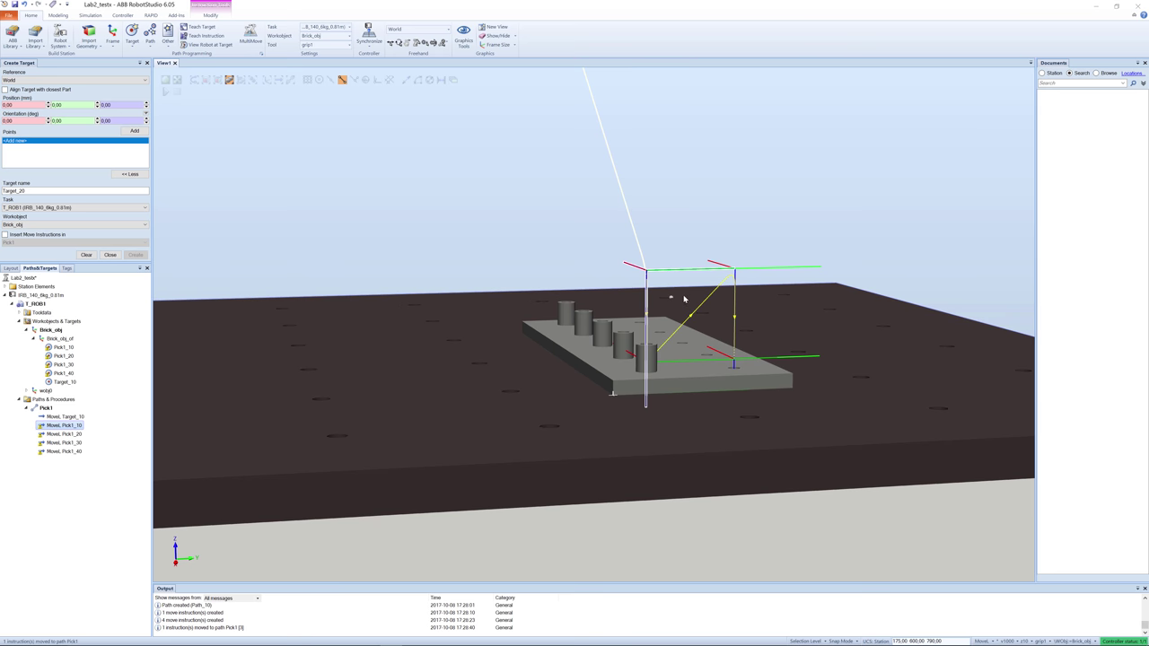
pyautogui.keyDown('ctrl'); pyautogui.keyDown('shift'); pyautogui.moveTo(684, 299); pyautogui.dragTo(641, 316); pyautogui.keyUp('shift'); pyautogui.keyUp('ctrl')
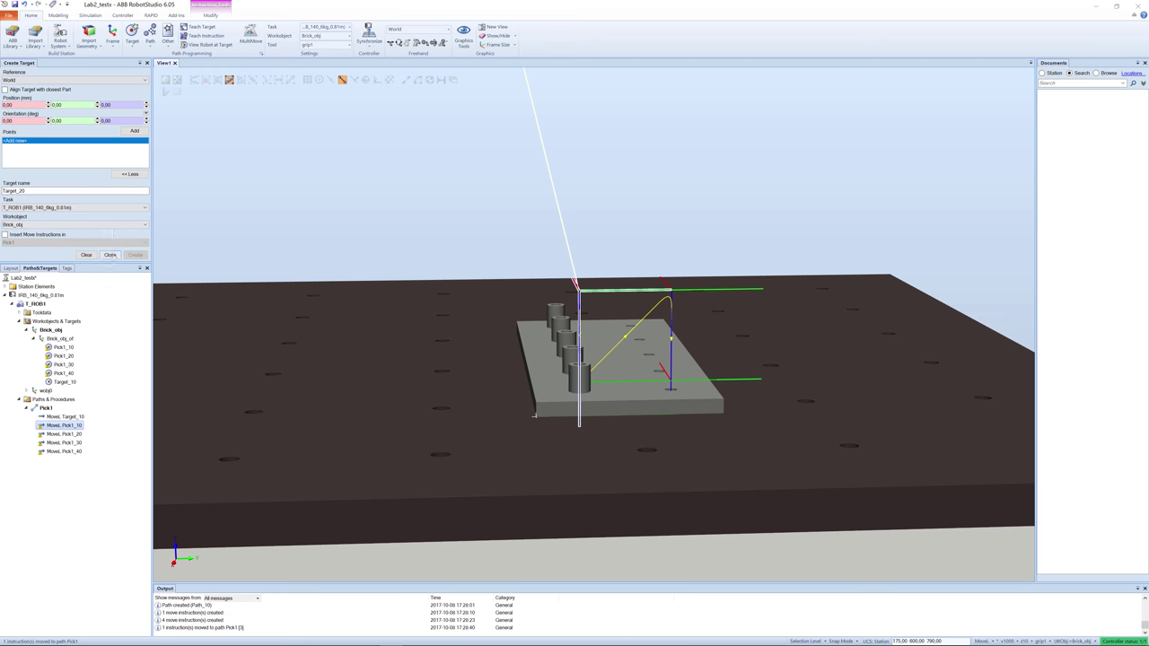
pyautogui.click(110, 255)
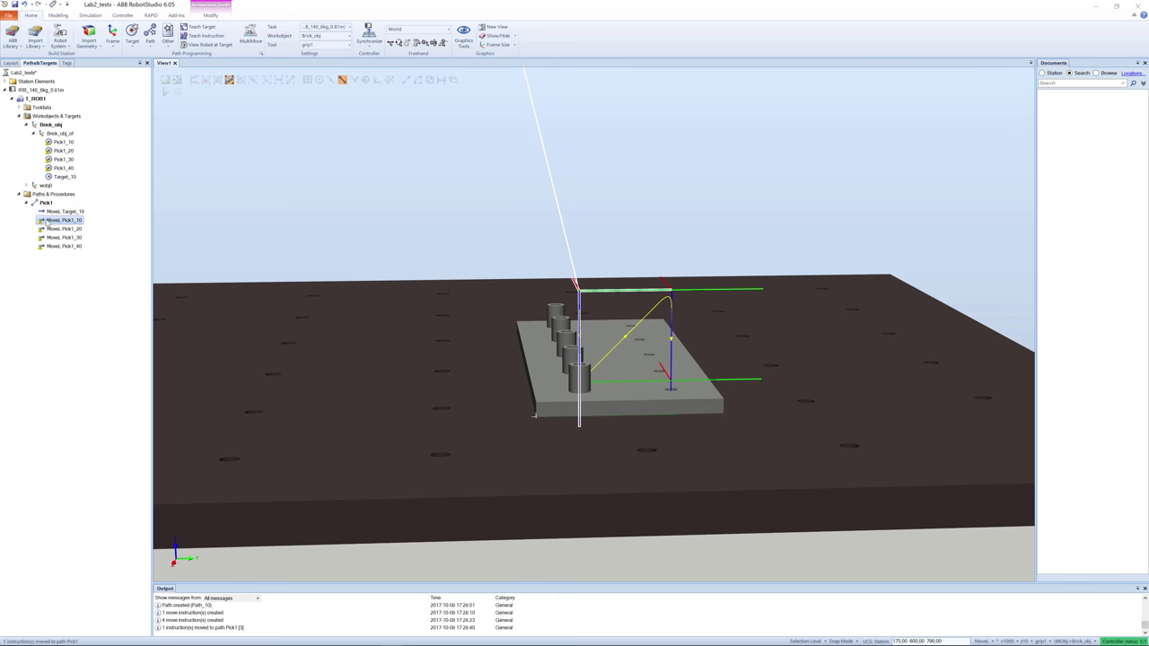
# - Insert a second move to Pick1_10 directly after MoveL Pick1_20 in the Pick1 path
pyautogui.click(46, 230)
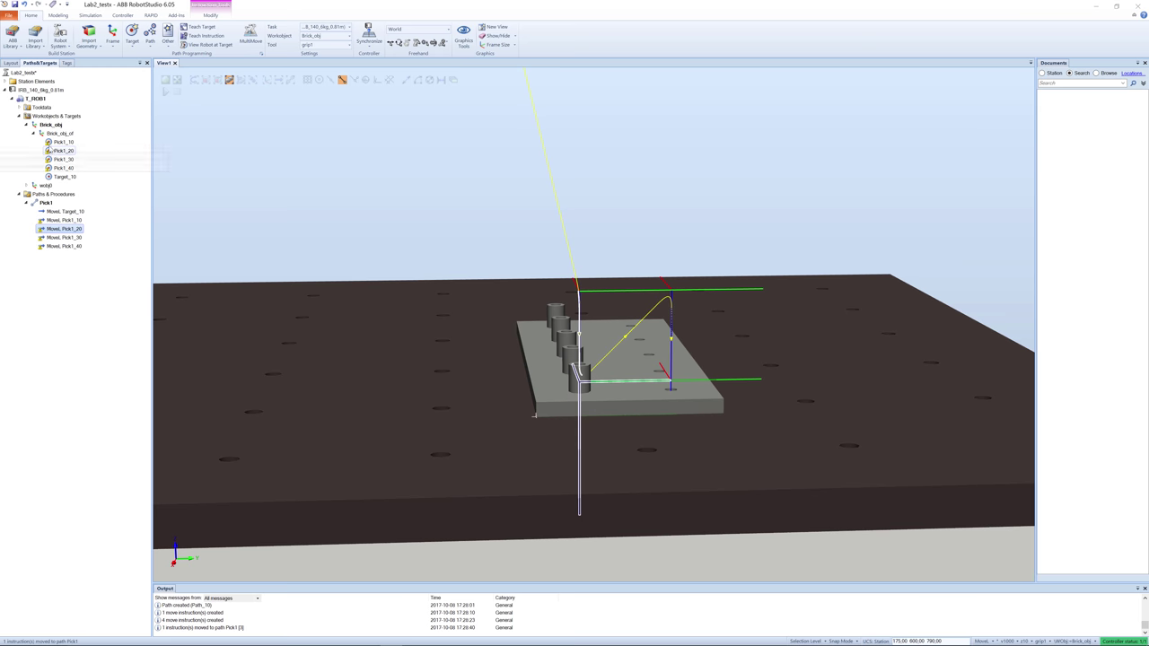
pyautogui.click(59, 142)
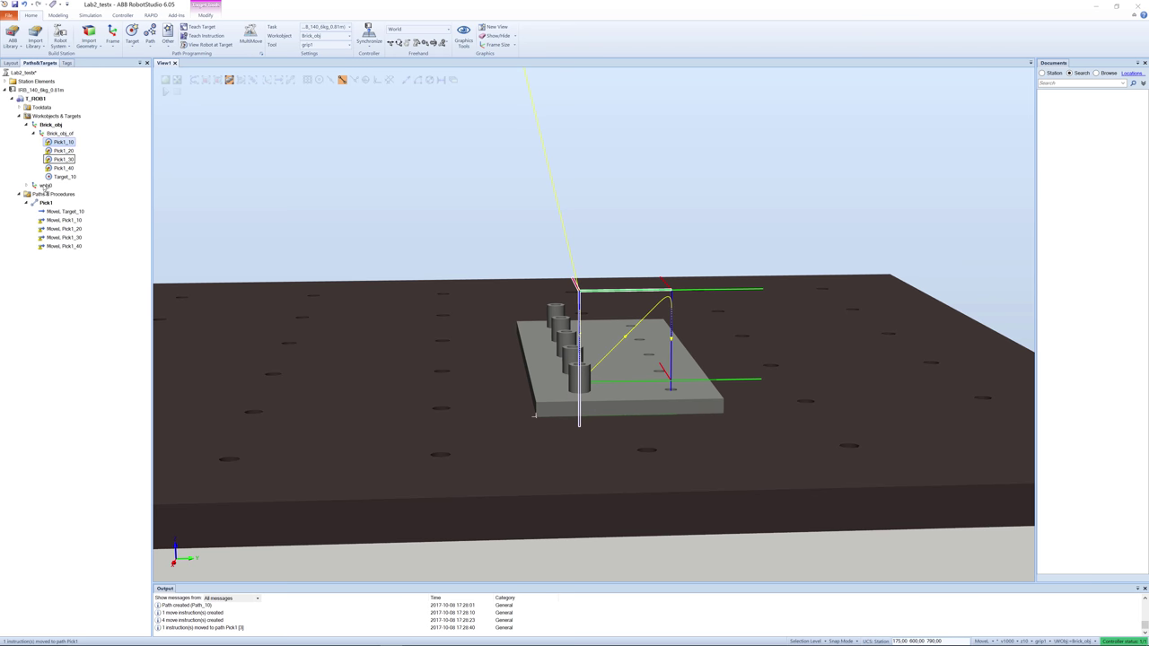
pyautogui.moveTo(47, 231); pyautogui.dragTo(50, 239)
# - Check the moves to Pick1_30 and Pick1_40, and add a second move to Pick1_30 at the end of the Pick1 path
pyautogui.click(54, 246)
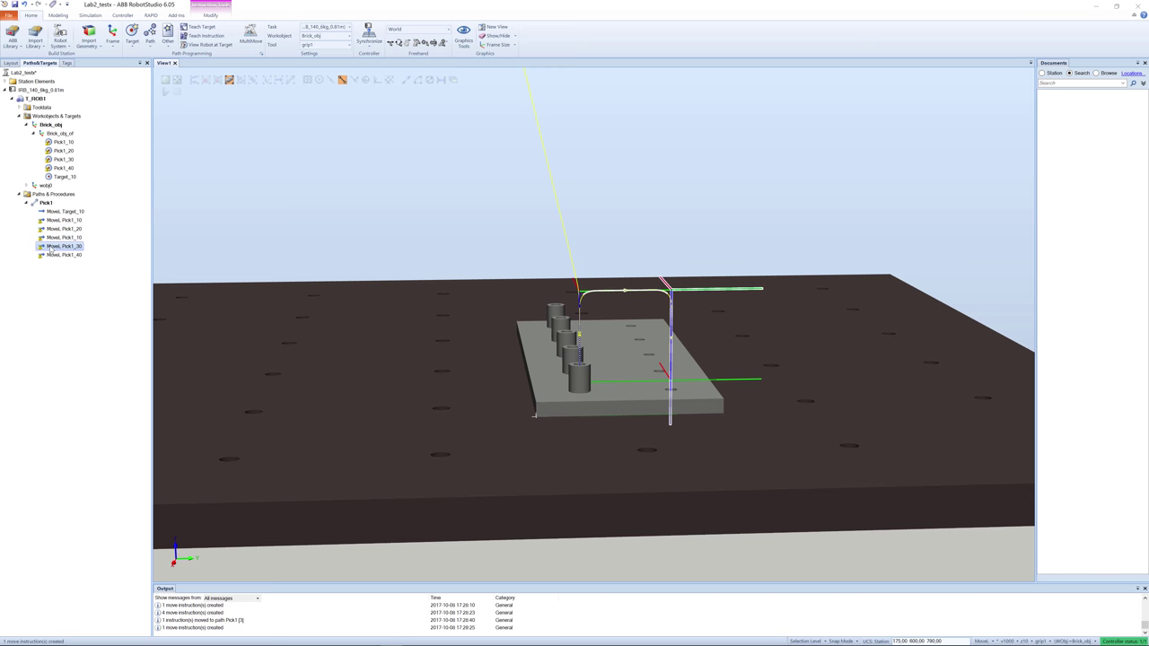
pyautogui.click(51, 254)
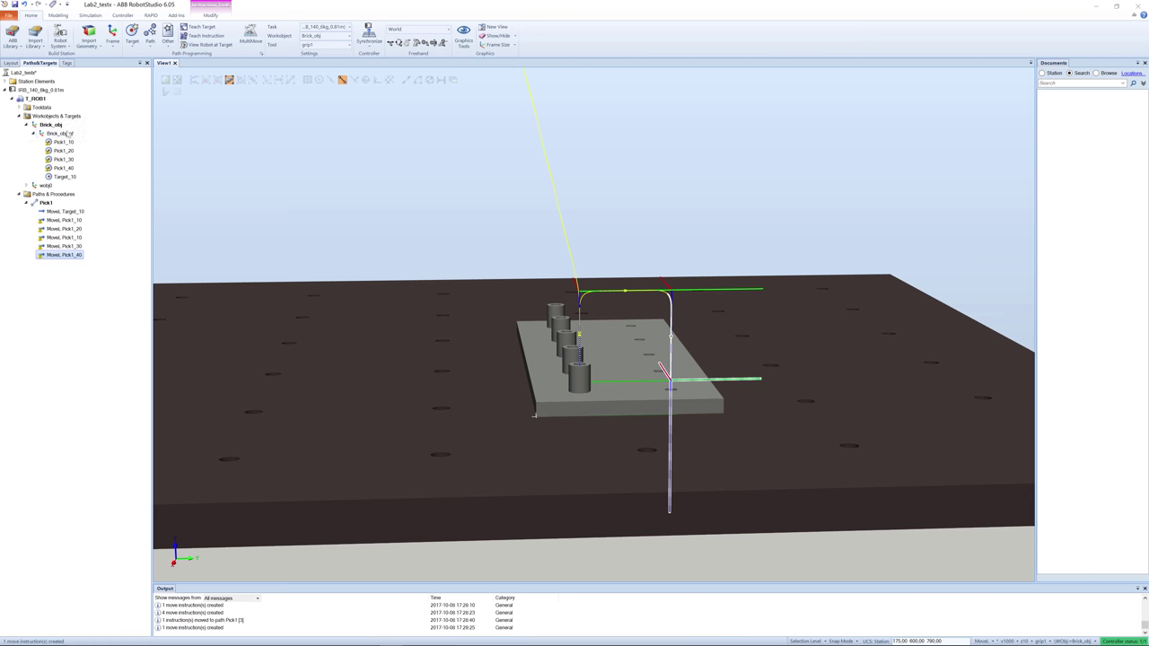
pyautogui.click(61, 159)
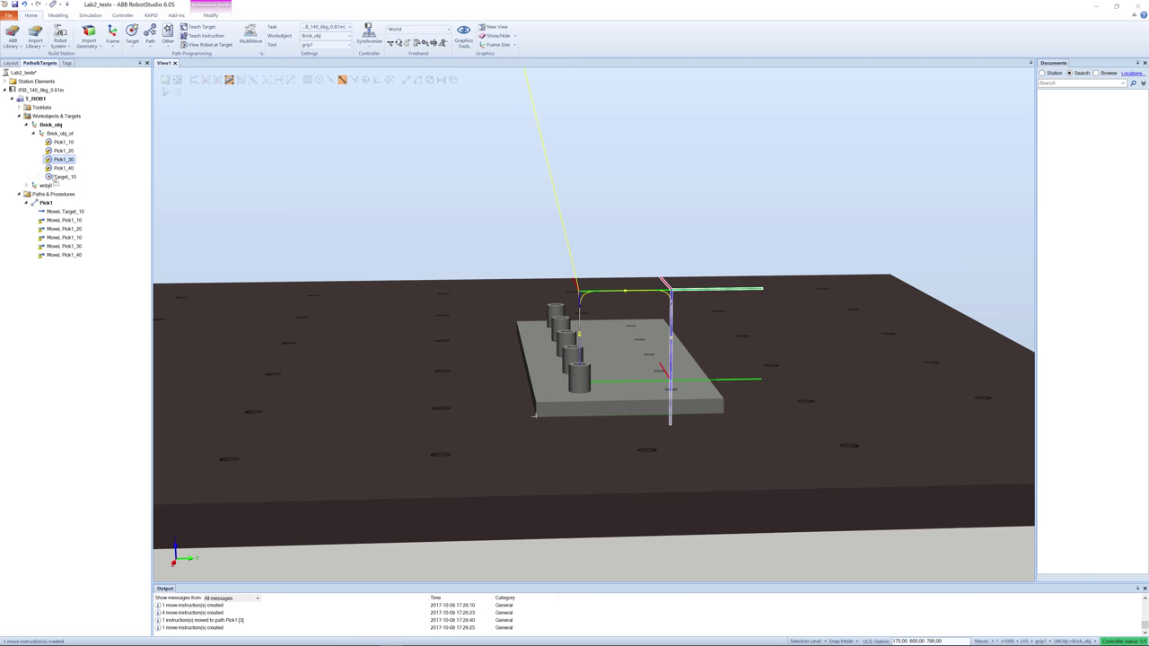
pyautogui.moveTo(51, 255); pyautogui.dragTo(51, 256)
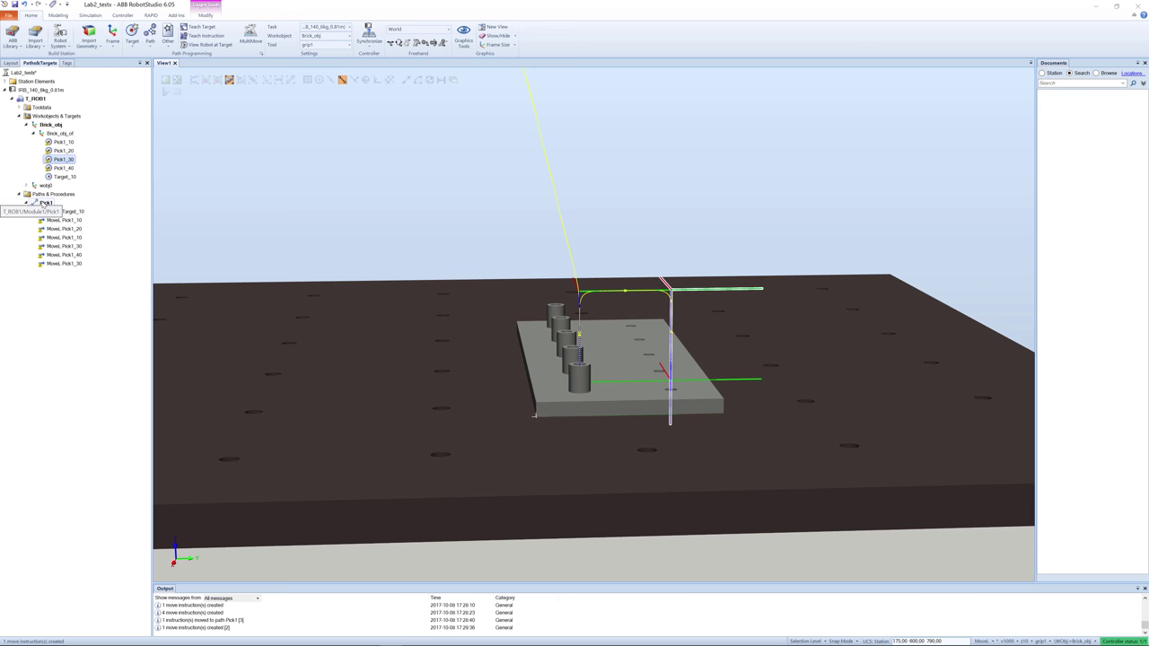
# - Run the automatic configuration on the whole Pick1 path
pyautogui.click(43, 203)
pyautogui.rightClick(42, 202)
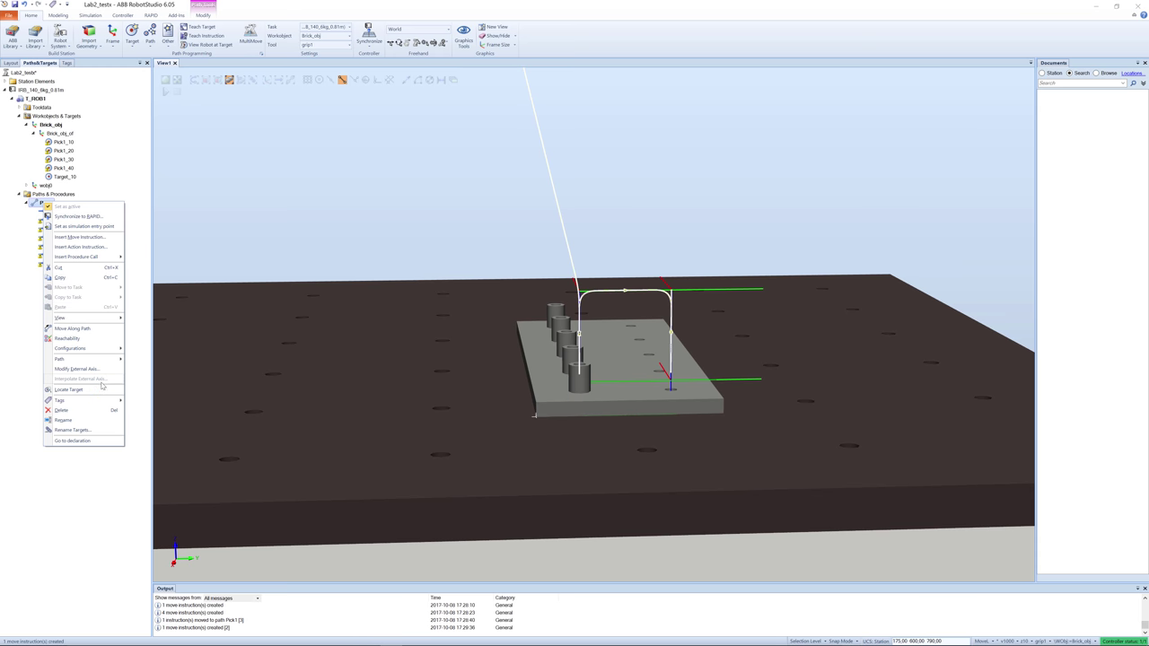
pyautogui.moveTo(109, 349)
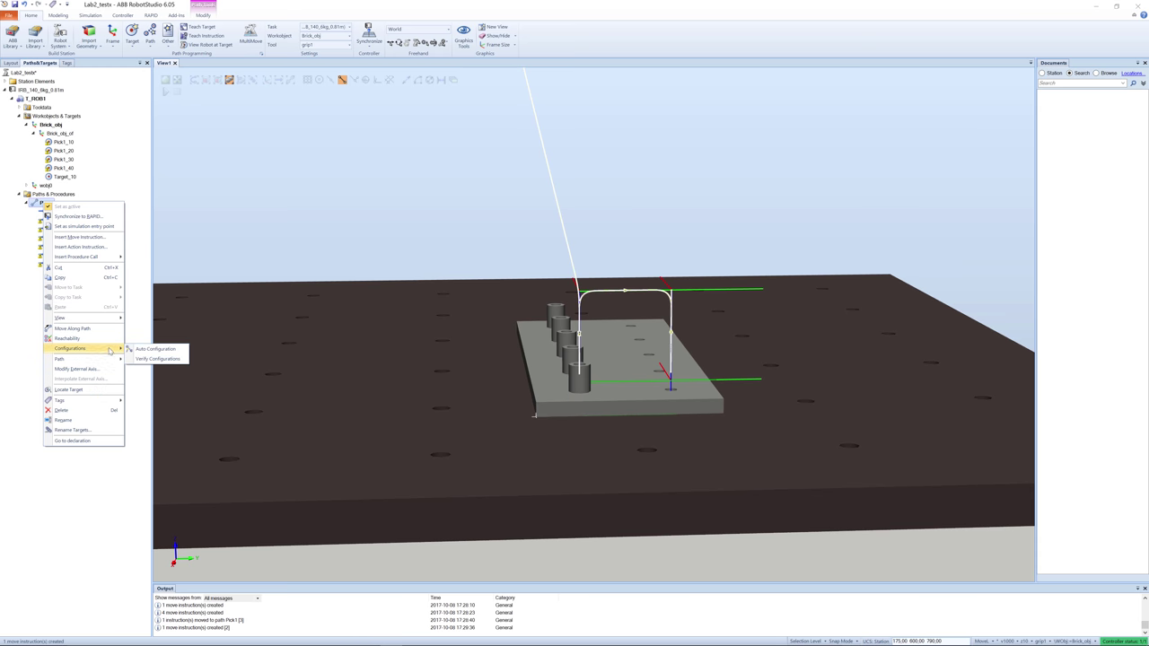
pyautogui.click(132, 350)
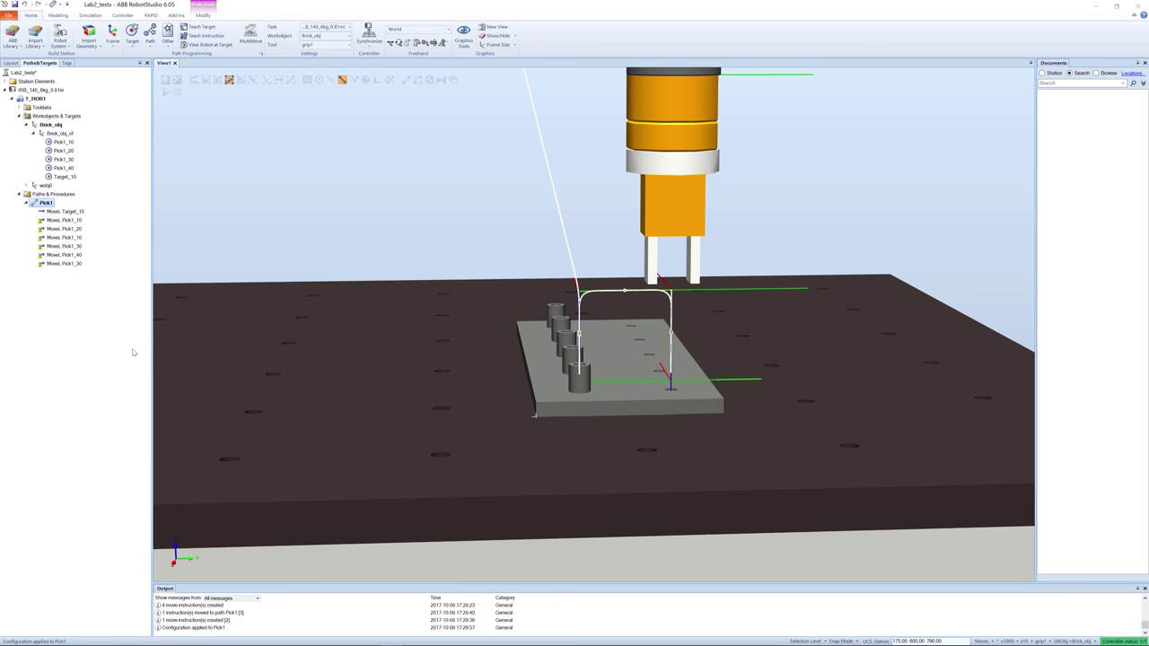
# - Edit the MoveL Pick1_20 instruction in the Pick1 path and set its zone to fine
pyautogui.scroll(-5, 488, 311)
pyautogui.scroll(6, 488, 311)
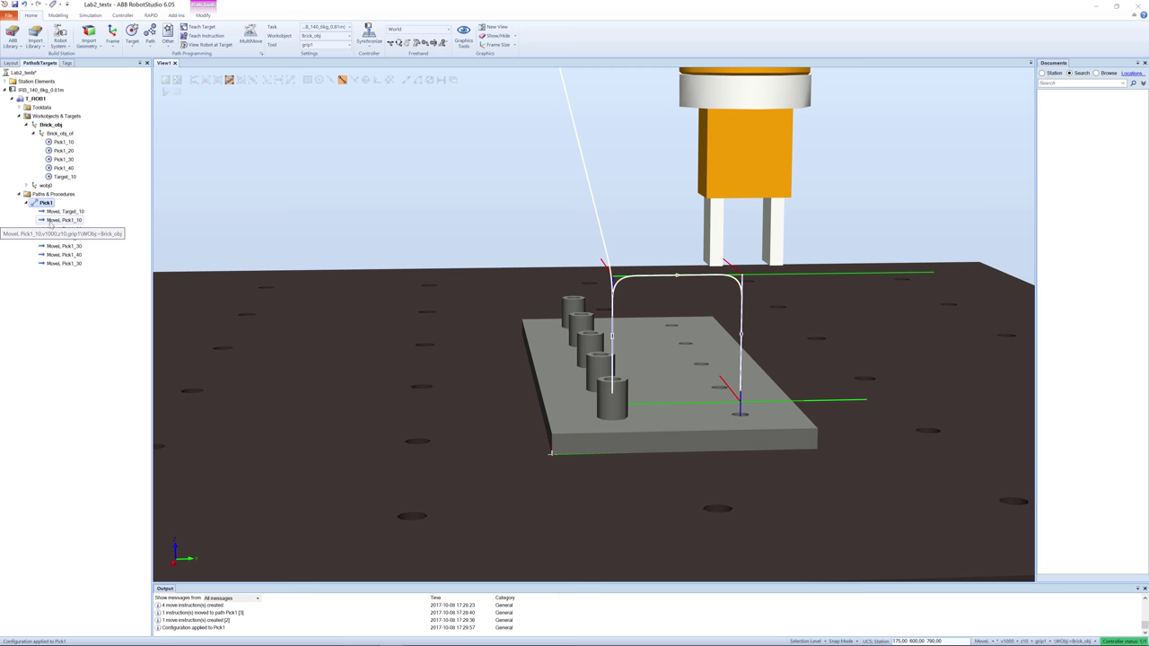
pyautogui.click(54, 230)
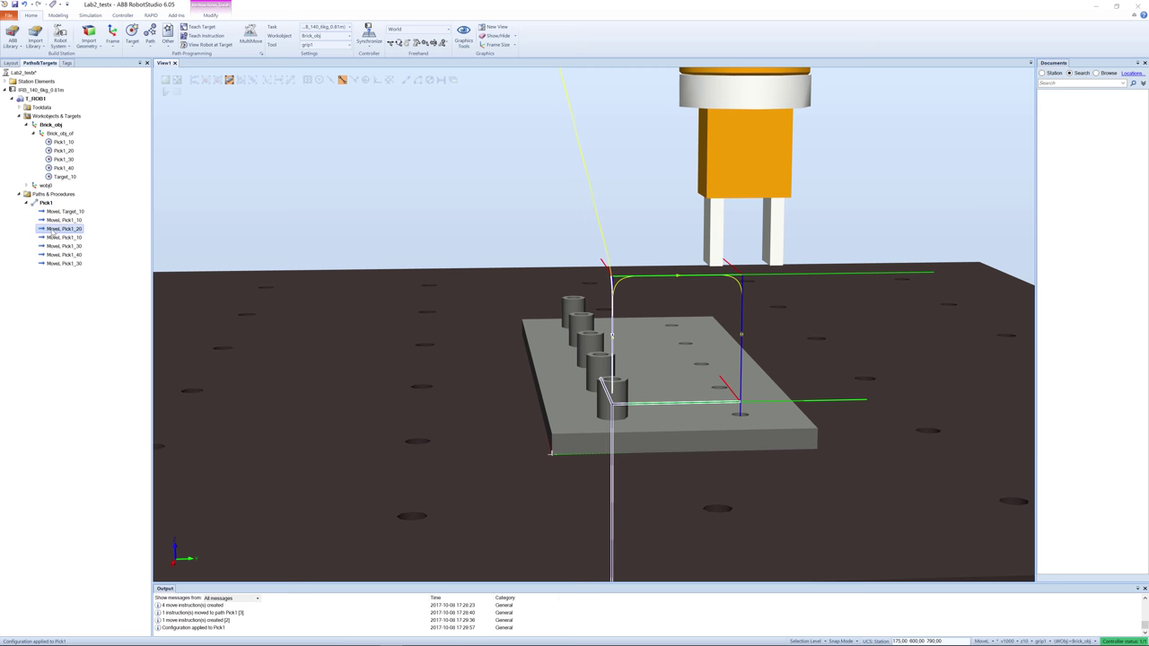
pyautogui.rightClick(54, 231)
pyautogui.moveTo(92, 388)
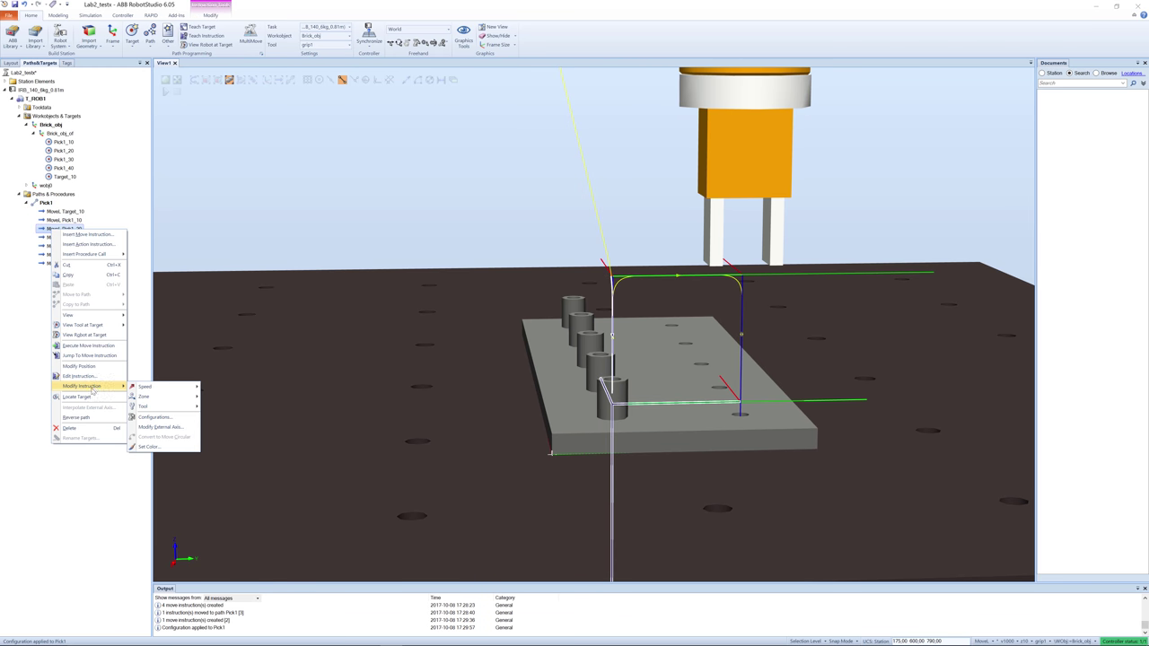
pyautogui.click(81, 376)
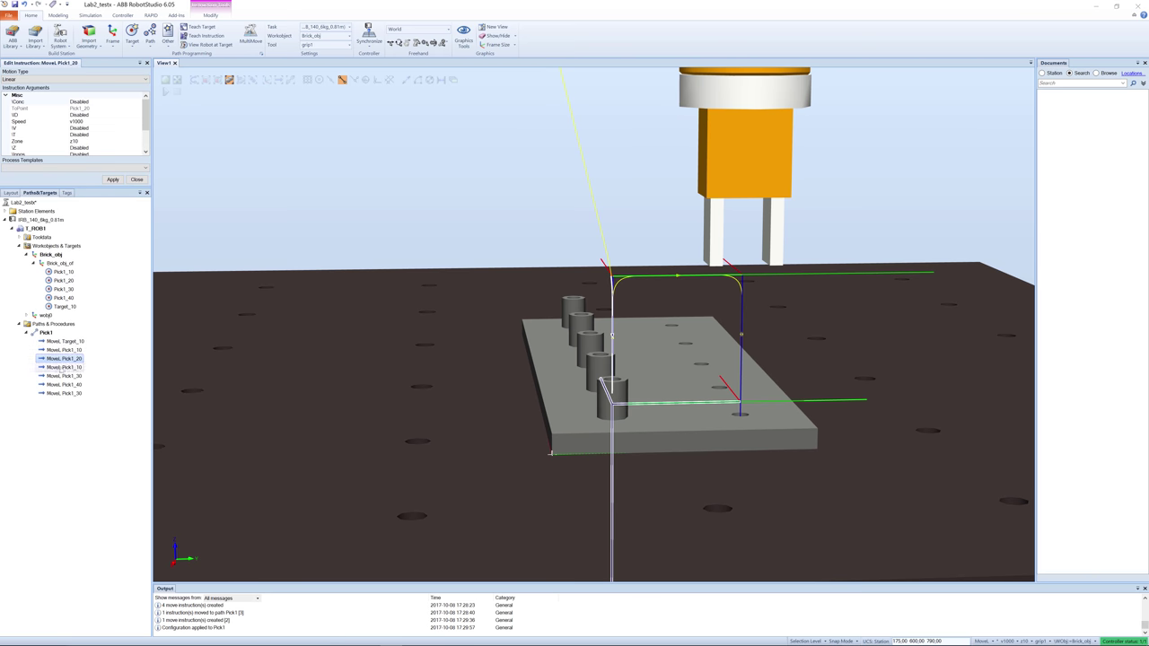
pyautogui.click(75, 141)
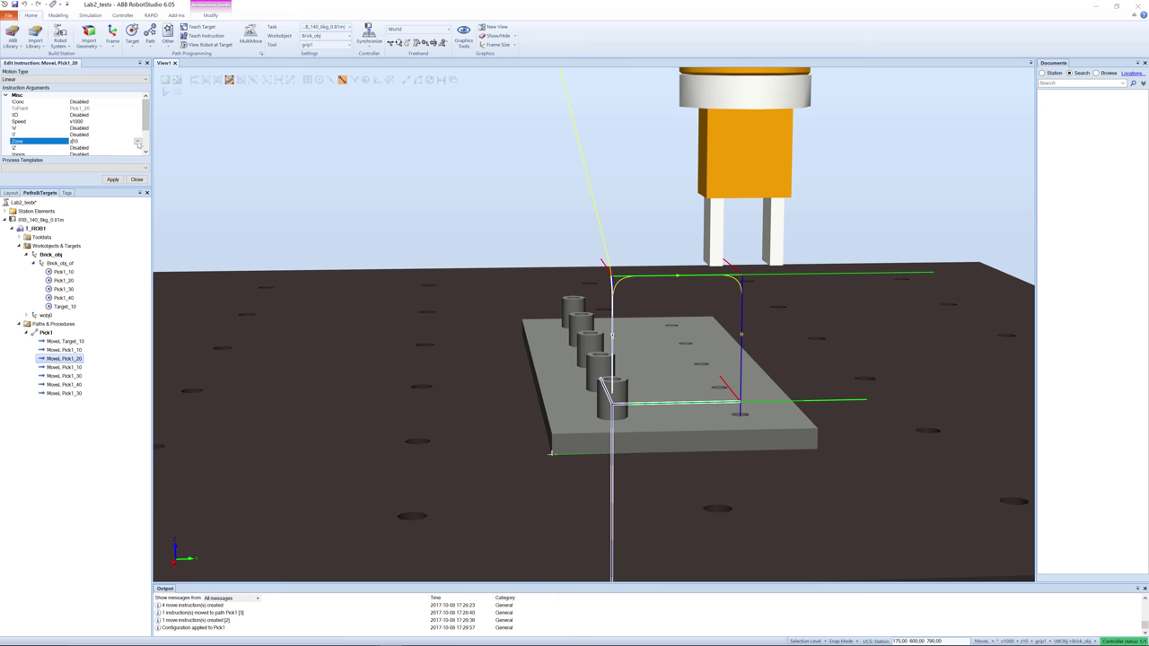
pyautogui.click(137, 141)
pyautogui.click(76, 148)
pyautogui.click(113, 180)
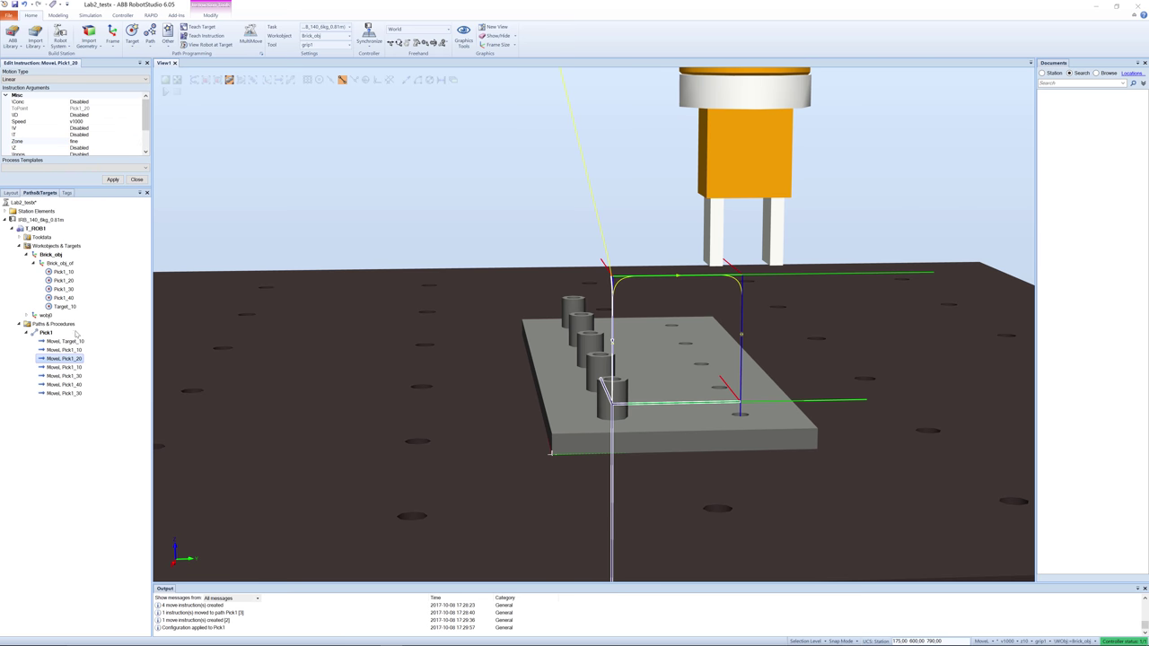
# - Set the speed of the MoveL Pick1_20 instruction to v100 and apply it
pyautogui.click(85, 122)
pyautogui.click(137, 121)
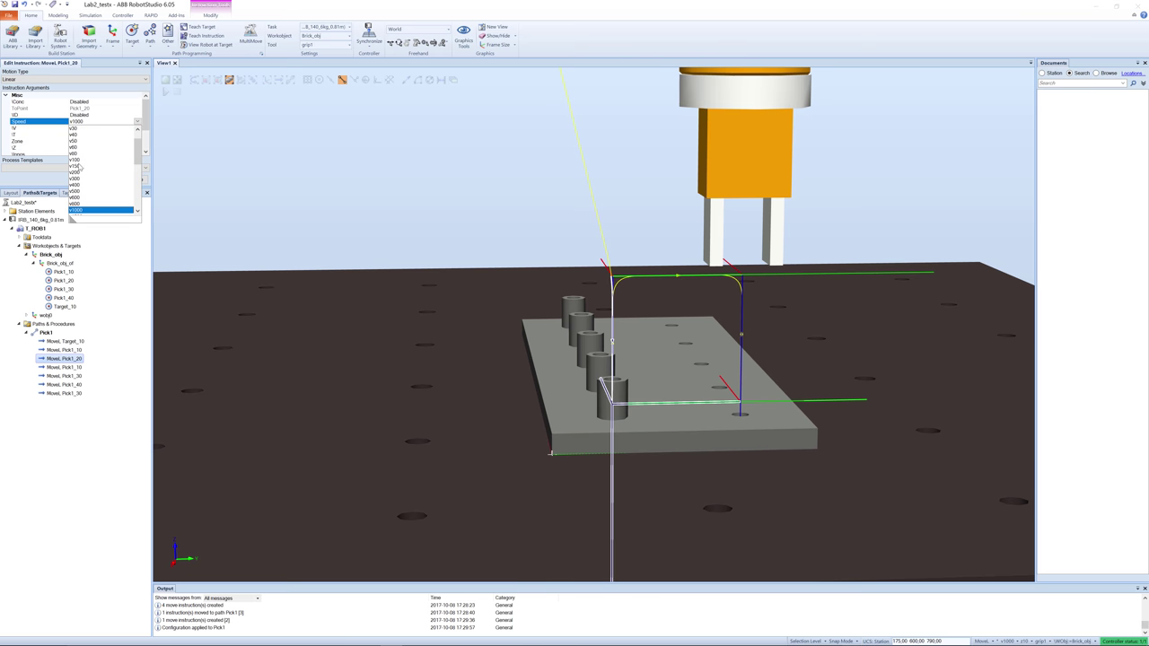
pyautogui.click(80, 160)
pyautogui.click(112, 179)
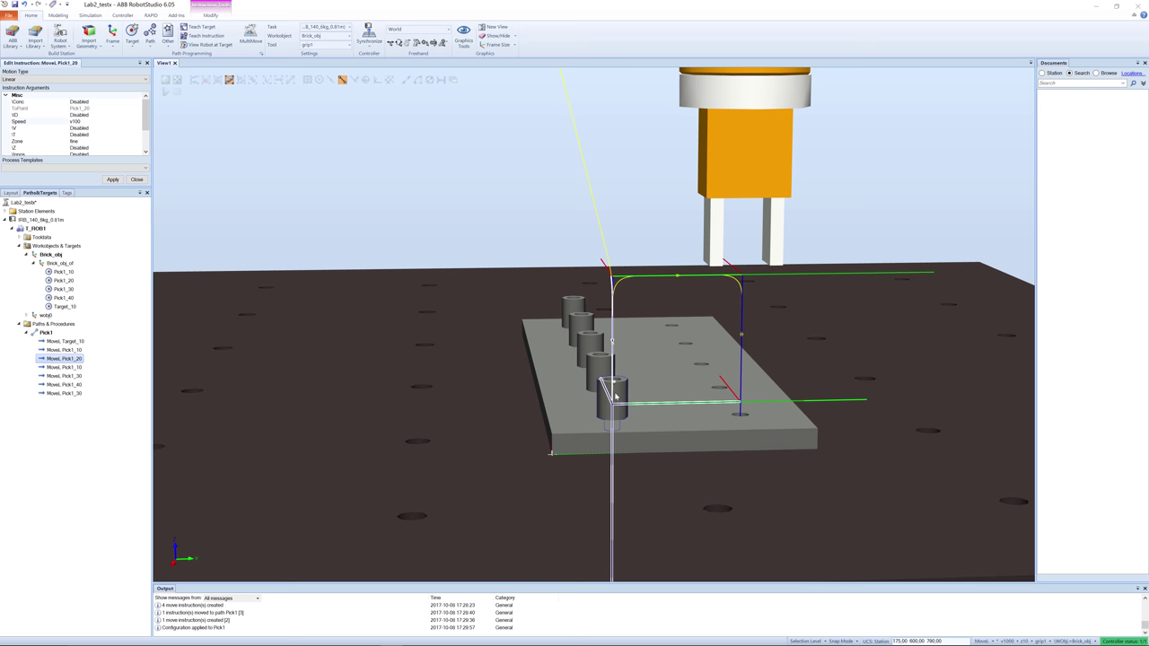
# - Set the speed of the second MoveL Pick1_10 instruction, directly after MoveL Pick1_20, to v200
pyautogui.click(52, 368)
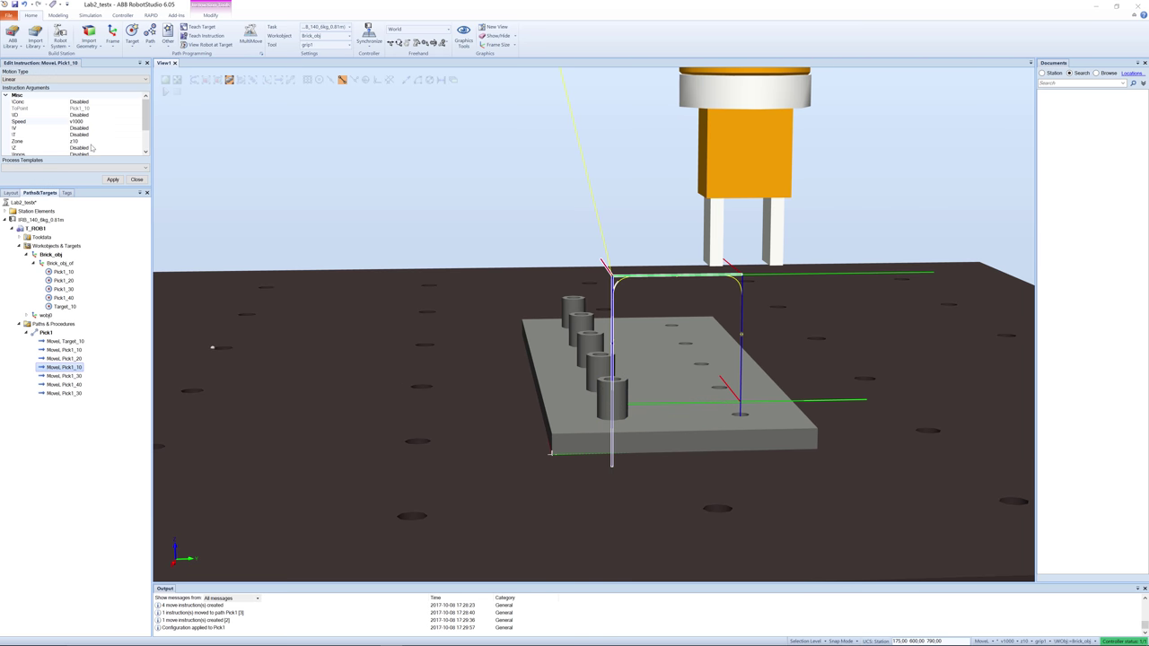
pyautogui.click(77, 122)
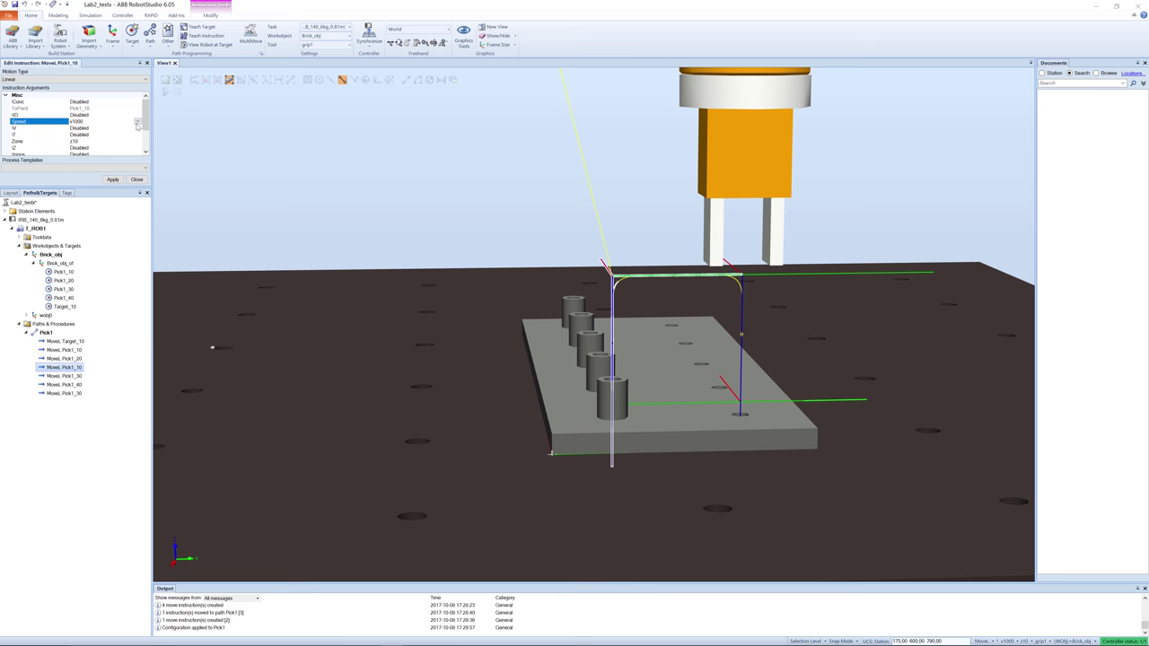
pyautogui.click(55, 358)
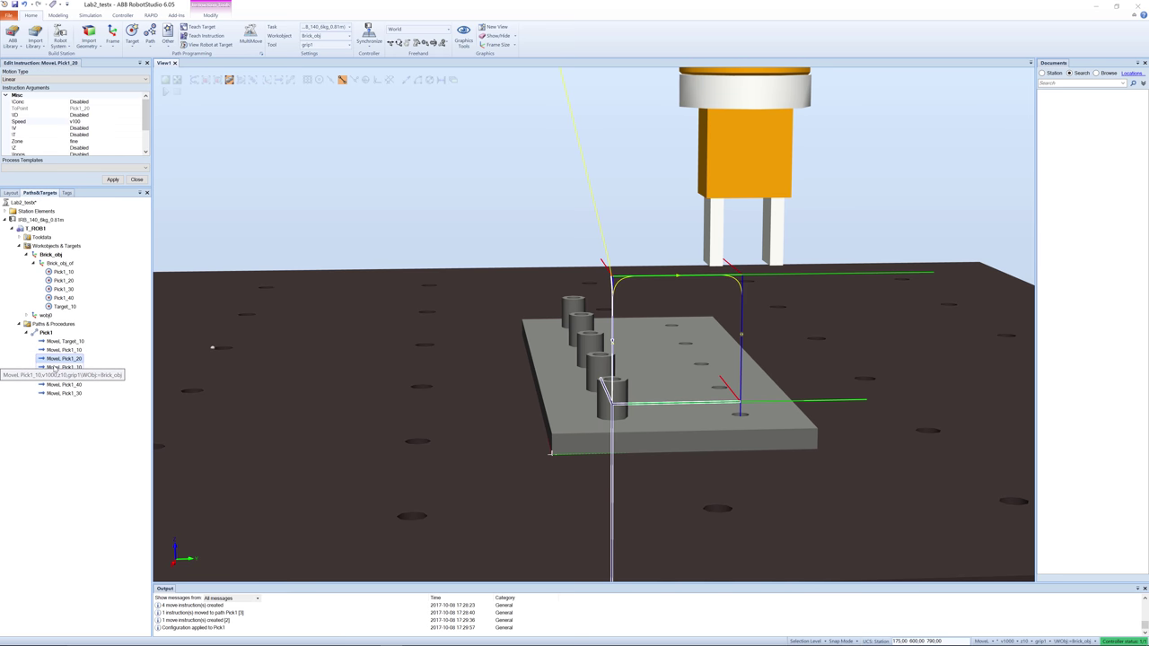
pyautogui.click(56, 350)
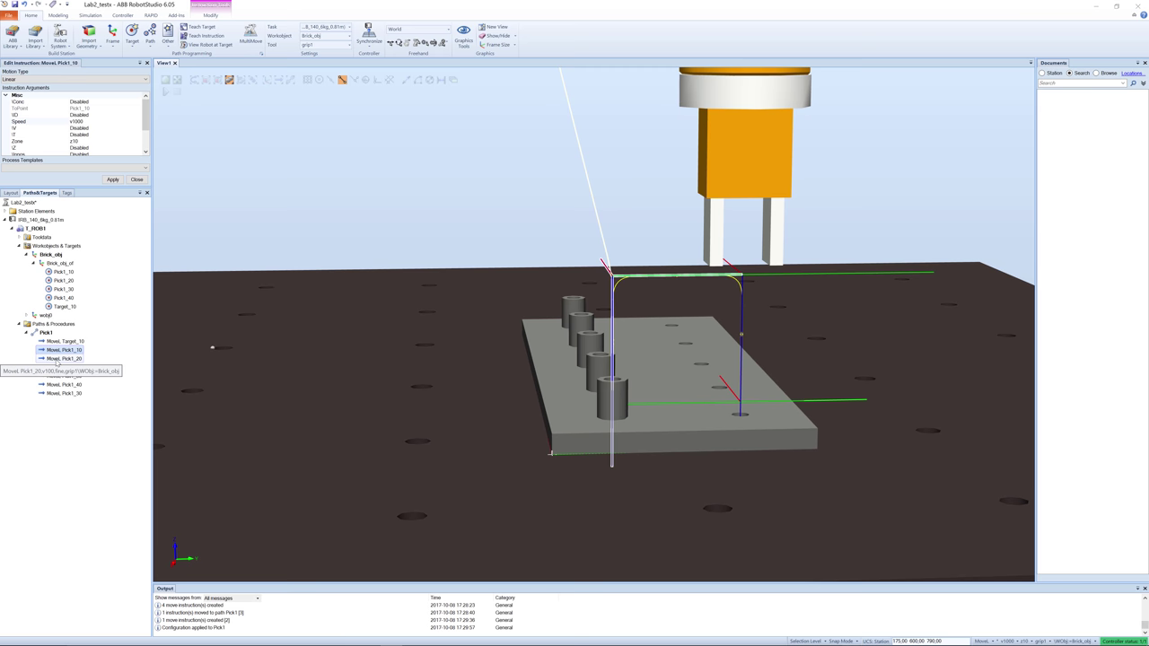
pyautogui.click(59, 368)
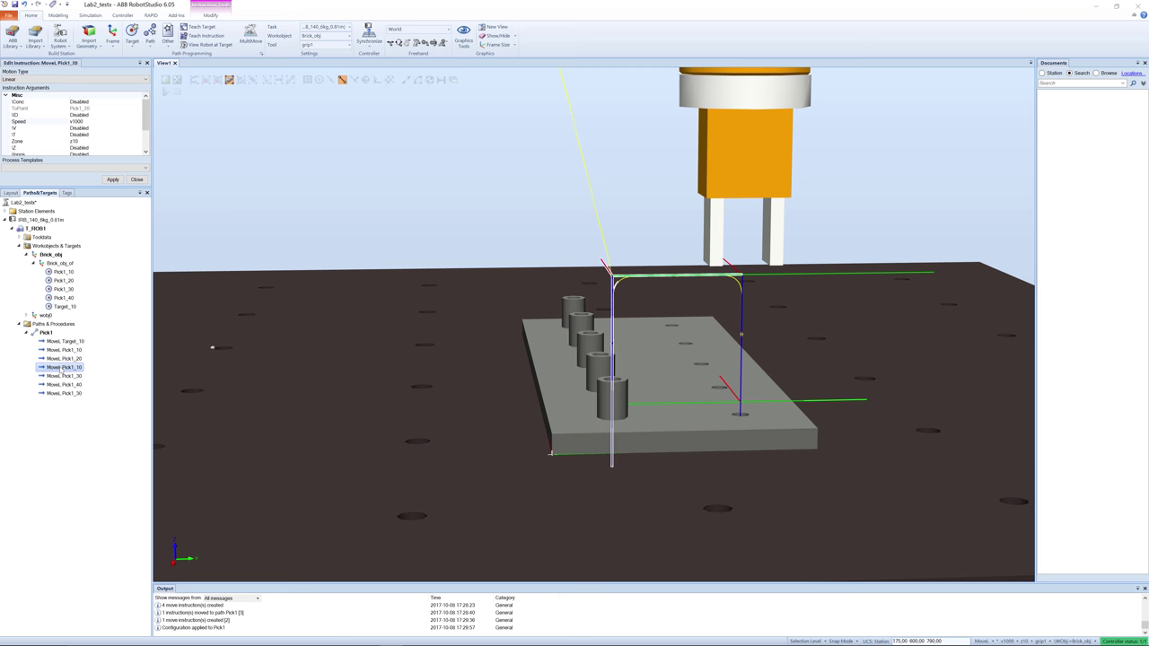
pyautogui.click(83, 123)
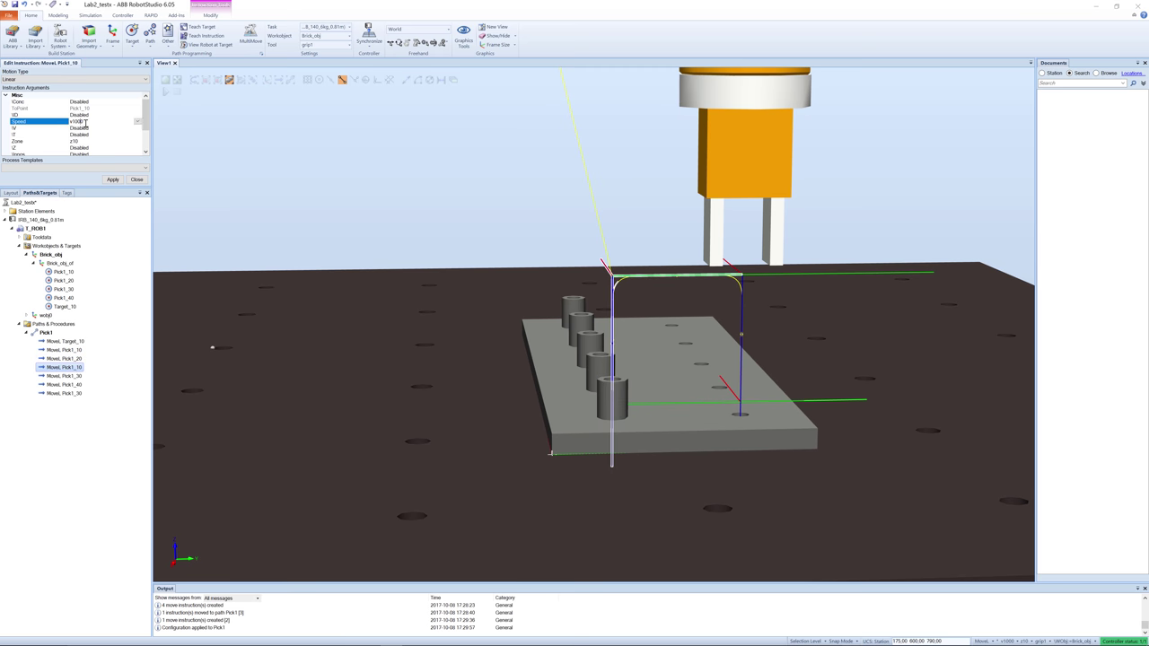
pyautogui.click(138, 122)
pyautogui.click(78, 173)
pyautogui.click(86, 141)
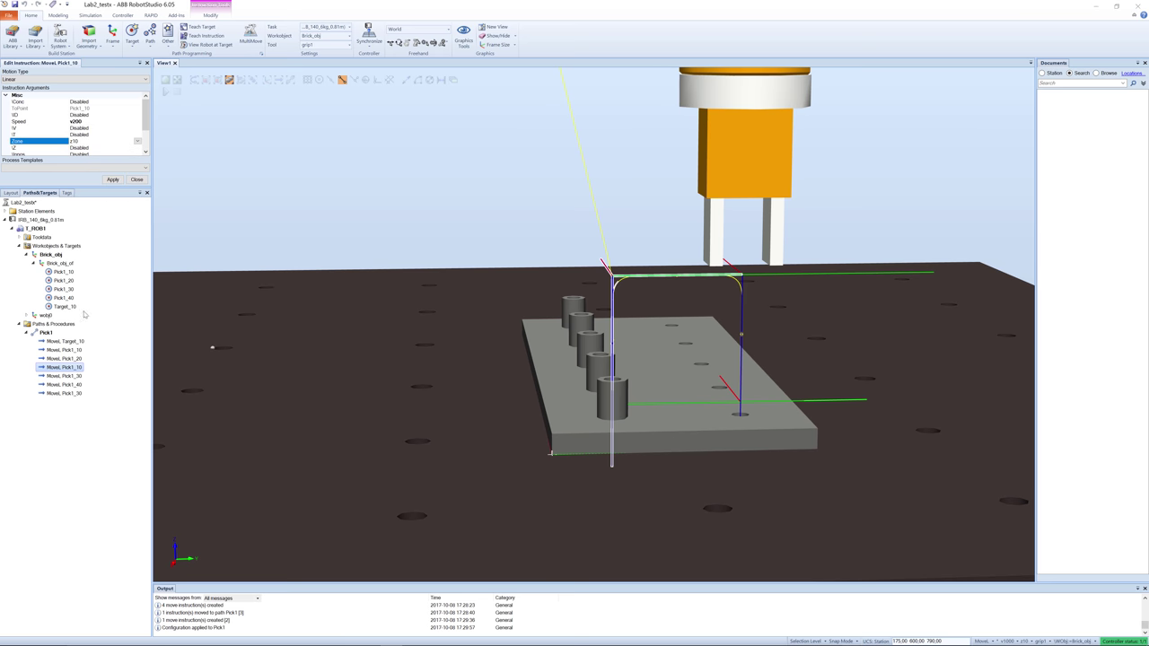
pyautogui.click(112, 180)
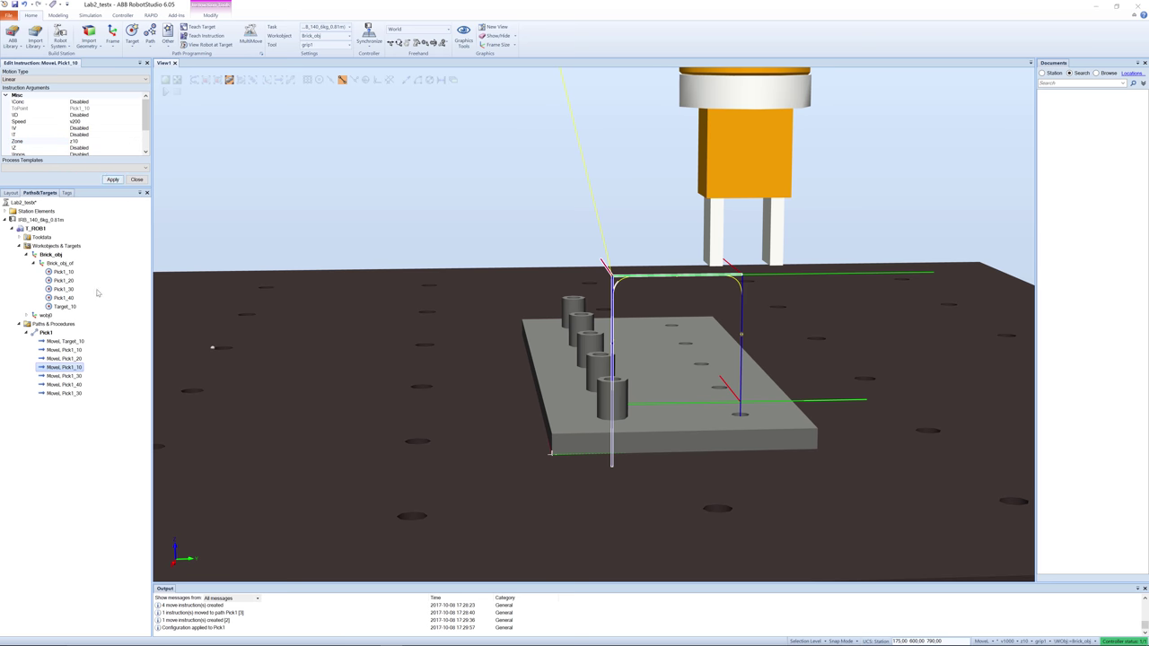
# - Set the speed of the first MoveL Pick1_30 instruction, directly before MoveL Pick1_40, to v200
pyautogui.click(65, 375)
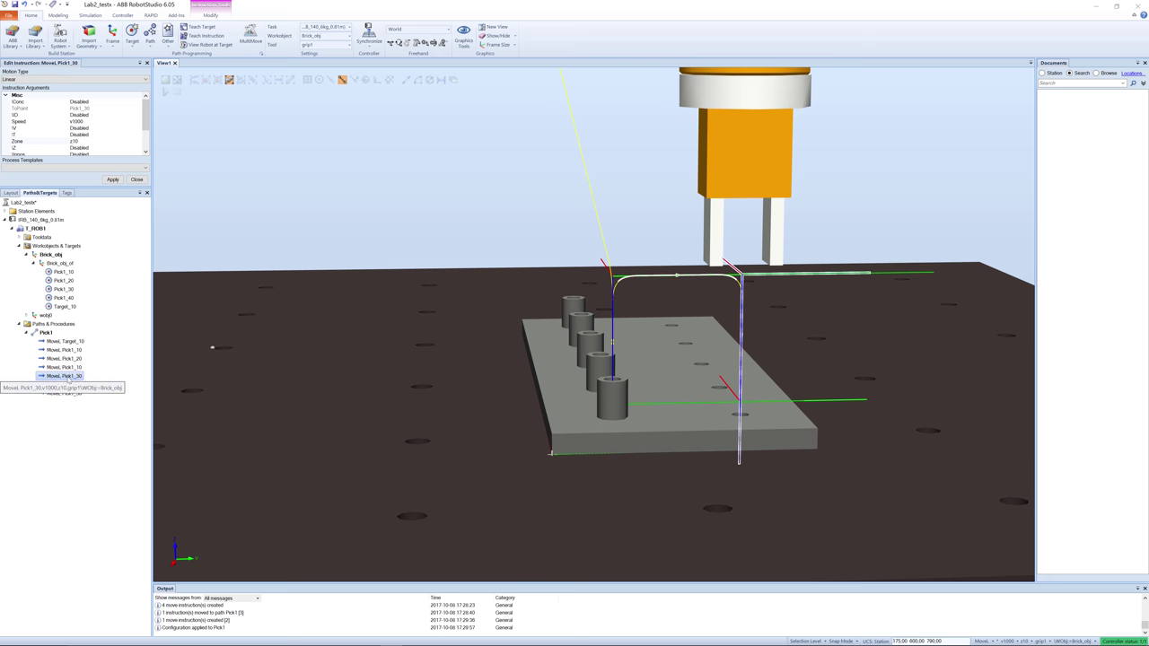
pyautogui.click(99, 122)
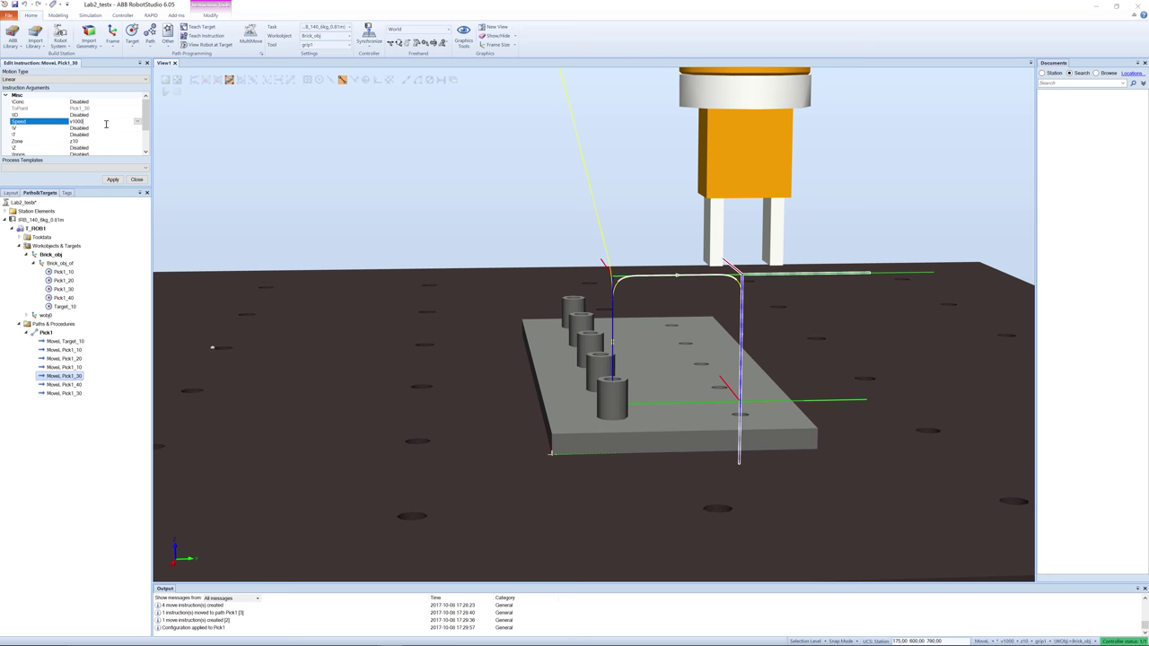
pyautogui.click(137, 121)
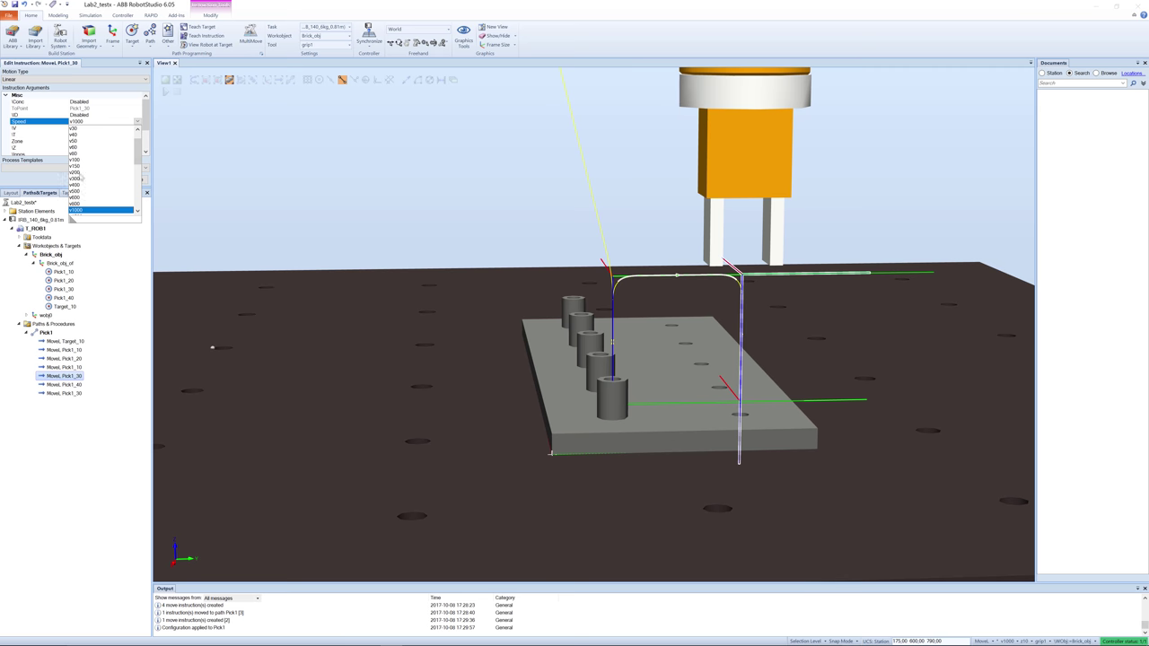
pyautogui.click(84, 178)
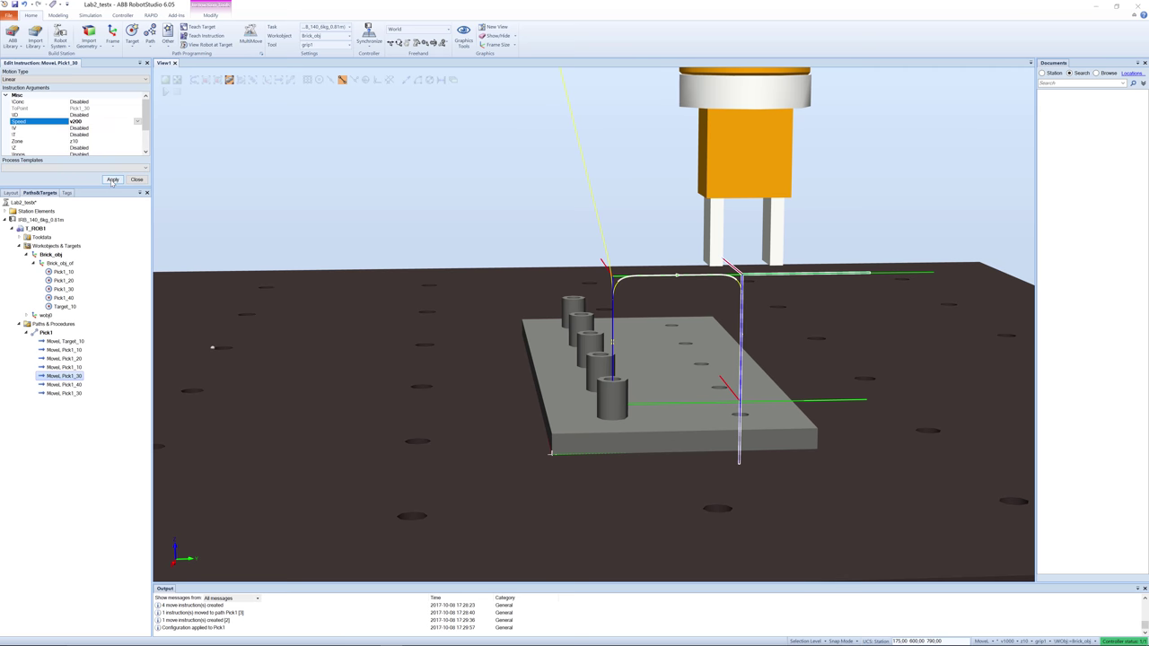
pyautogui.click(112, 179)
# - Set the MoveL Pick1_40 instruction to speed v100 and zone fine
pyautogui.click(61, 384)
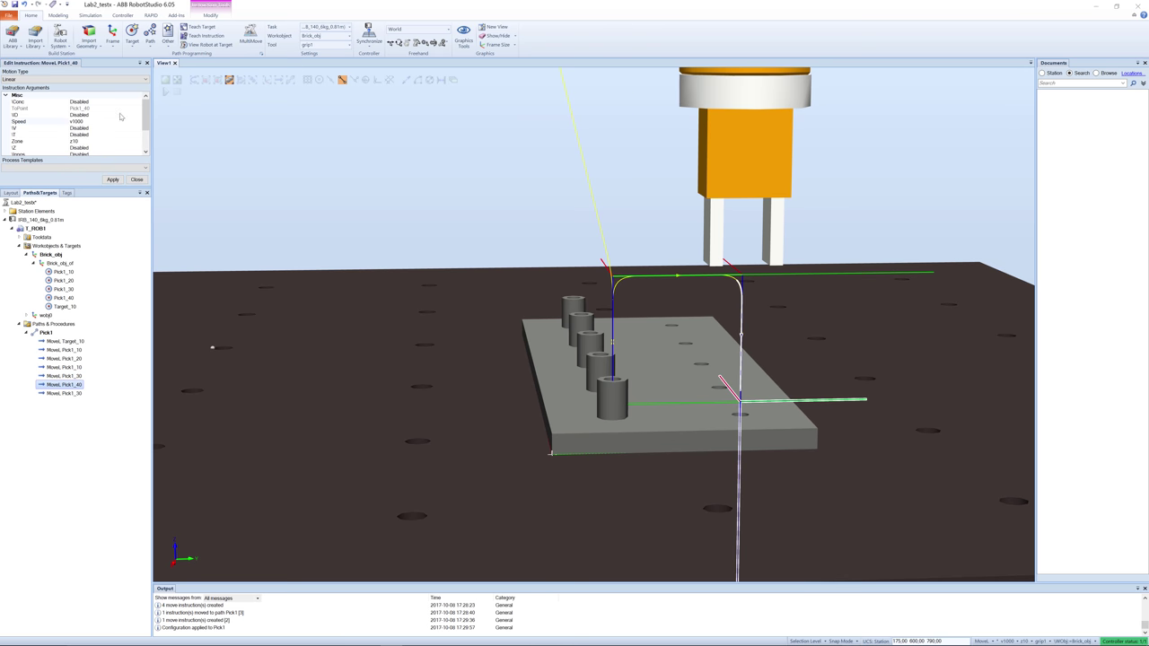
pyautogui.click(81, 122)
pyautogui.click(137, 121)
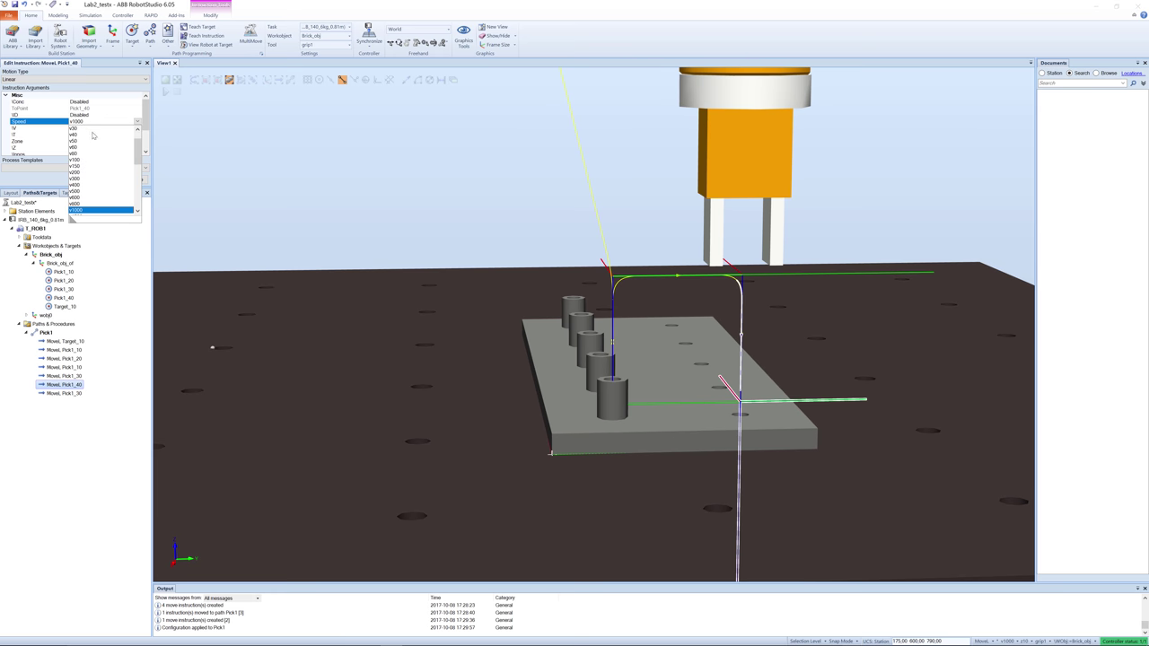
pyautogui.scroll(1, 105, 158)
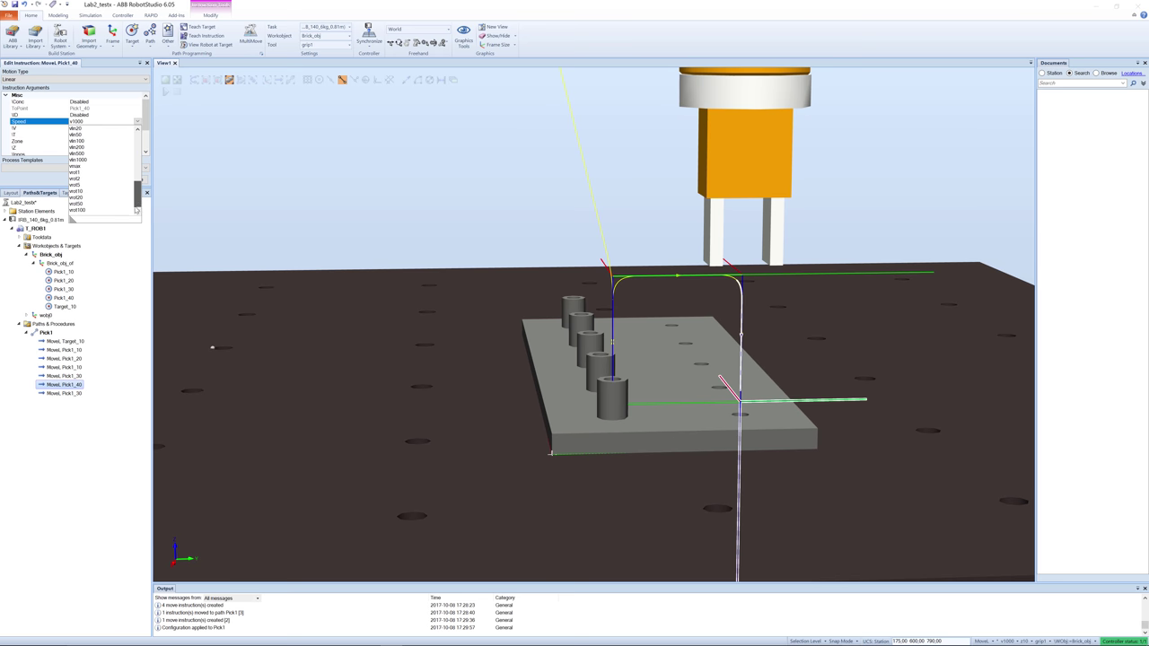
pyautogui.click(97, 121)
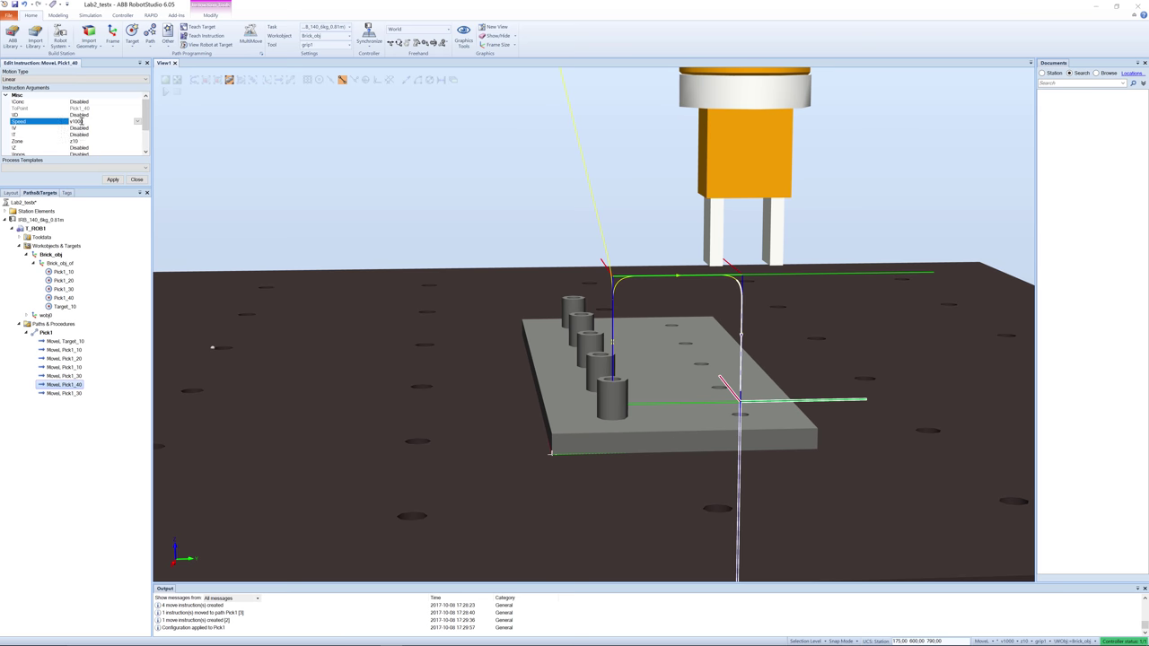
pyautogui.click(138, 121)
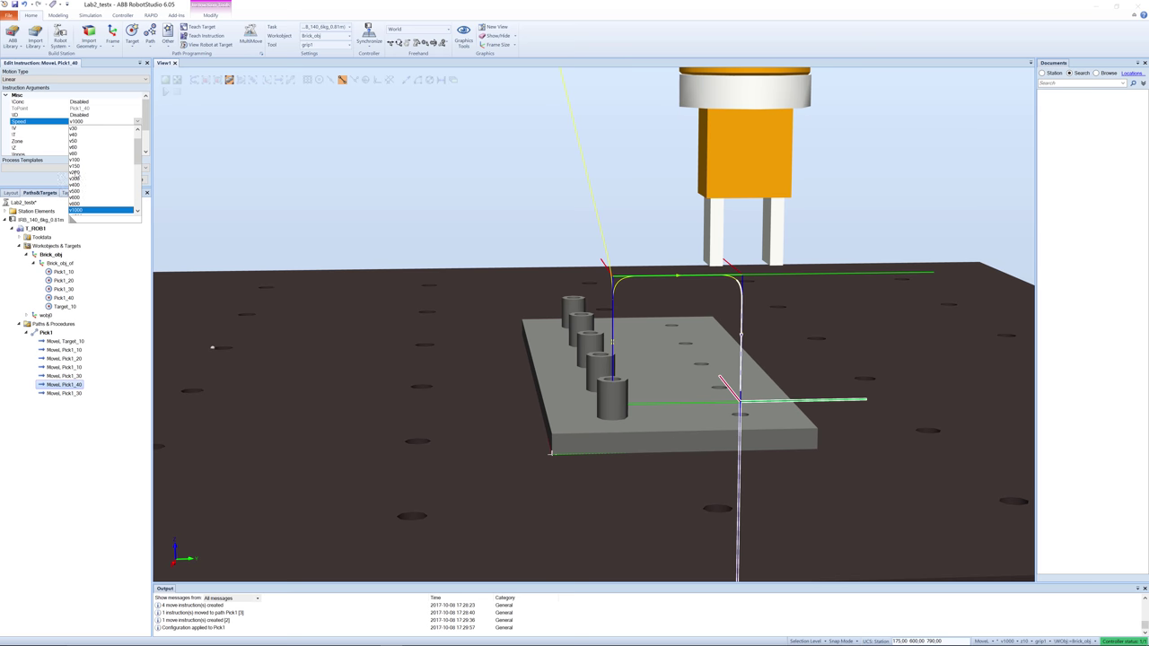
pyautogui.click(79, 160)
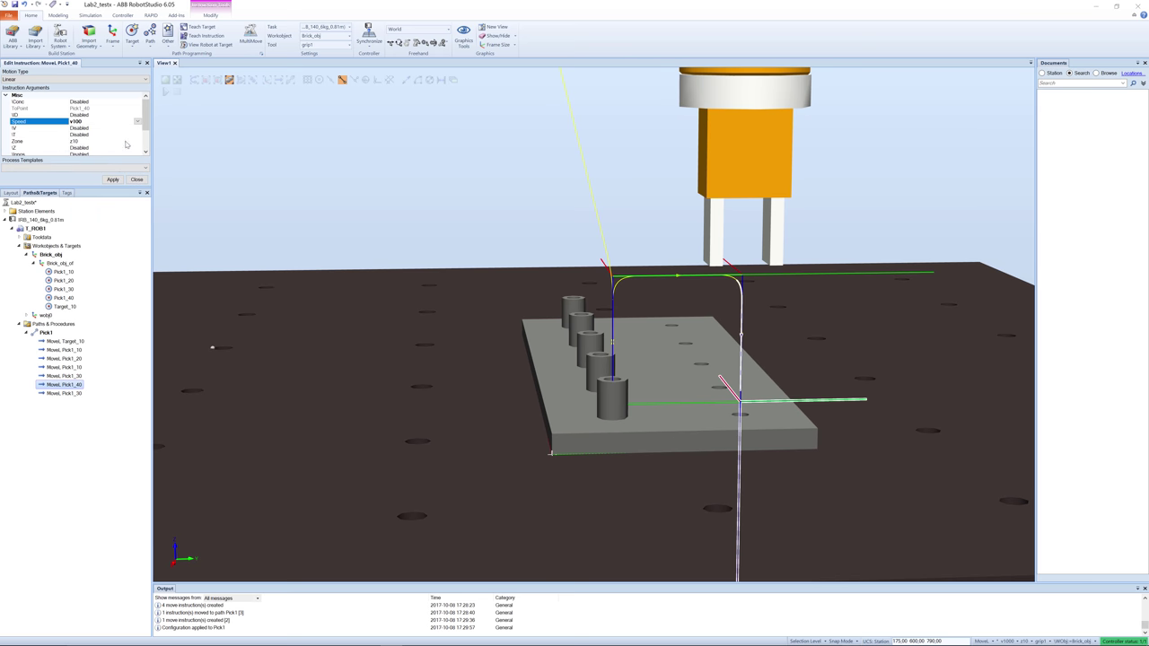
pyautogui.click(97, 142)
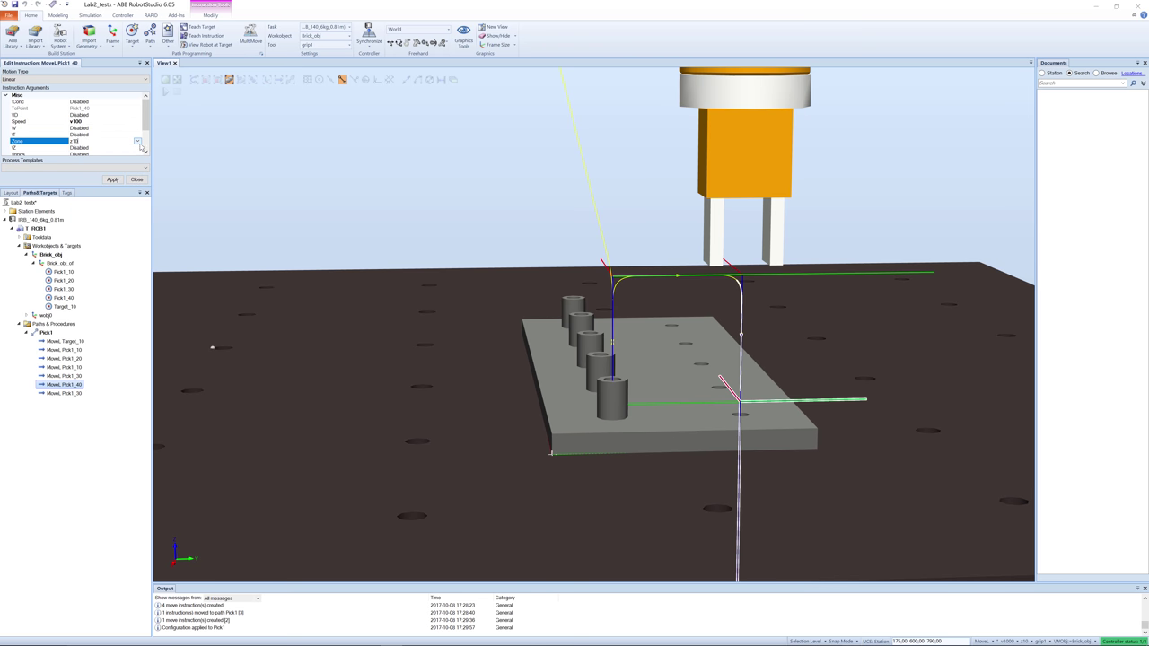
pyautogui.click(94, 142)
pyautogui.click(92, 149)
# - Set the speed of the last MoveL Pick1_30 instruction at the end of the Pick1 path to v200
pyautogui.click(71, 393)
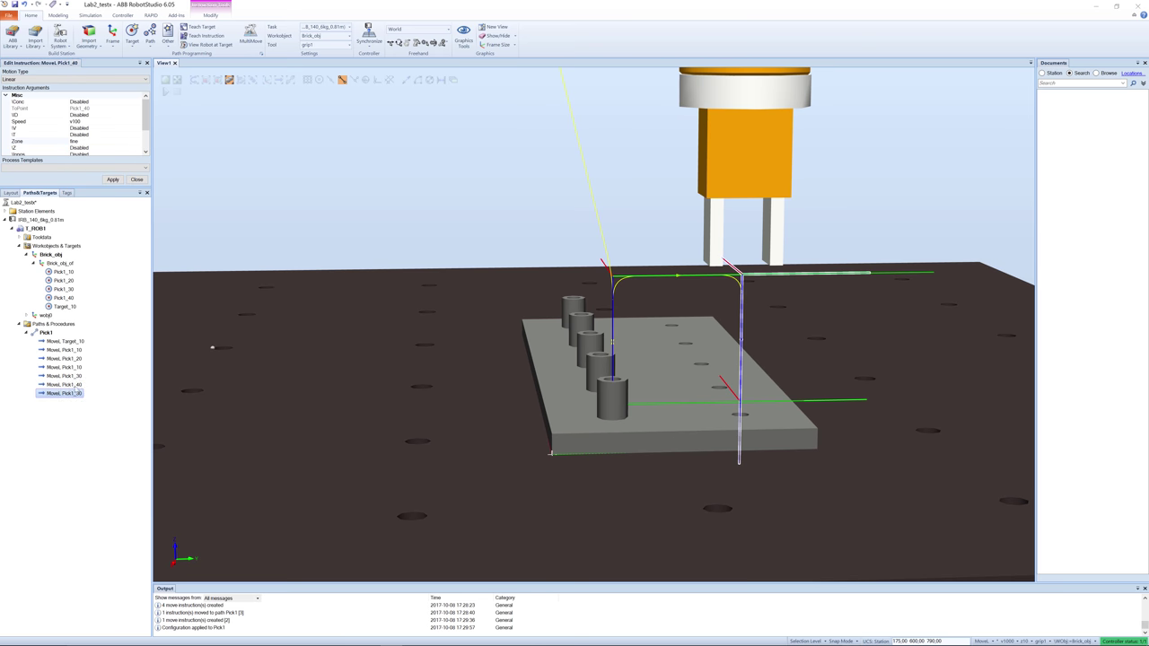
pyautogui.click(90, 121)
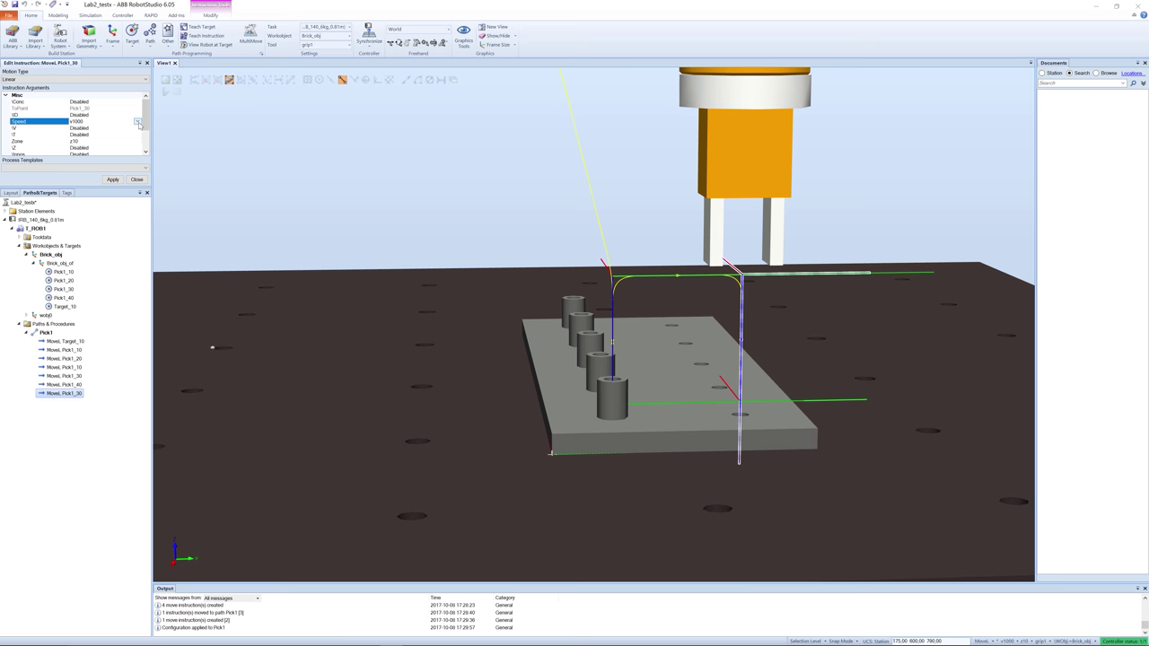
pyautogui.click(108, 121)
pyautogui.click(76, 173)
pyautogui.click(112, 179)
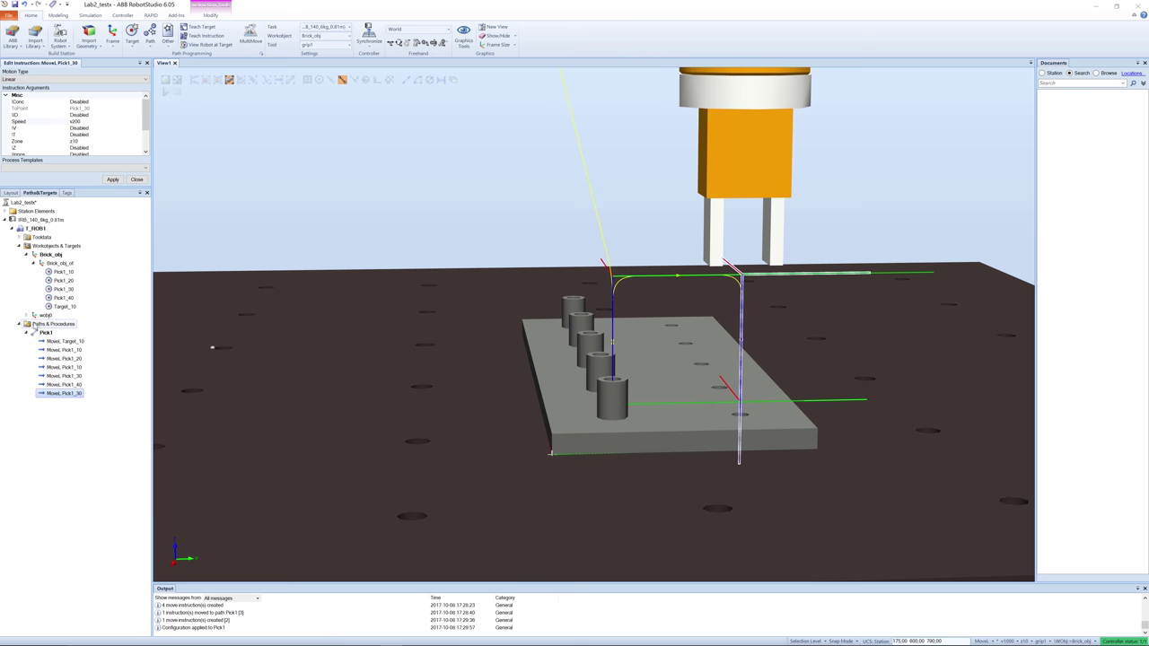
pyautogui.click(40, 332)
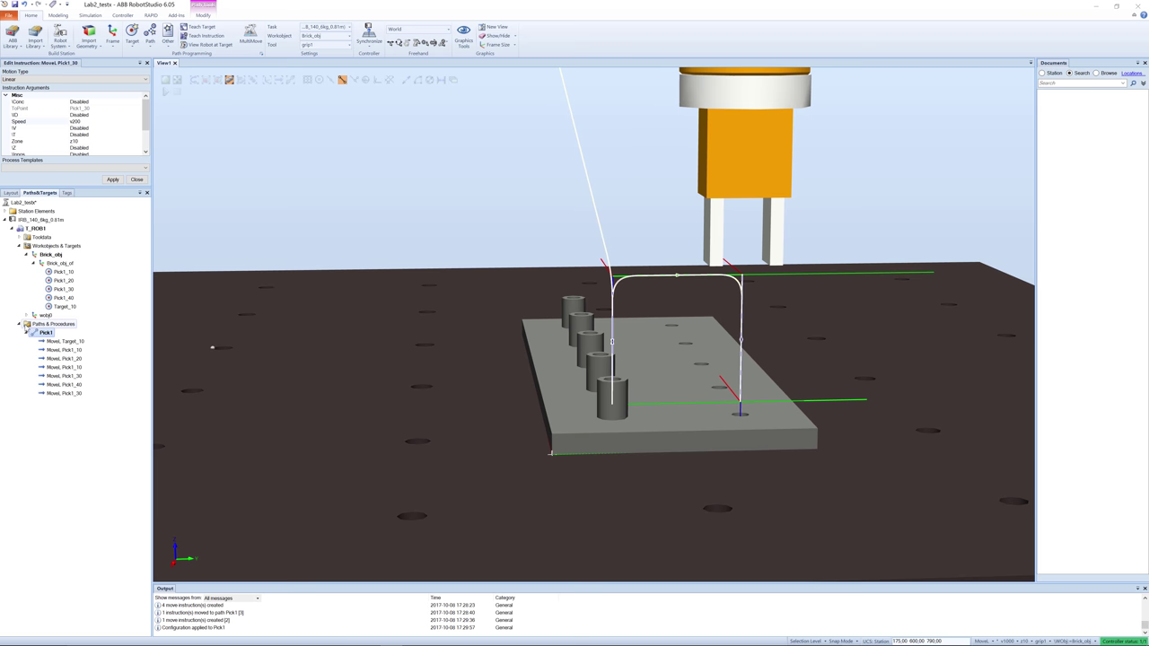
pyautogui.click(27, 324)
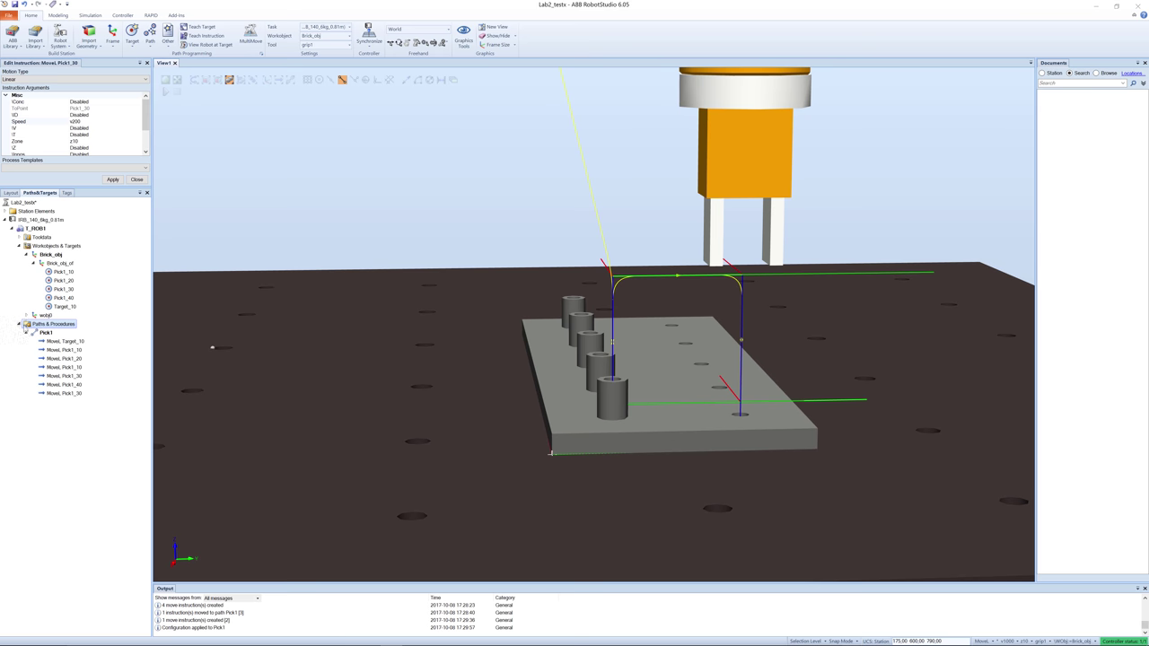
# - Create a new path named main under Paths & Procedures and add a call to the Pick1 procedure in it
pyautogui.rightClick(27, 324)
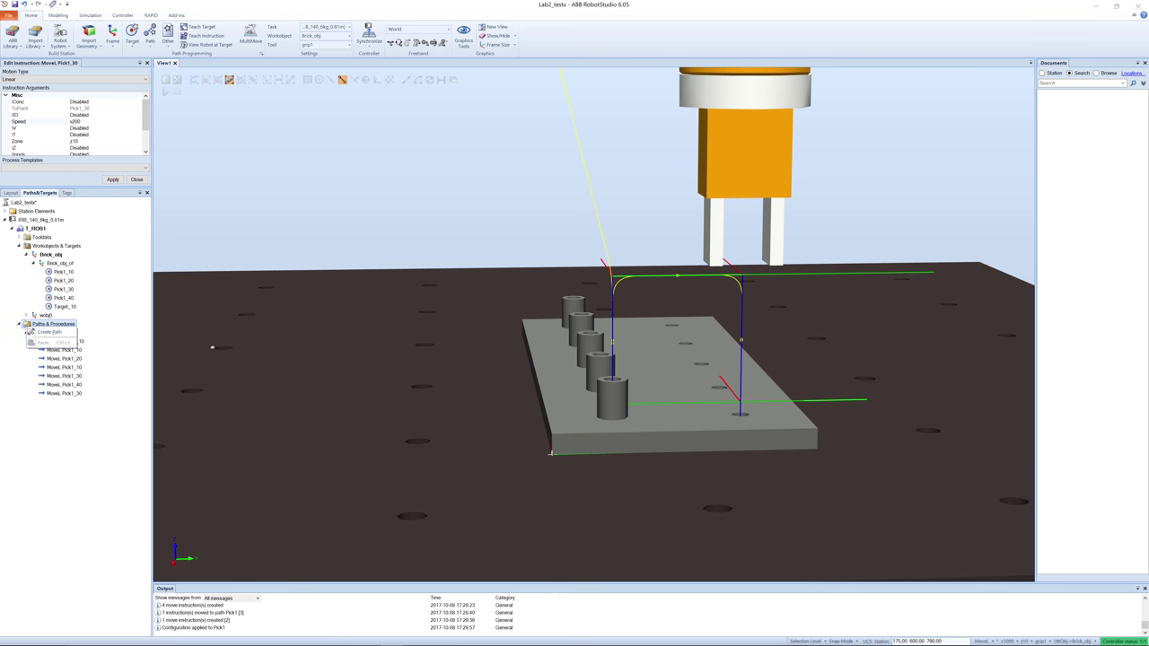
pyautogui.click(45, 332)
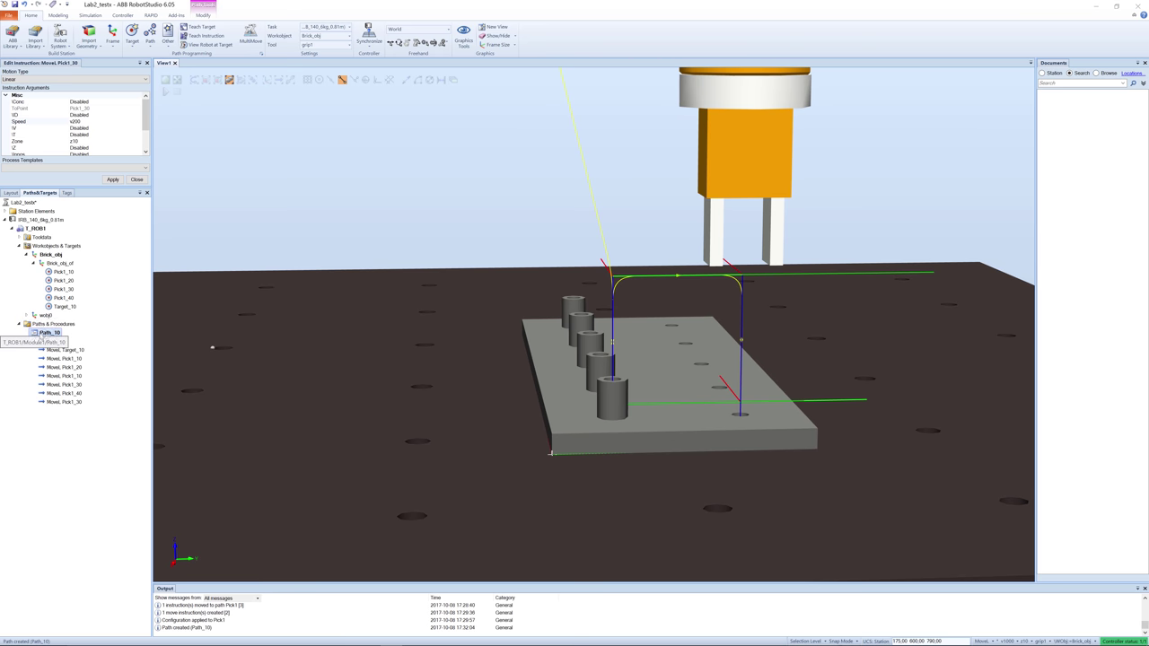
pyautogui.click(45, 332)
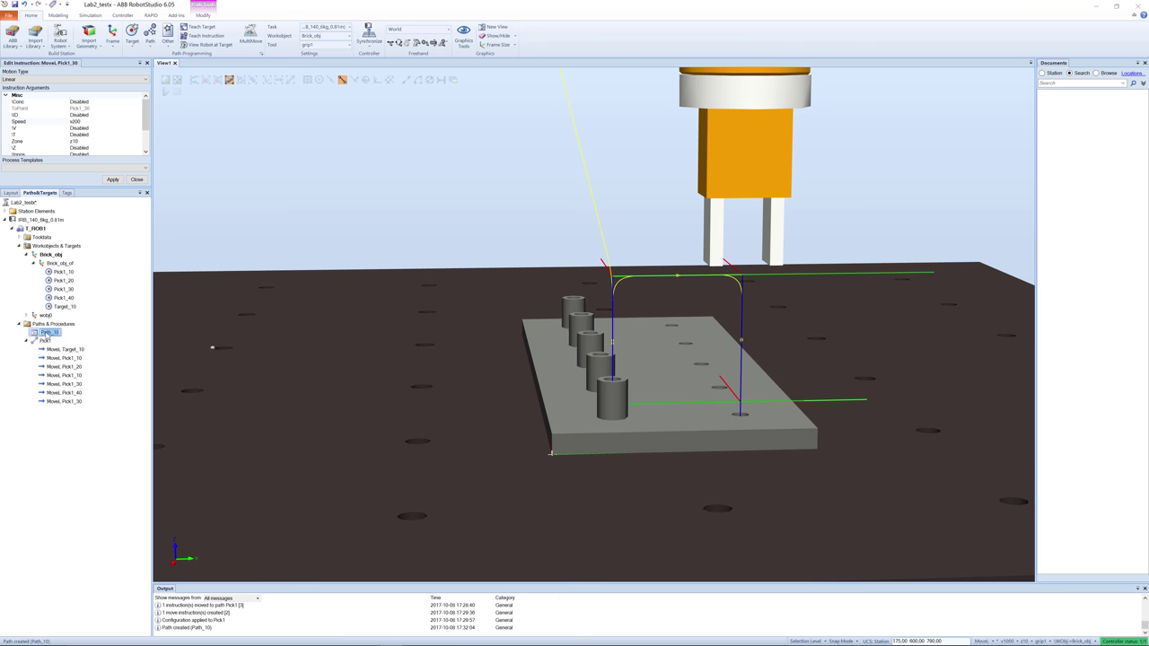
pyautogui.write('main')
pyautogui.press('Return')
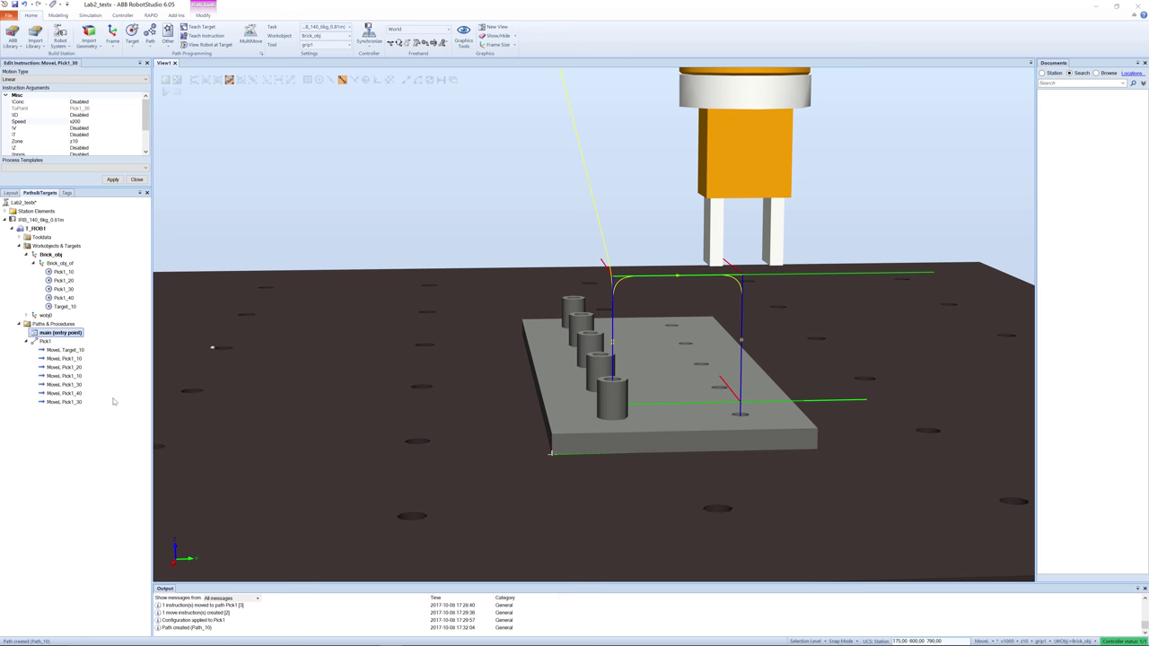
pyautogui.click(37, 341)
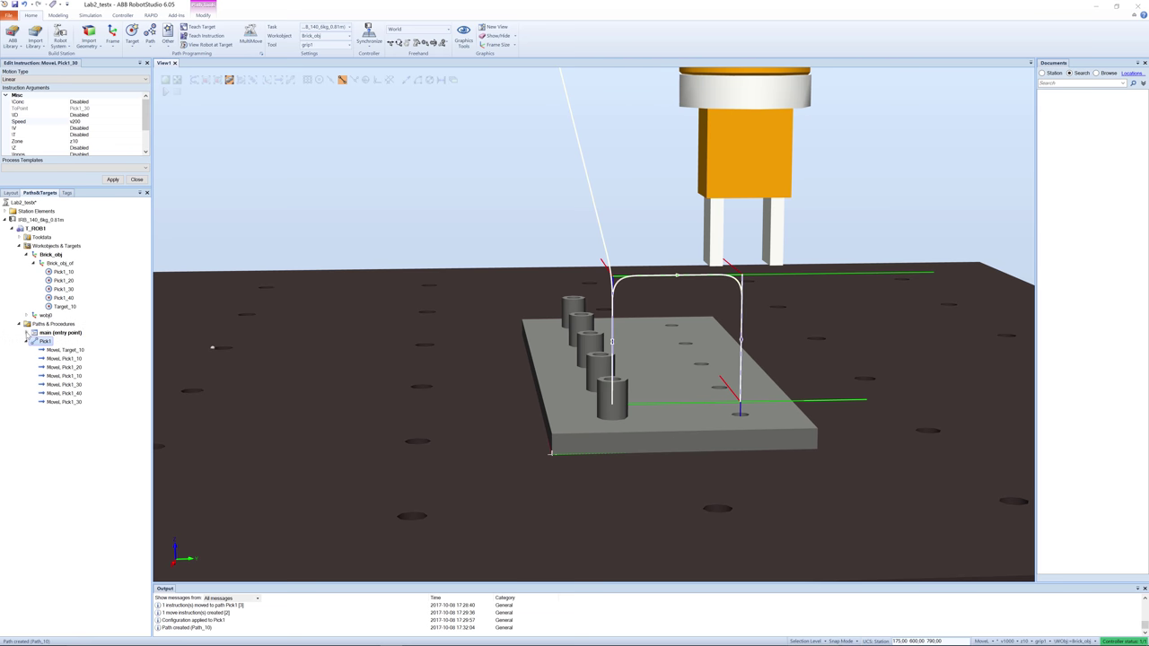
pyautogui.moveTo(30, 342); pyautogui.dragTo(53, 345)
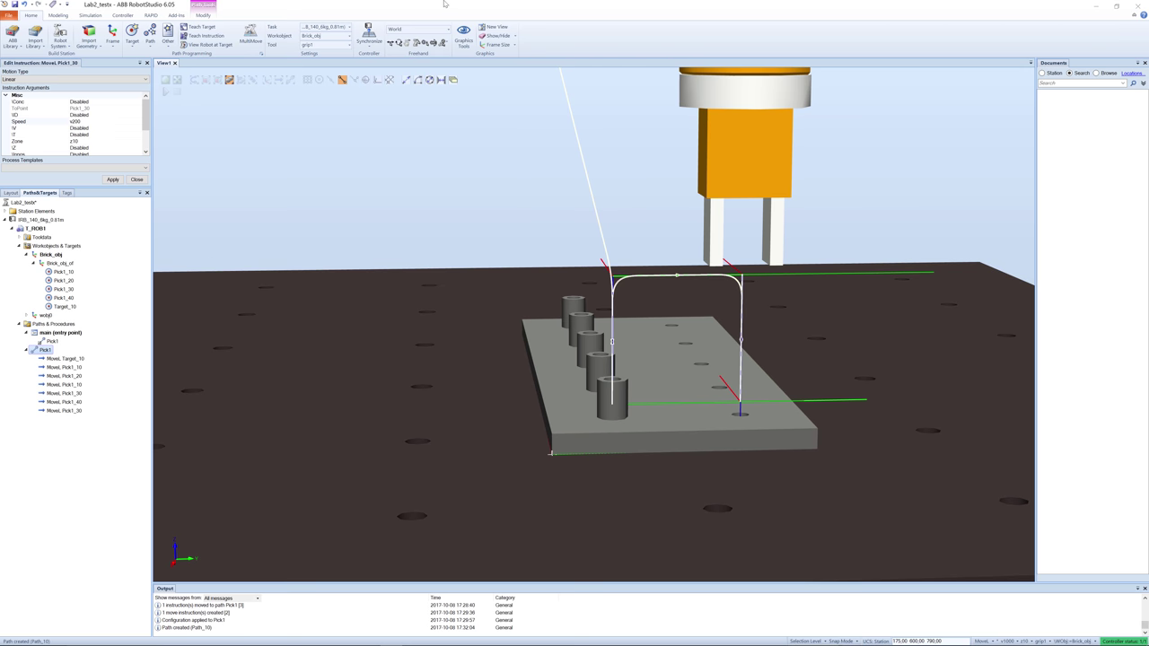
# - Synchronize the whole IRB_140_6kg_0.81m station to RAPID, including all paths and targets, the grip1 tooldata and the Brick_obj workobject
pyautogui.click(370, 50)
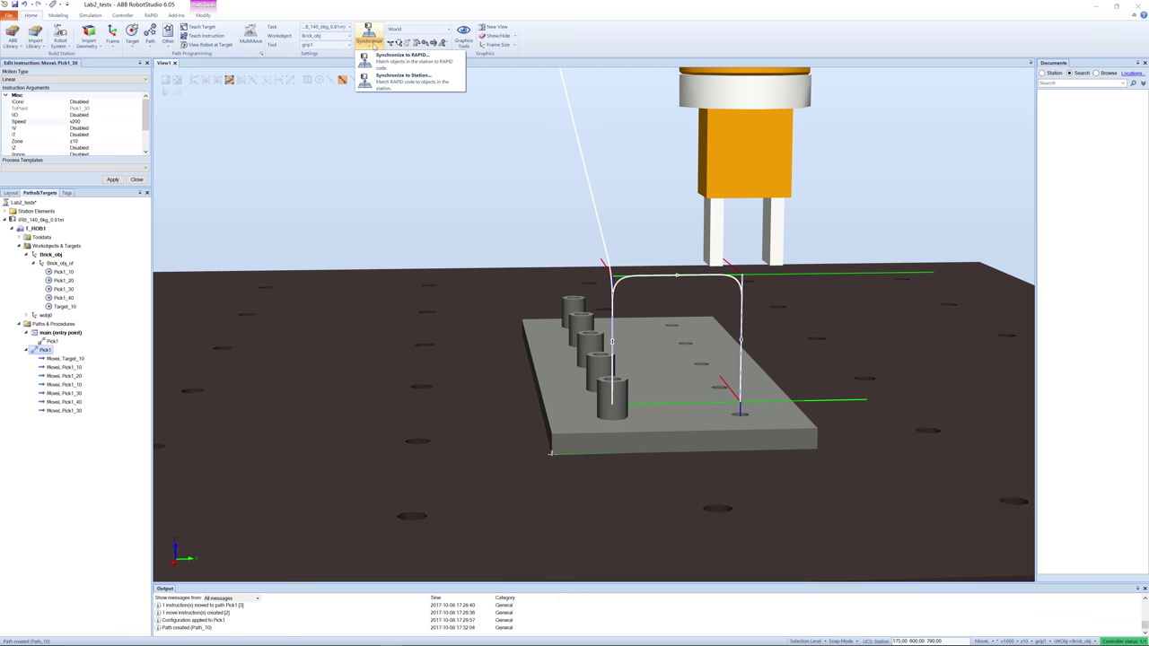
pyautogui.click(381, 61)
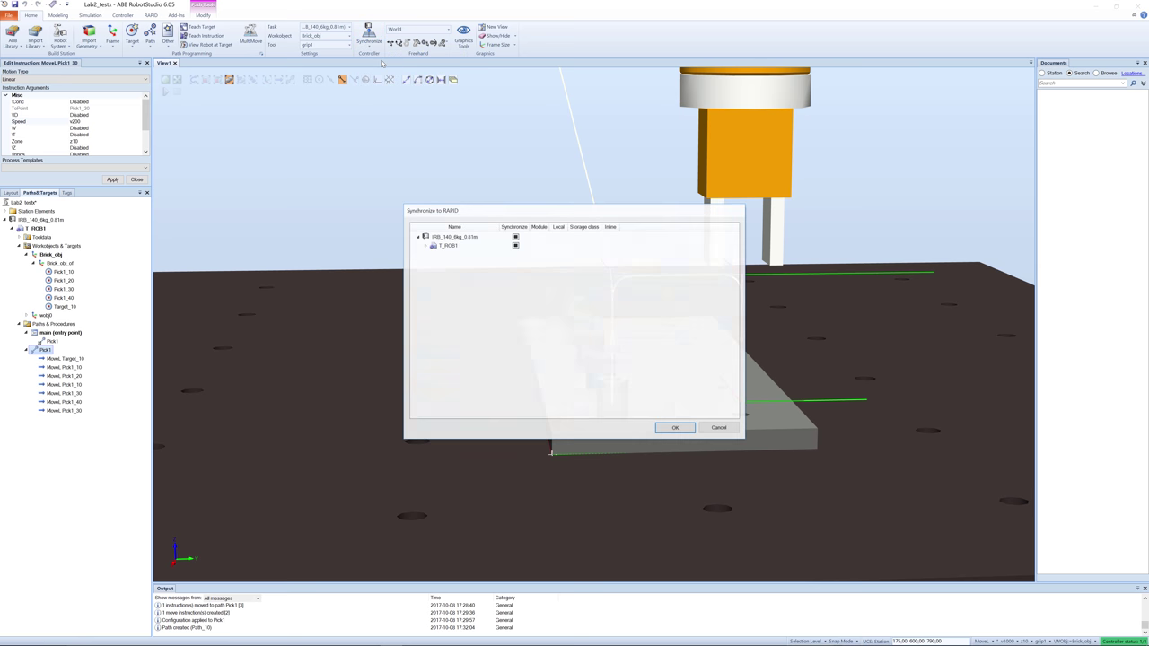
pyautogui.click(426, 246)
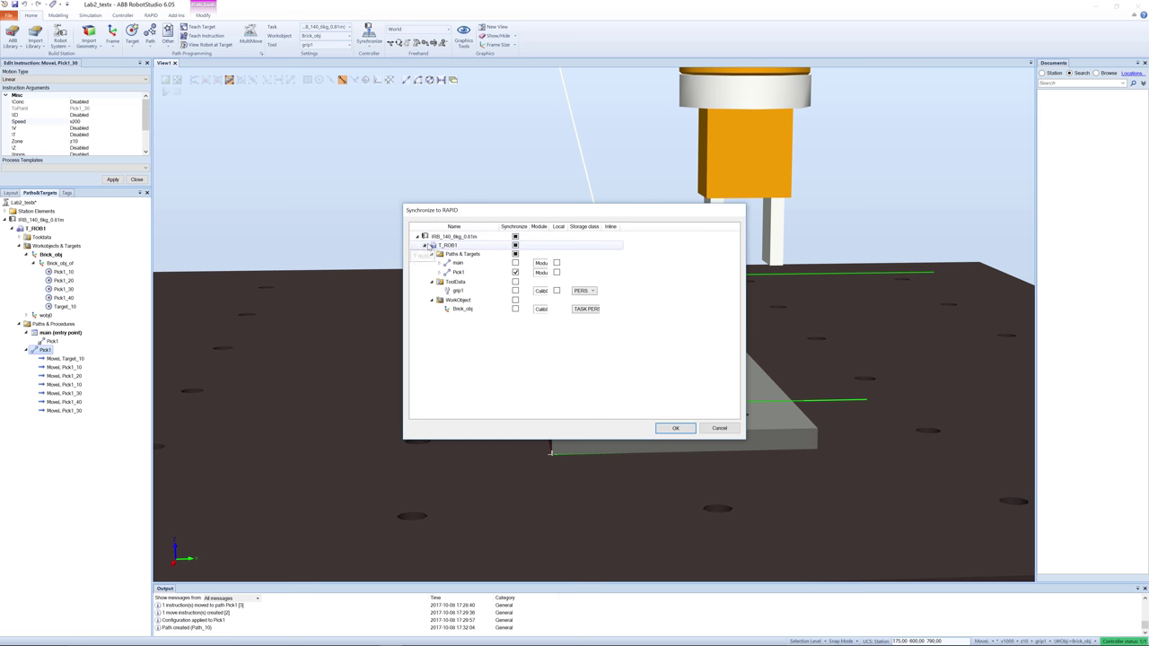
pyautogui.click(515, 237)
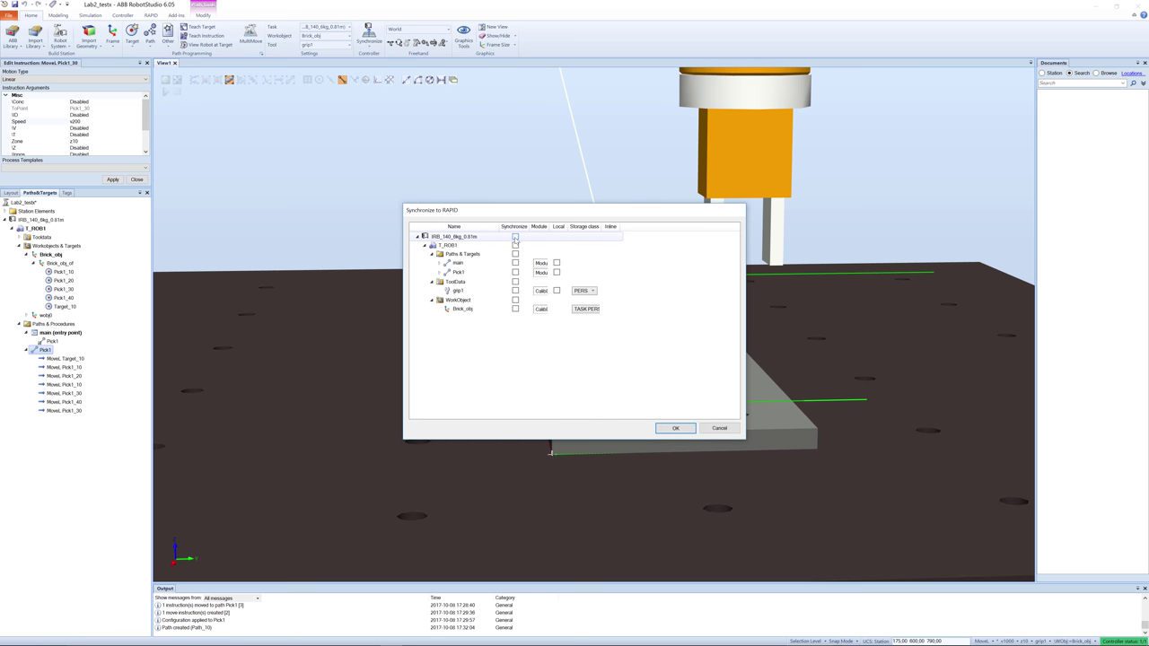
pyautogui.click(515, 237)
pyautogui.click(671, 430)
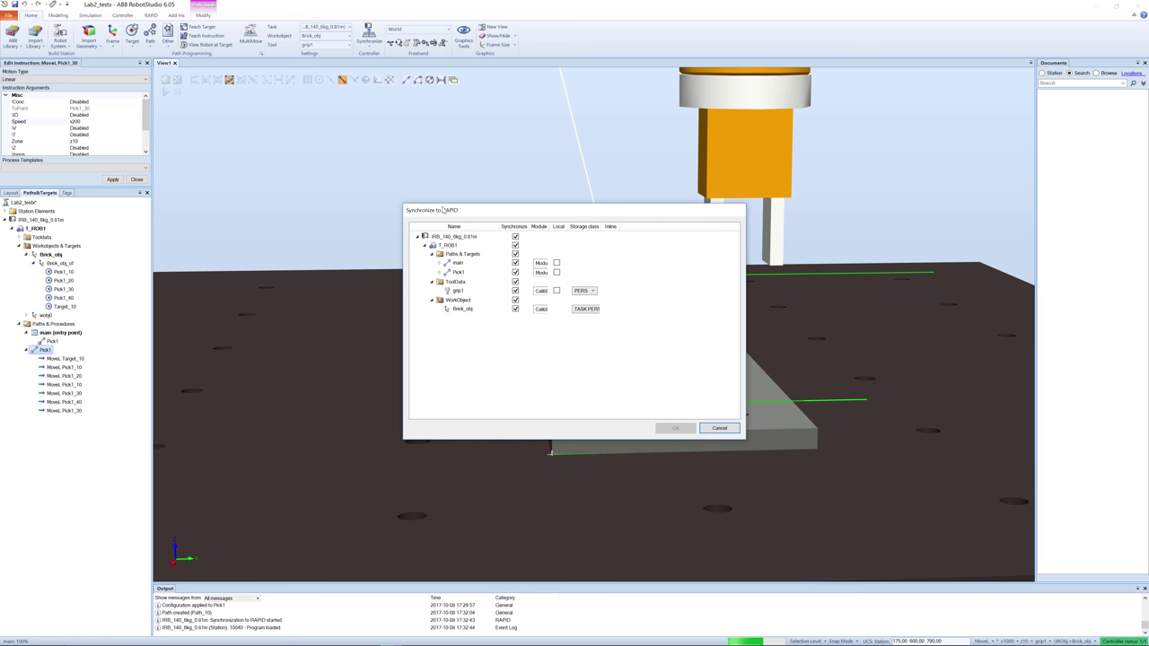
# - Close the instruction editing pane and open the RAPID code of Module1 in T_ROB1 to examine the generated procedures
pyautogui.click(151, 15)
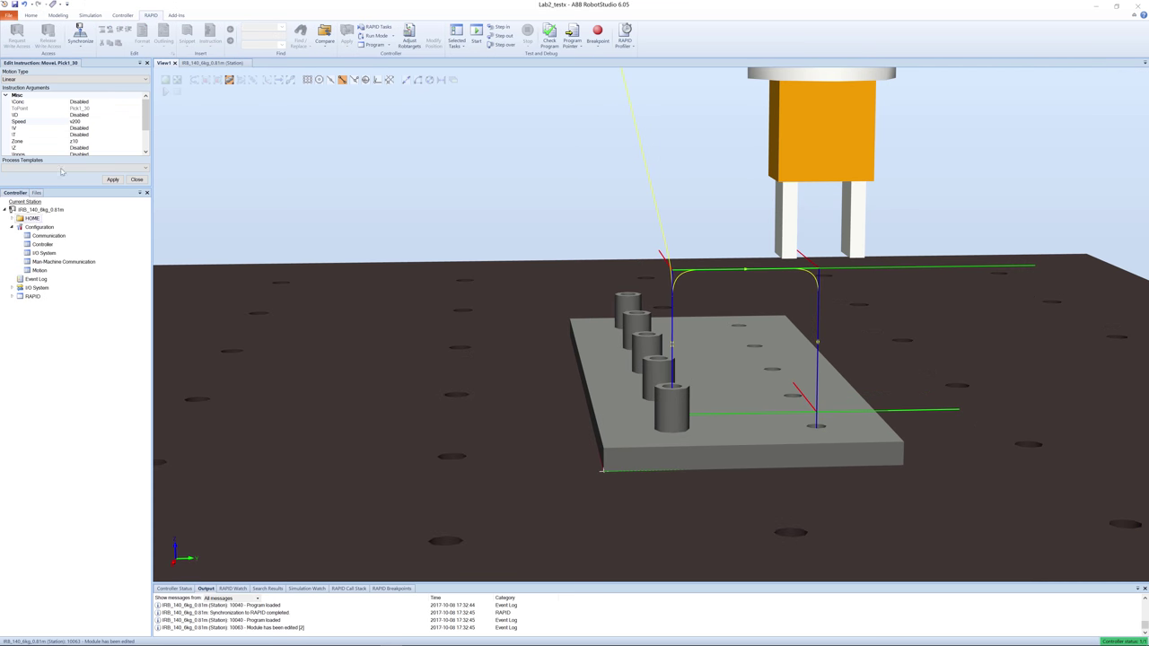
pyautogui.click(136, 179)
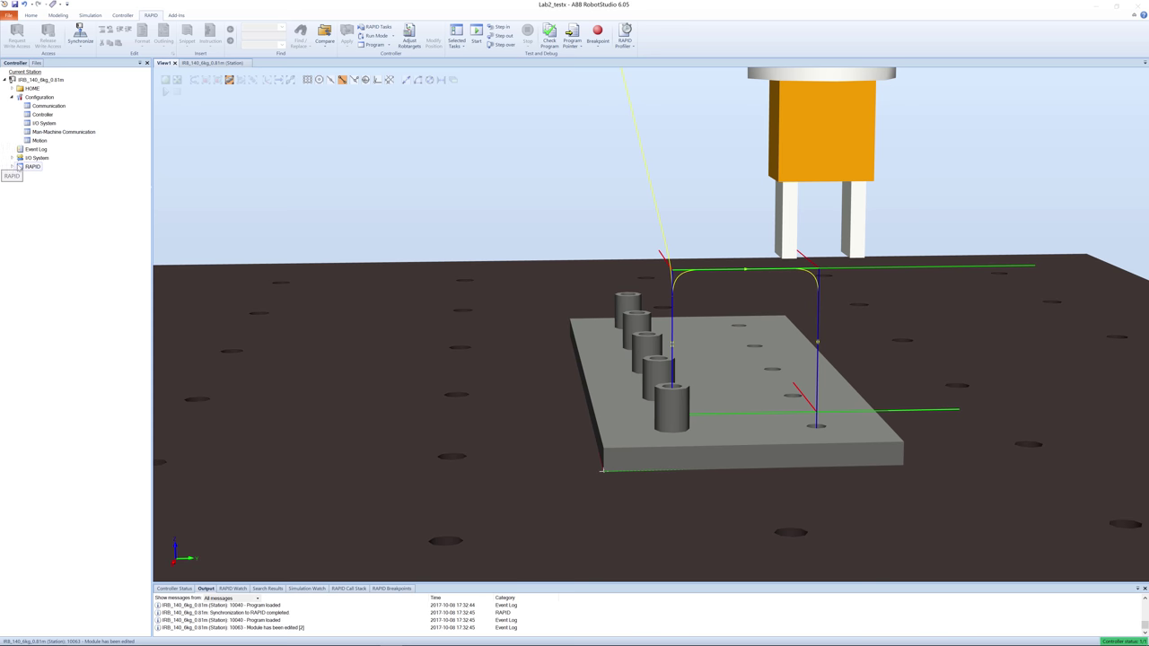
pyautogui.doubleClick(19, 168)
pyautogui.click(20, 177)
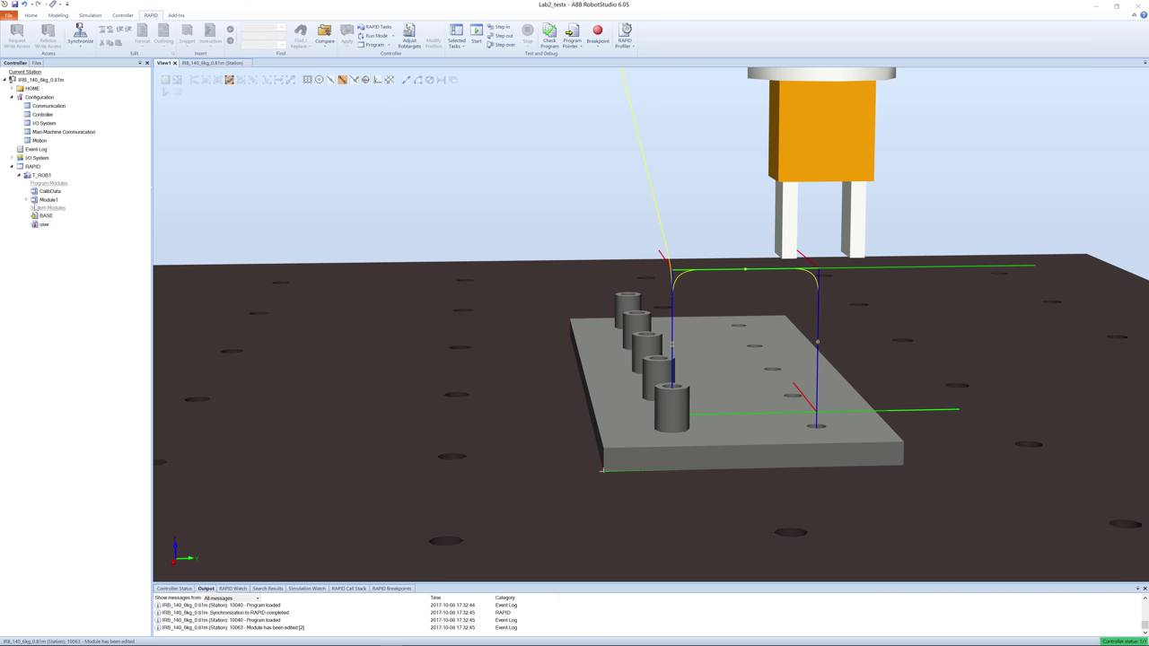
pyautogui.doubleClick(45, 199)
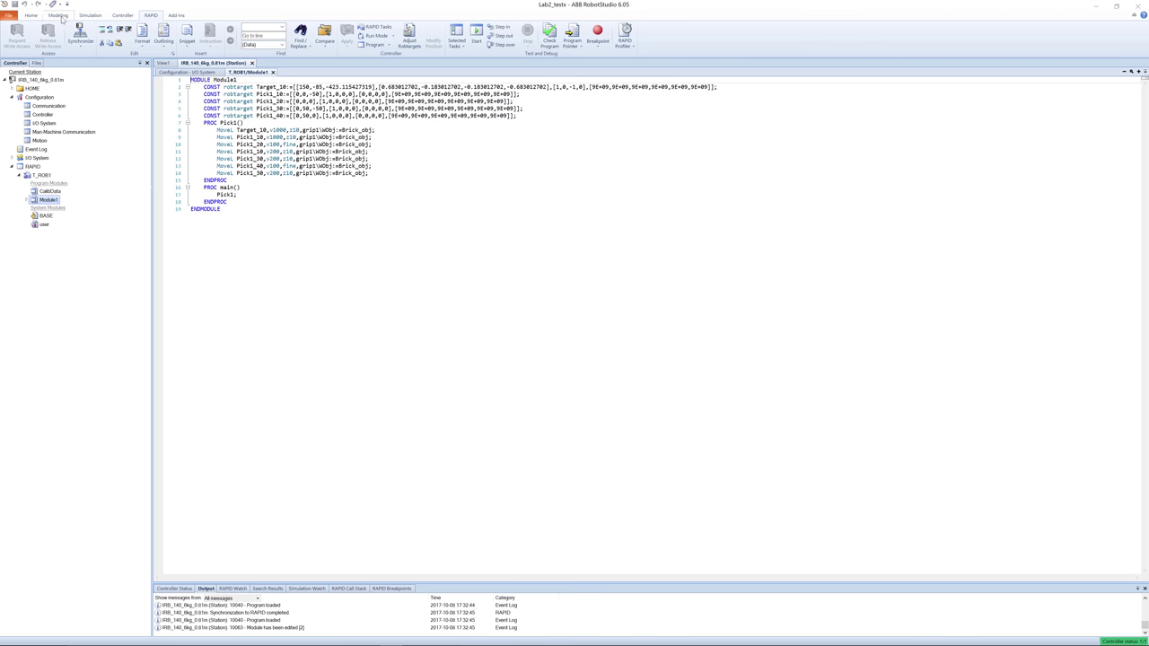
# - Open the simulation setup and check the entry point configured for the T_ROB1 task
pyautogui.click(90, 16)
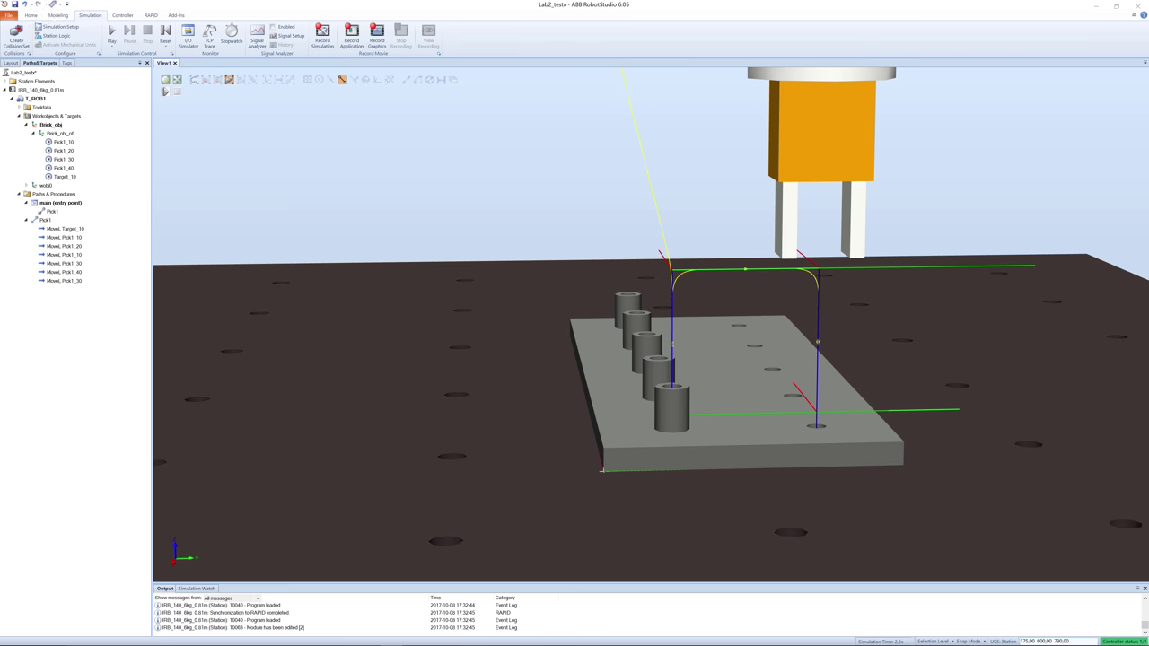
pyautogui.click(58, 27)
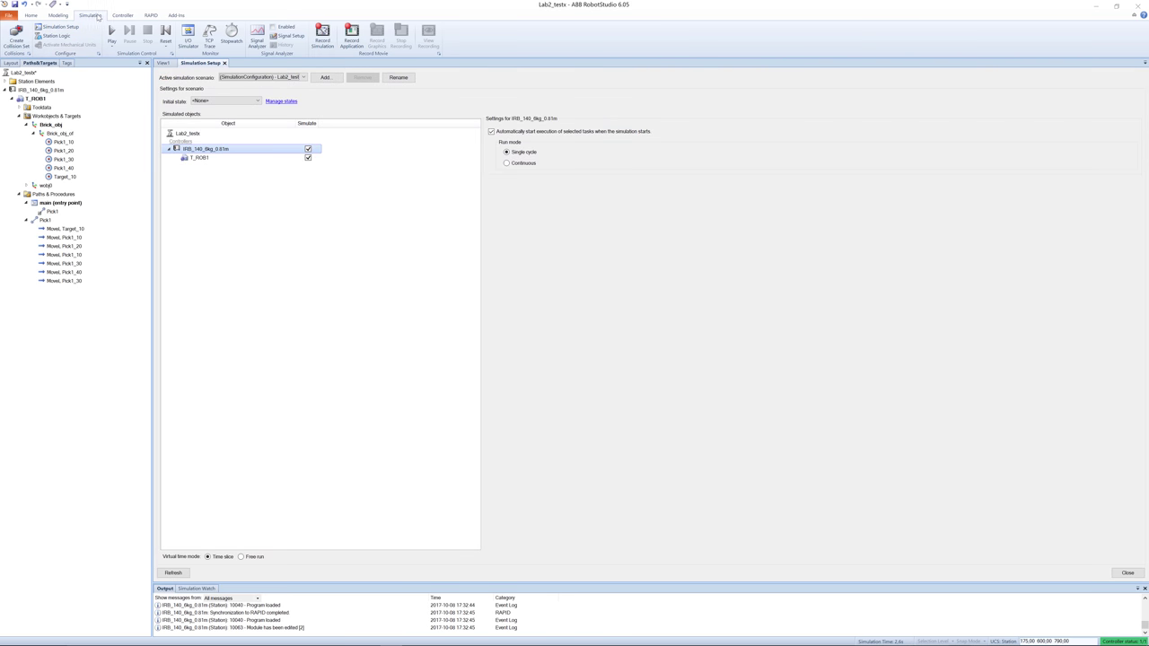
pyautogui.click(199, 158)
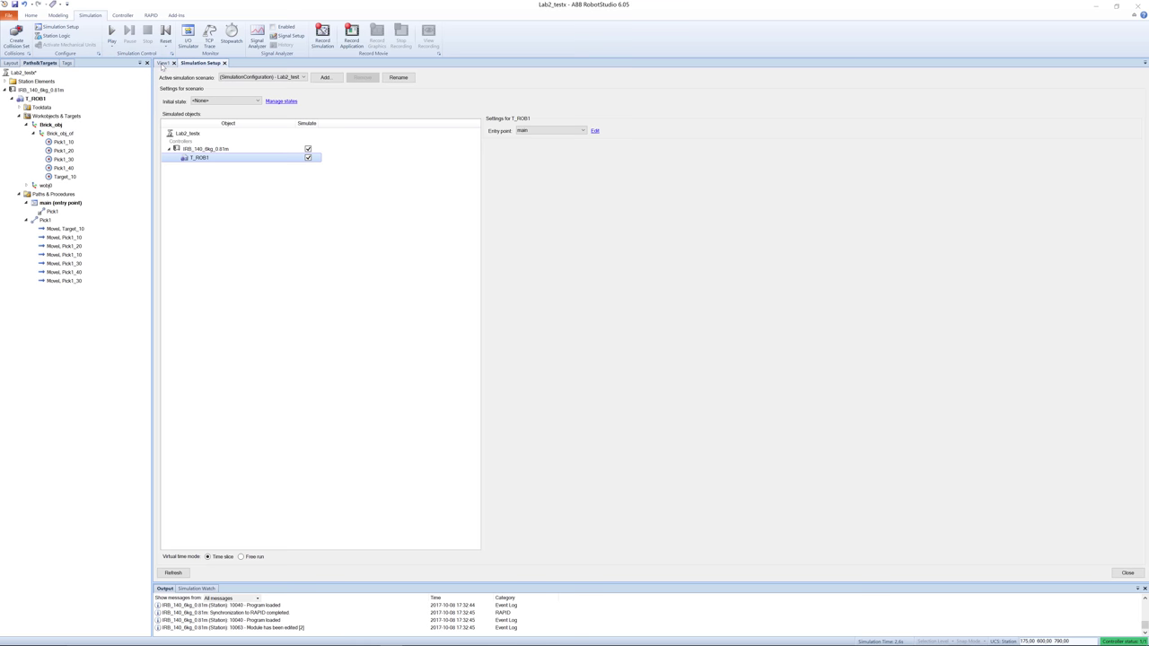
# - Run the simulation in the 3D station view and watch the robot follow the Pick1 path
pyautogui.click(163, 62)
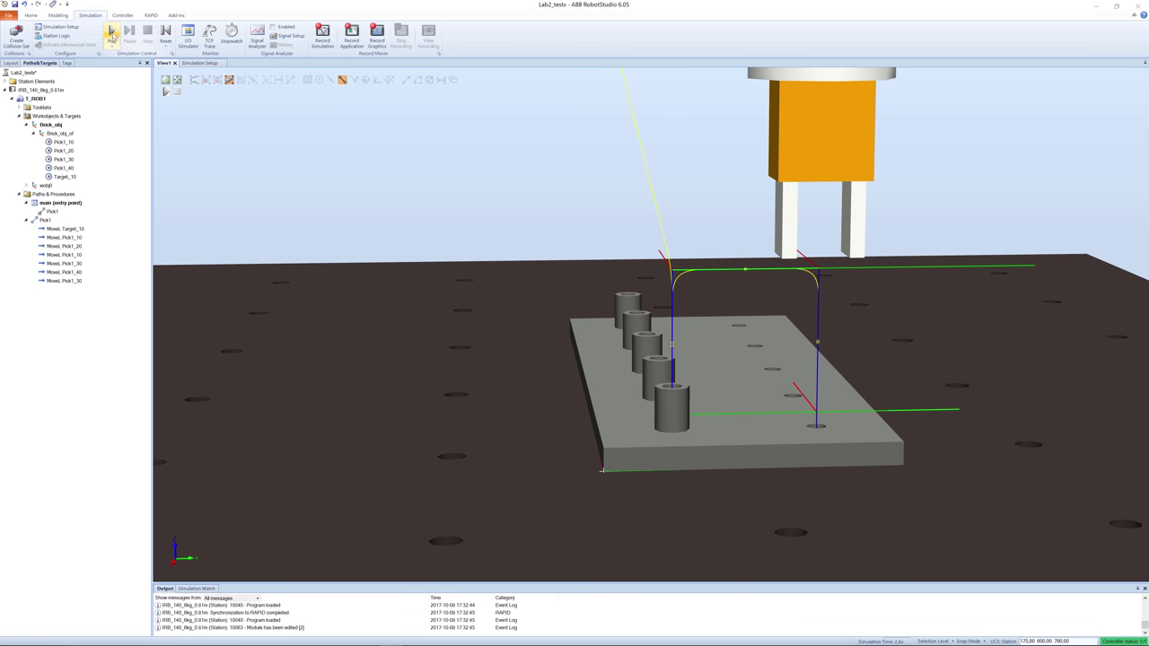
pyautogui.scroll(-8, 434, 211)
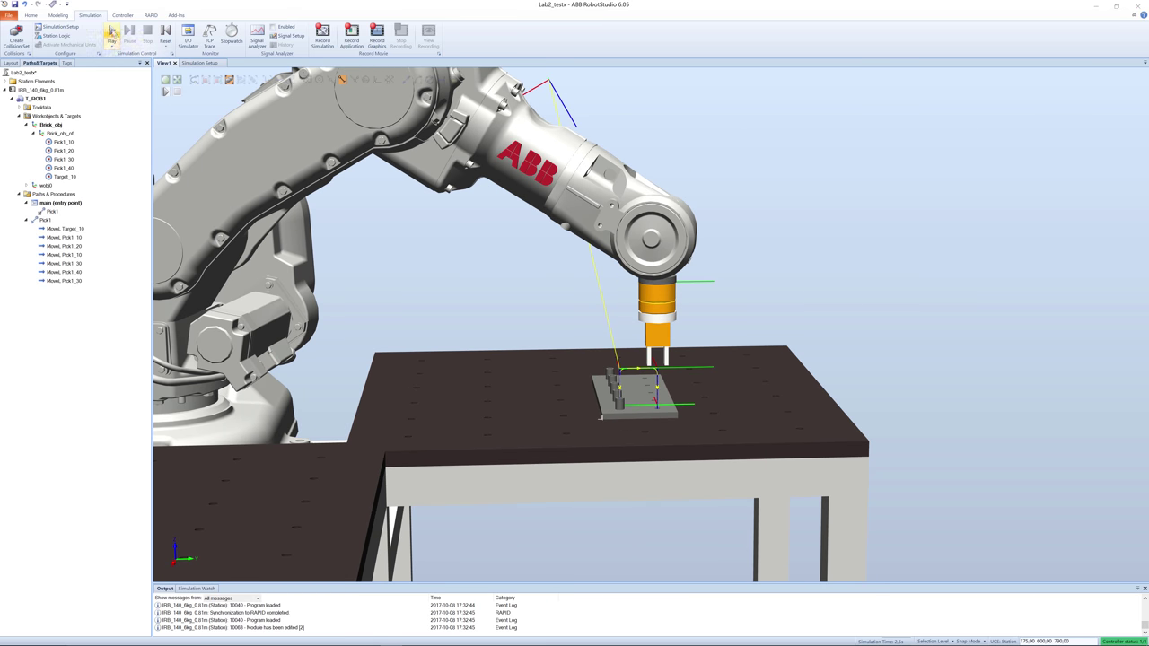
pyautogui.click(111, 33)
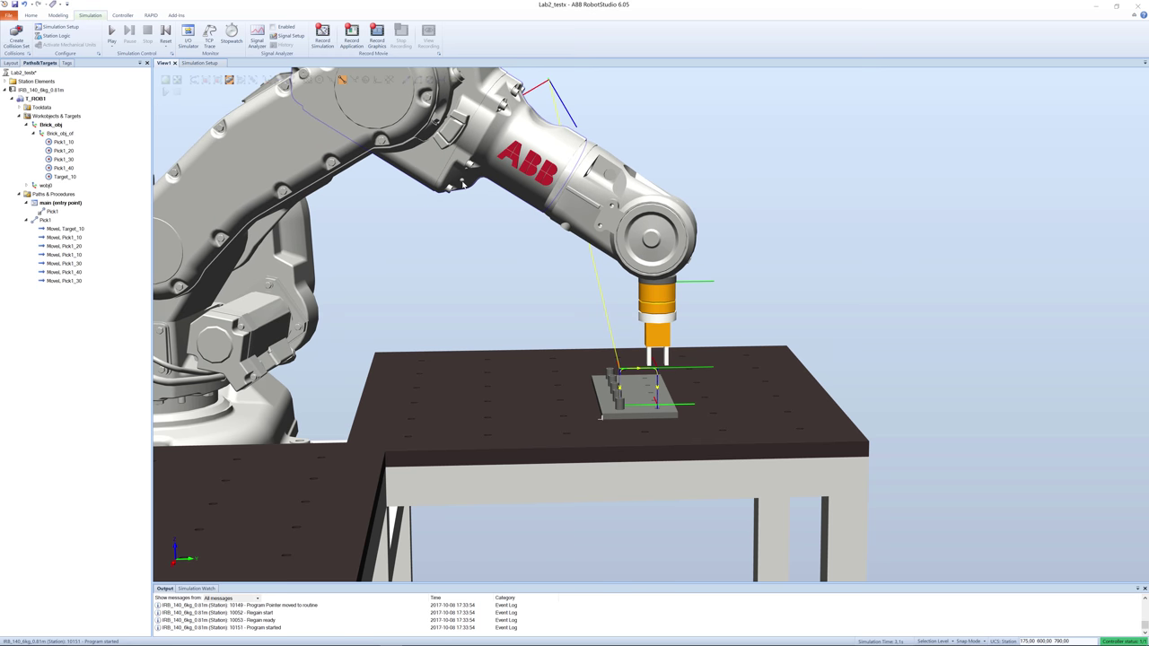
pyautogui.scroll(-2, 573, 245)
pyautogui.scroll(3, 577, 242)
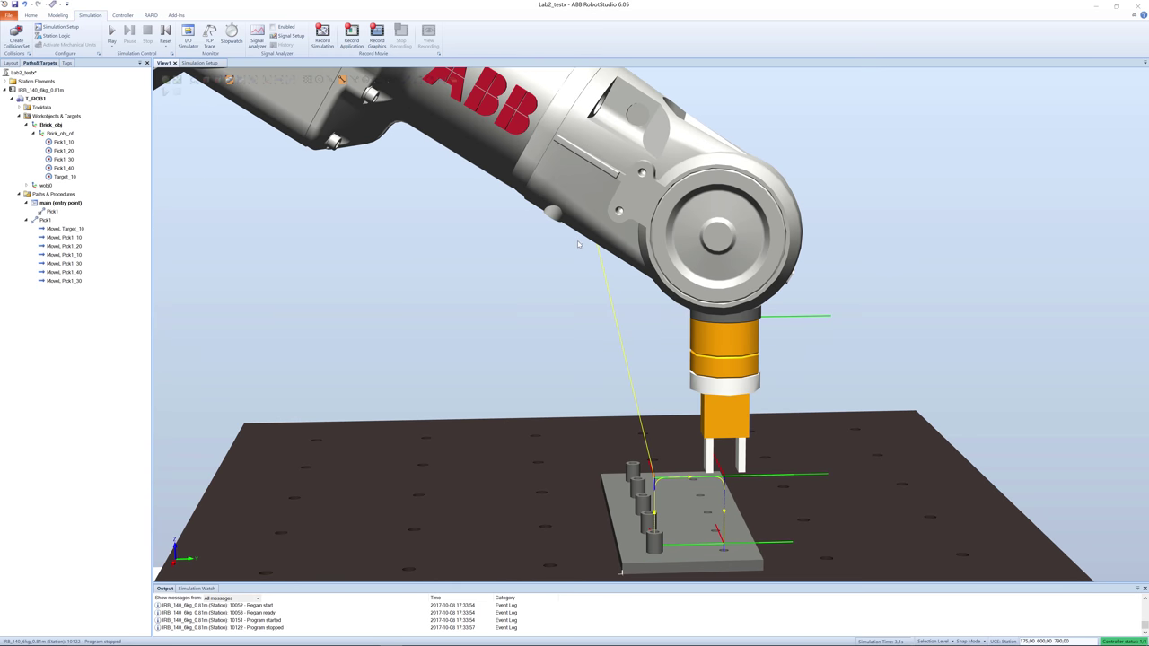
pyautogui.scroll(4, 612, 223)
pyautogui.scroll(-5, 612, 230)
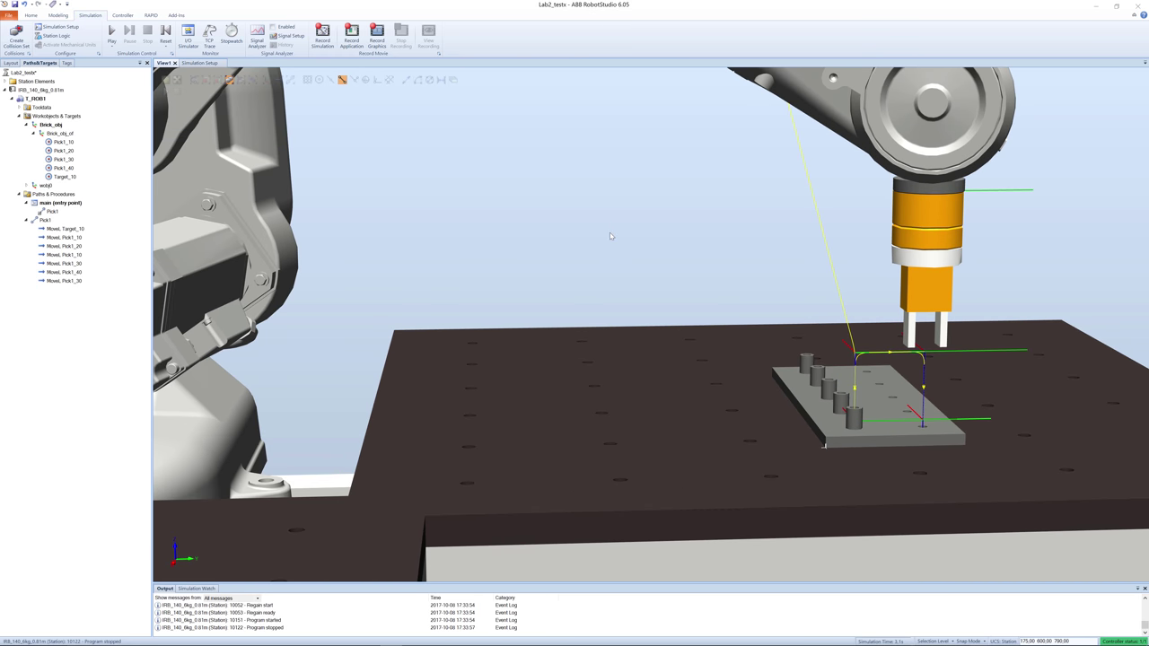
# - Insert a WaitTime action instruction with time 0.3 after MoveL Pick1_20 in the Pick1 path
pyautogui.click(30, 15)
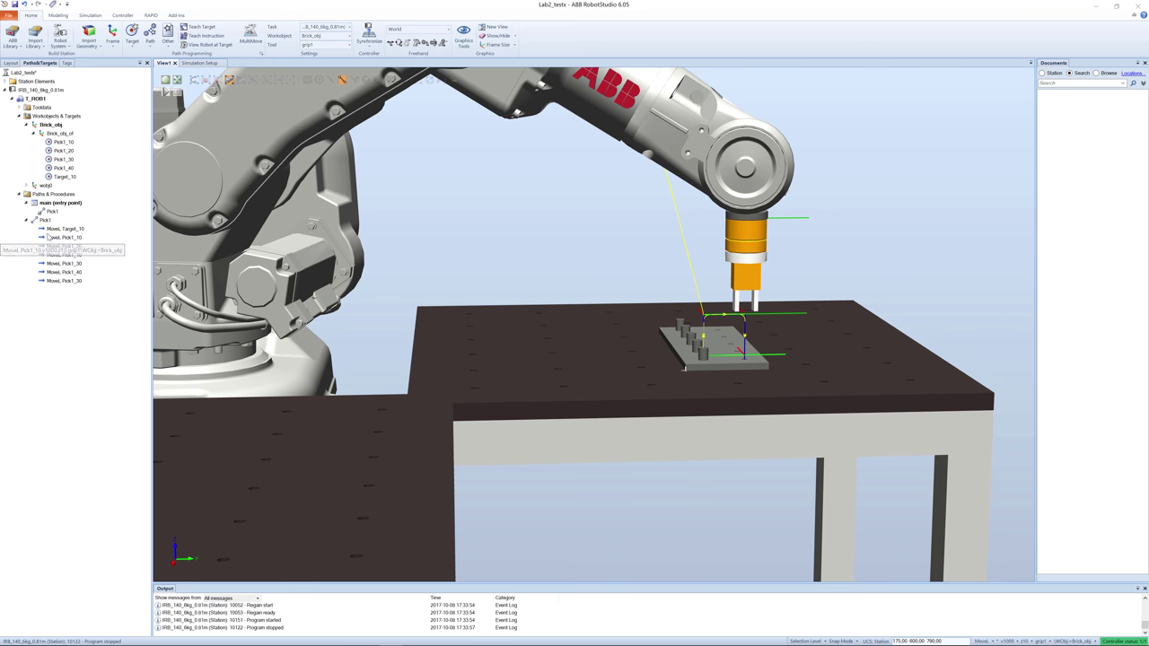
pyautogui.click(47, 237)
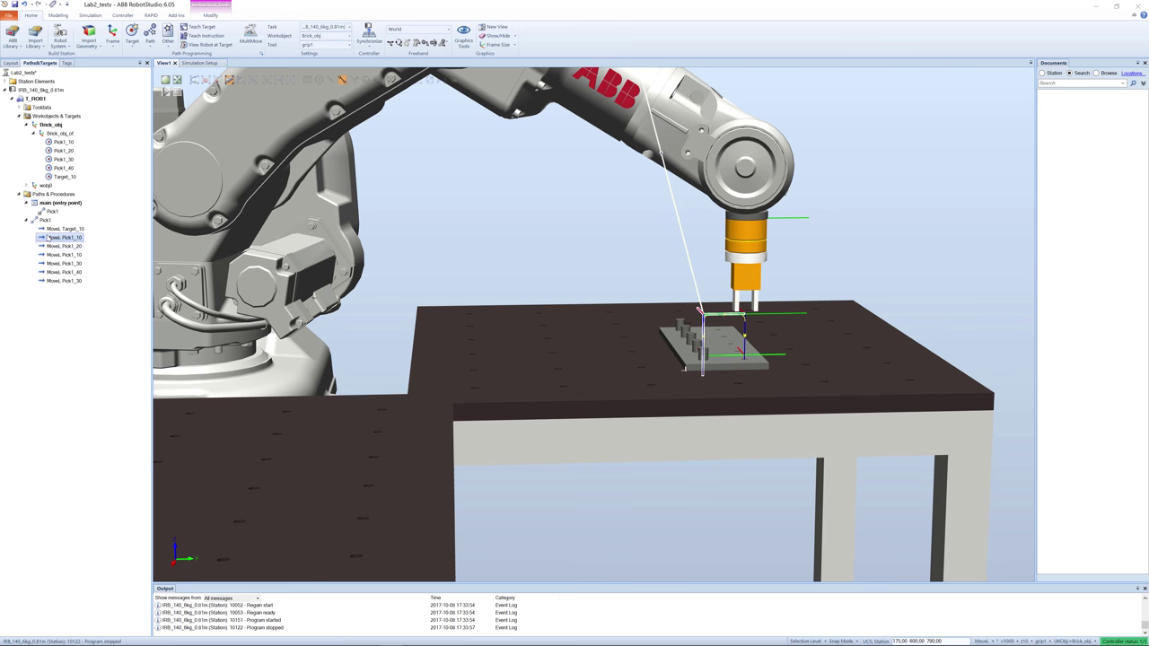
pyautogui.click(49, 247)
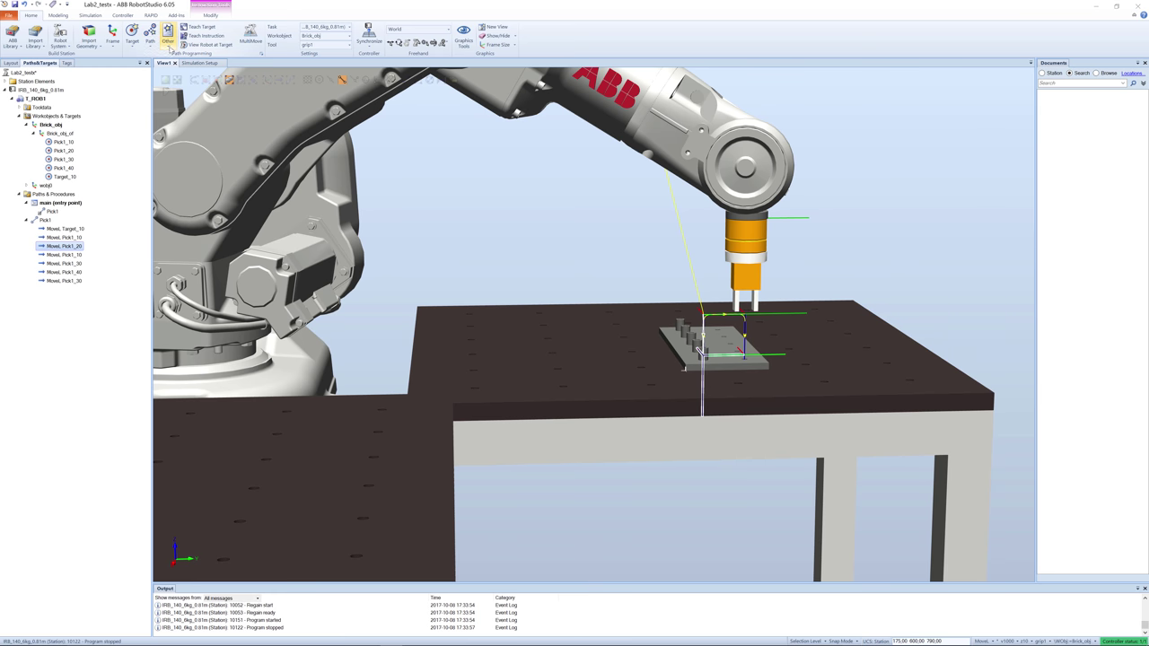
pyautogui.click(168, 44)
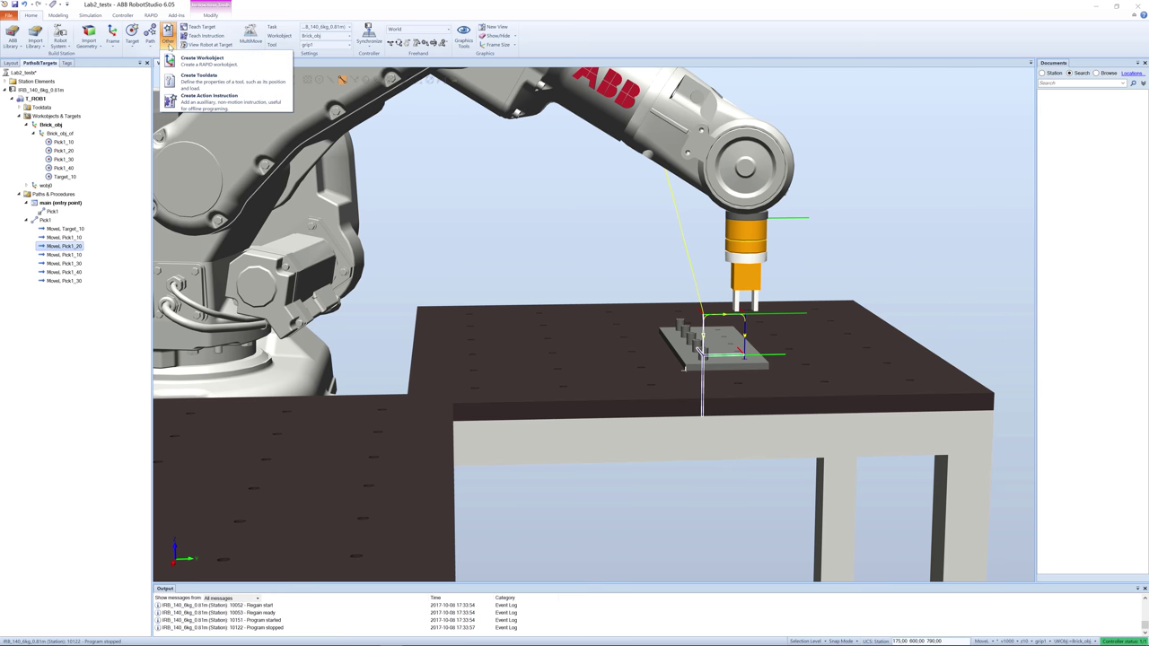
pyautogui.click(168, 103)
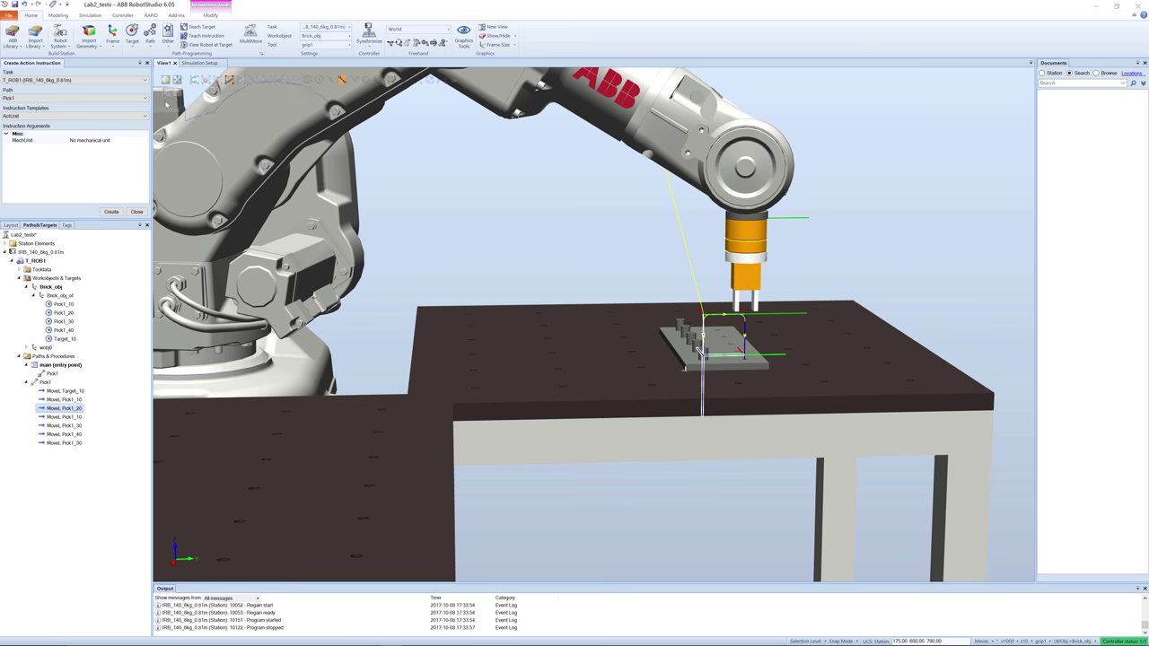
pyautogui.click(31, 116)
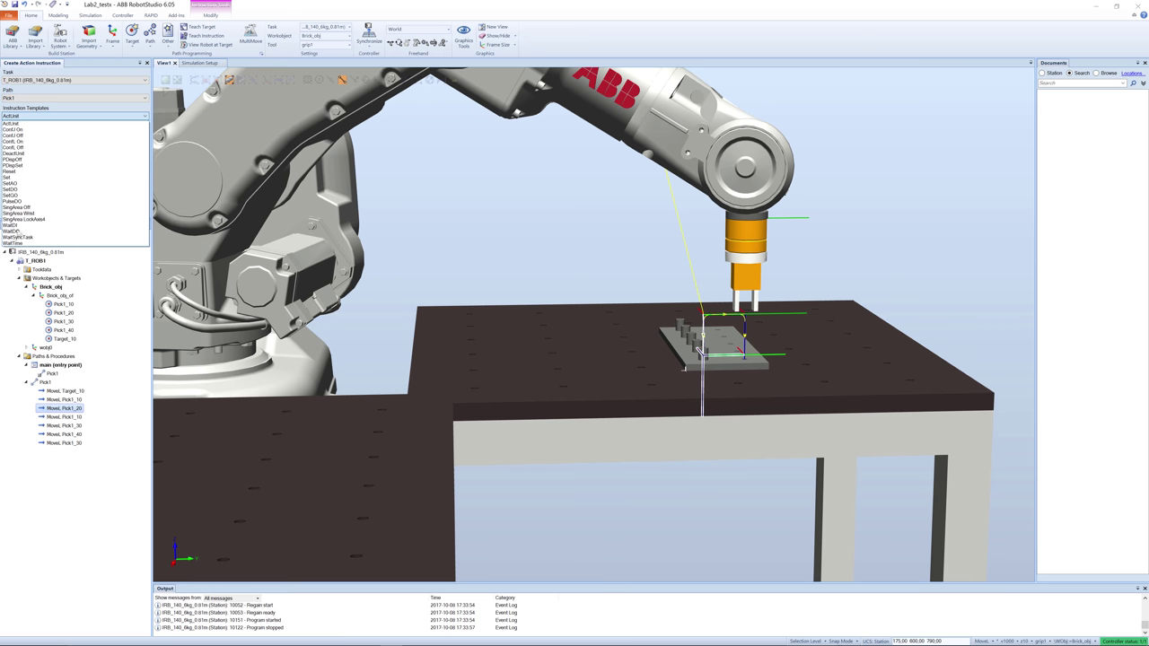
pyautogui.click(16, 244)
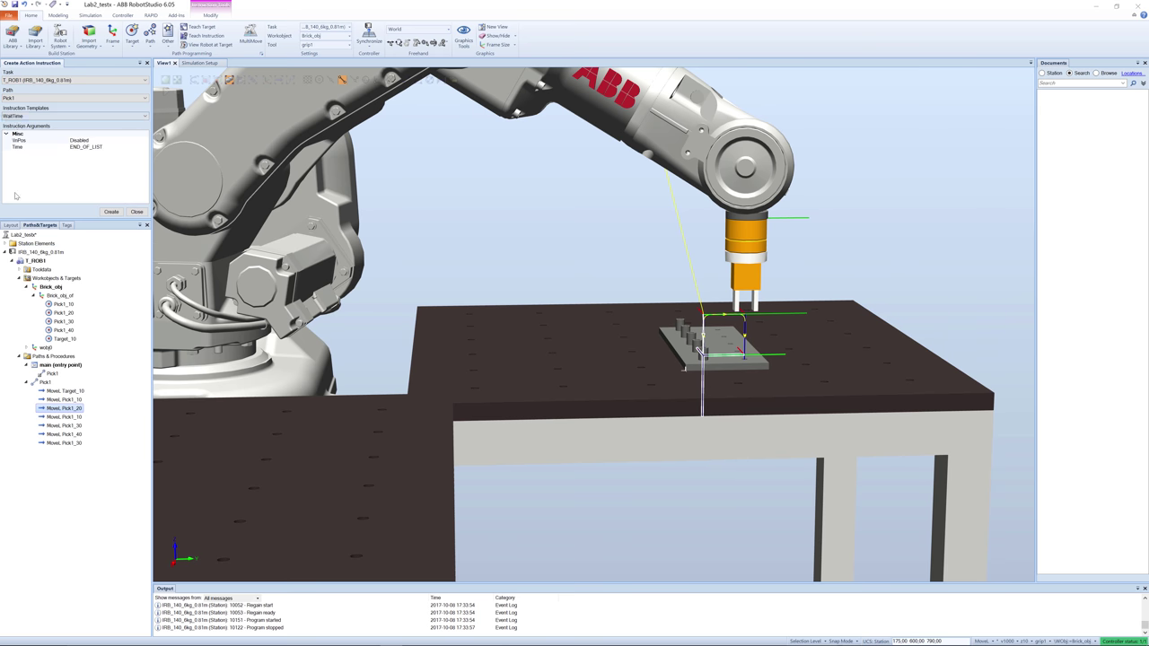
pyautogui.click(77, 149)
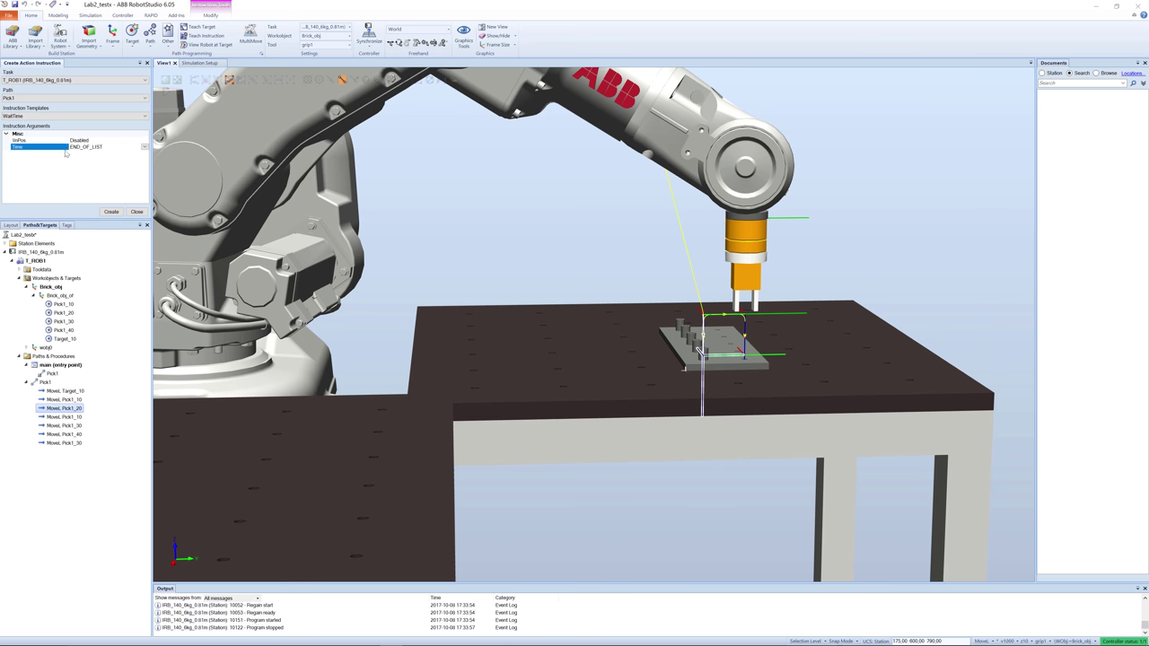
pyautogui.click(102, 148)
pyautogui.write('0.3')
pyautogui.click(110, 213)
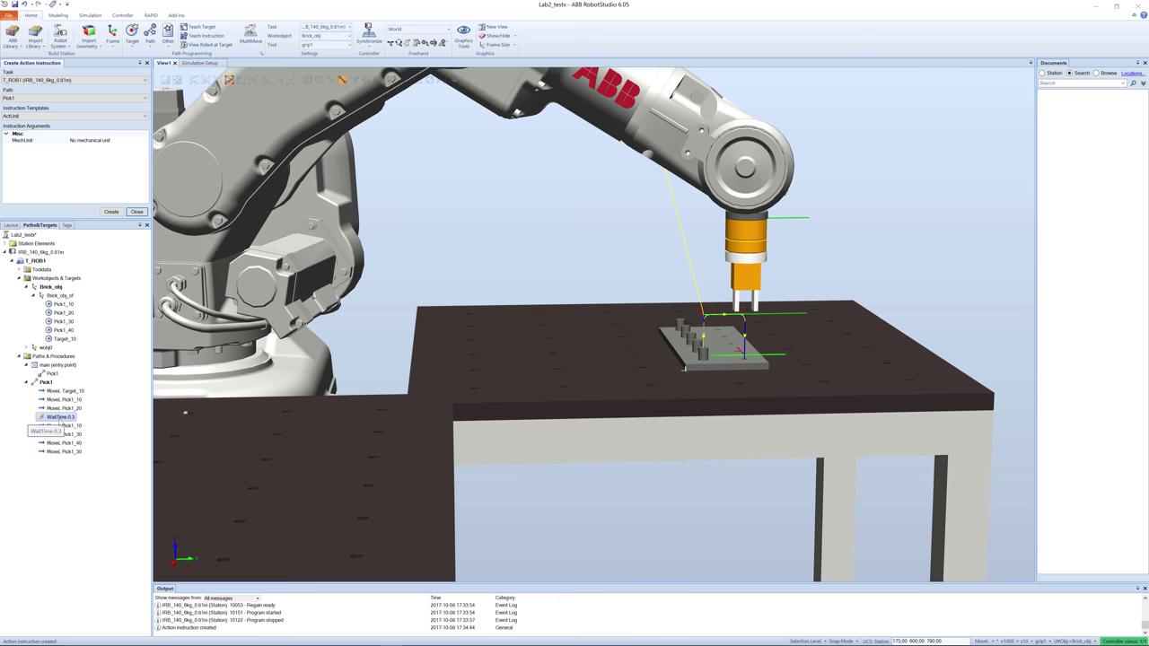
# - Copy the WaitTime 0.3 instruction and paste it after MoveL Pick1_40 in the Pick1 path
pyautogui.rightClick(56, 421)
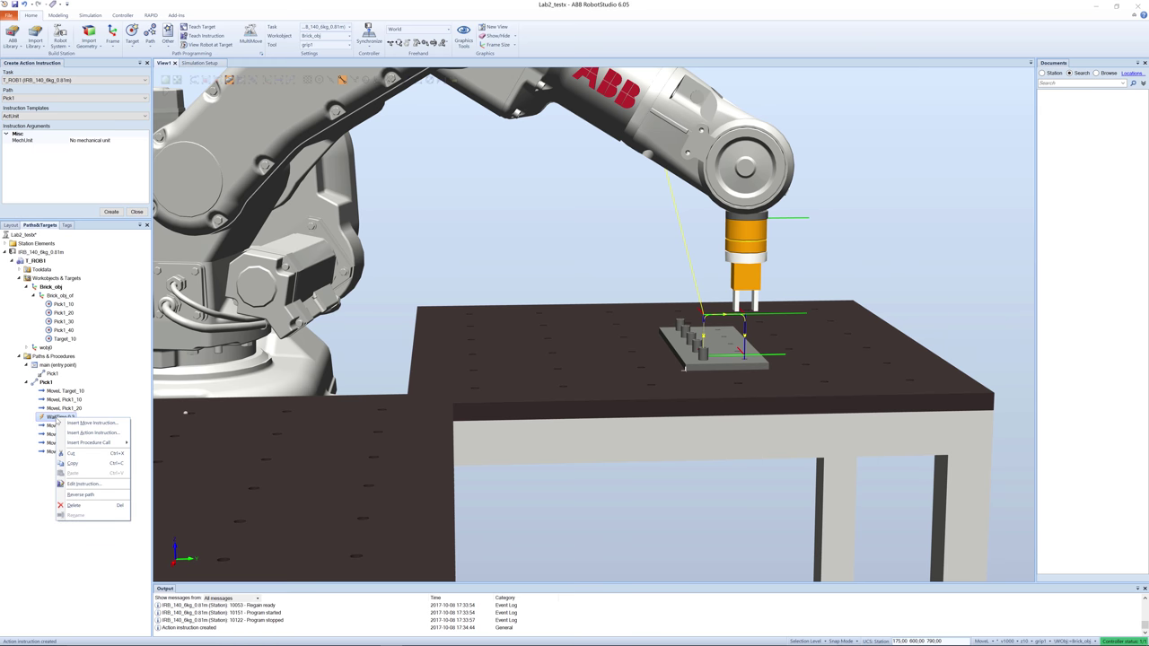
pyautogui.click(75, 463)
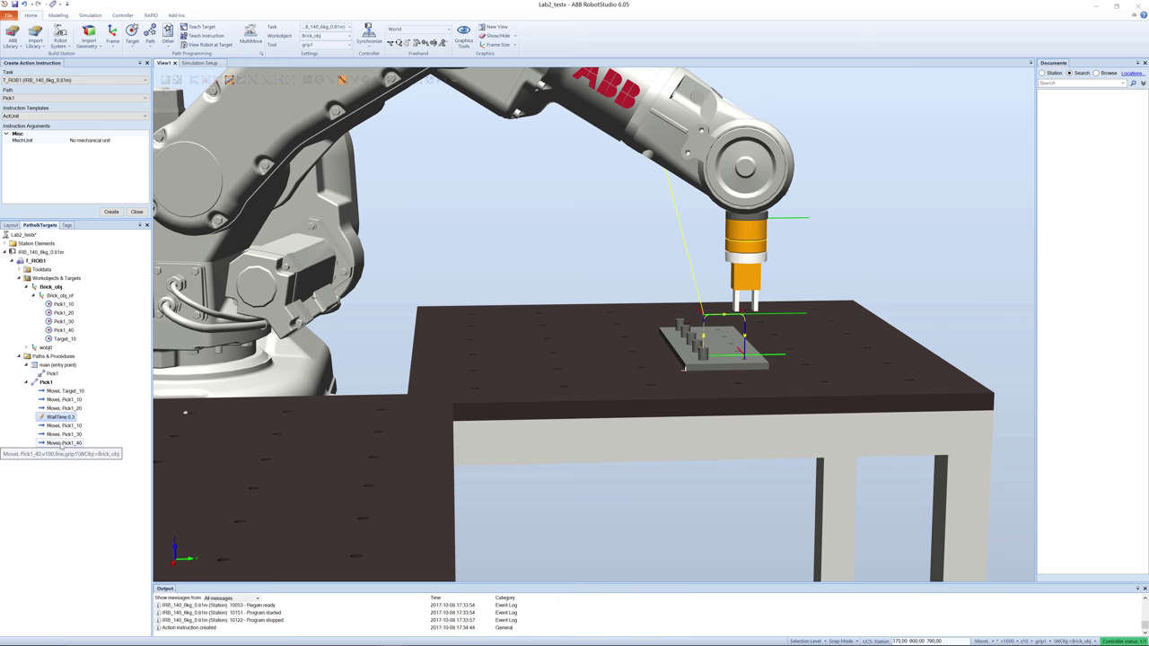
pyautogui.click(62, 444)
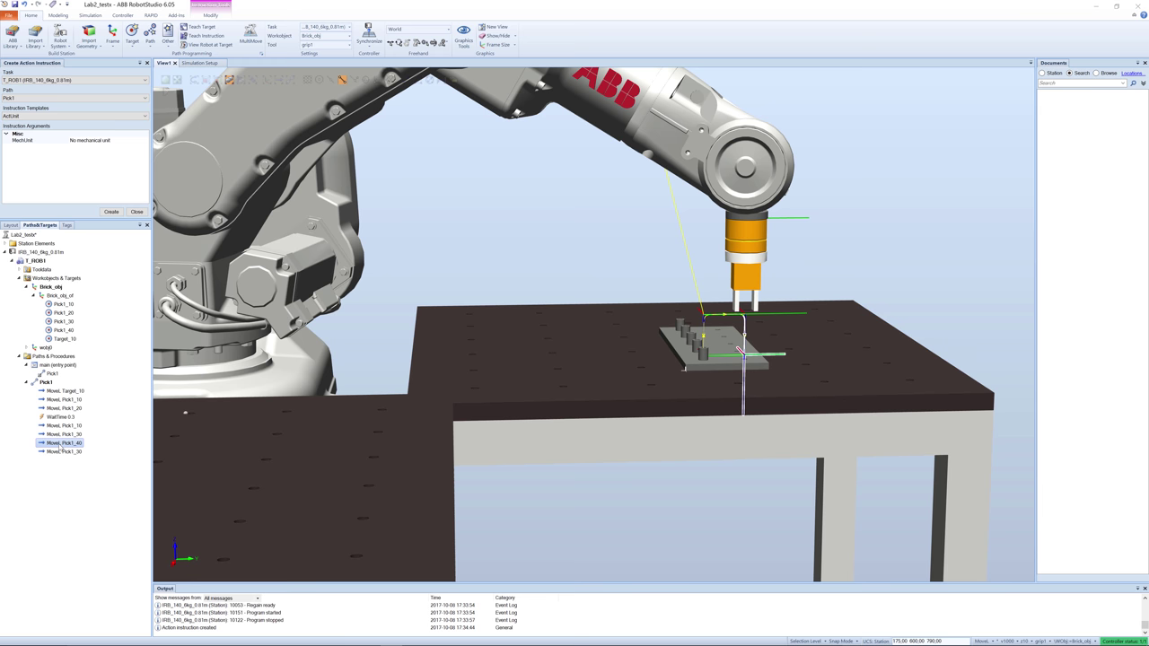
pyautogui.rightClick(62, 444)
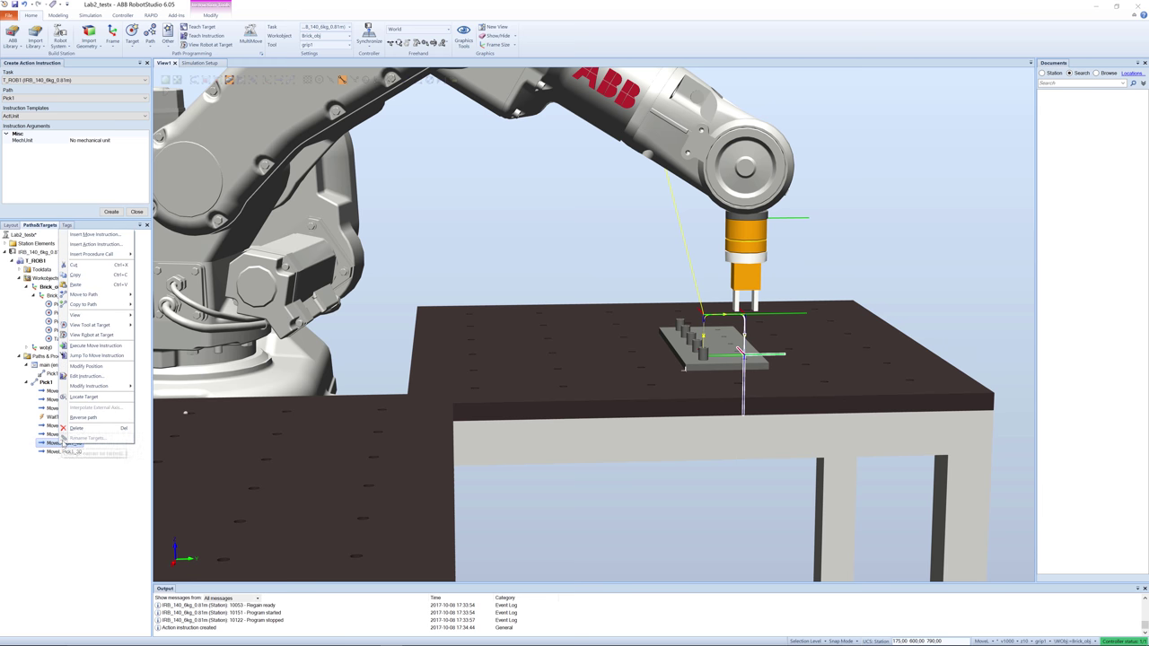
pyautogui.click(75, 284)
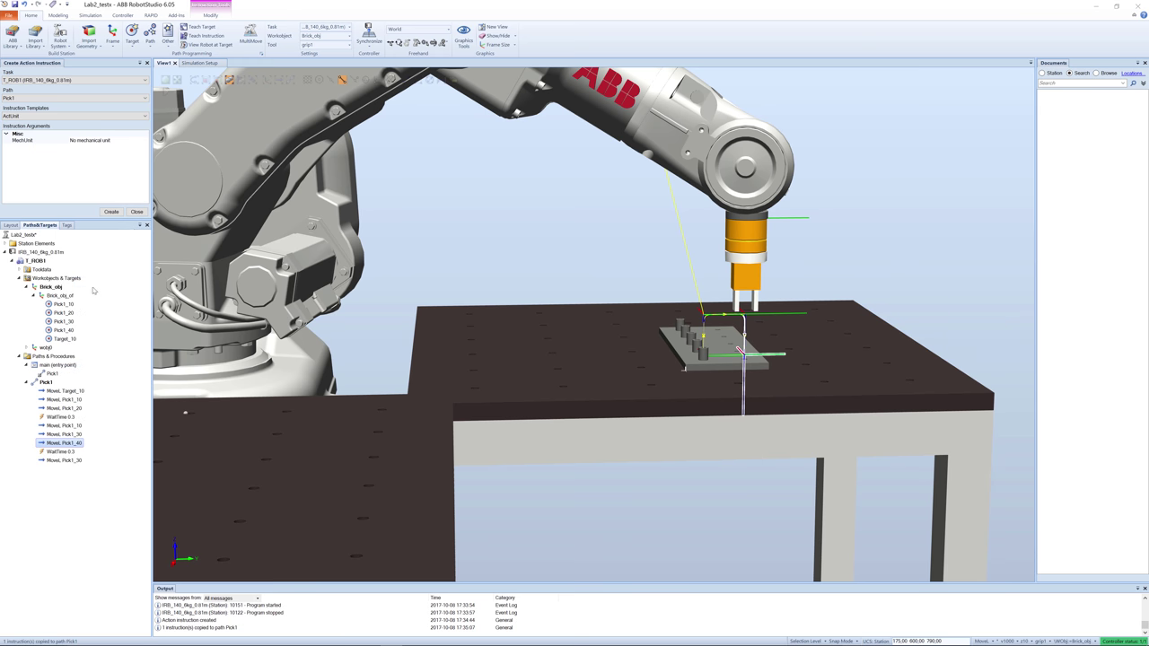
pyautogui.click(59, 452)
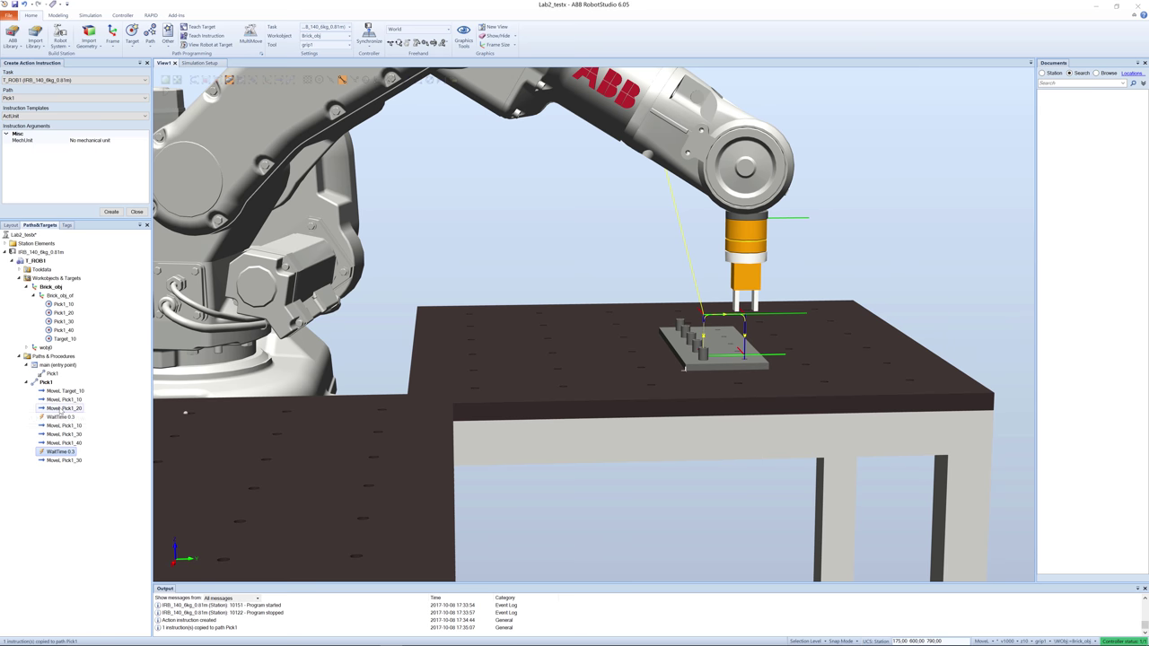
# - Insert a SetDO action instruction with signal GripperClose and value 1 after MoveL Pick1_20 in the Pick1 path
pyautogui.click(63, 408)
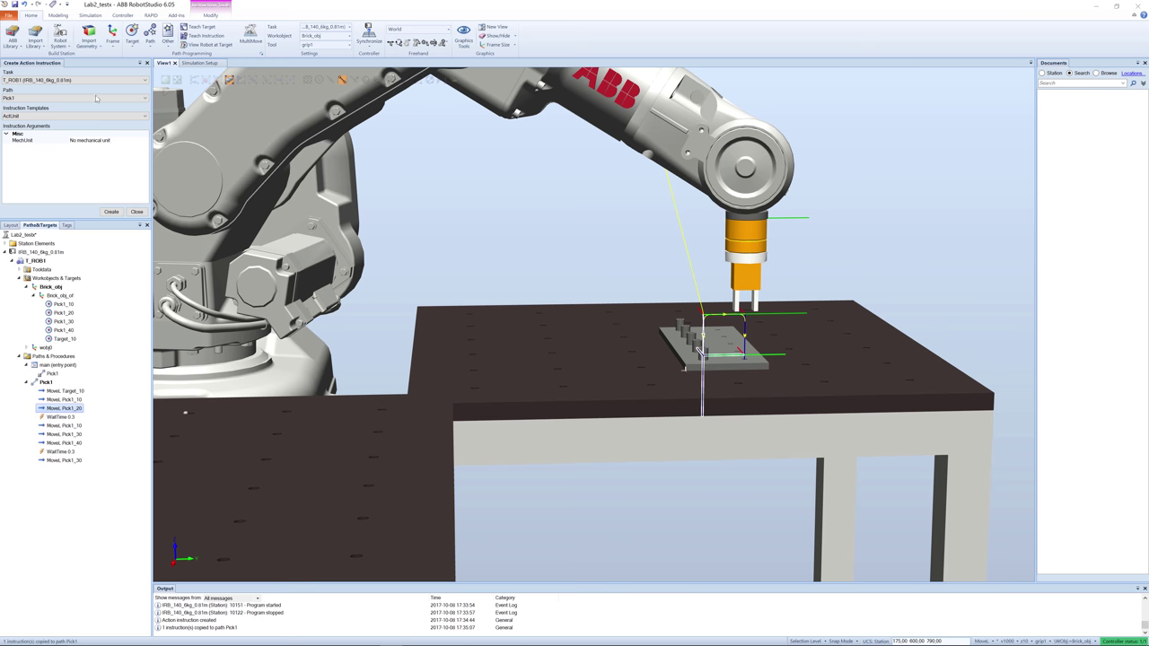
pyautogui.click(66, 116)
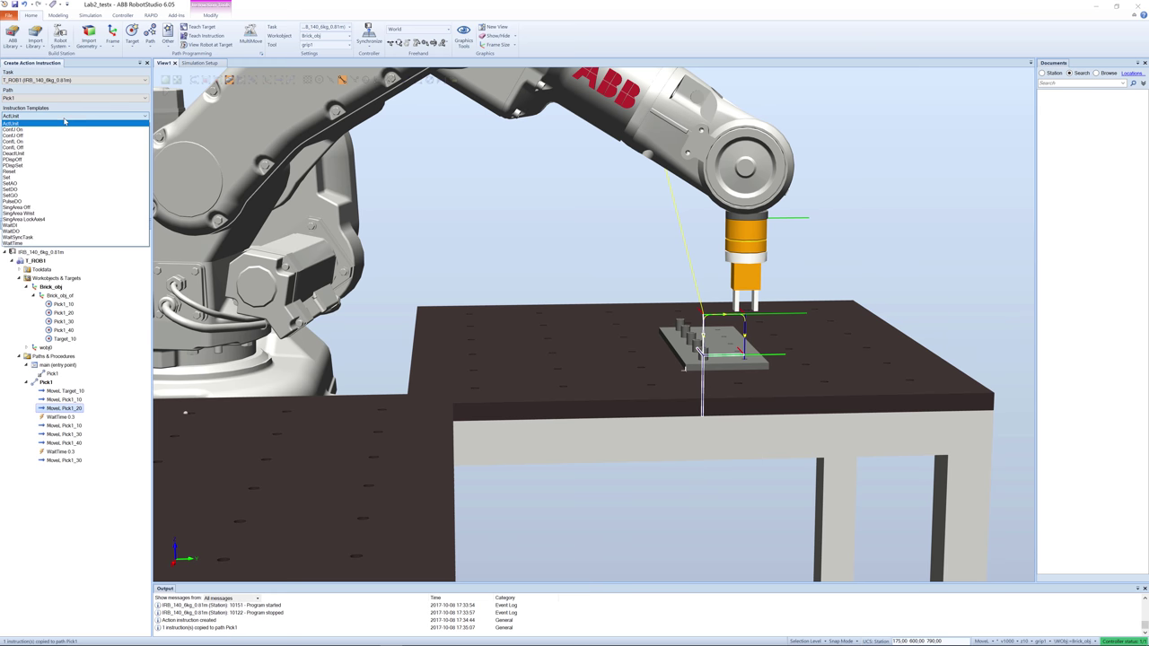
pyautogui.click(41, 190)
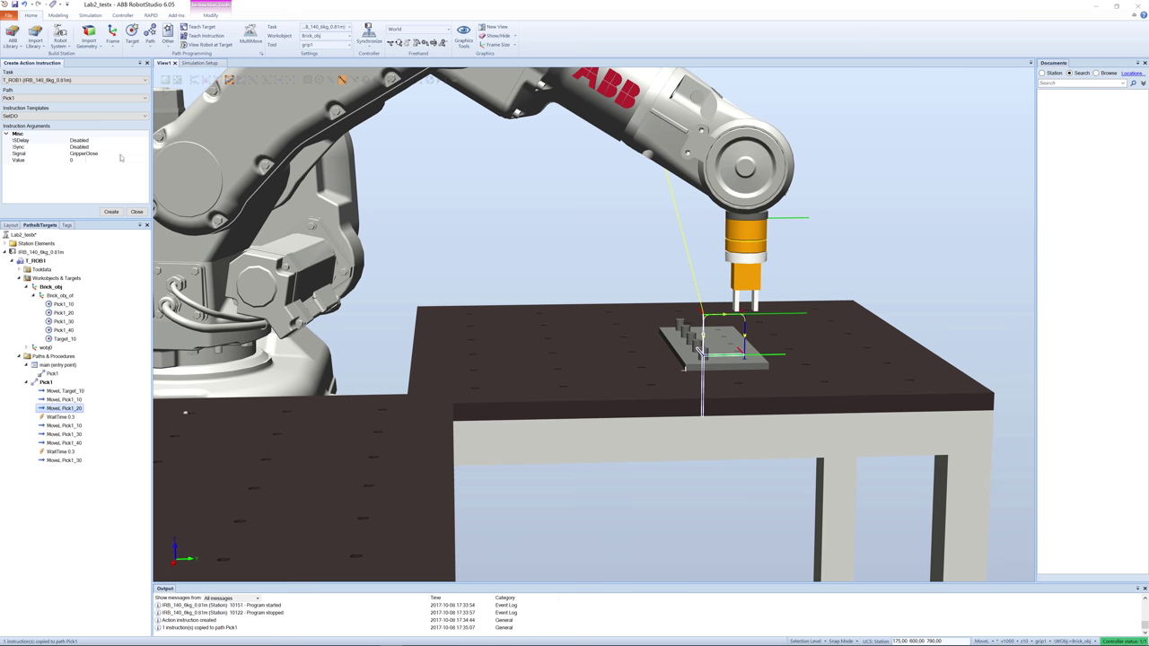
pyautogui.click(76, 160)
pyautogui.click(144, 160)
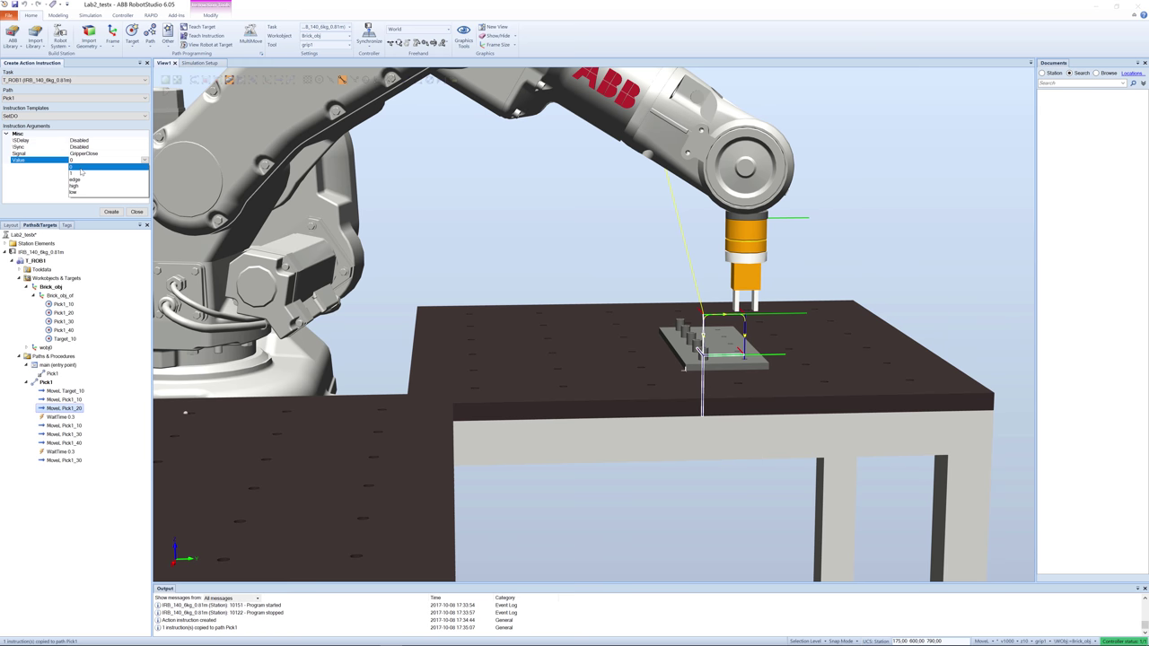
pyautogui.click(76, 173)
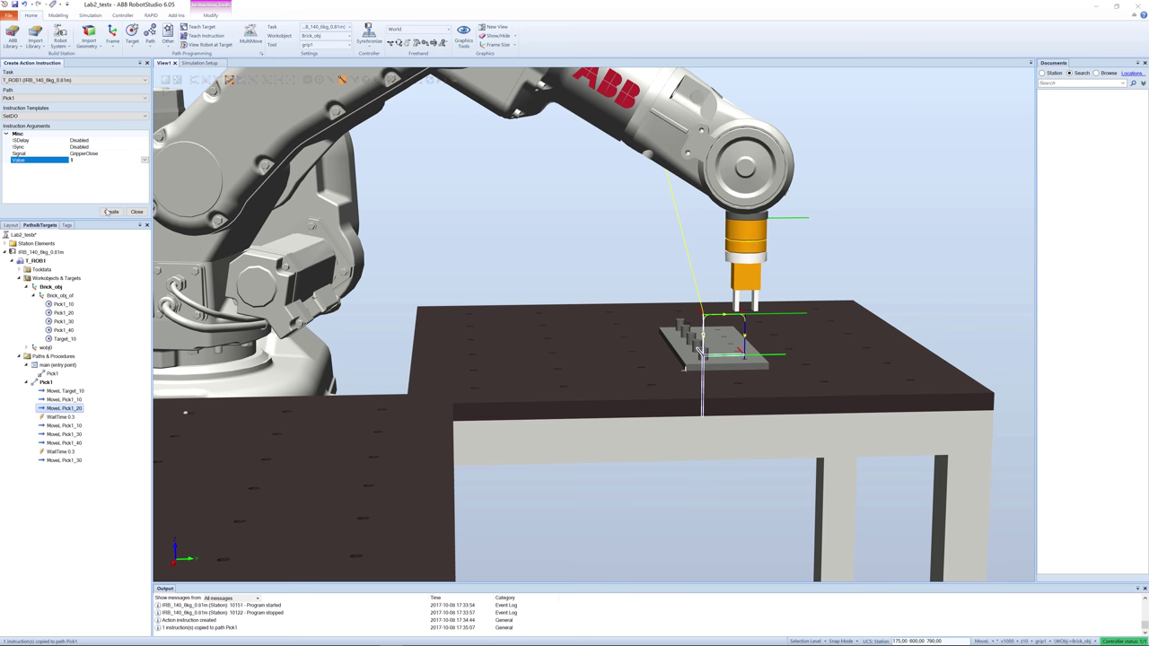
pyautogui.click(111, 212)
# - Insert a SetDO action instruction with signal GripperOpen and value 0 after SetDO GripperClose,1
pyautogui.click(43, 116)
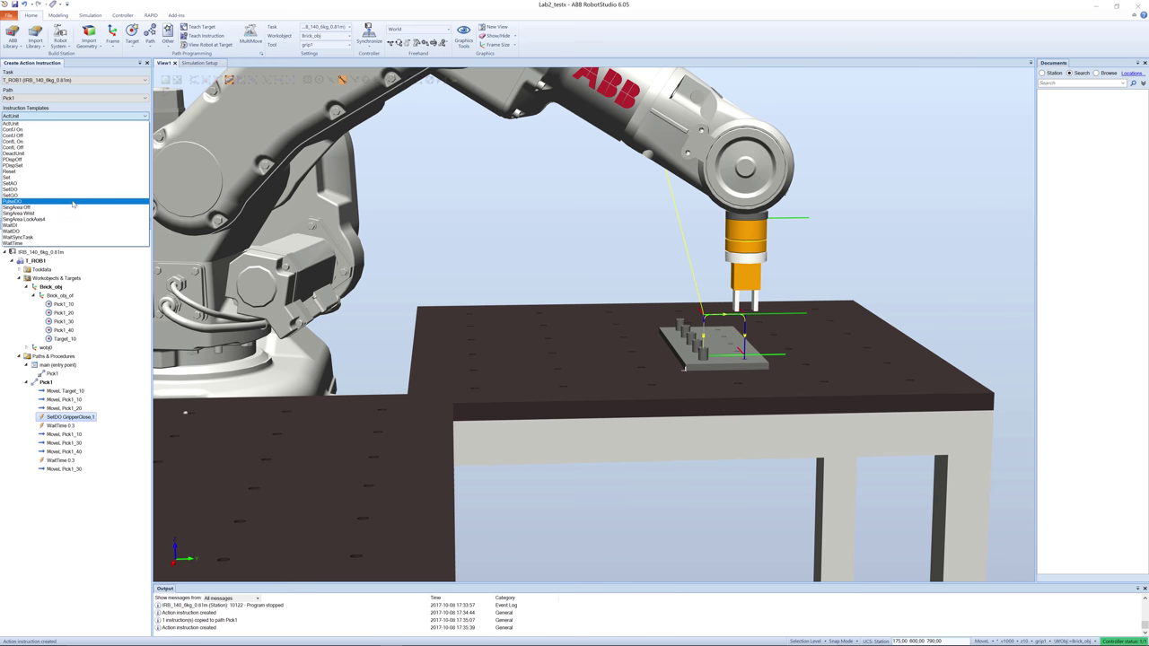
pyautogui.click(63, 189)
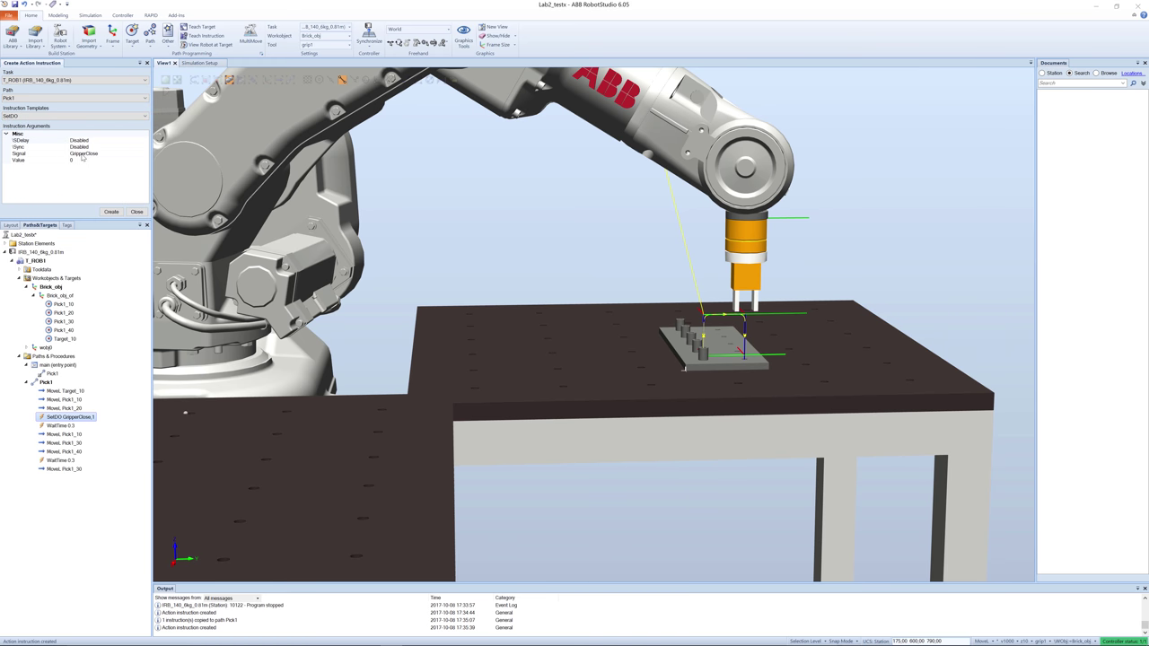
pyautogui.click(81, 154)
pyautogui.click(145, 154)
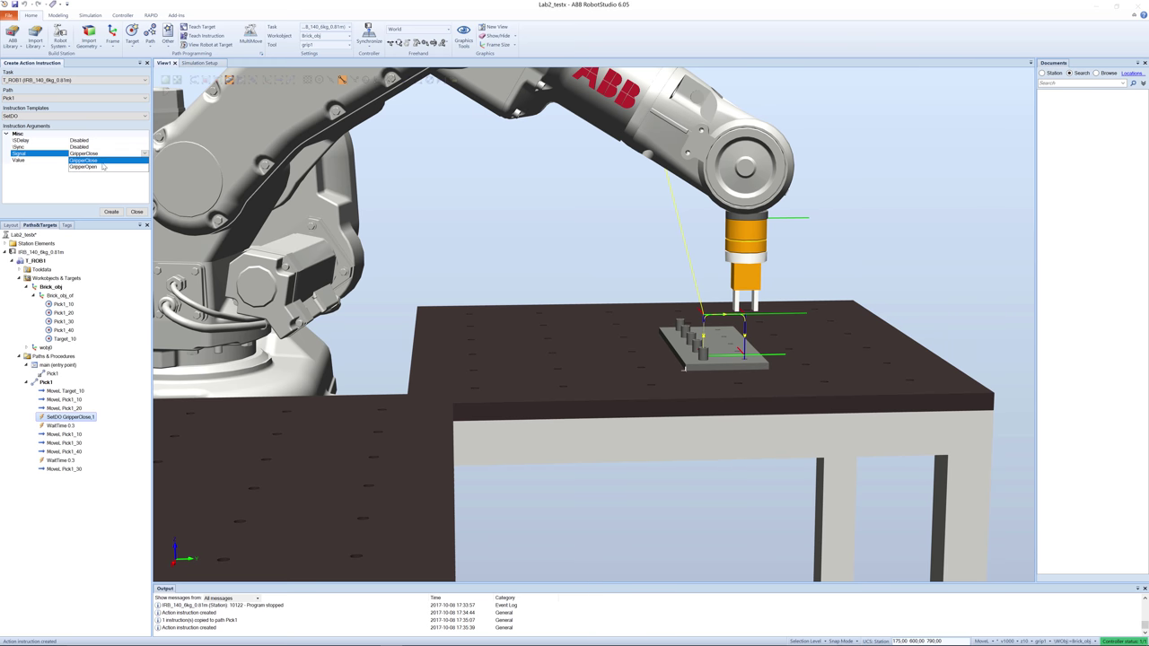
pyautogui.click(101, 168)
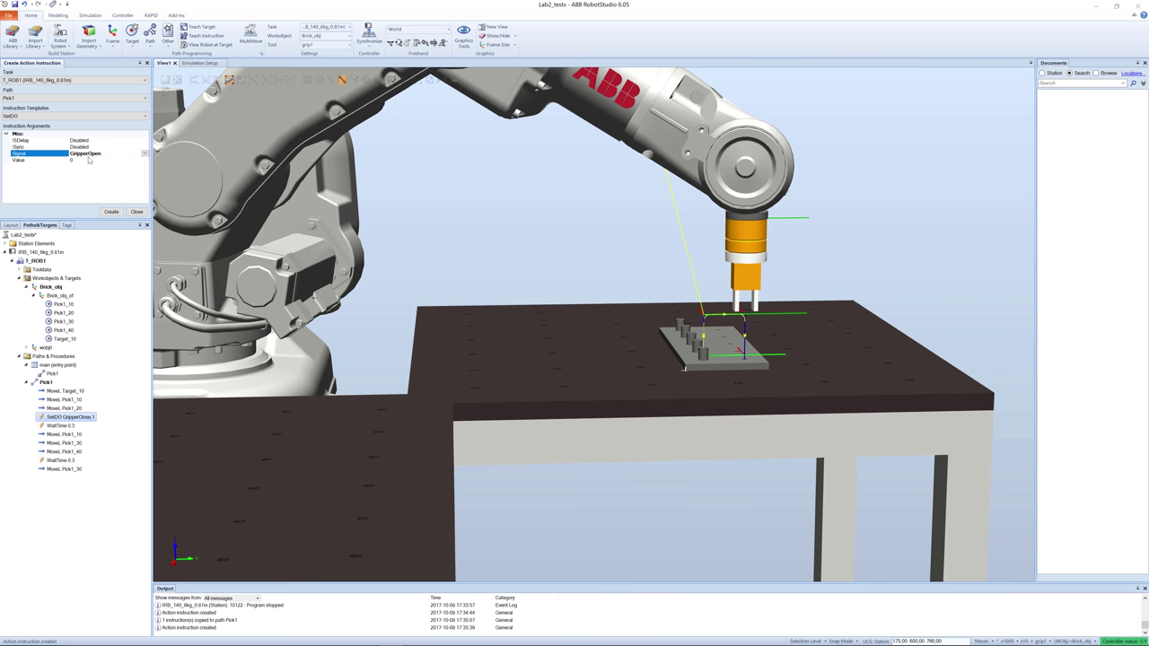
pyautogui.click(110, 213)
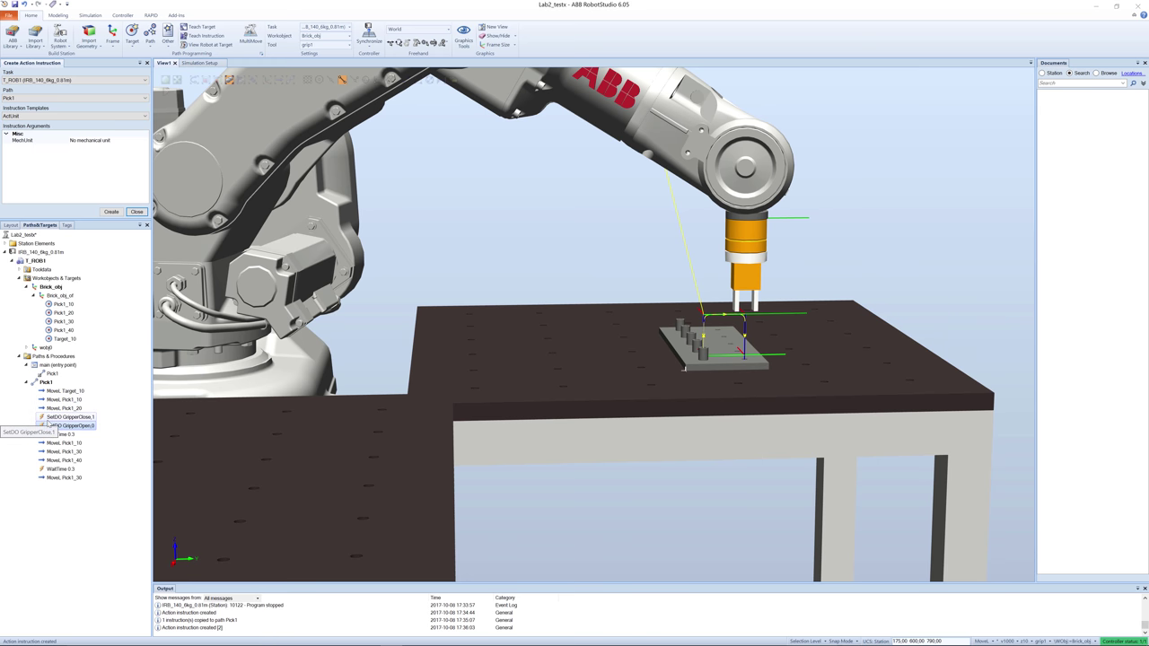
# - Insert a SetDO action instruction with signal GripperOpen and value 1 after MoveL Target_10 in the Pick1 path
pyautogui.click(50, 392)
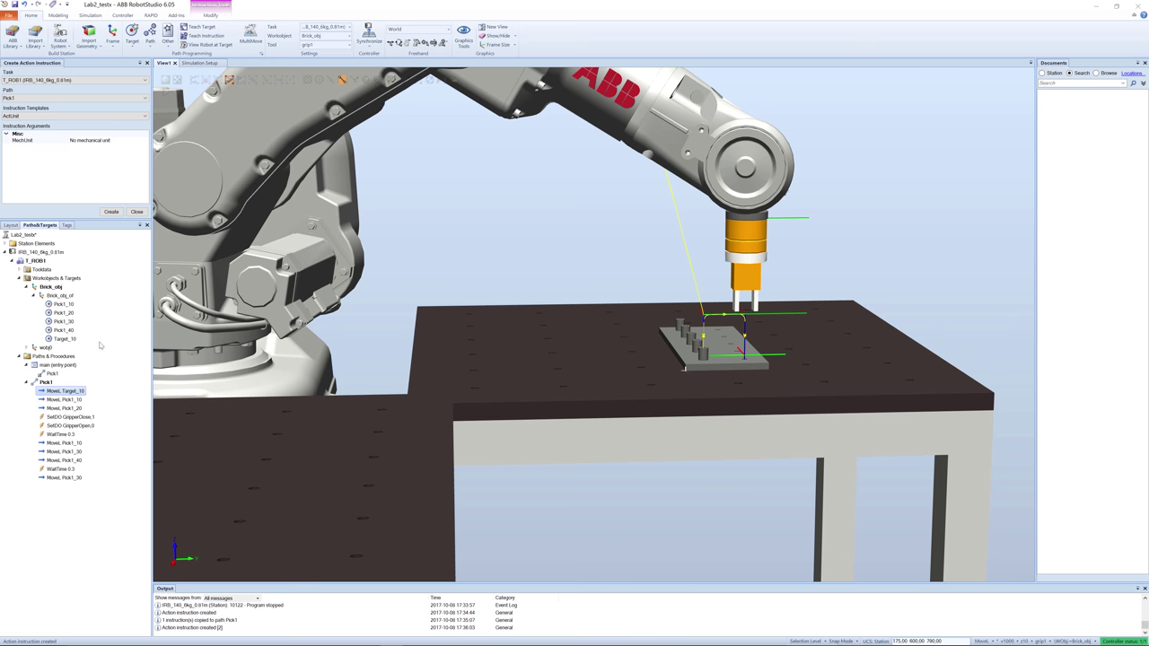
pyautogui.click(70, 117)
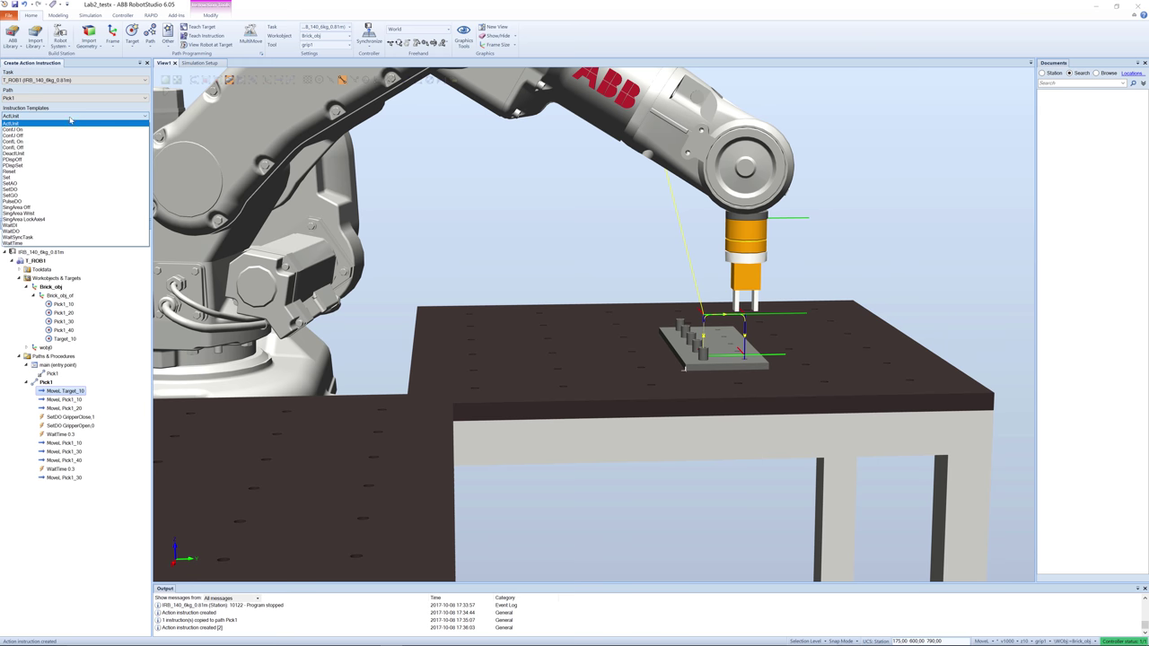
pyautogui.click(78, 187)
pyautogui.click(99, 154)
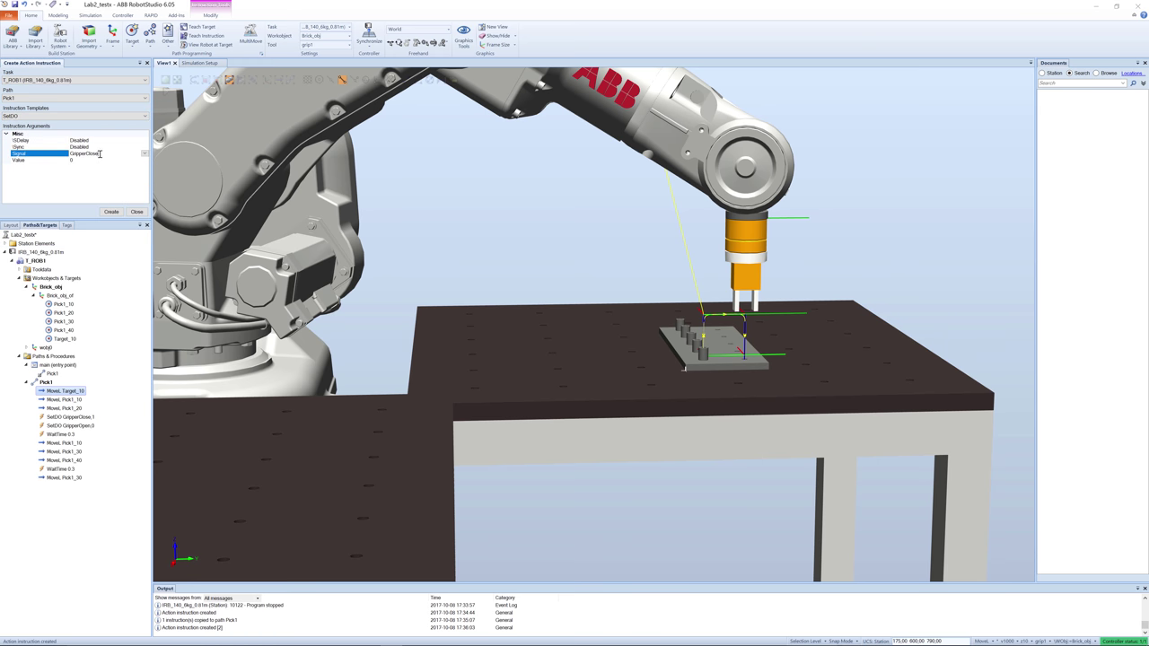
pyautogui.click(145, 154)
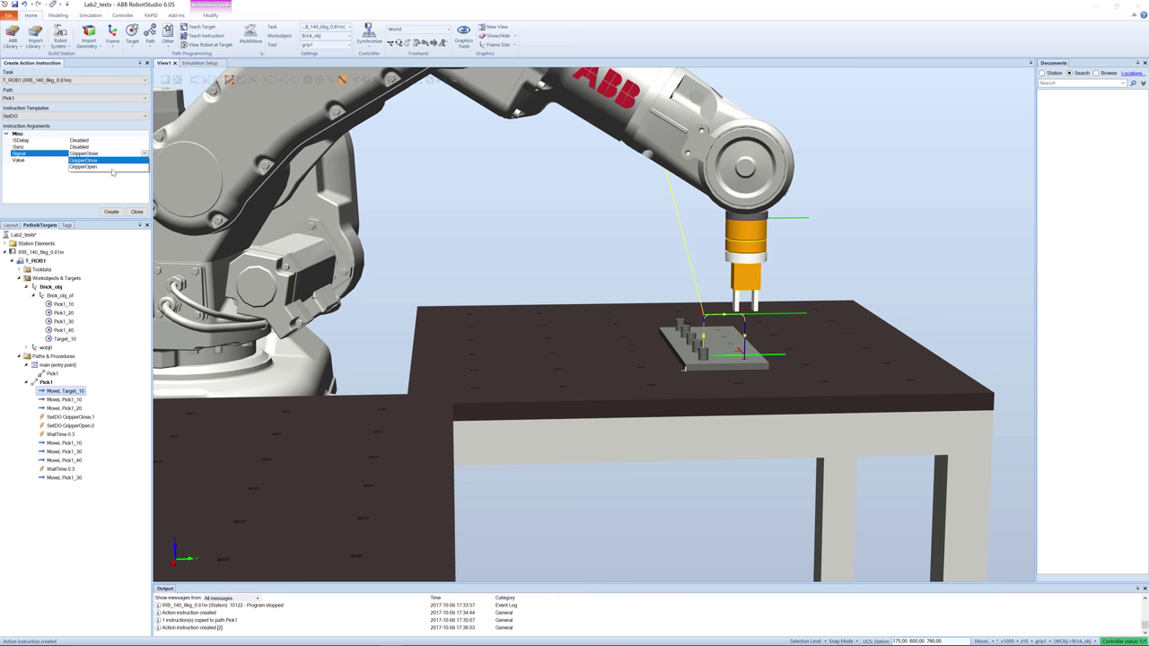
pyautogui.click(106, 166)
pyautogui.click(140, 160)
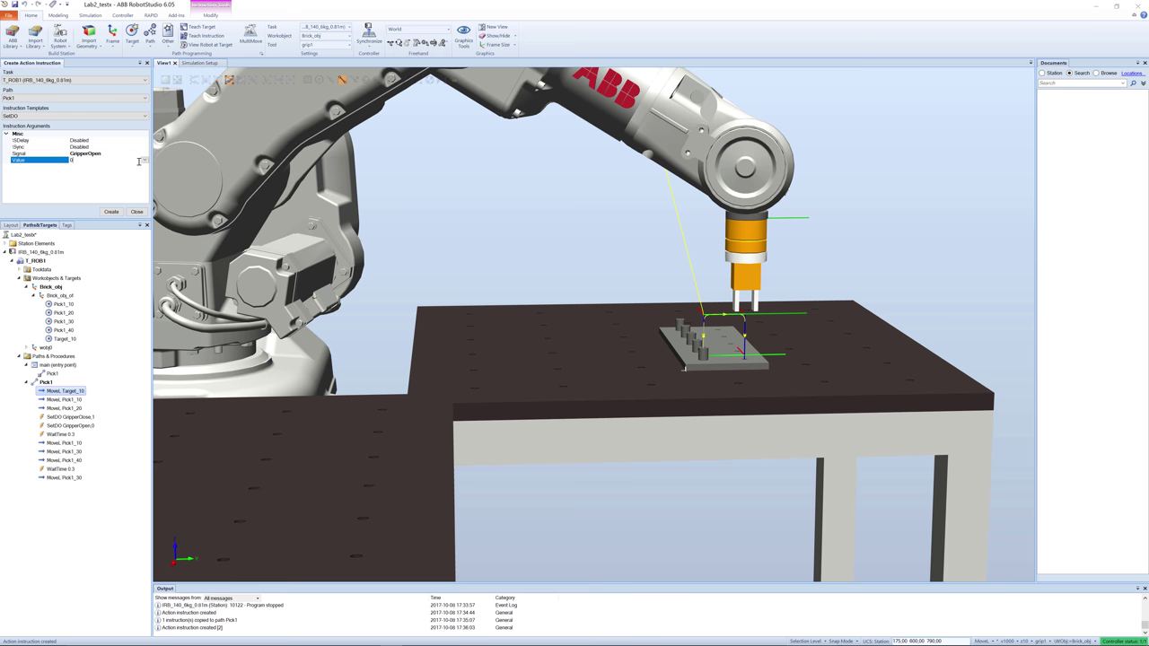
pyautogui.click(145, 160)
pyautogui.click(102, 179)
pyautogui.click(111, 211)
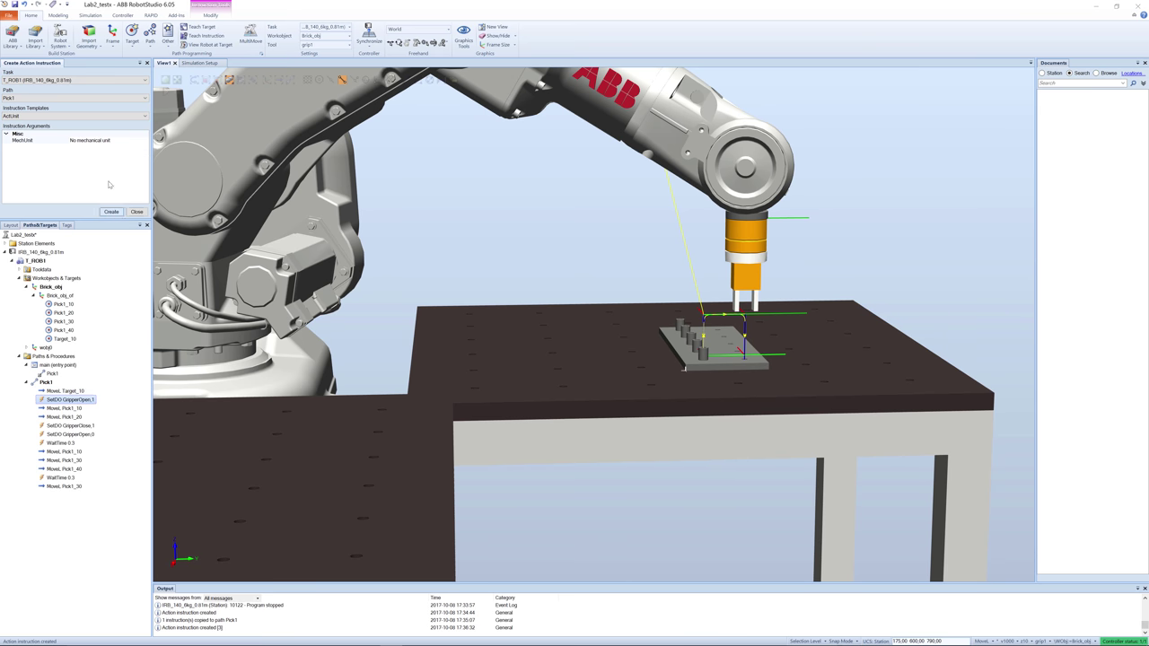
# - Insert a SetDO action instruction with signal GripperClose and value 0 after SetDO GripperOpen,1
pyautogui.click(101, 117)
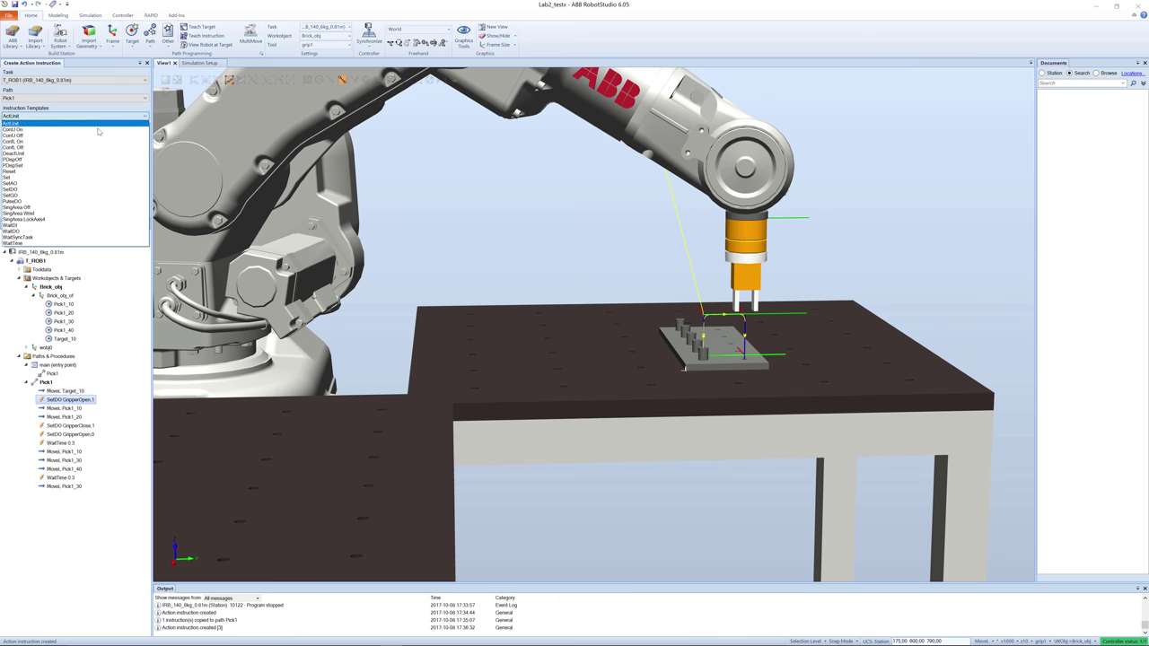
pyautogui.click(91, 190)
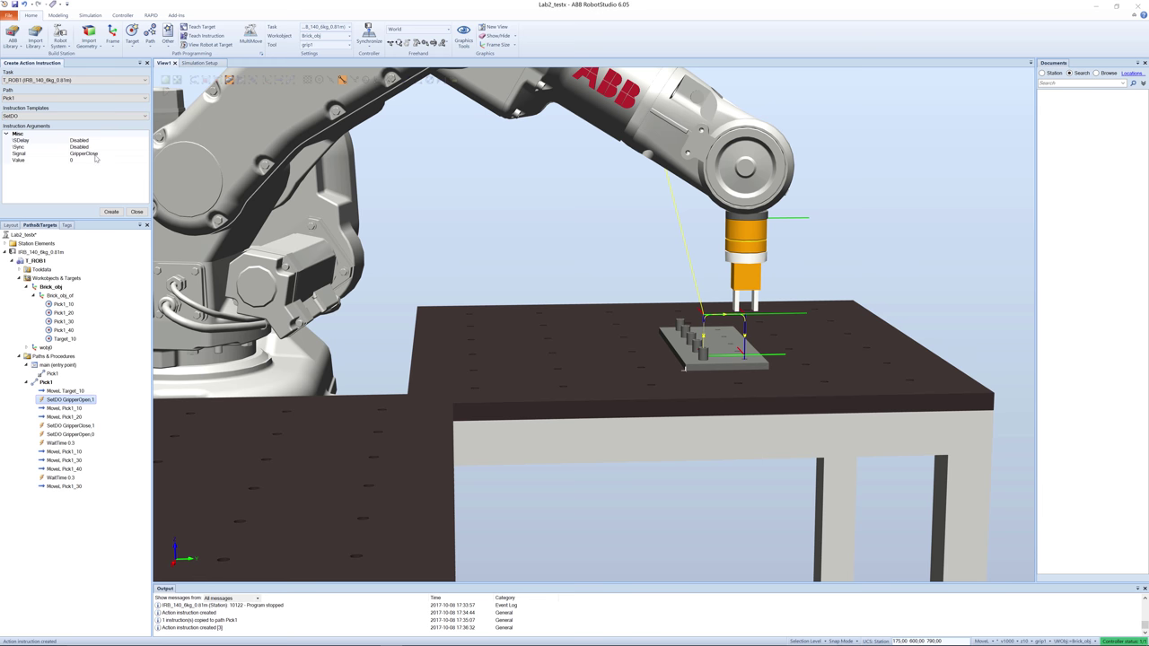
pyautogui.click(111, 211)
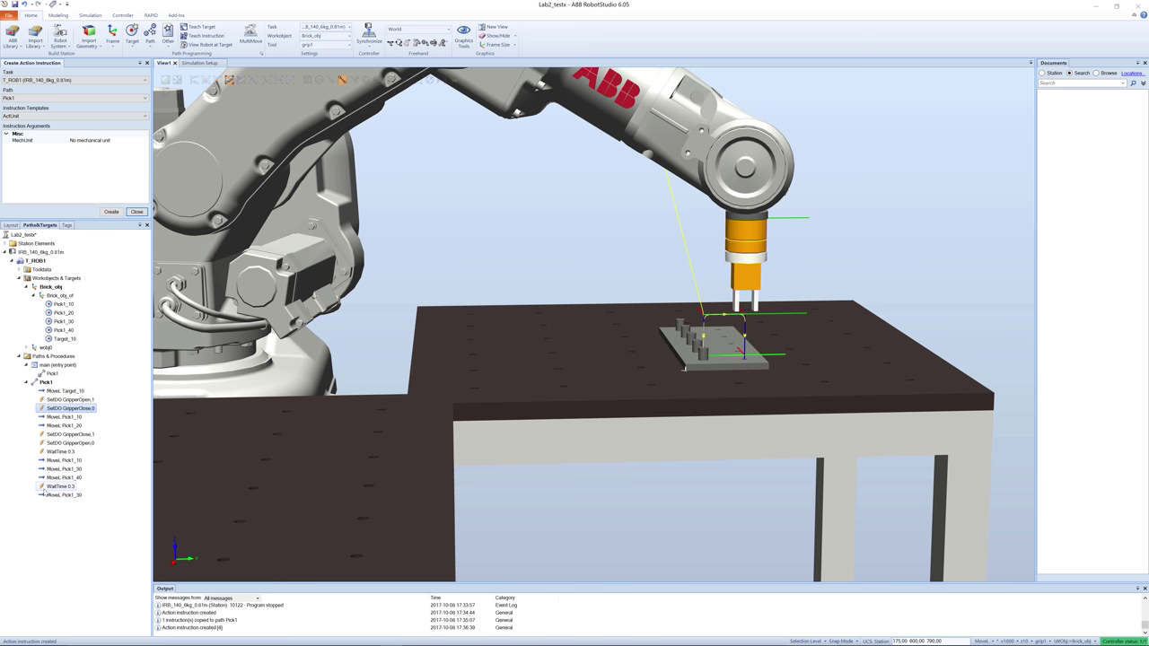
# - Copy the SetDO GripperOpen,1 and GripperClose,0 instructions together and paste them after MoveL Pick1_40
pyautogui.moveTo(56, 400)
pyautogui.mouseDown()
pyautogui.moveTo(48, 410)
pyautogui.moveTo(50, 392)
pyautogui.moveTo(55, 410)
pyautogui.mouseUp()
pyautogui.keyDown('ctrl'); pyautogui.click(52, 408); pyautogui.keyUp('ctrl')
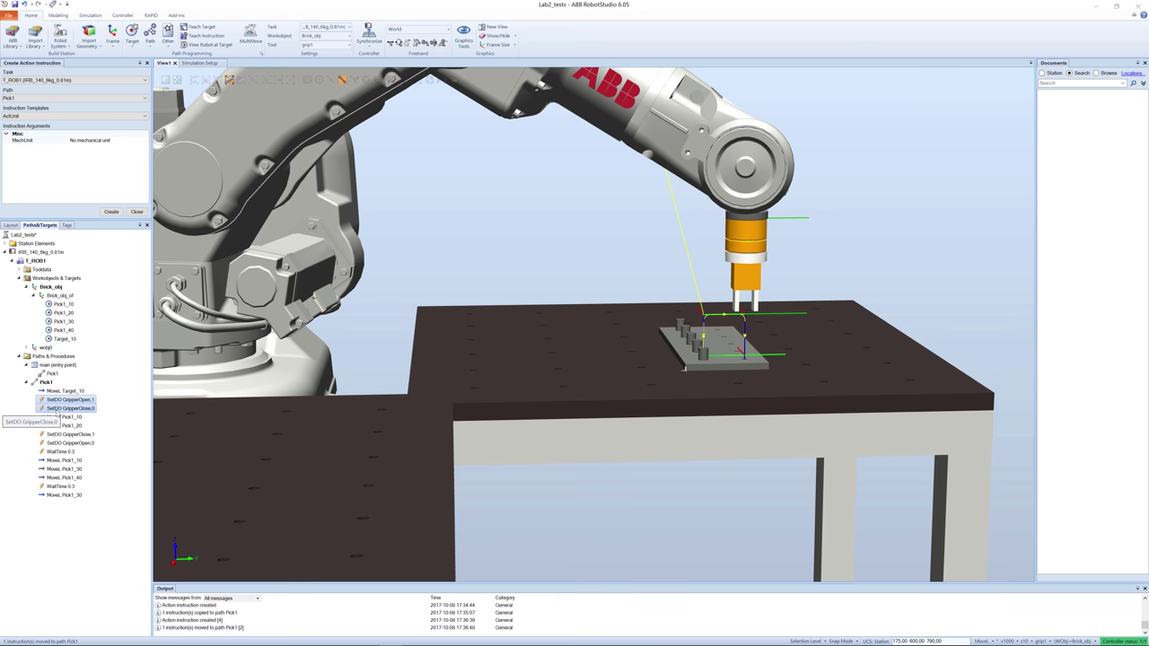
pyautogui.rightClick(56, 410)
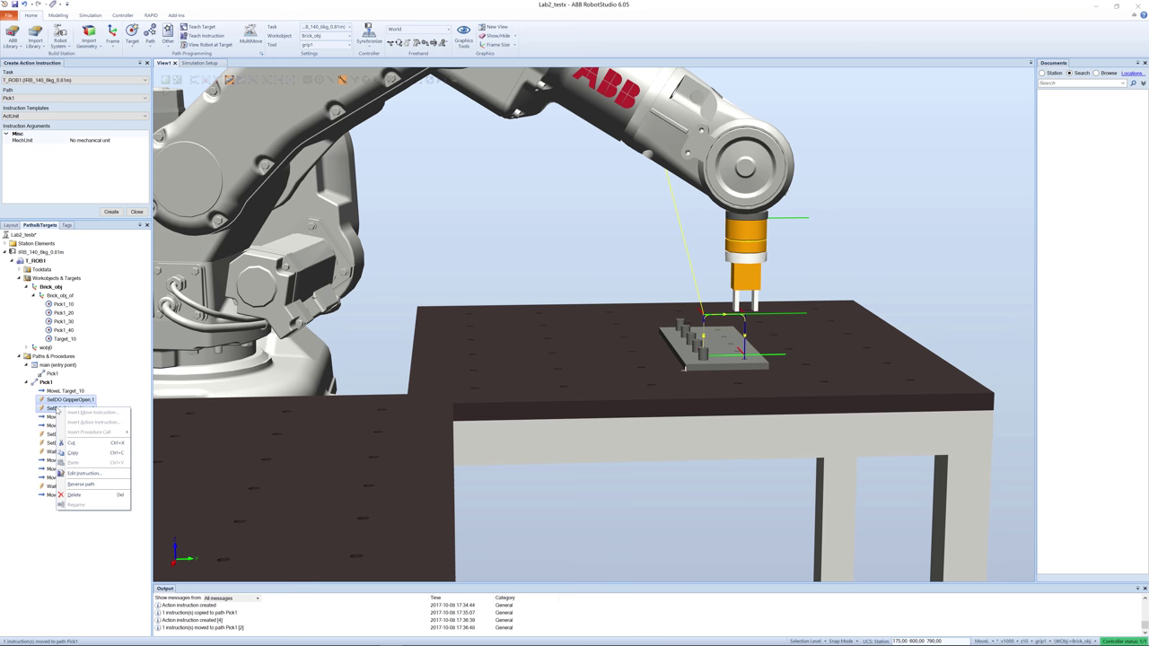
pyautogui.click(80, 453)
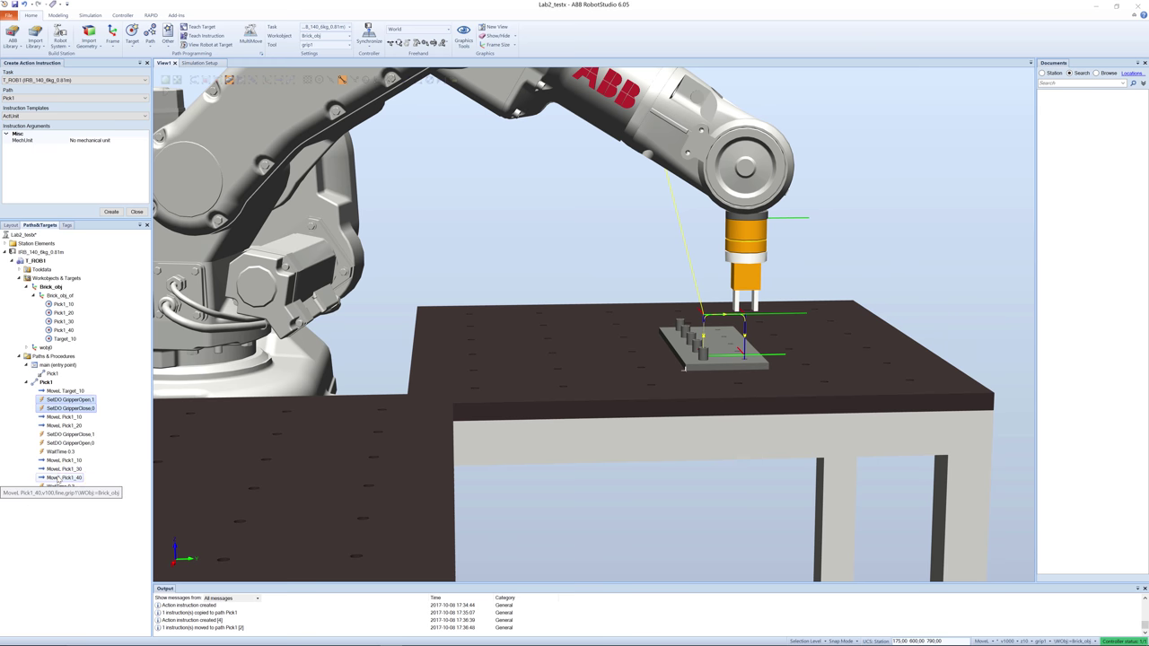
pyautogui.click(58, 478)
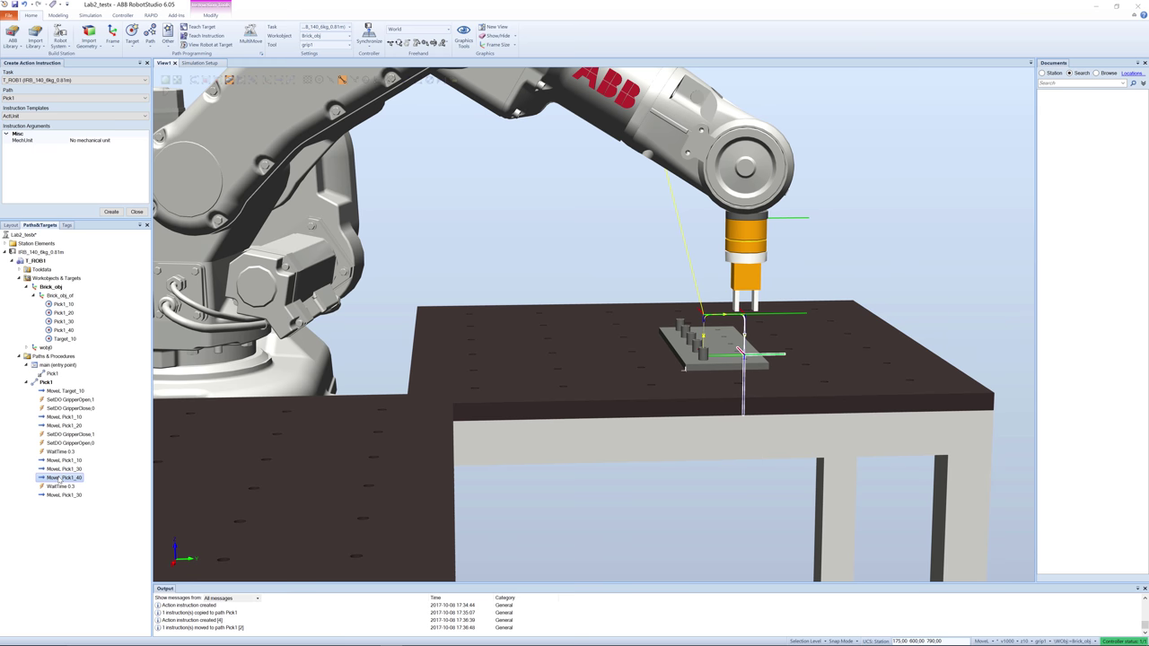
pyautogui.rightClick(61, 478)
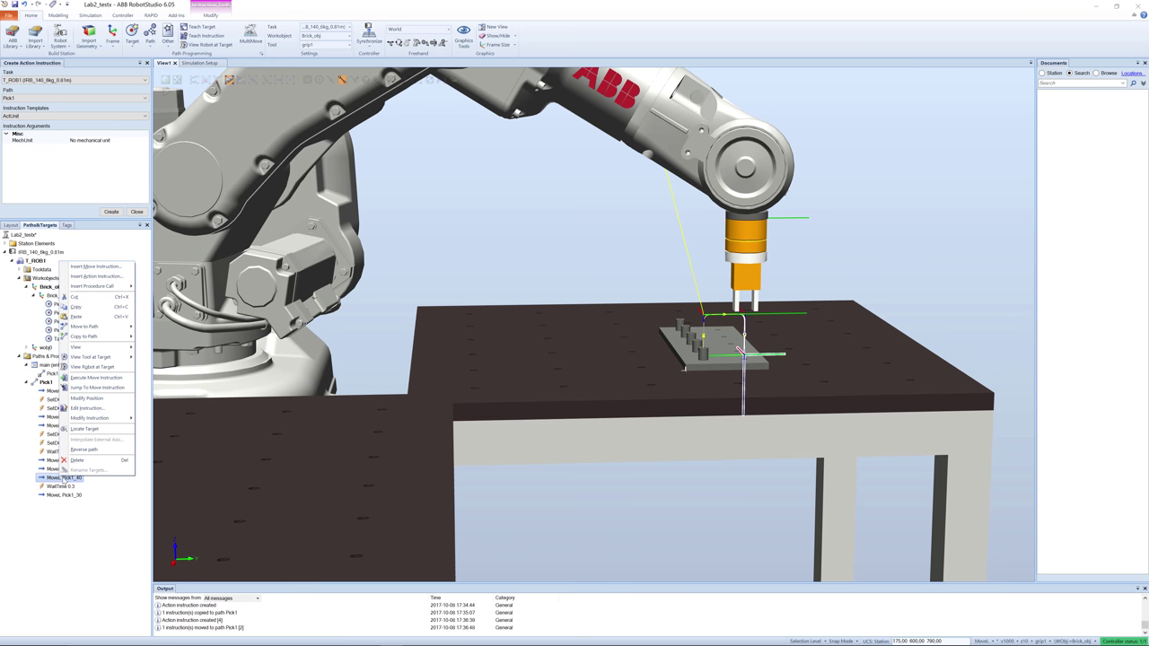
pyautogui.click(76, 317)
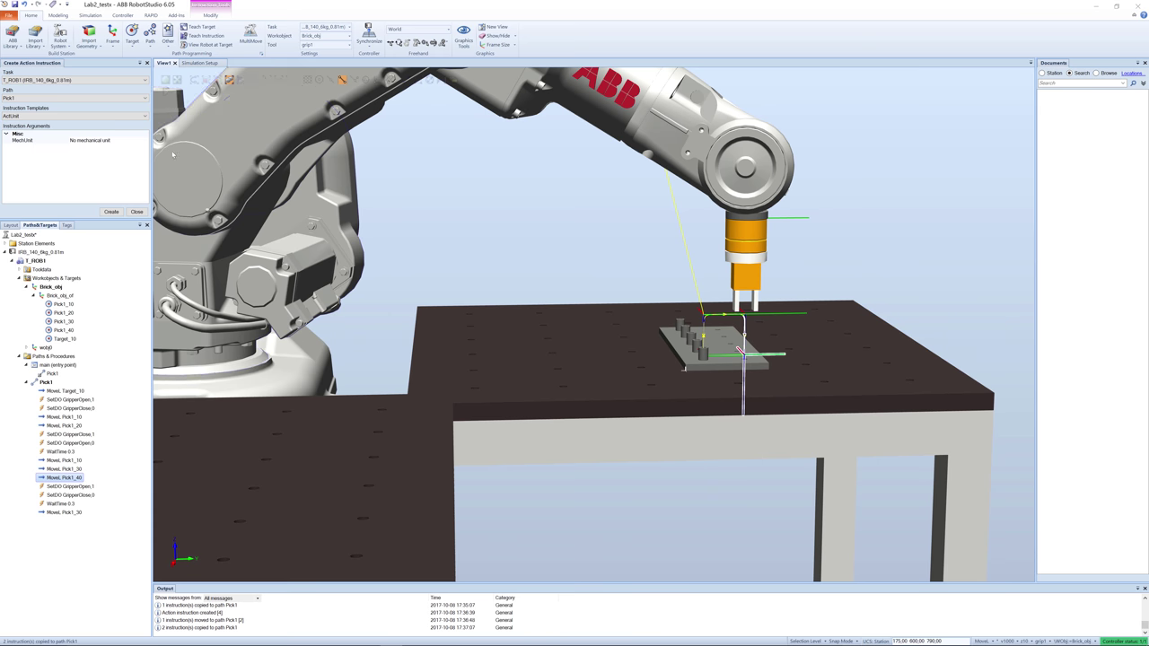
# - Close the action instruction pane and synchronize the station's paths, tool data and work object to RAPID
pyautogui.click(147, 63)
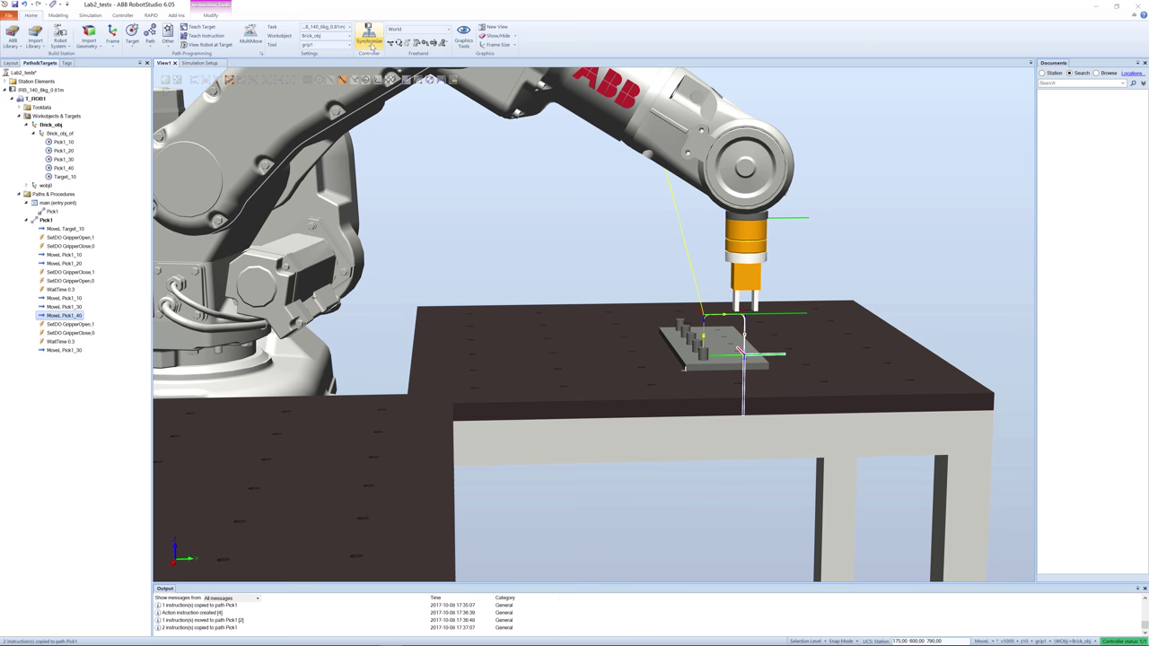
pyautogui.click(370, 45)
pyautogui.click(395, 56)
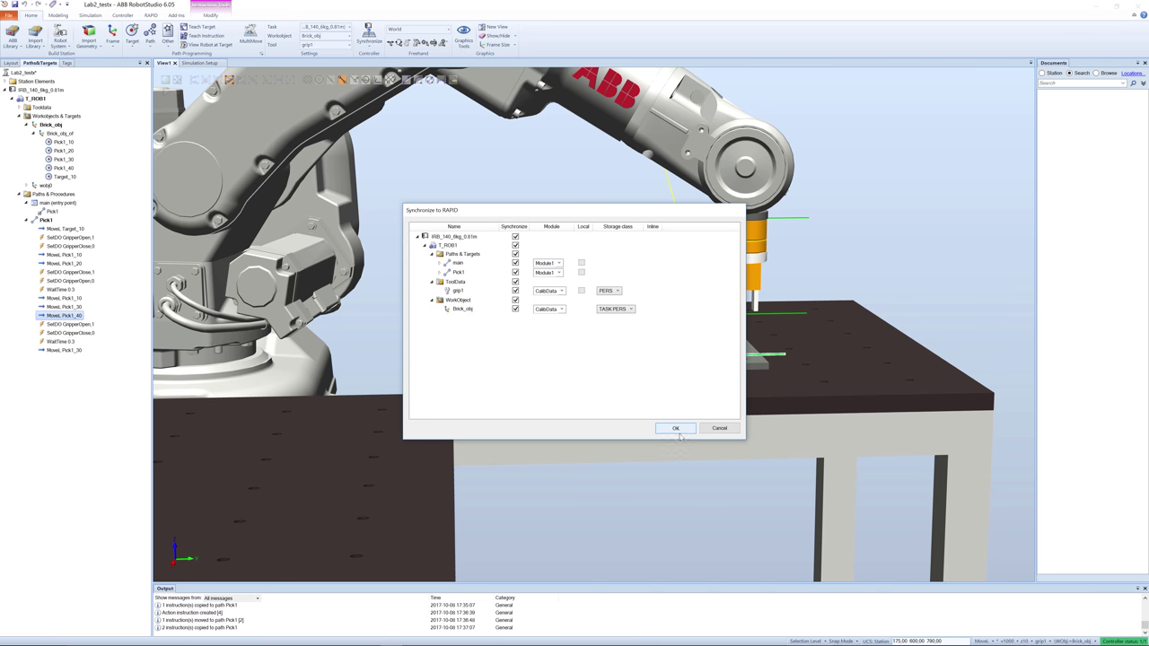
pyautogui.click(677, 429)
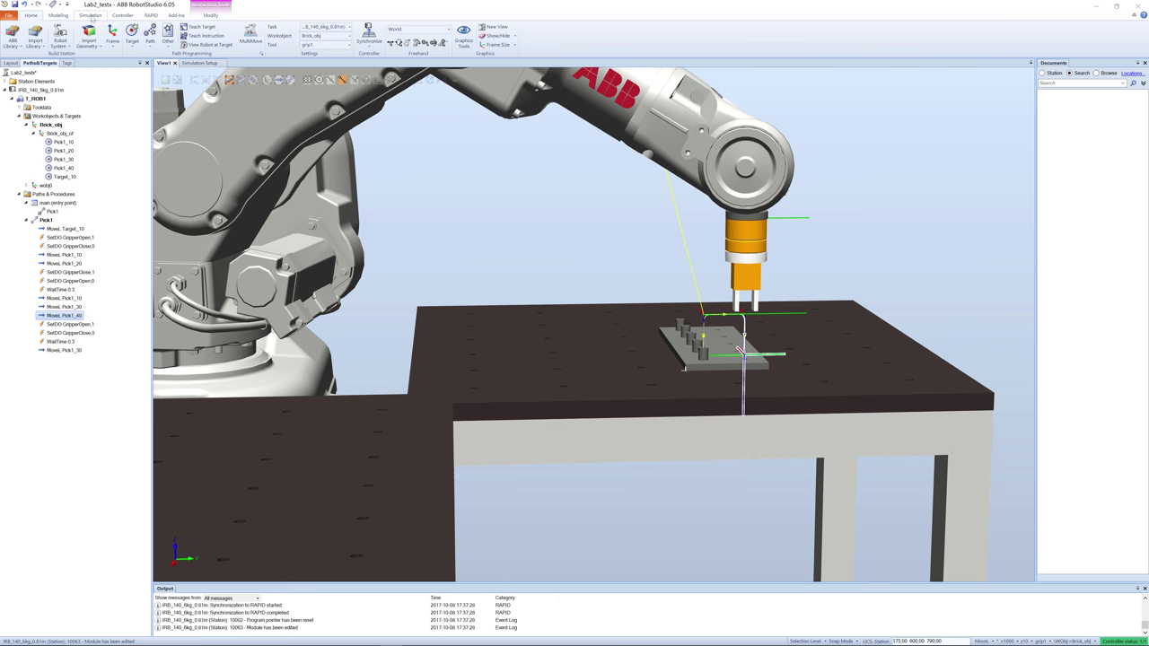
# - Run the station simulation to watch the robot execute the Pick1 path
pyautogui.click(89, 15)
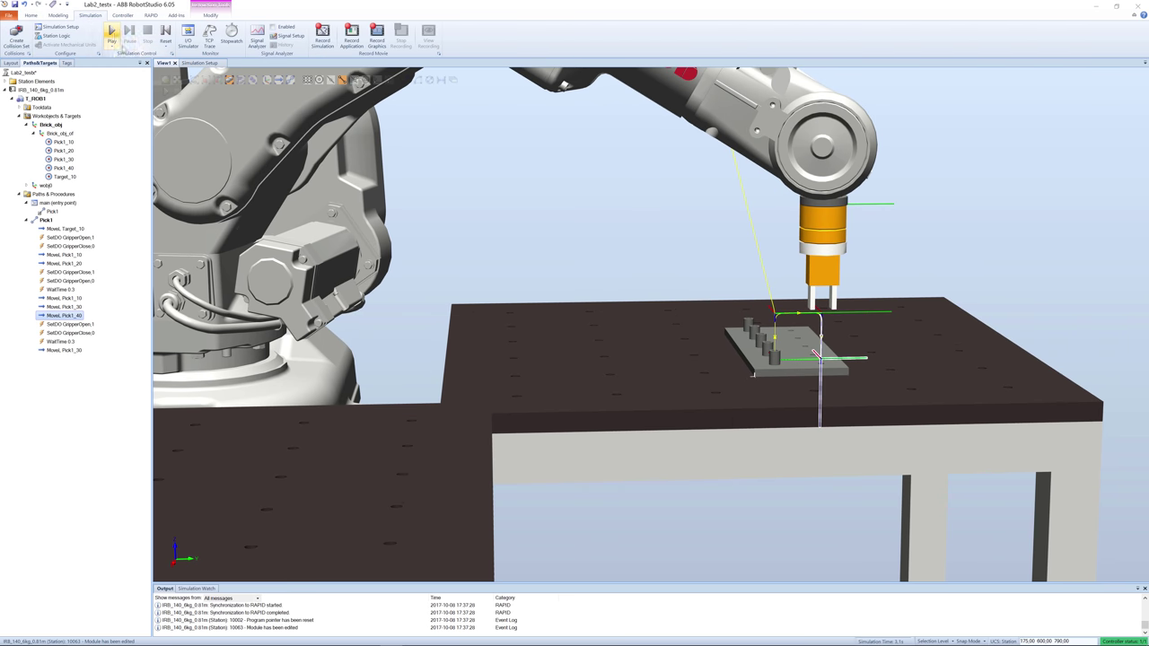
pyautogui.click(111, 33)
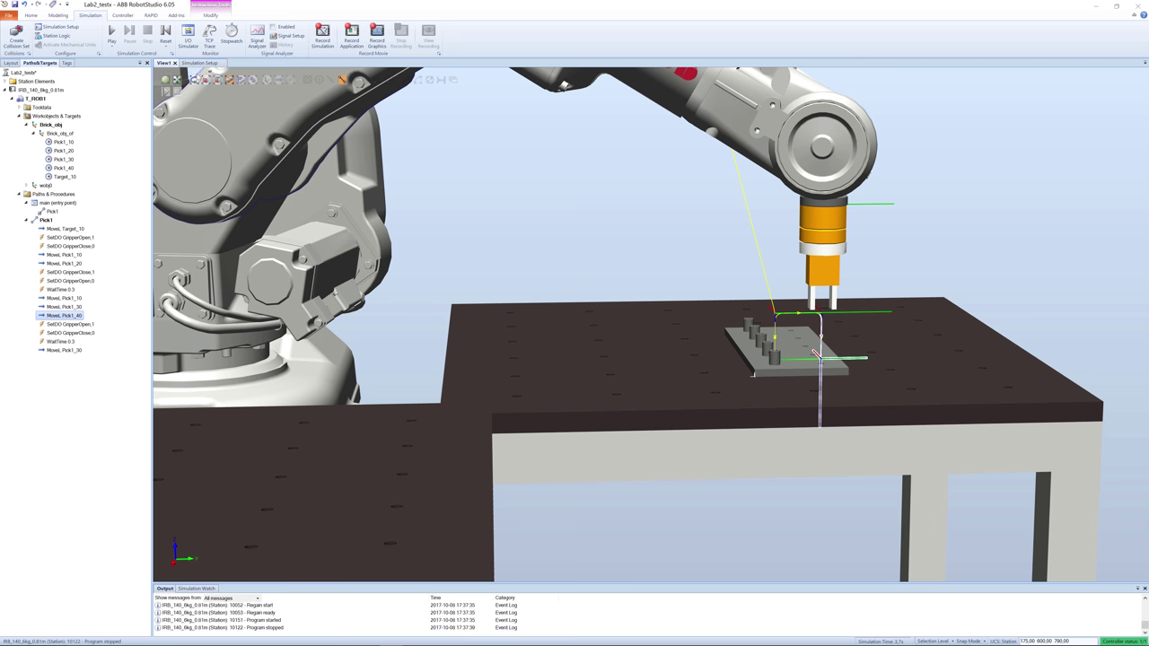
# - Show the Board10 device's signals in the I/O Simulator and rerun the simulation to watch the gripper outputs
pyautogui.click(187, 36)
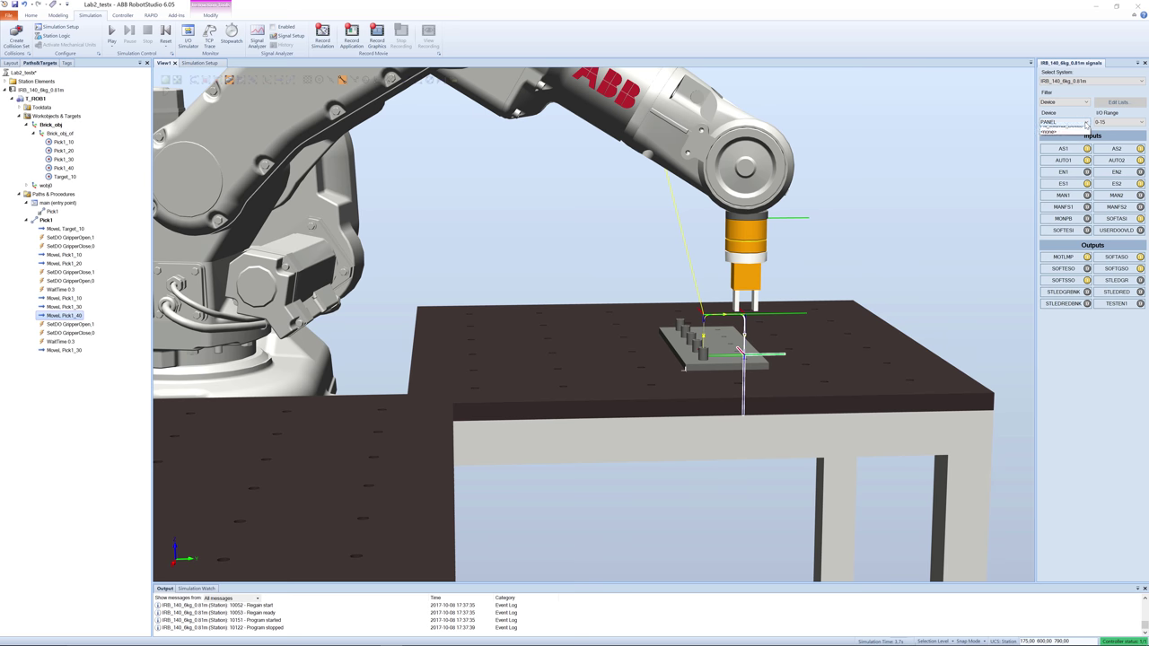
pyautogui.click(1086, 122)
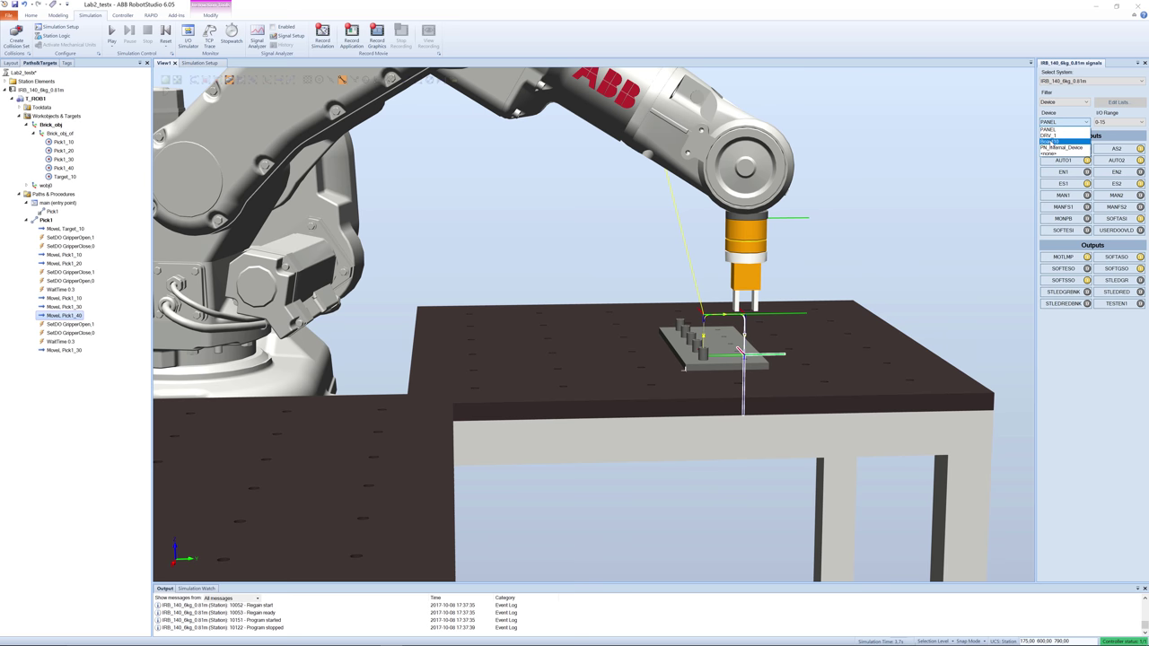
pyautogui.click(1047, 141)
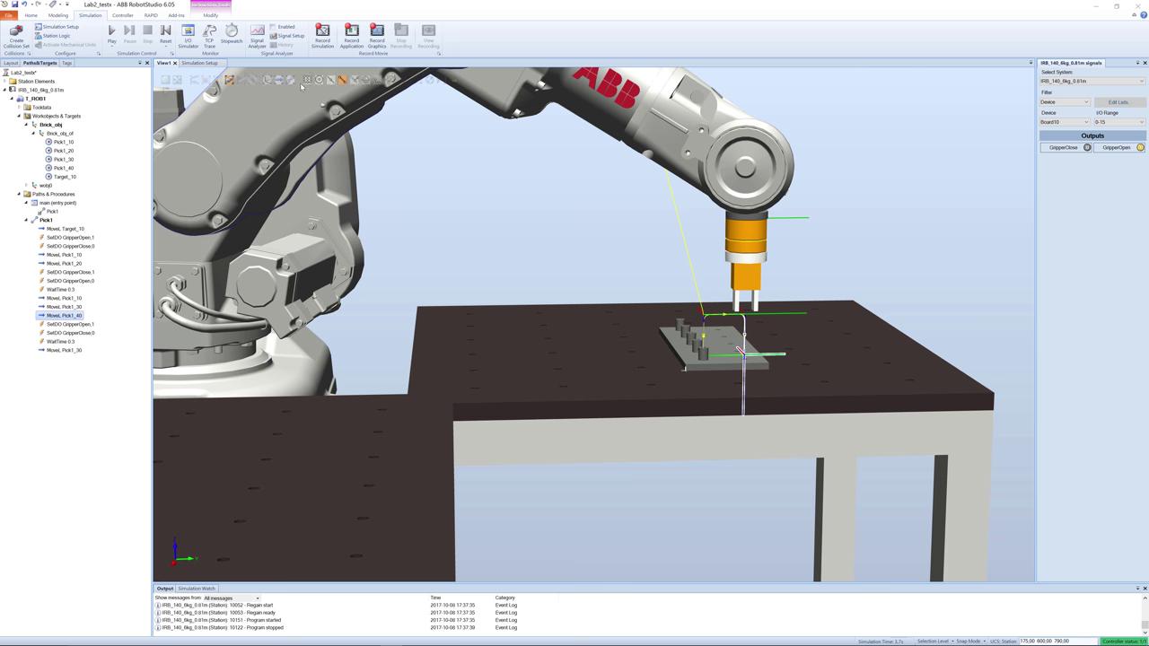
pyautogui.click(167, 46)
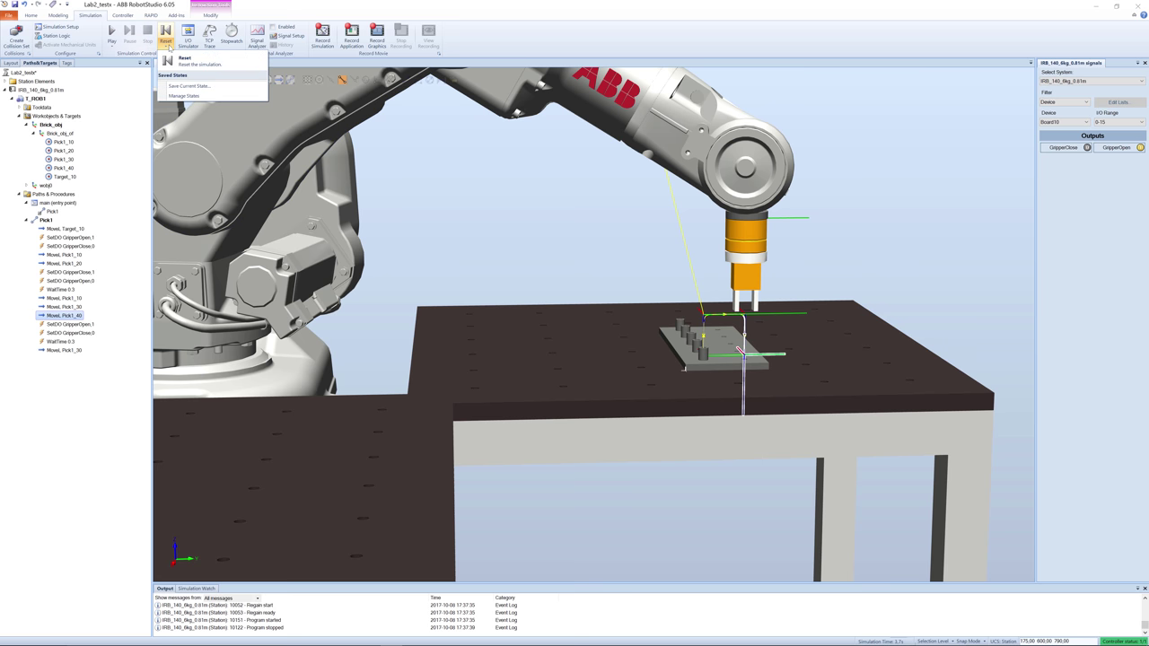
pyautogui.click(170, 46)
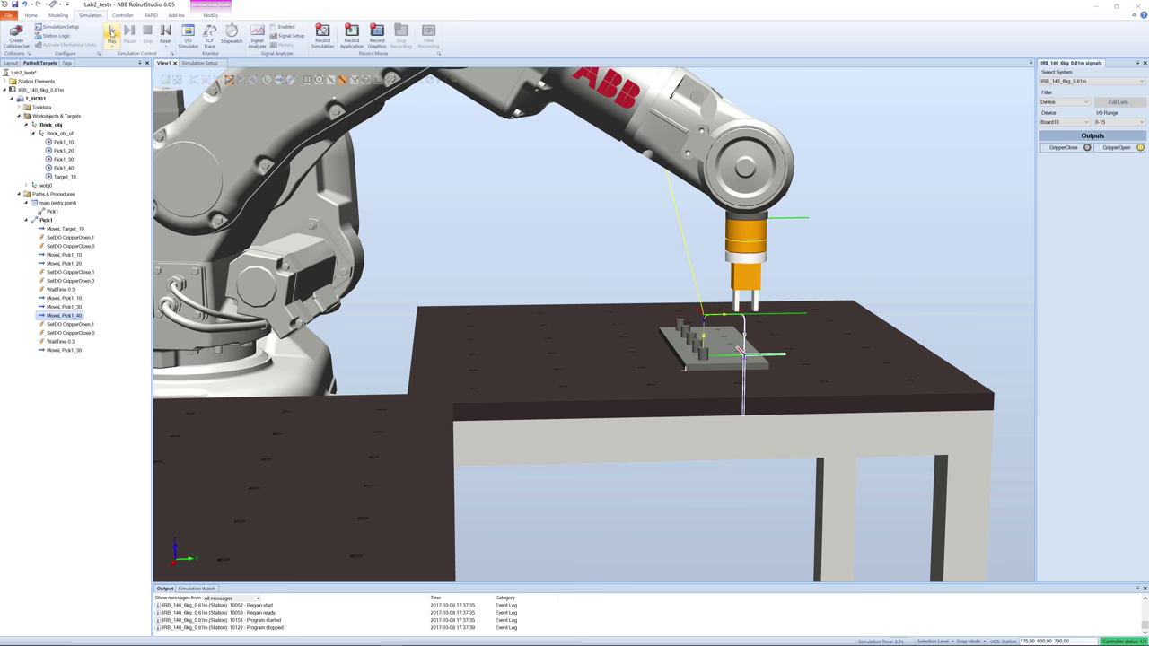
pyautogui.click(111, 33)
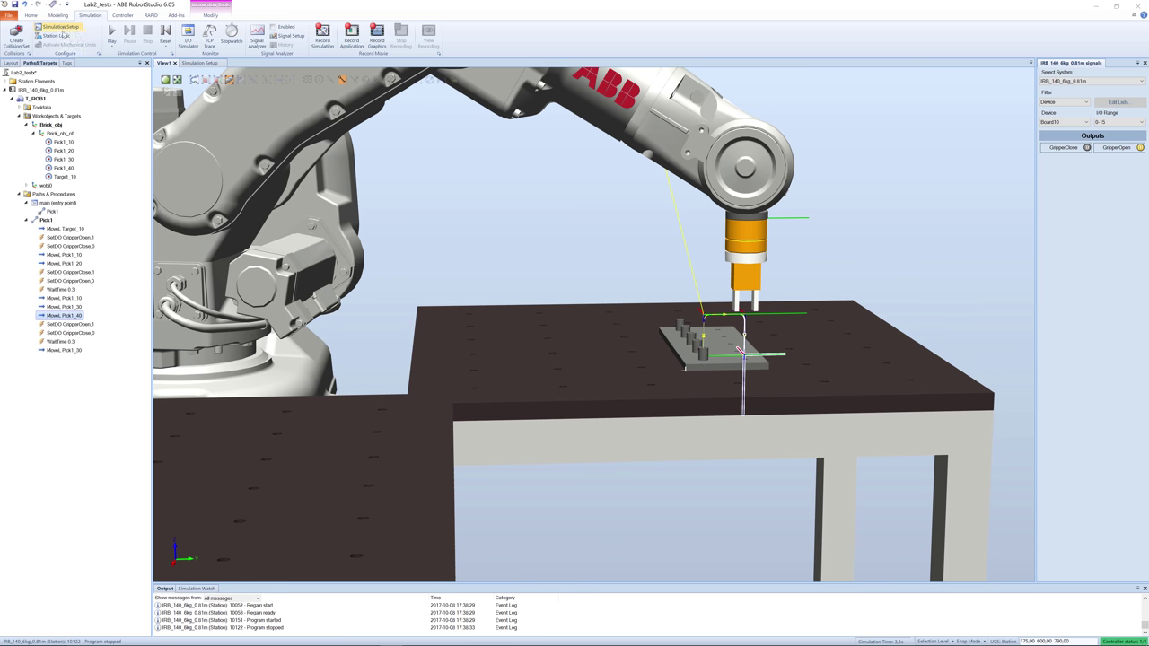
# - Start a new Event Manager event, activation On, triggered when the active controller's GripperOpen signal is true (1)
pyautogui.click(99, 54)
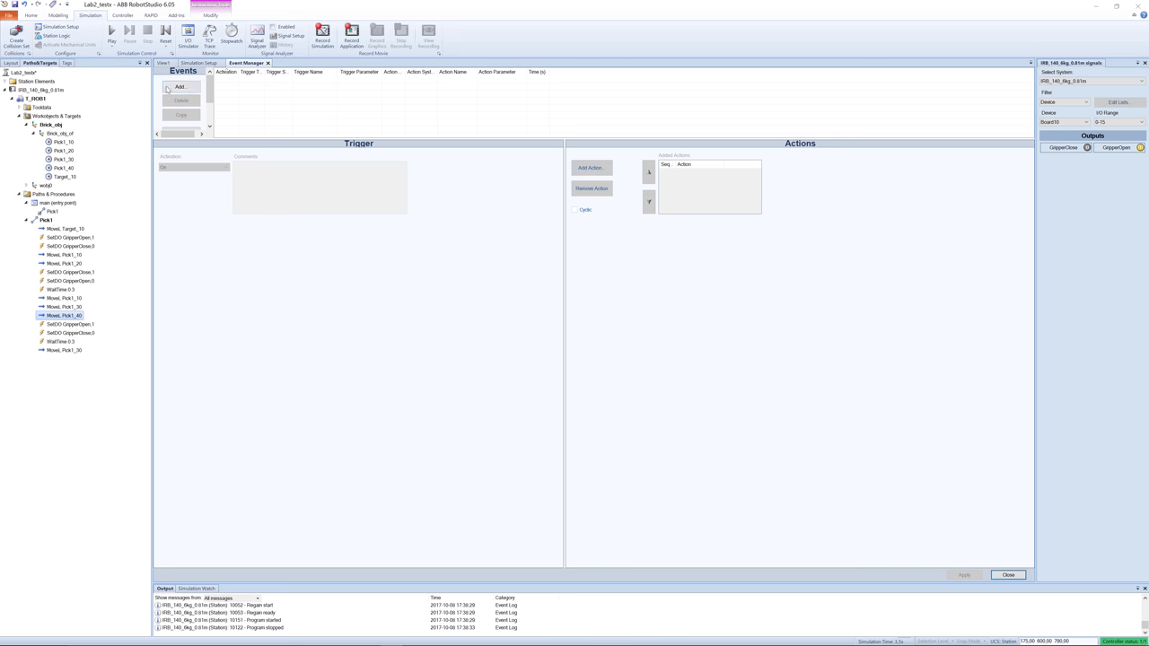
pyautogui.click(177, 87)
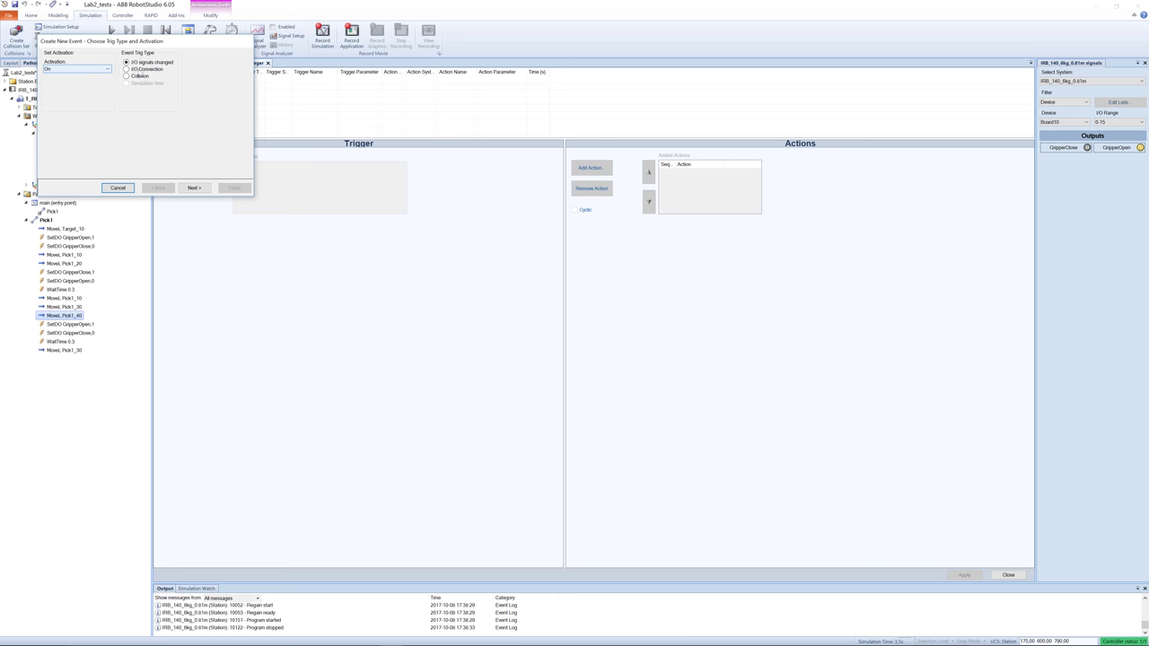
pyautogui.click(193, 188)
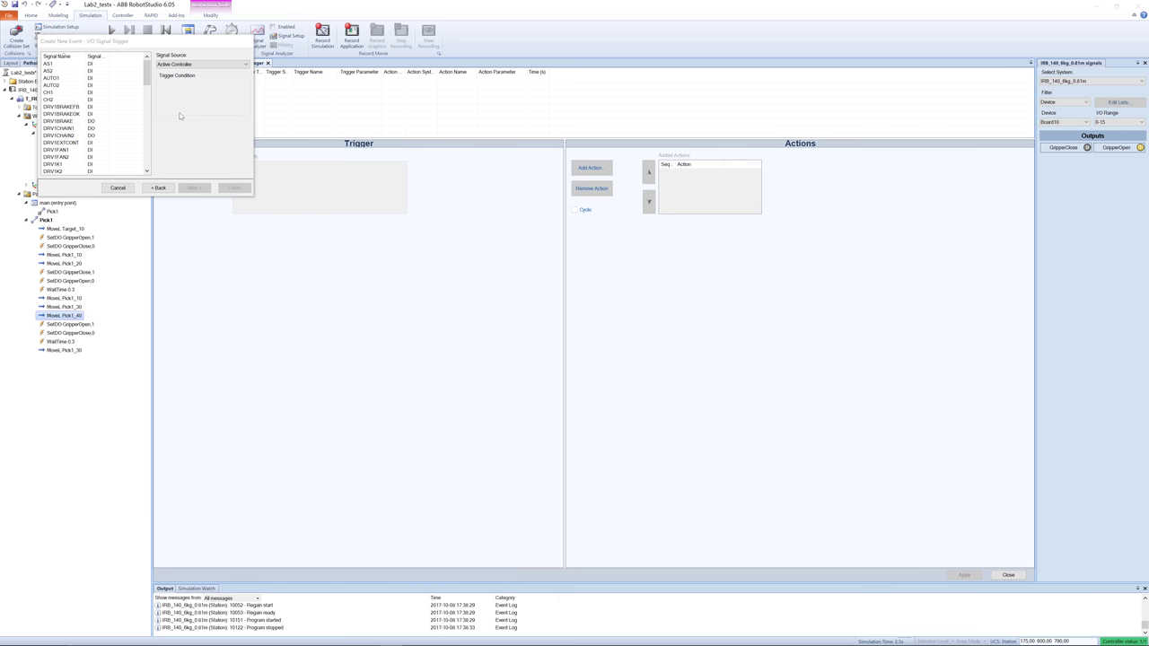
pyautogui.scroll(-2, 106, 113)
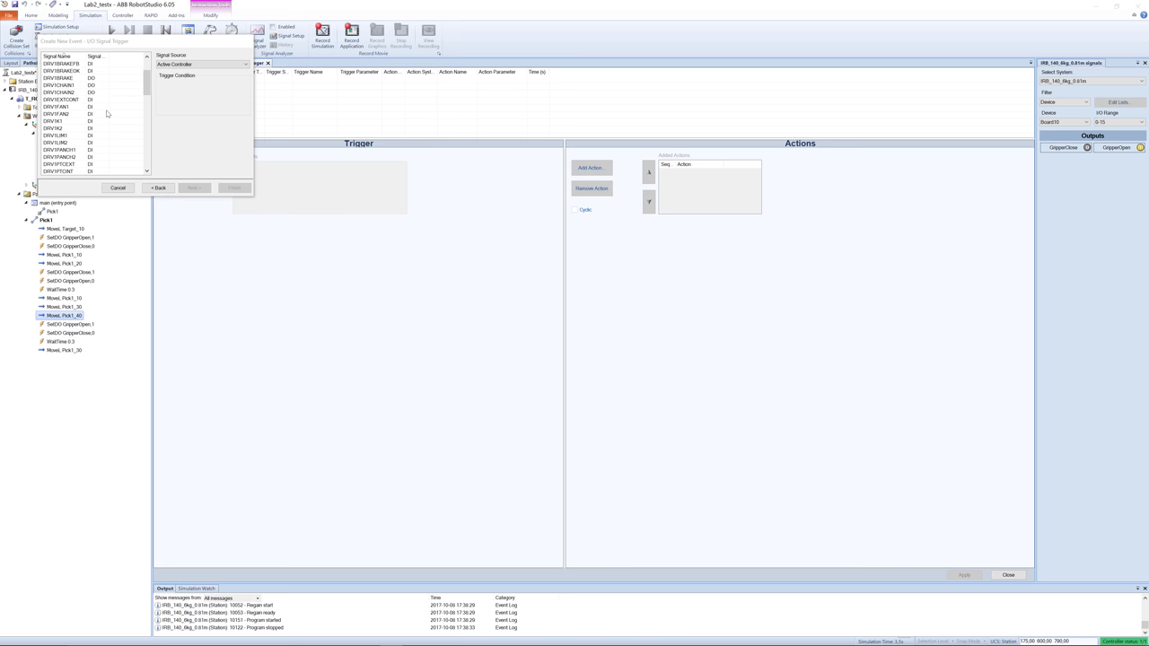
pyautogui.scroll(-8, 113, 113)
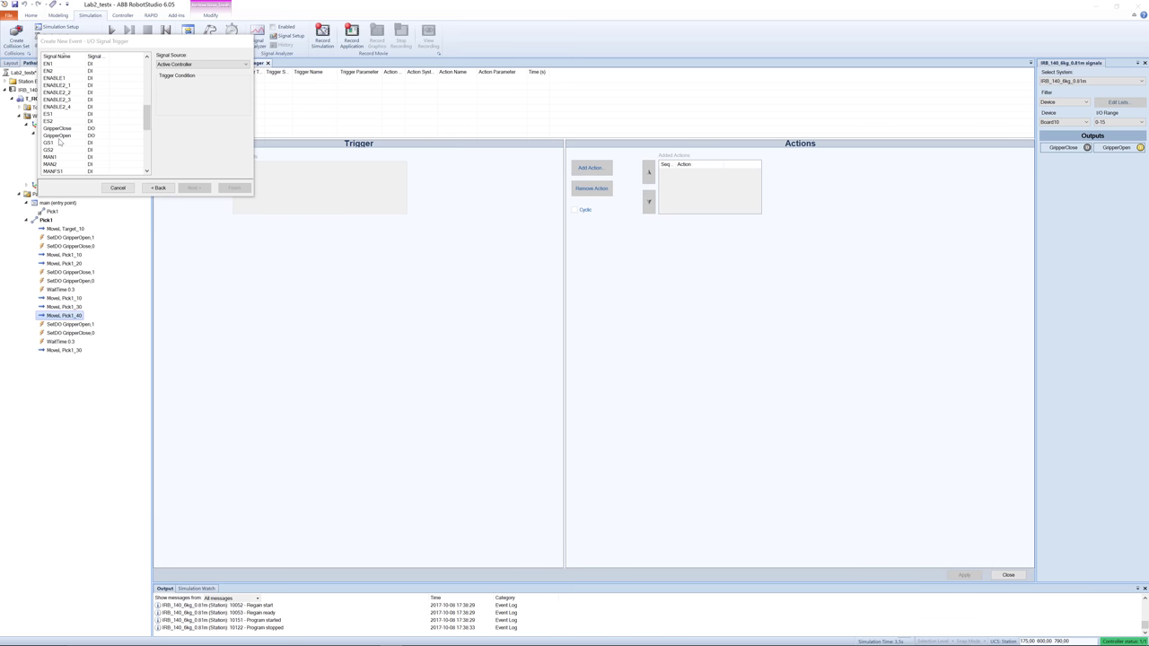
pyautogui.click(59, 138)
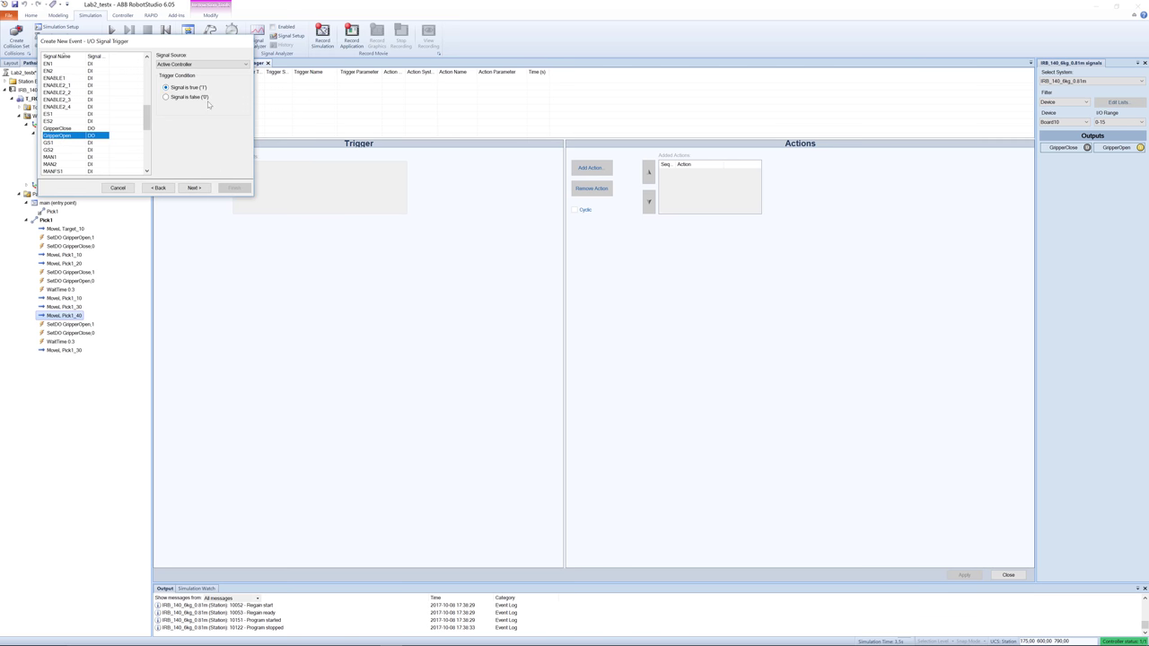
pyautogui.click(194, 187)
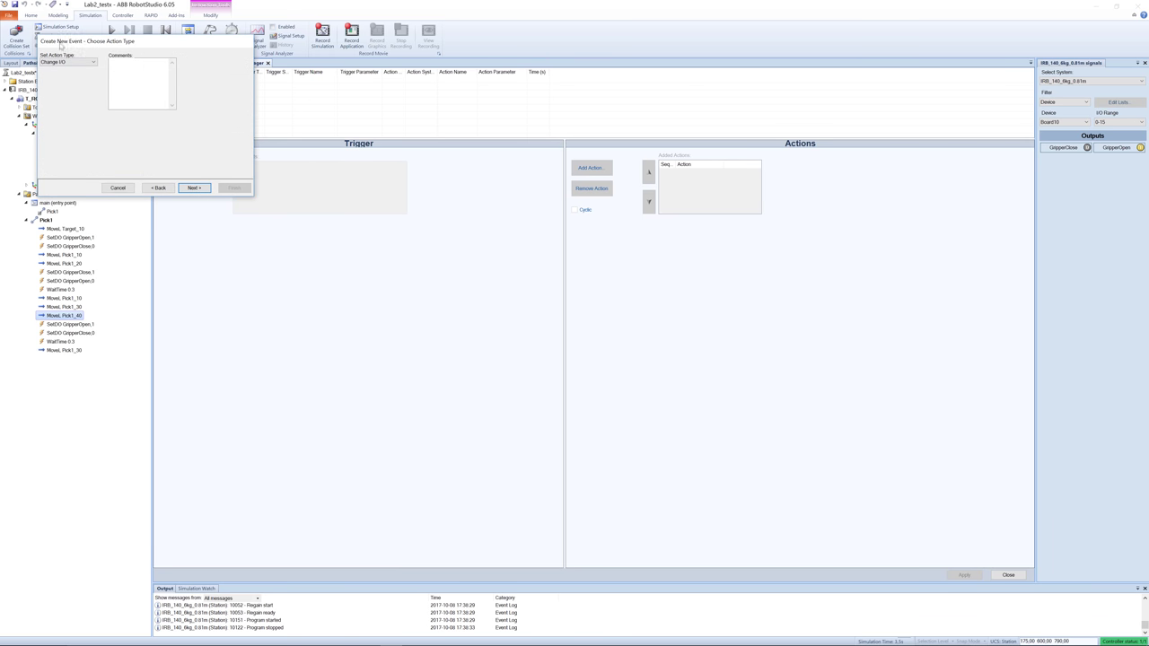
# - Give the GripperOpen event a Detach Object action that detaches any object from gripper2, and finish the event
pyautogui.click(80, 63)
pyautogui.click(194, 187)
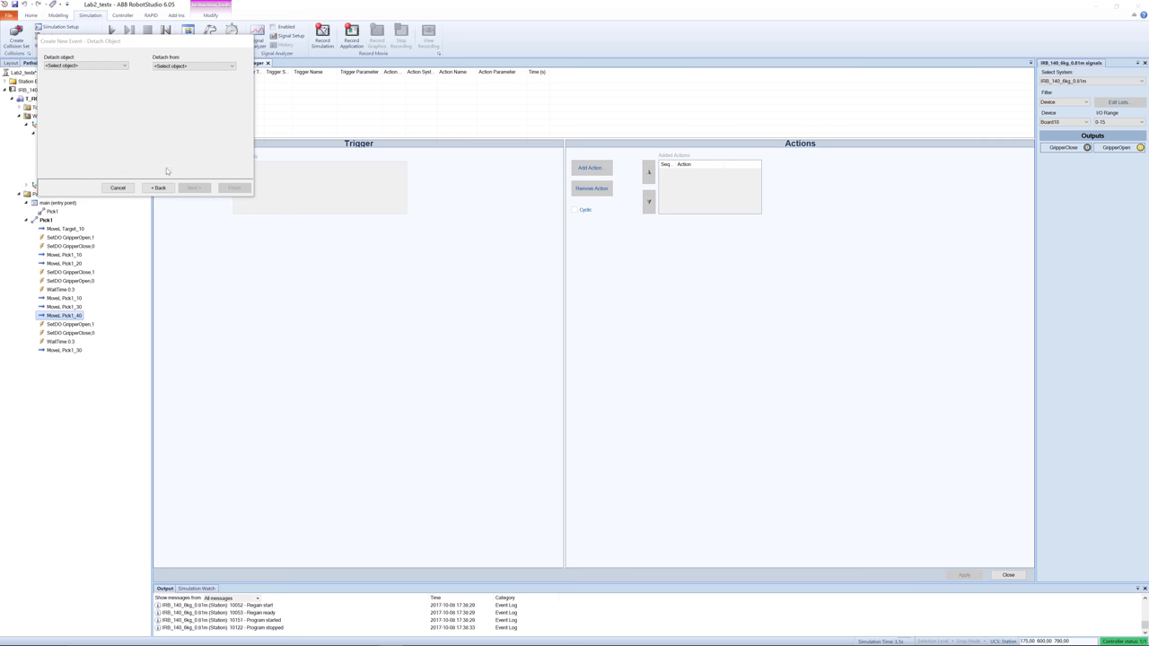
pyautogui.click(113, 66)
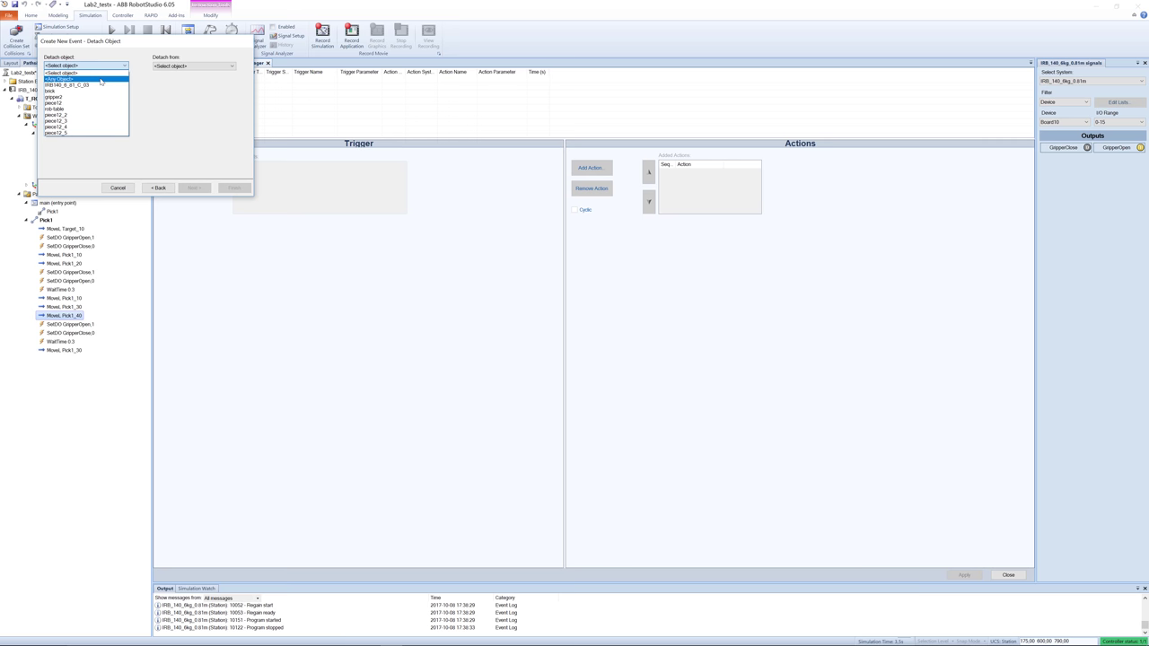
pyautogui.click(100, 79)
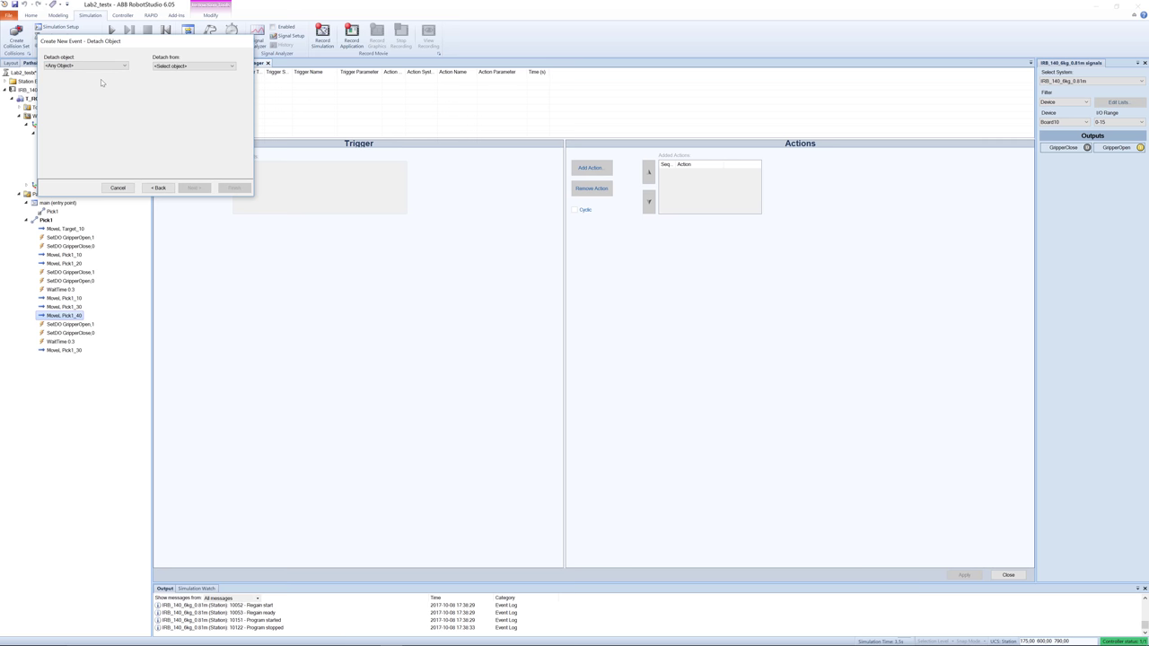
pyautogui.click(230, 67)
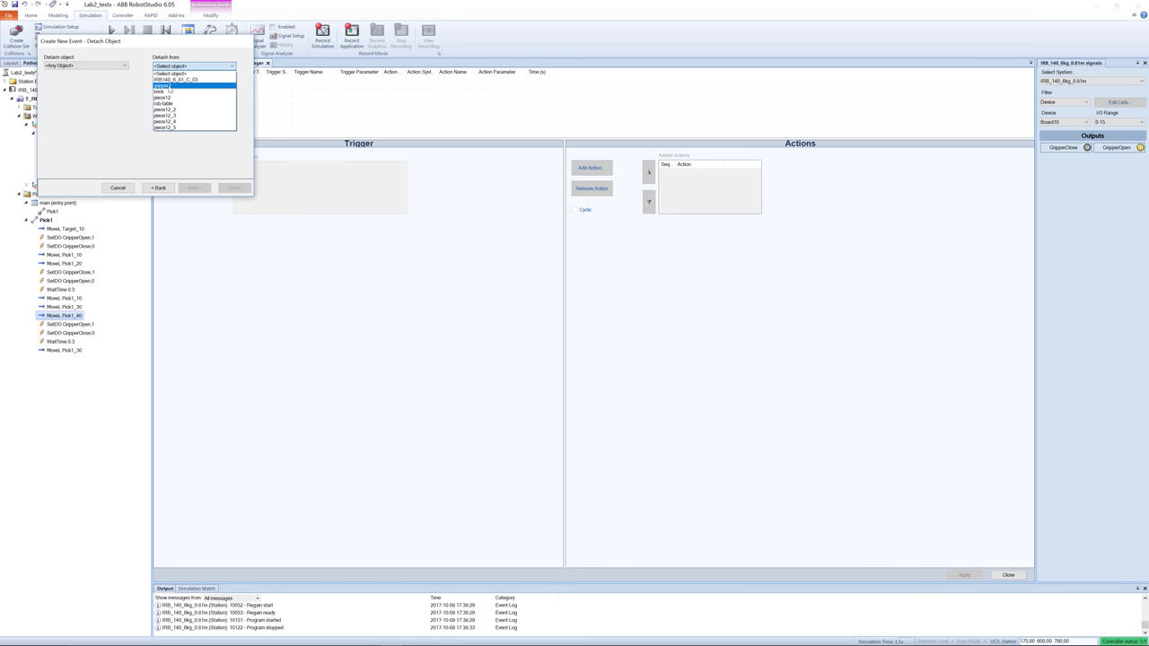
pyautogui.click(167, 85)
pyautogui.click(233, 189)
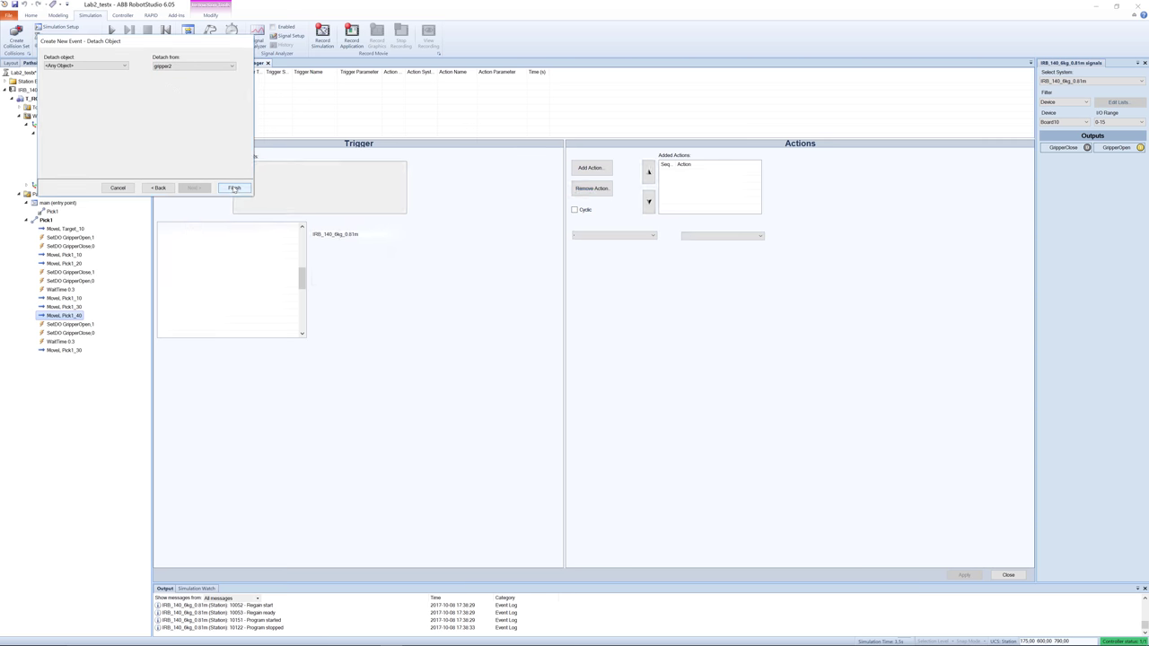
# - Add a second event, activation On, triggered by an I/O signal change when GripperClose is true (1)
pyautogui.click(179, 88)
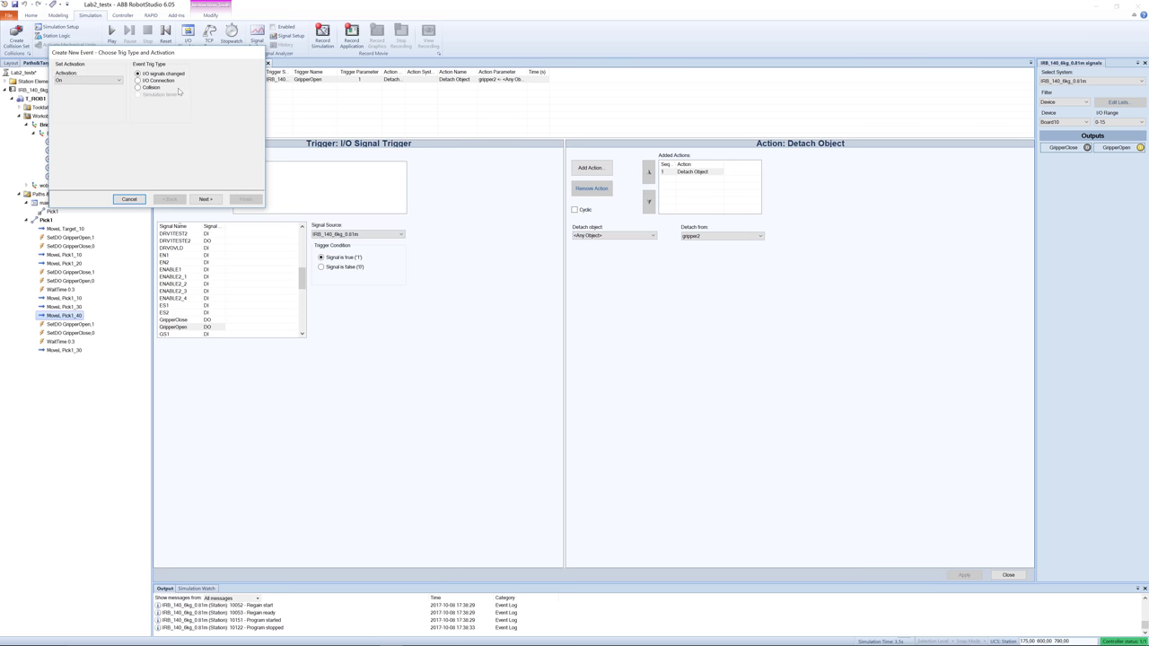
pyautogui.click(206, 199)
pyautogui.scroll(-3, 100, 118)
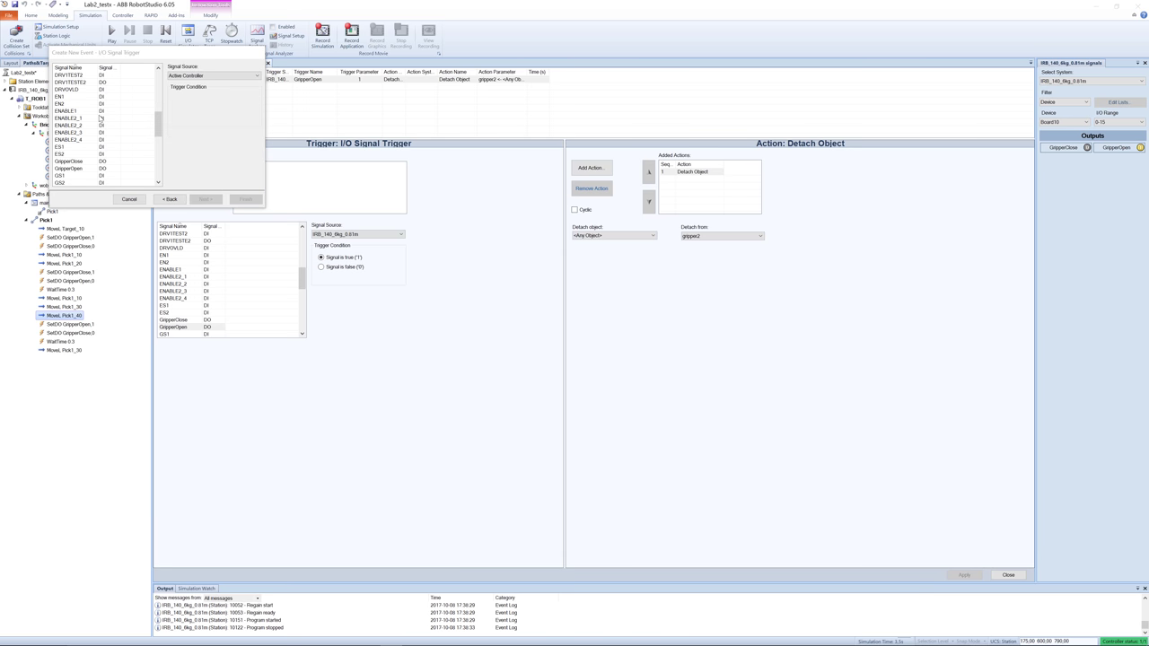
pyautogui.scroll(-1, 99, 115)
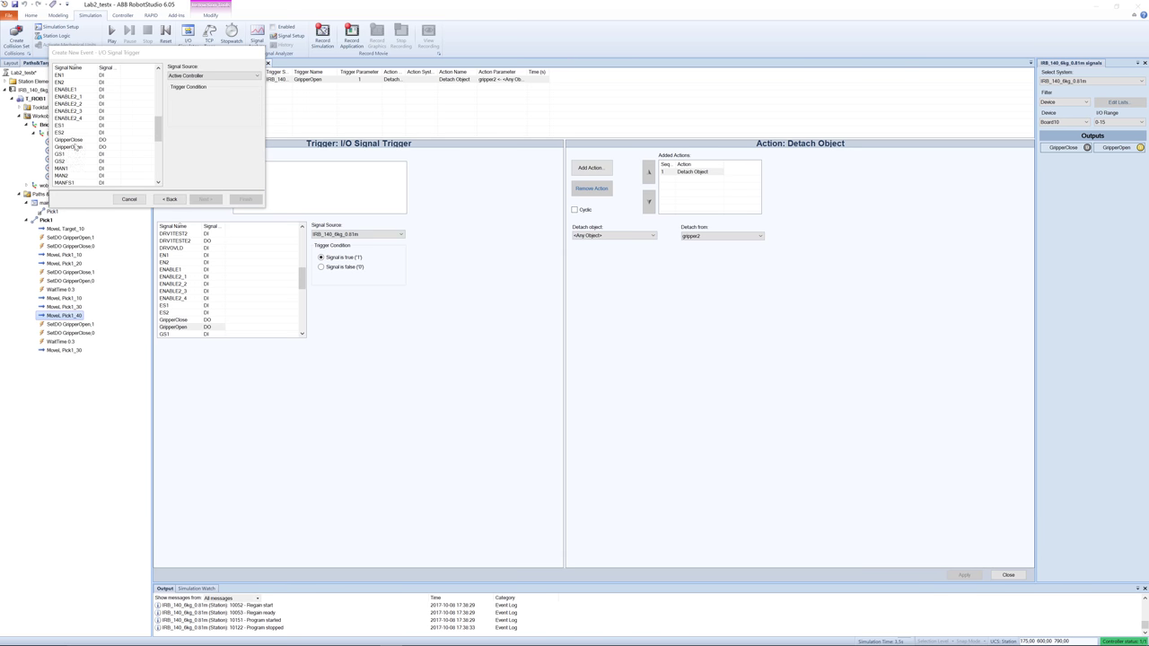
pyautogui.click(72, 140)
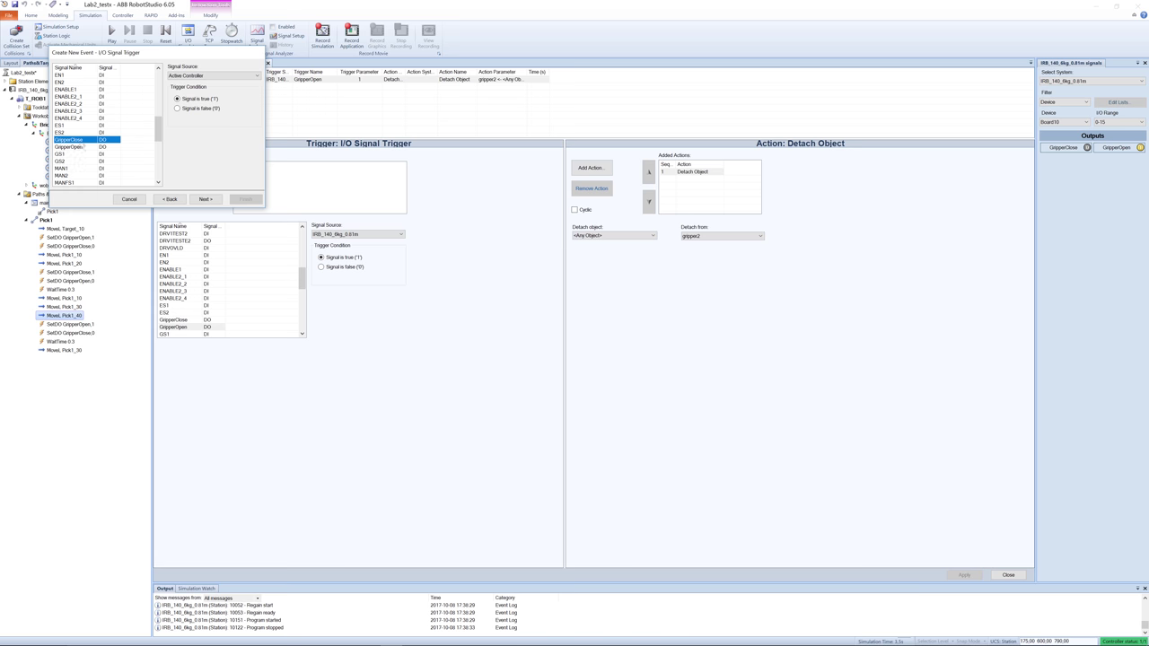
pyautogui.click(214, 199)
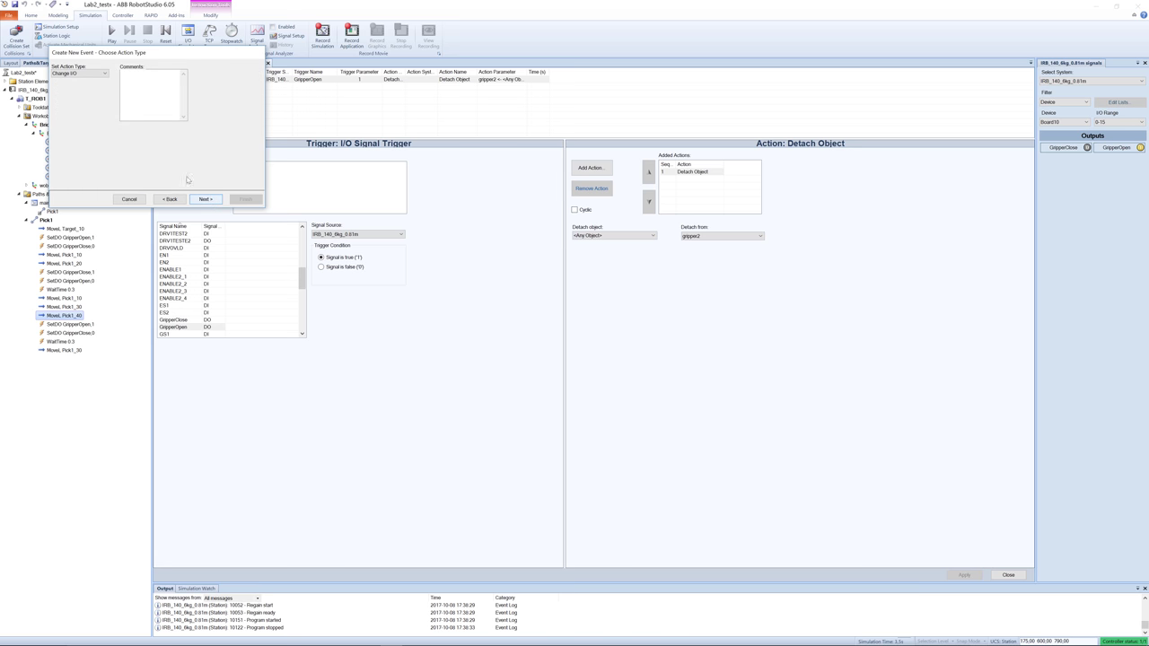
# - Give the GripperClose event an Attach Object action attaching the closest object to gripper2 with Keep position, and finish the event
pyautogui.click(104, 74)
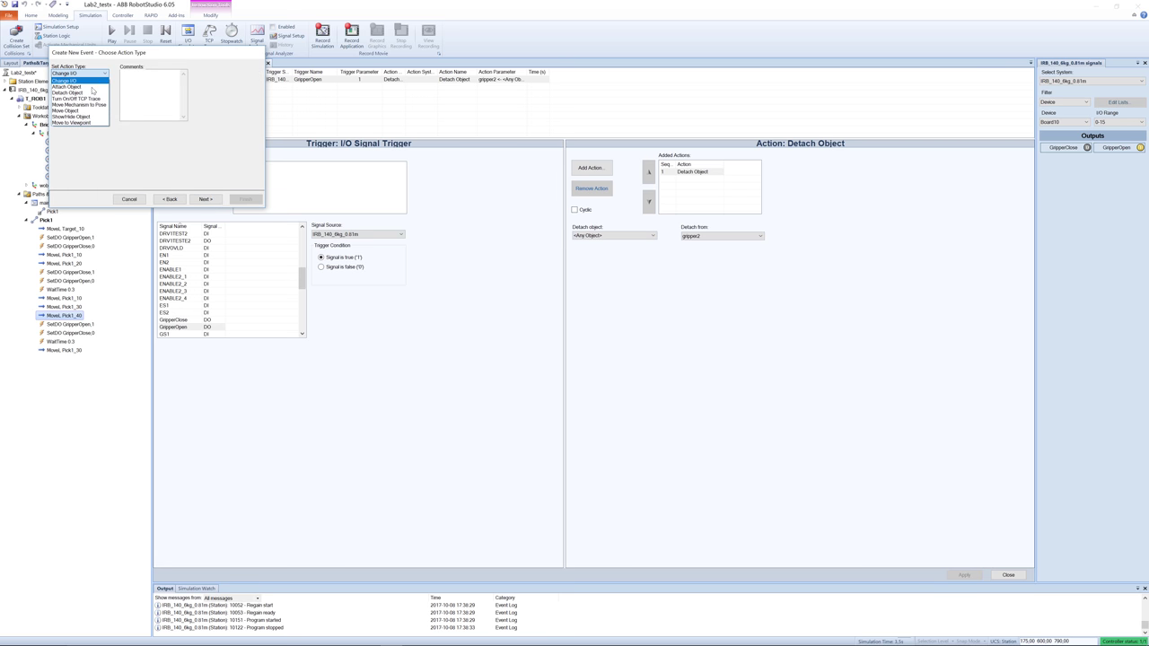
pyautogui.click(88, 87)
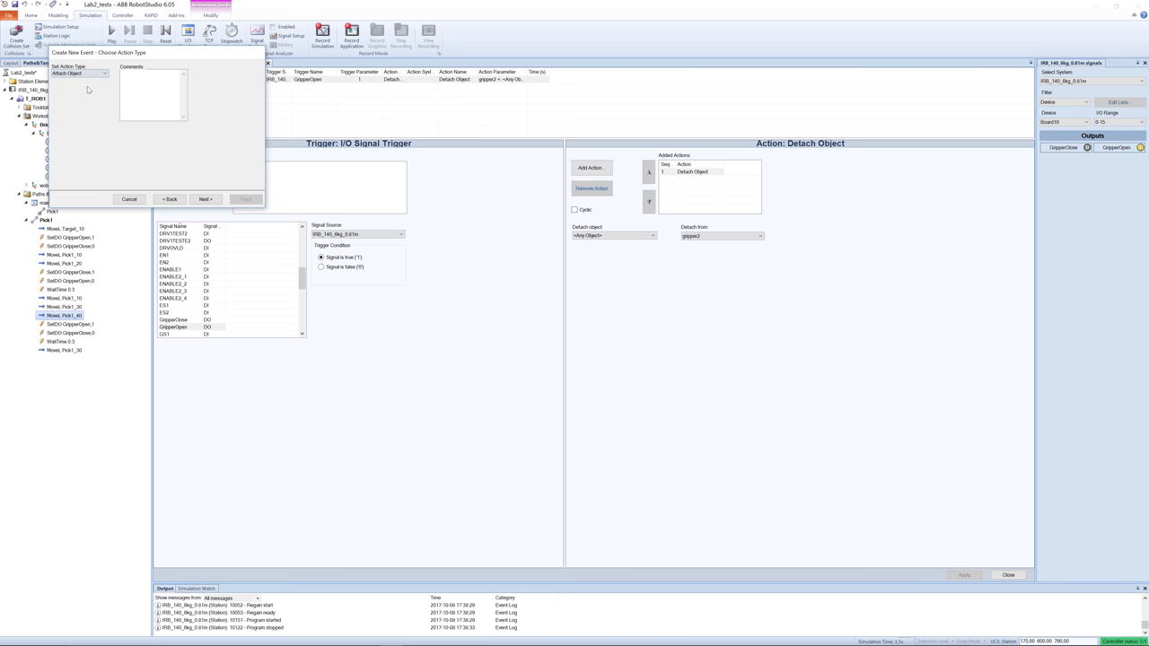
pyautogui.click(206, 200)
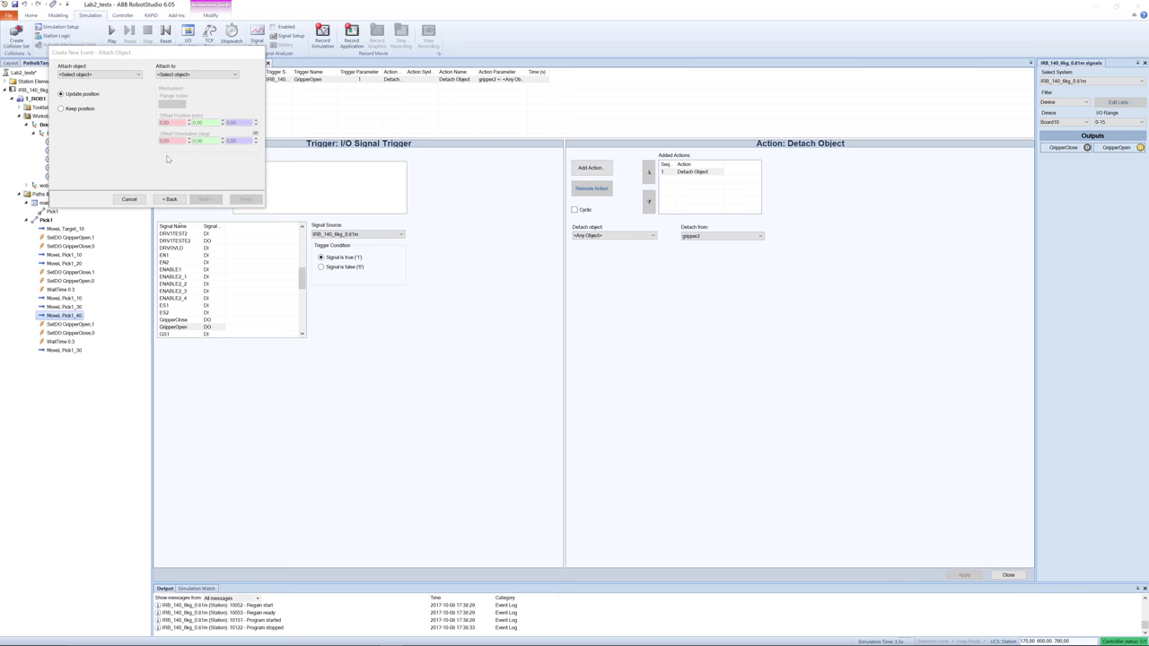
pyautogui.click(130, 75)
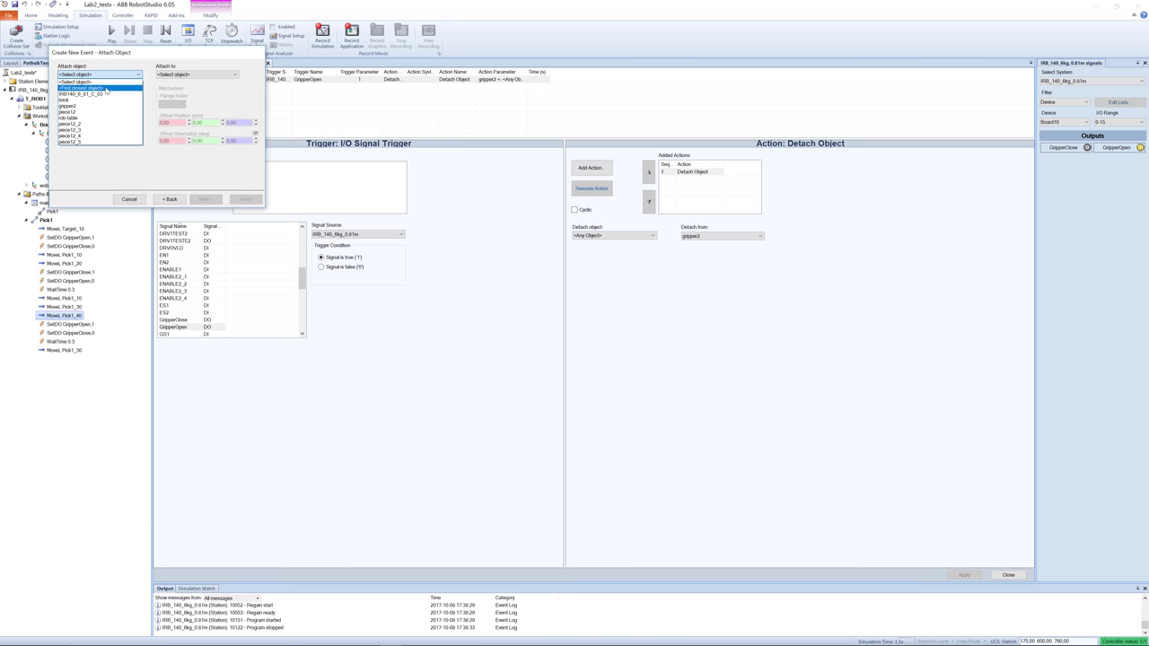
pyautogui.click(106, 88)
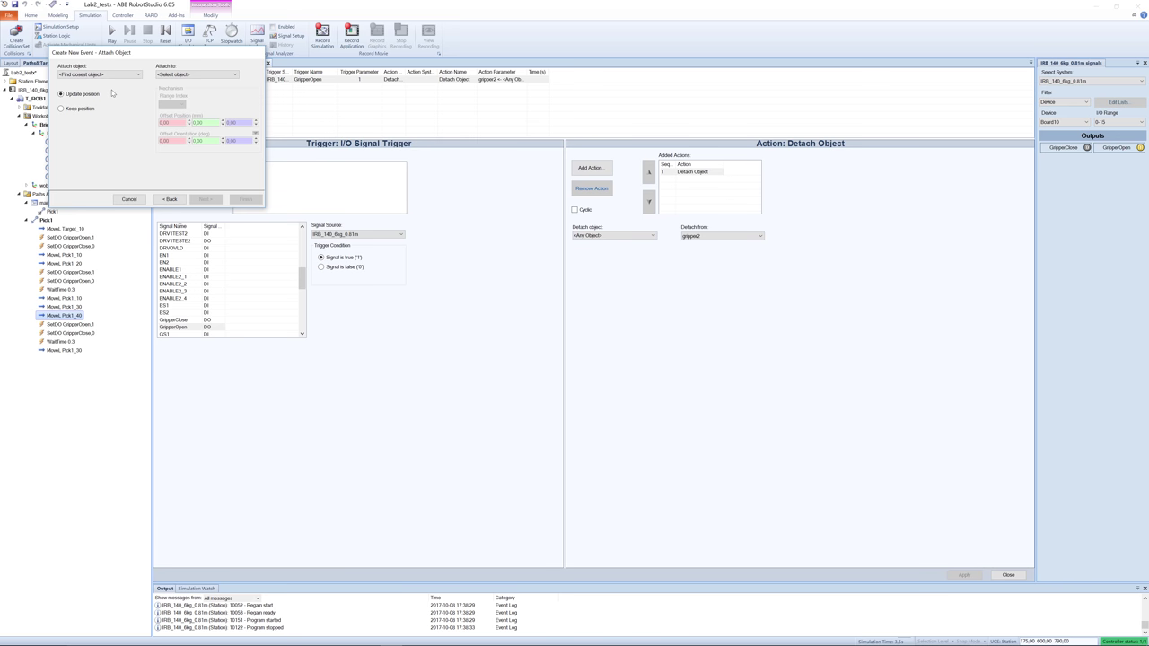
pyautogui.click(61, 108)
pyautogui.click(235, 75)
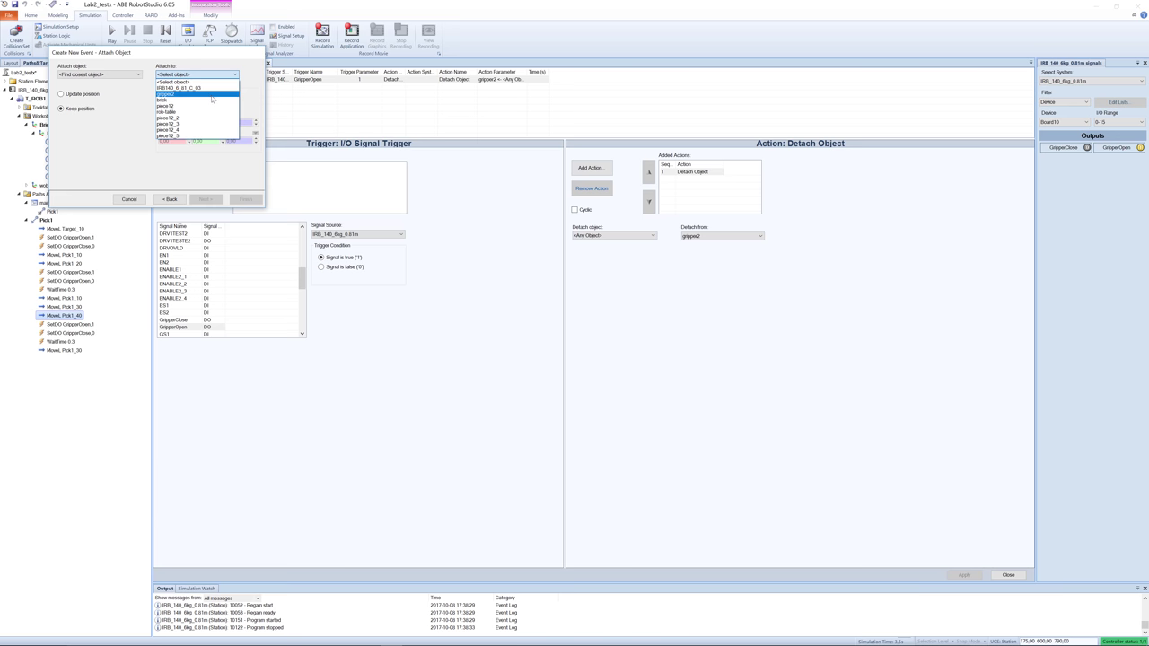
pyautogui.click(213, 96)
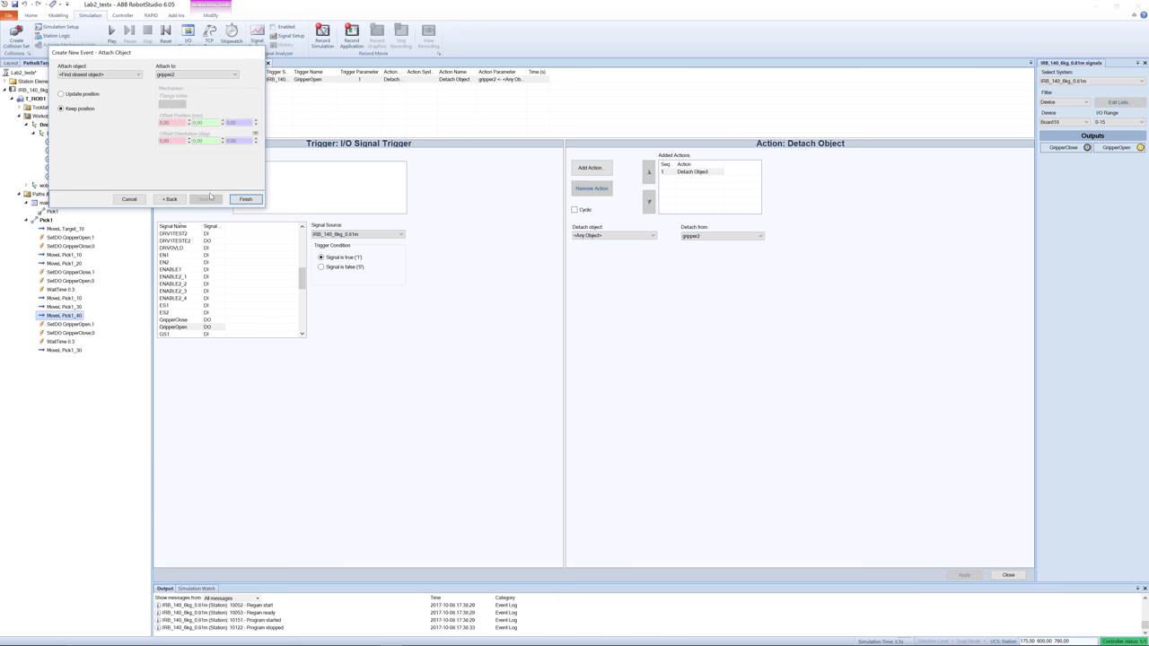
pyautogui.click(237, 198)
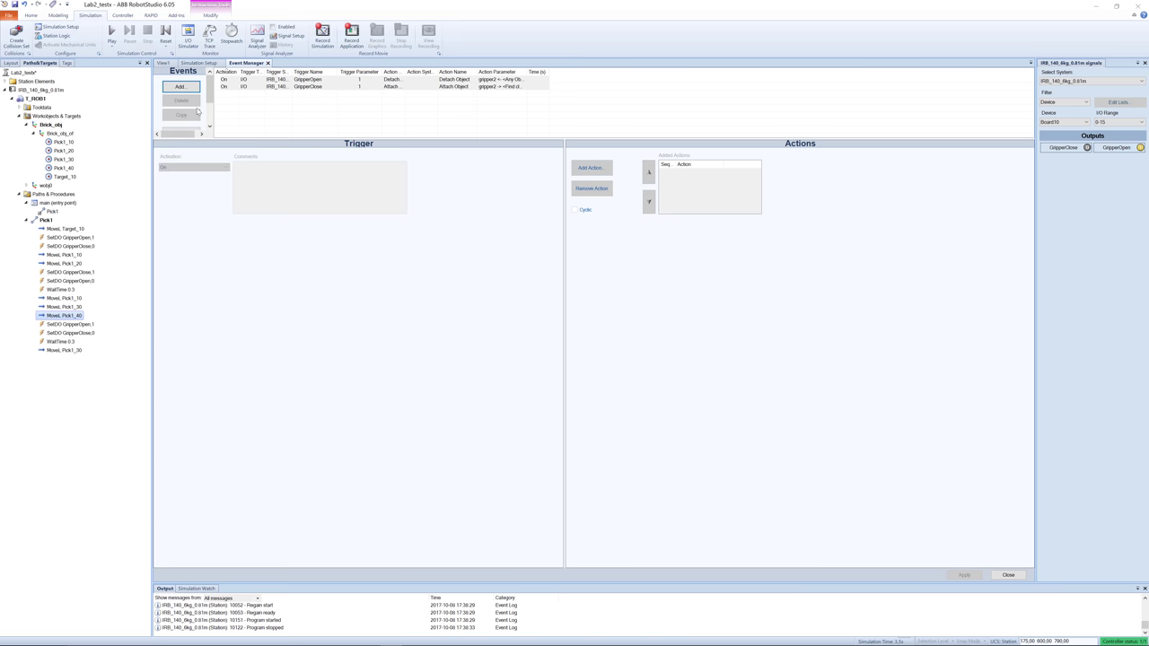
# - Return to the 3D station view and run the simulation with the gripper attach and detach events
pyautogui.click(162, 64)
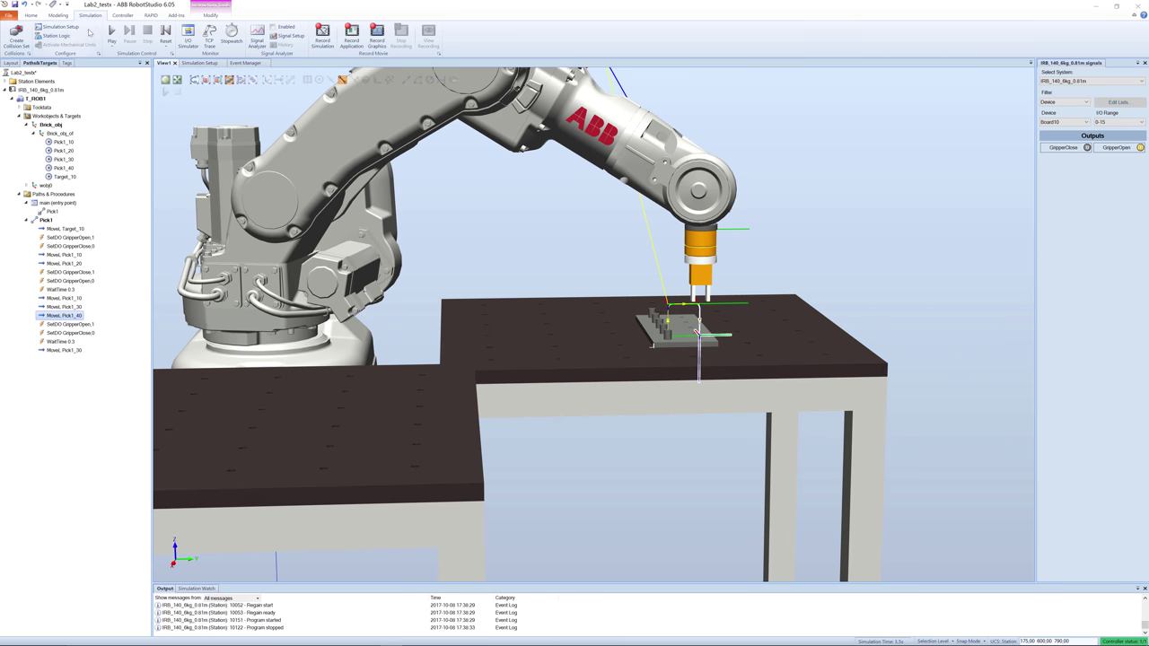
pyautogui.click(111, 33)
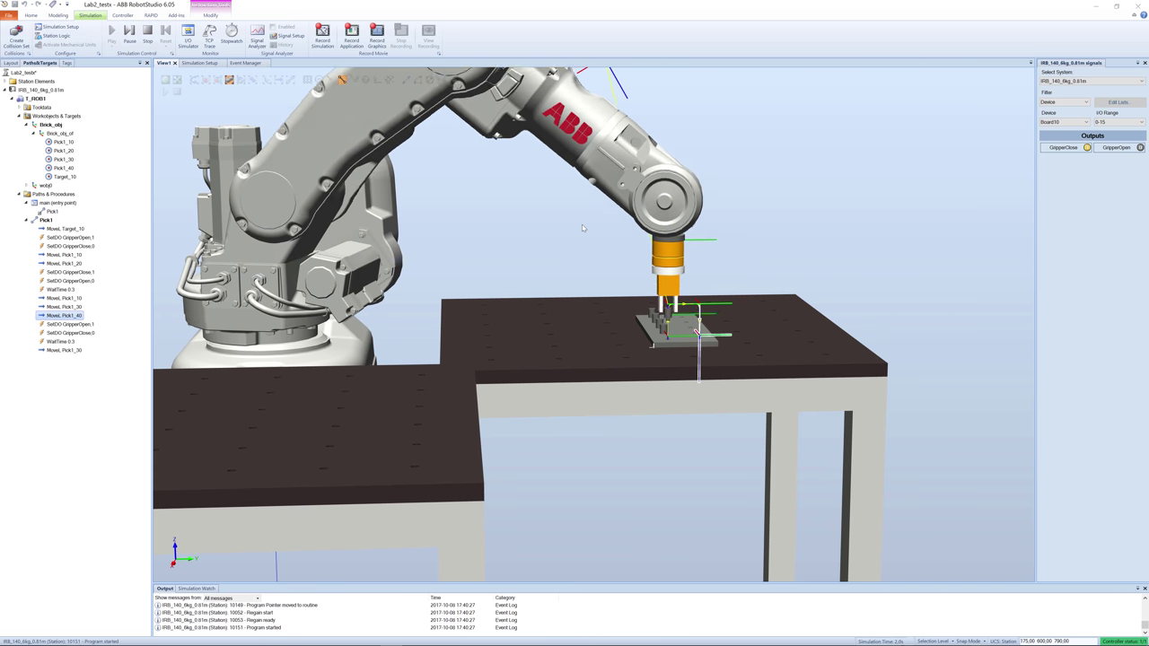
# - Inspect the simulated part placement up close and reset the simulation
pyautogui.scroll(5, 728, 314)
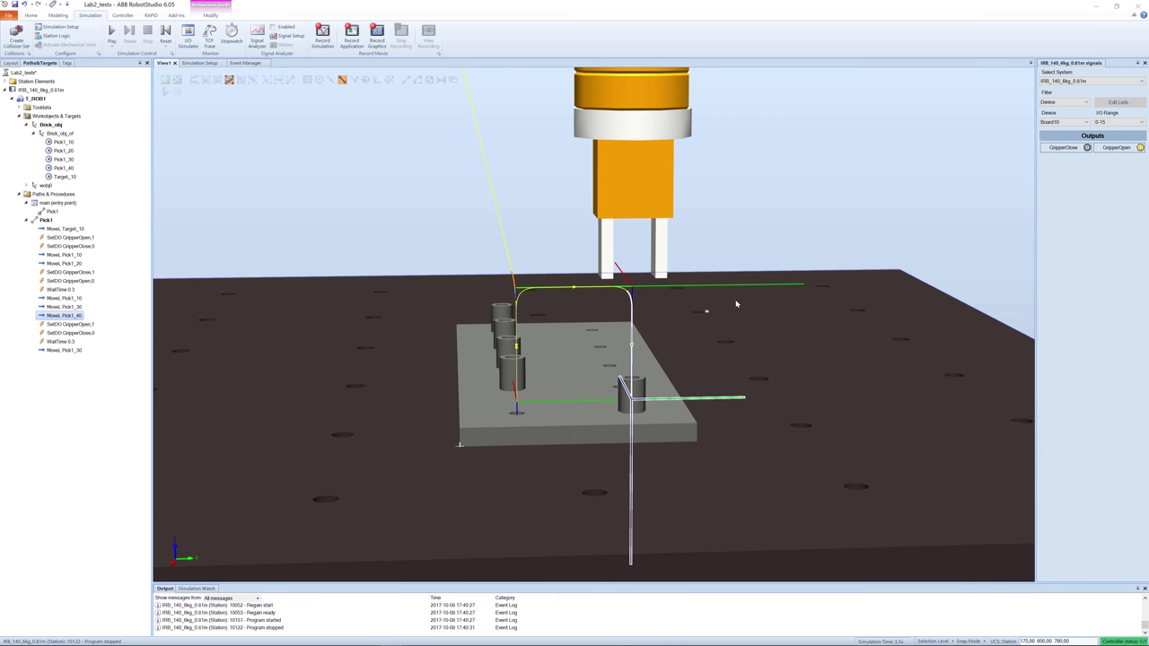
pyautogui.keyDown('ctrl'); pyautogui.keyDown('shift'); pyautogui.moveTo(739, 302); pyautogui.dragTo(750, 302); pyautogui.keyUp('shift'); pyautogui.keyUp('ctrl')
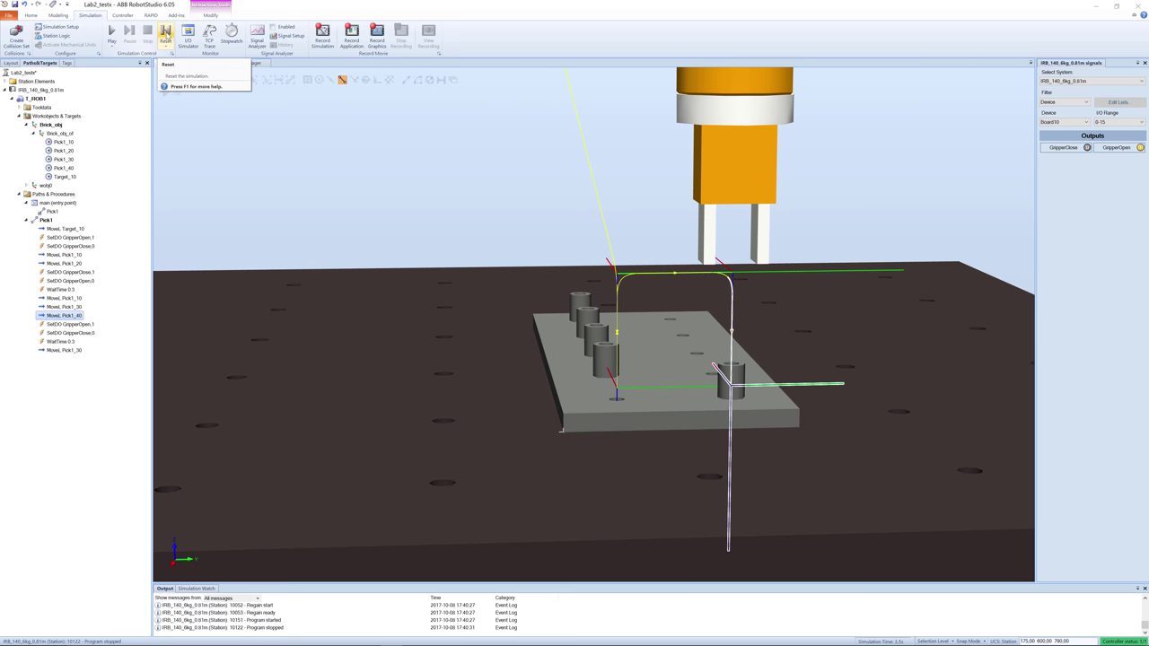
pyautogui.click(166, 34)
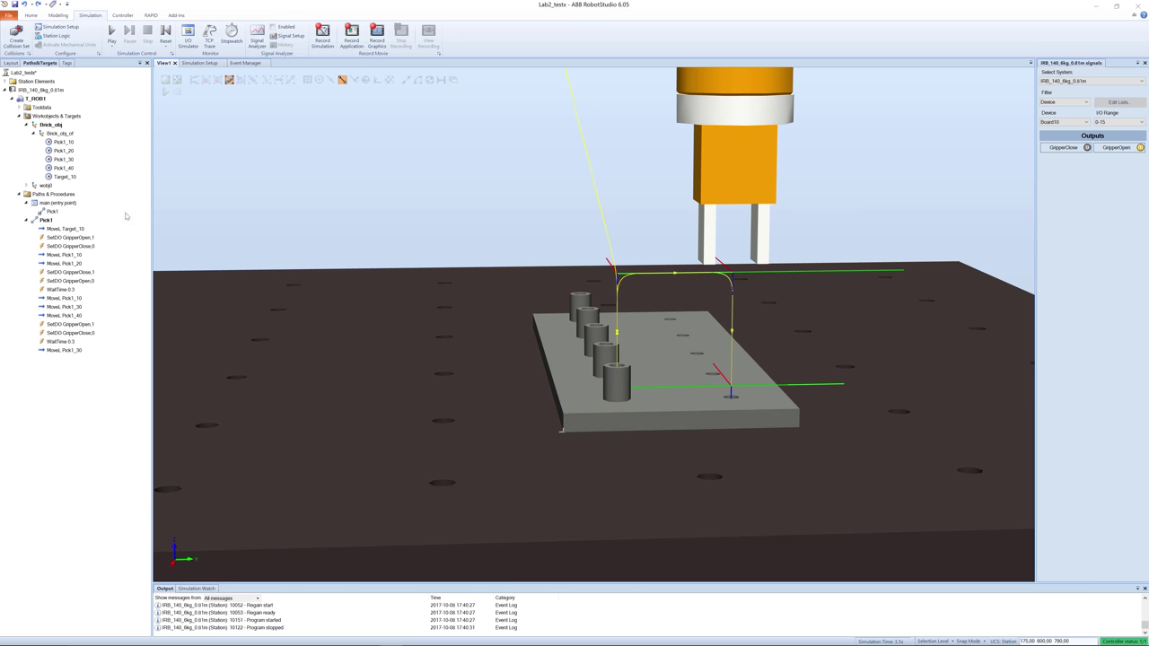
# - Jump the robot to the MoveL Target_10 instruction of the Pick1 path
pyautogui.rightClick(59, 230)
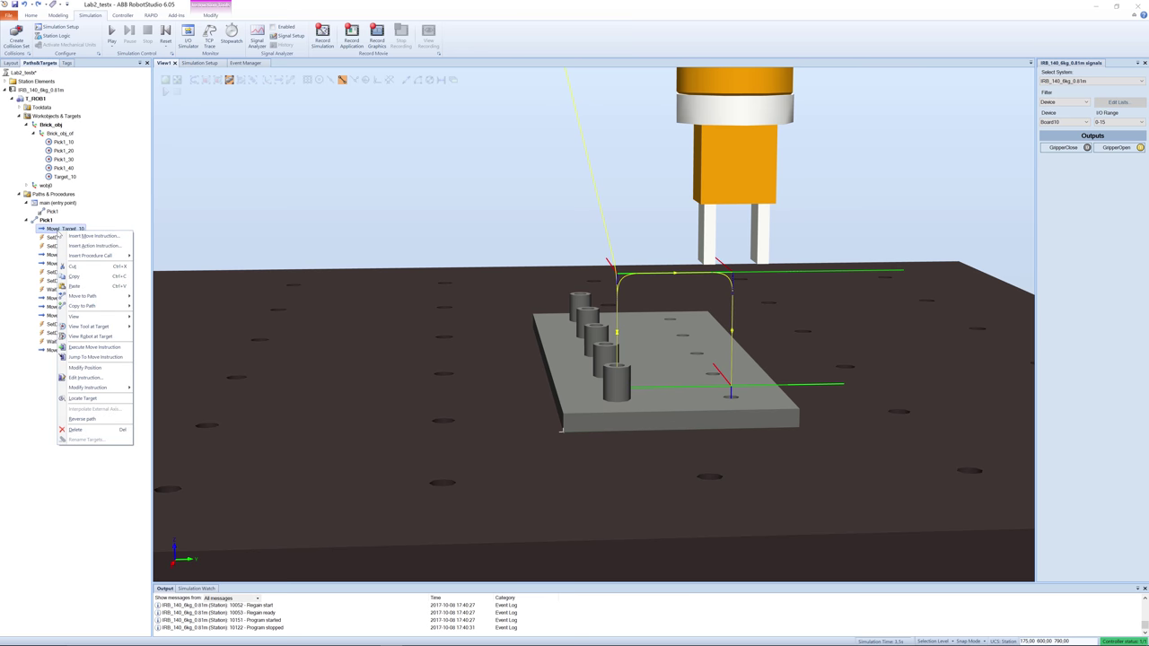
pyautogui.moveTo(105, 331)
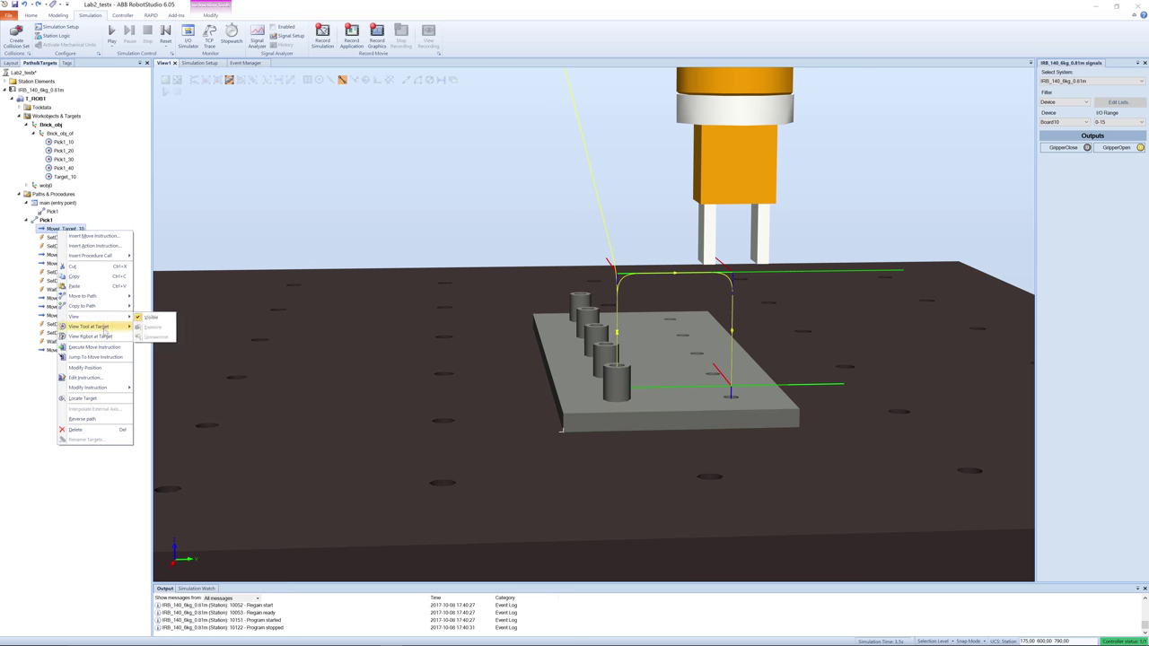
pyautogui.click(150, 318)
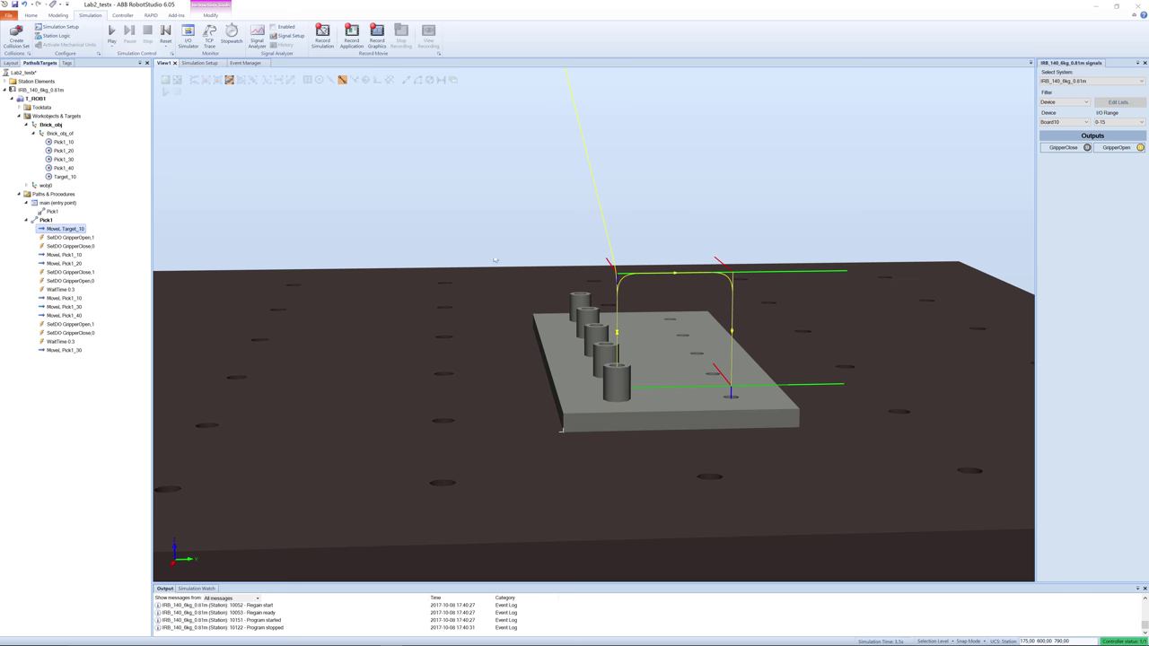
pyautogui.keyDown('ctrl'); pyautogui.keyDown('shift'); pyautogui.moveTo(531, 234); pyautogui.dragTo(555, 319); pyautogui.keyUp('shift'); pyautogui.keyUp('ctrl')
pyautogui.scroll(-5, 549, 234)
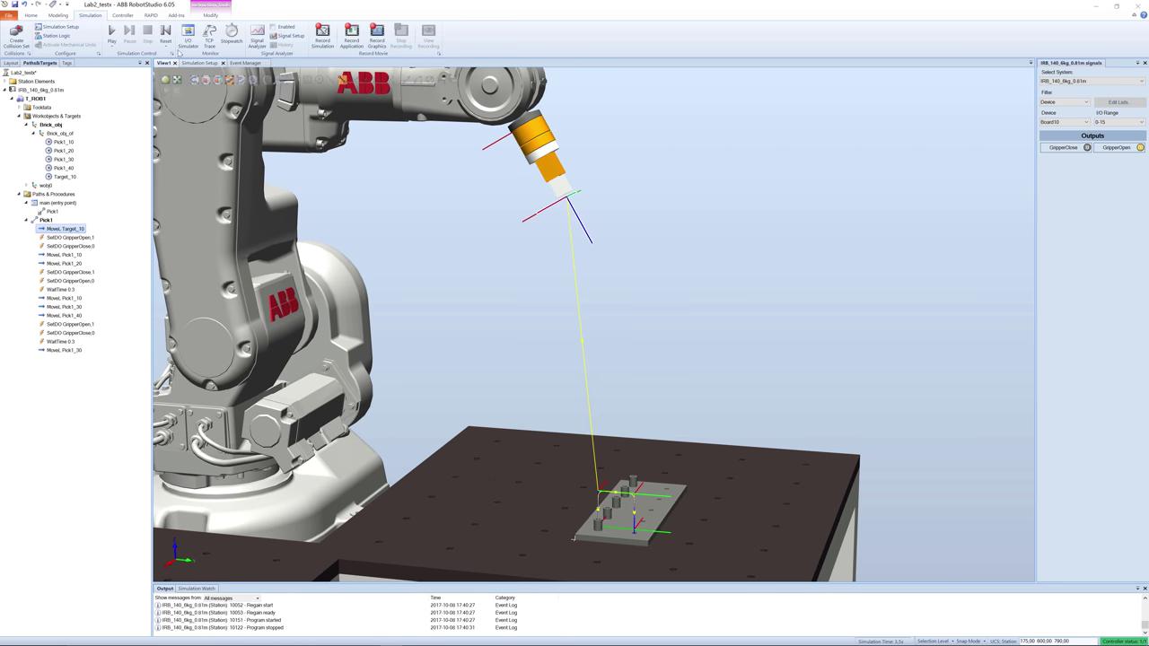
# - Save the current simulation state as INIT, including the whole Lab2_tests station with all object and controller states
pyautogui.click(167, 45)
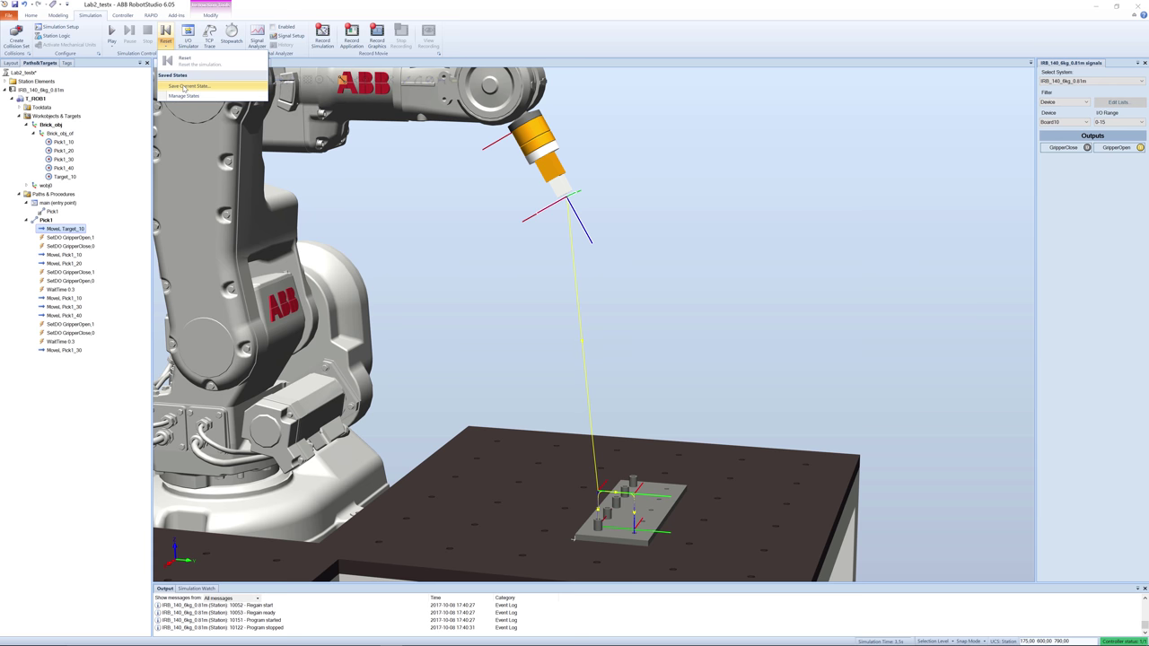
pyautogui.click(184, 86)
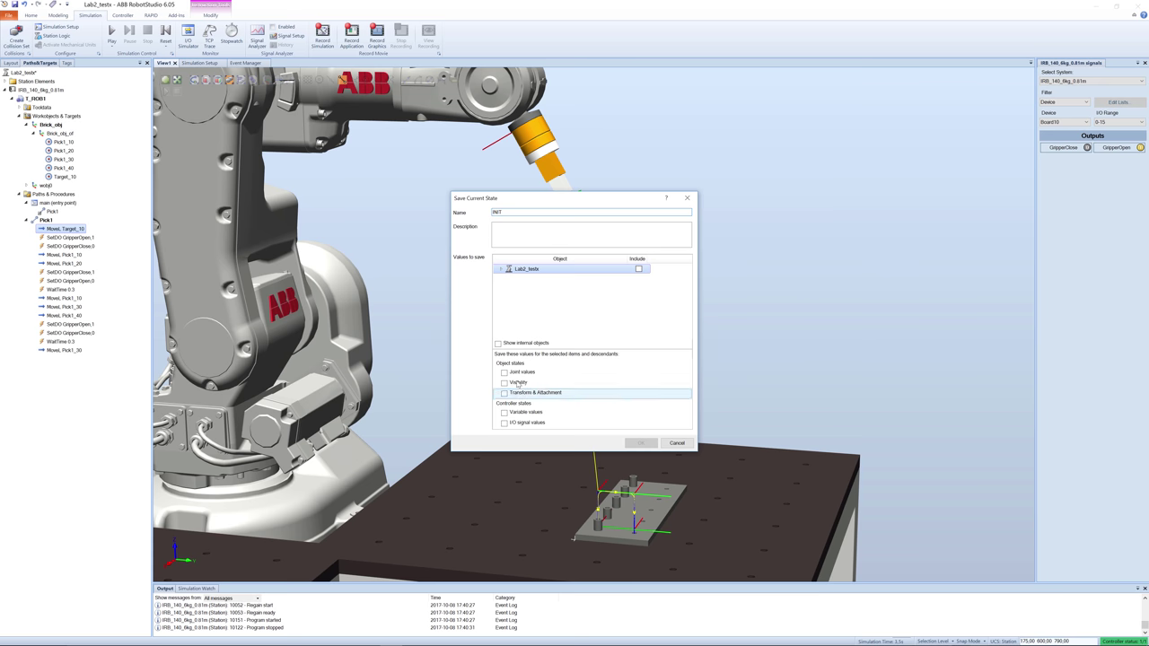
pyautogui.click(639, 270)
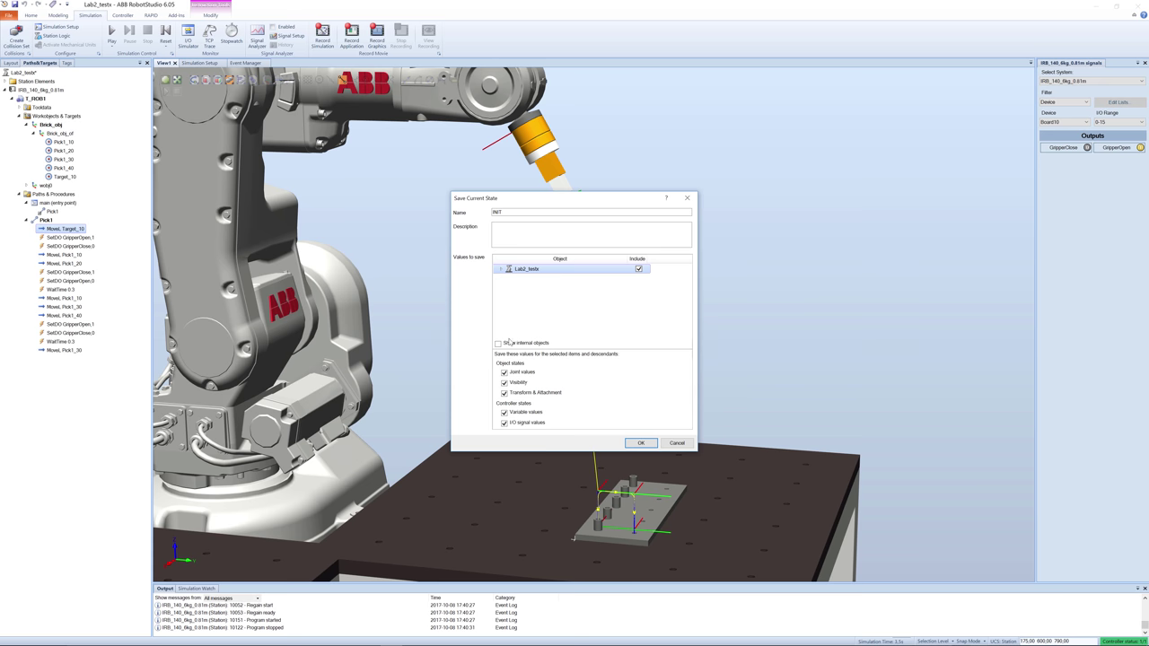
pyautogui.click(639, 444)
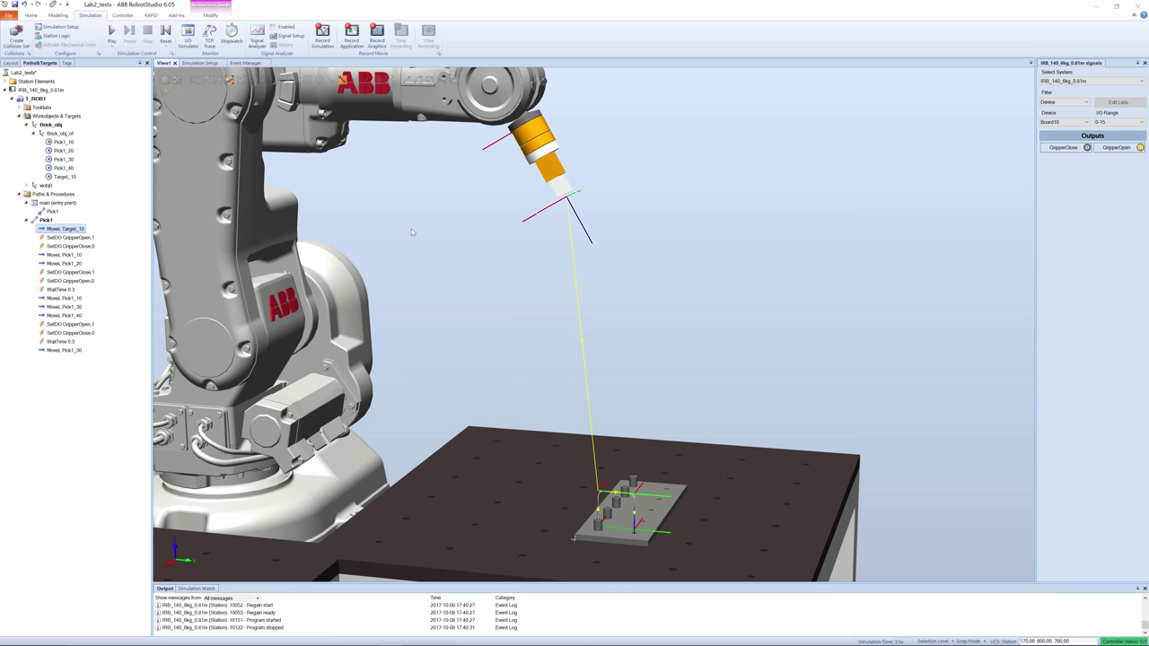
# - Run the simulation twice in a row and restore the station to the saved INIT state
pyautogui.scroll(5, 413, 230)
pyautogui.scroll(-5, 413, 232)
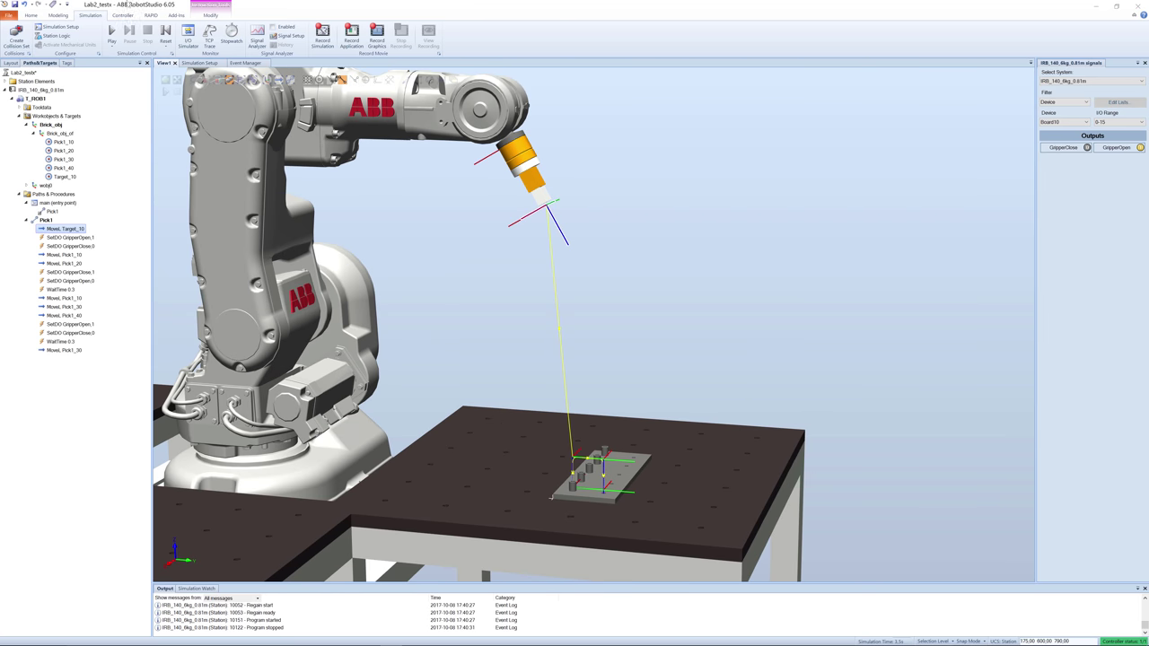
pyautogui.click(112, 34)
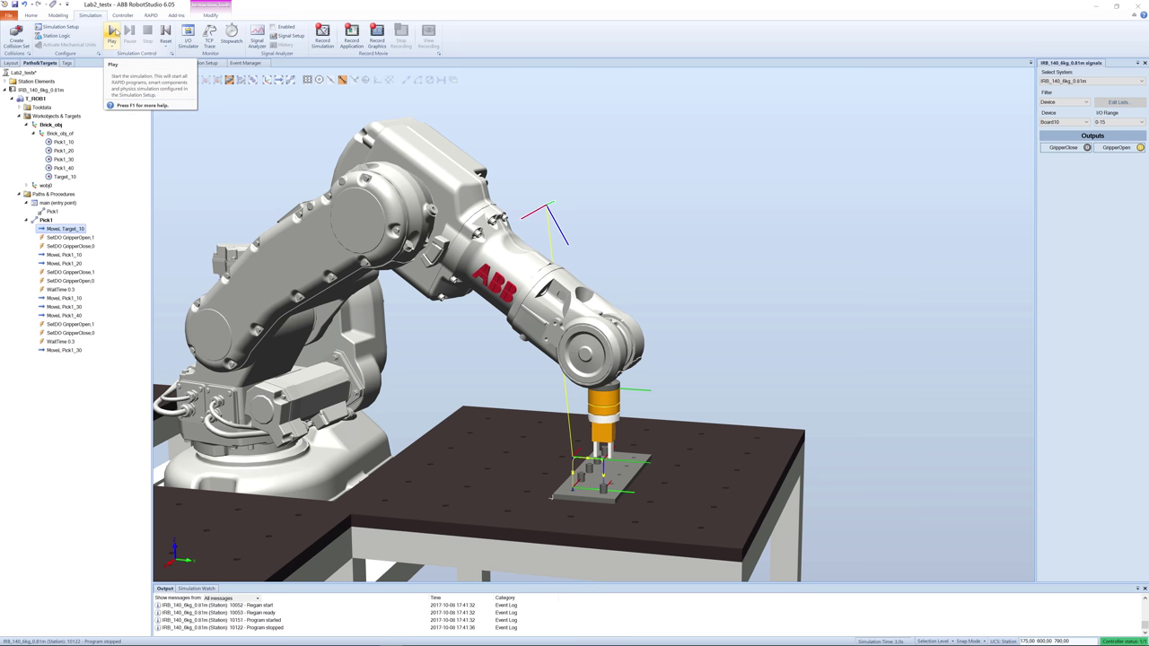
pyautogui.click(114, 33)
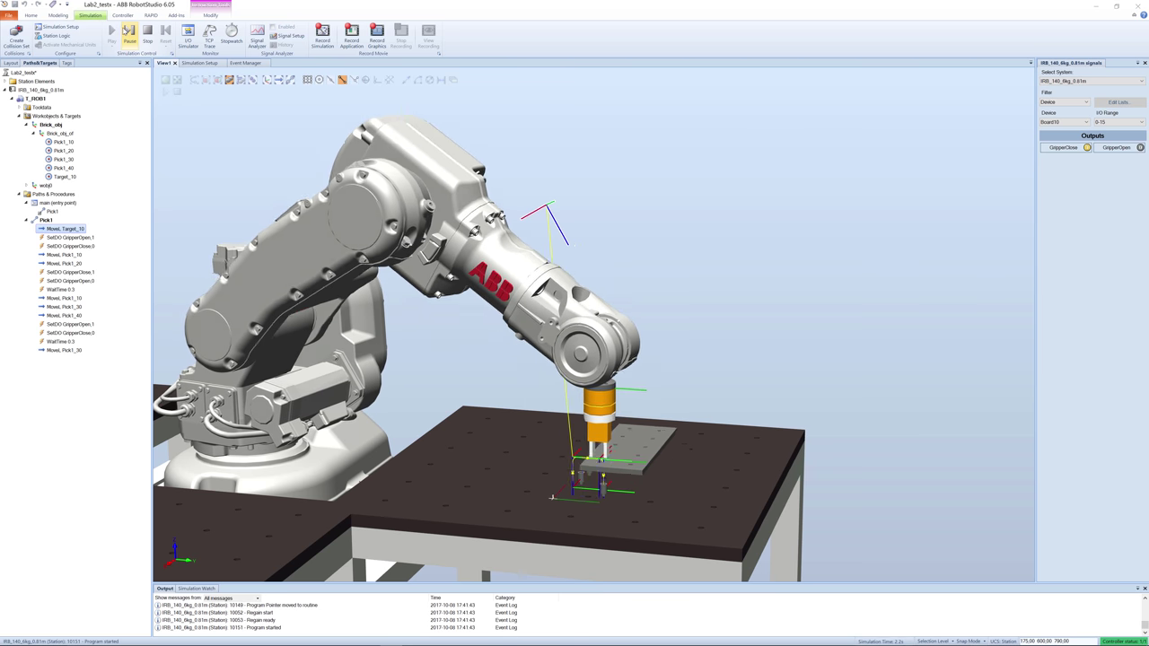
pyautogui.click(129, 35)
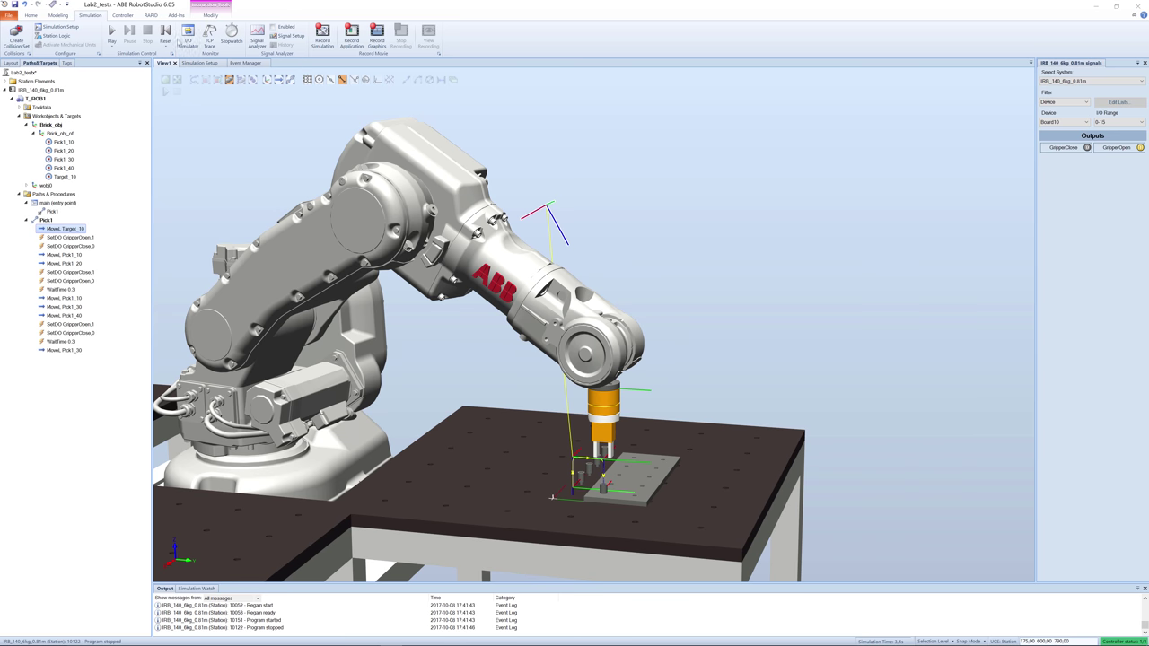
pyautogui.click(166, 46)
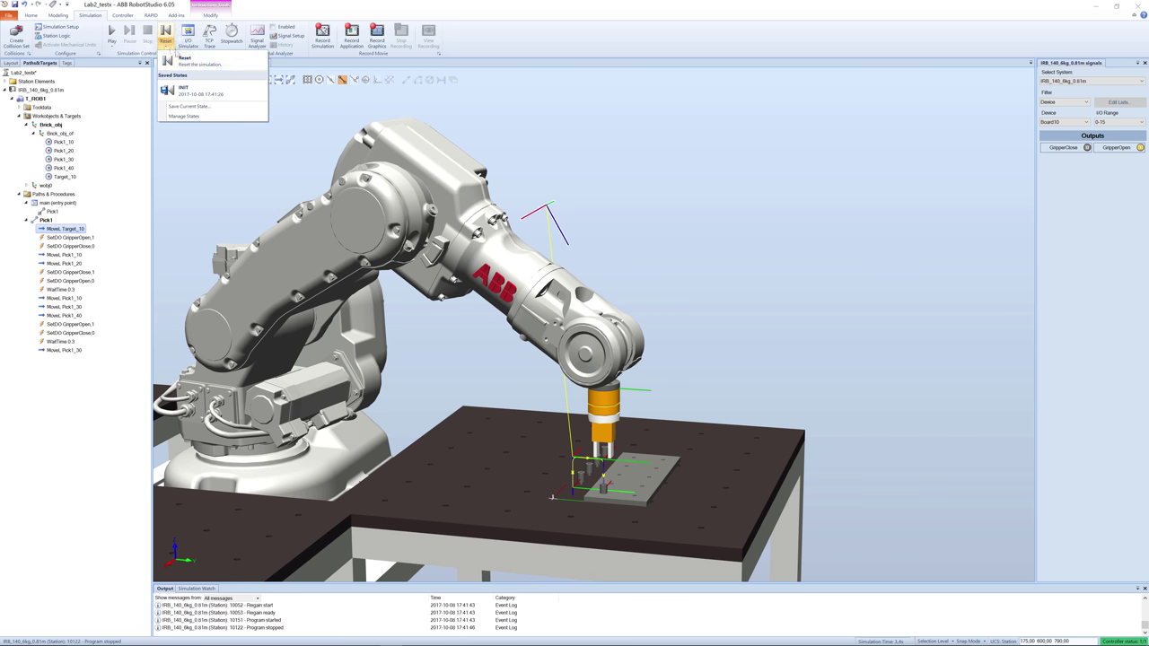
pyautogui.click(182, 88)
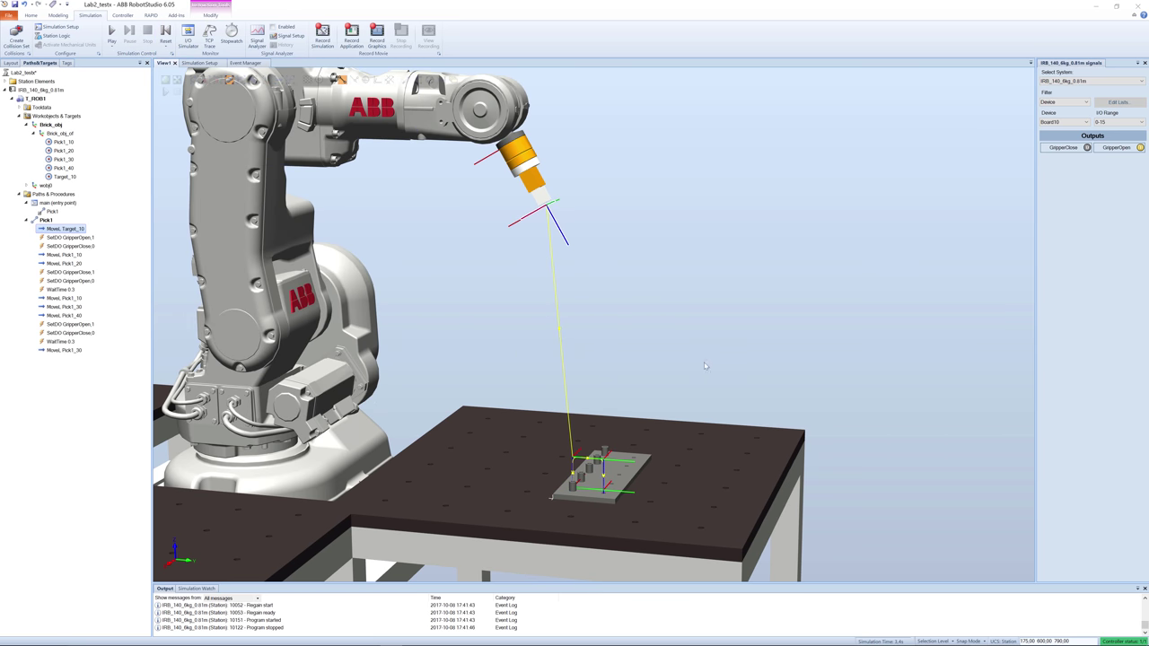
pyautogui.keyDown('ctrl'); pyautogui.keyDown('shift'); pyautogui.moveTo(763, 440); pyautogui.dragTo(752, 441); pyautogui.keyUp('shift'); pyautogui.keyUp('ctrl')
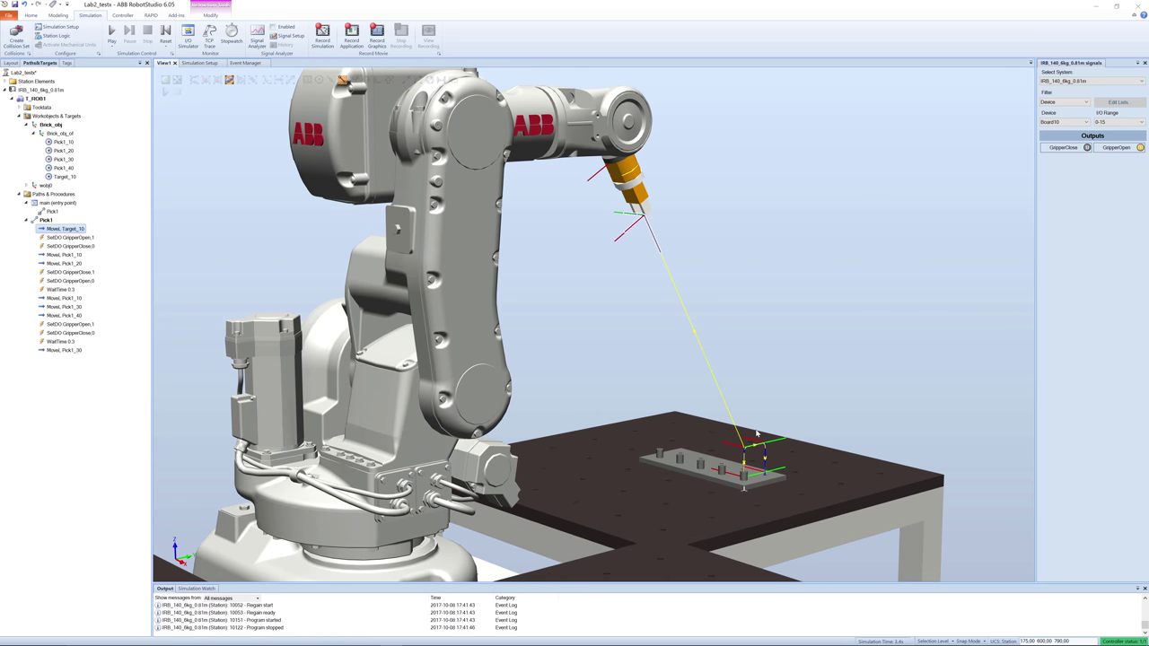
pyautogui.moveTo(757, 645)
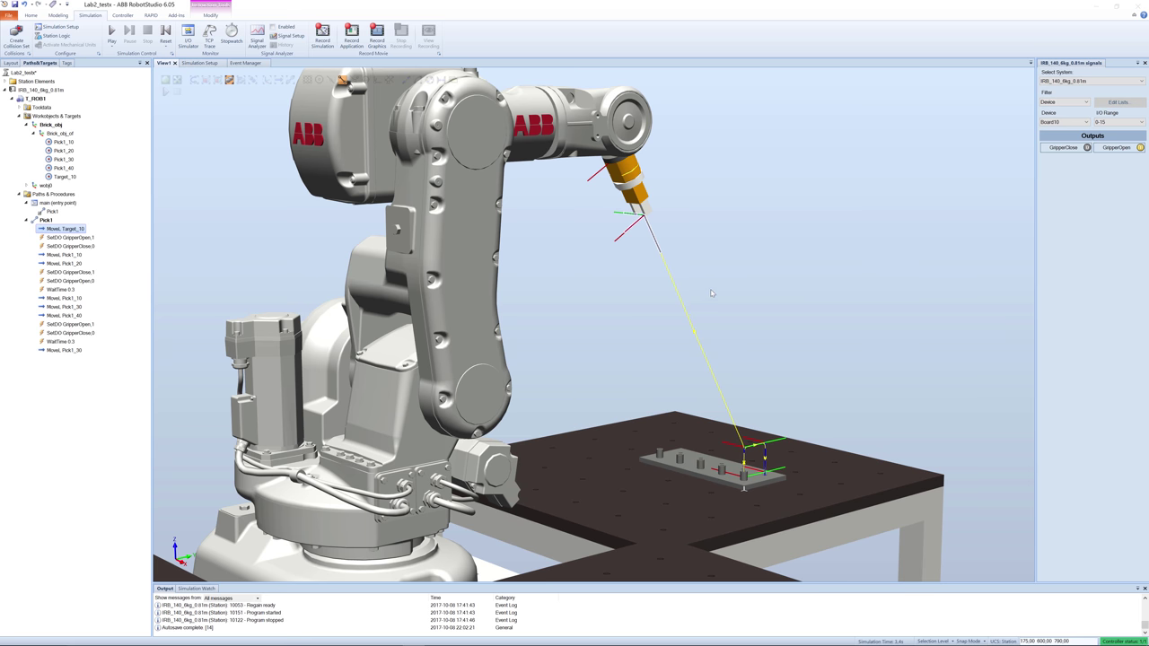
pyautogui.keyDown('ctrl'); pyautogui.keyDown('shift'); pyautogui.moveTo(710, 285); pyautogui.dragTo(660, 282); pyautogui.keyUp('shift'); pyautogui.keyUp('ctrl')
pyautogui.scroll(5, 660, 282)
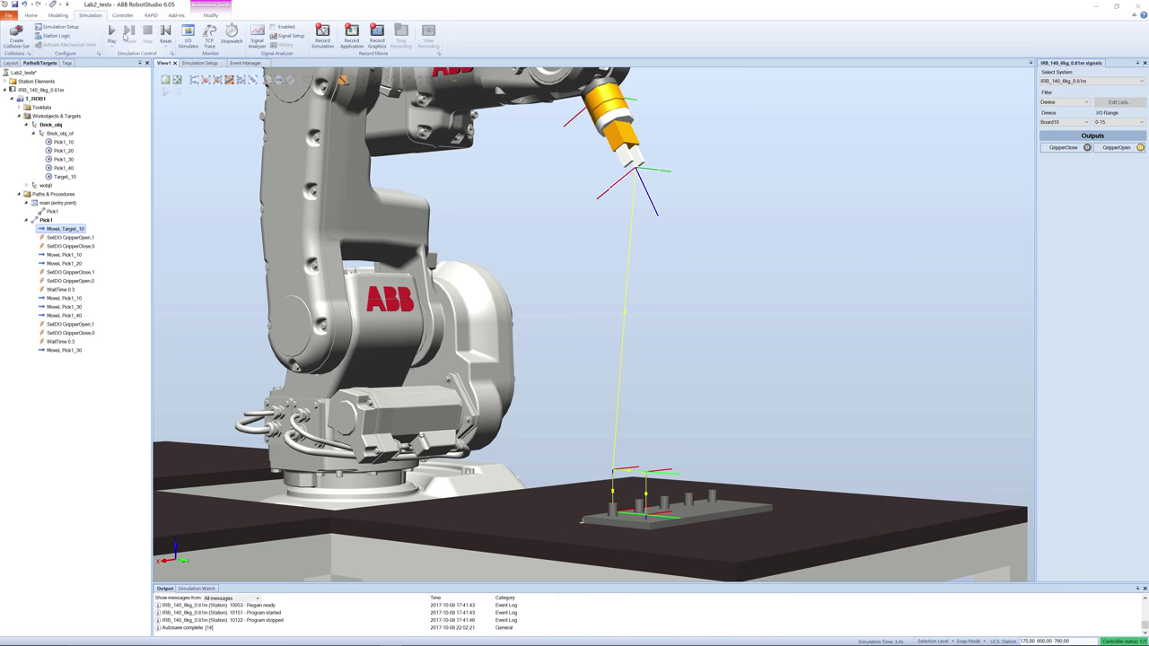
# - Open Module1 of T_ROB1 in the RAPID editor and insert blank lines above the Pick1 procedure
pyautogui.click(150, 18)
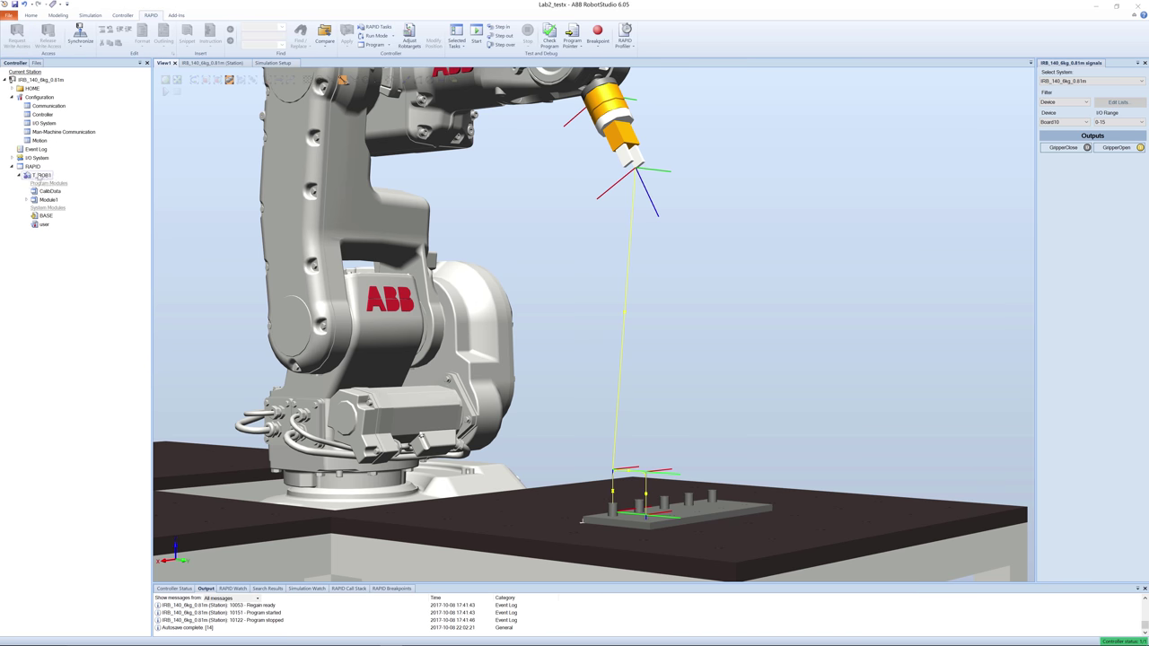
pyautogui.doubleClick(45, 200)
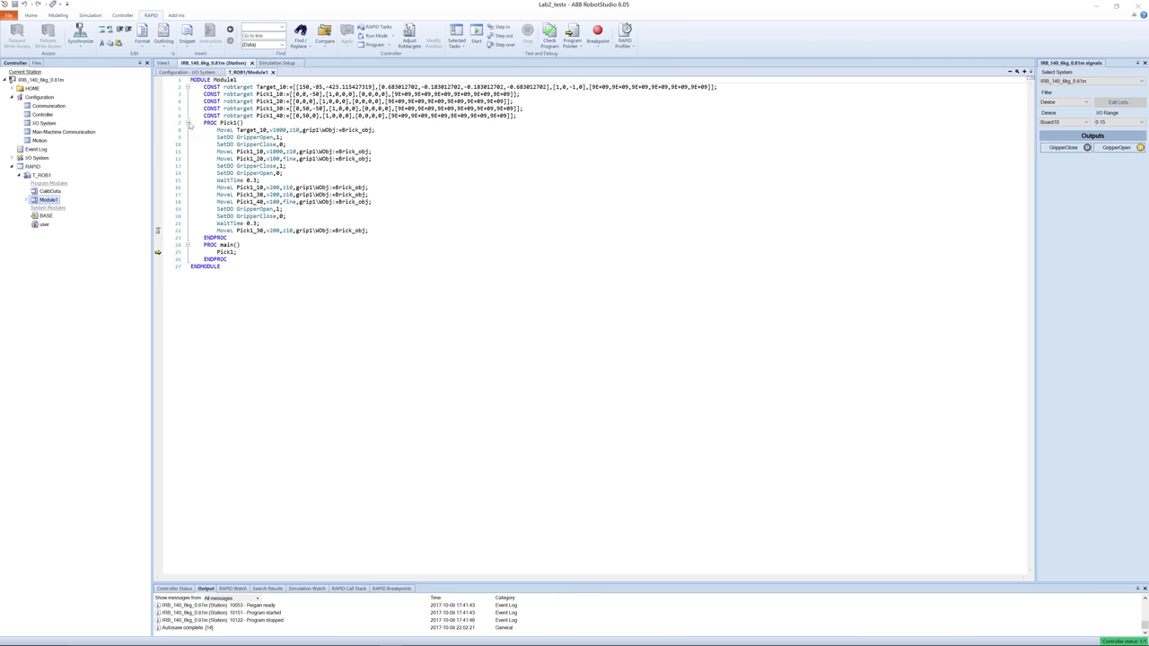
pyautogui.click(192, 123)
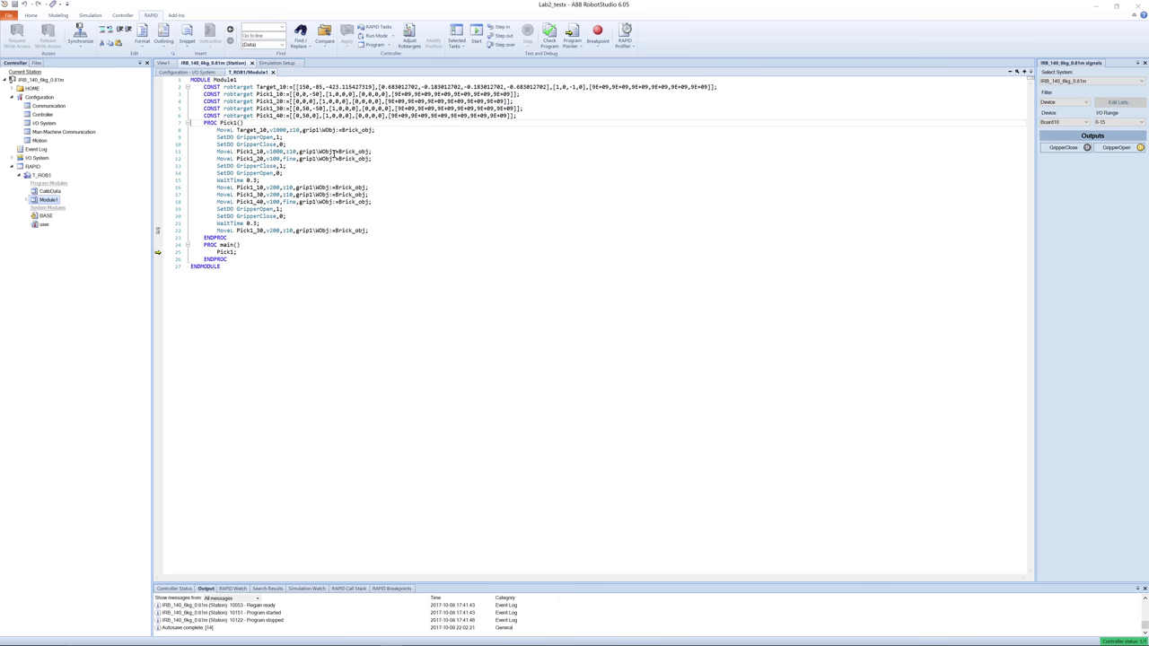
pyautogui.press('Return')
pyautogui.press('Return')
pyautogui.press('Return')
pyautogui.press('Up')
pyautogui.press('Up')
pyautogui.press('Up')
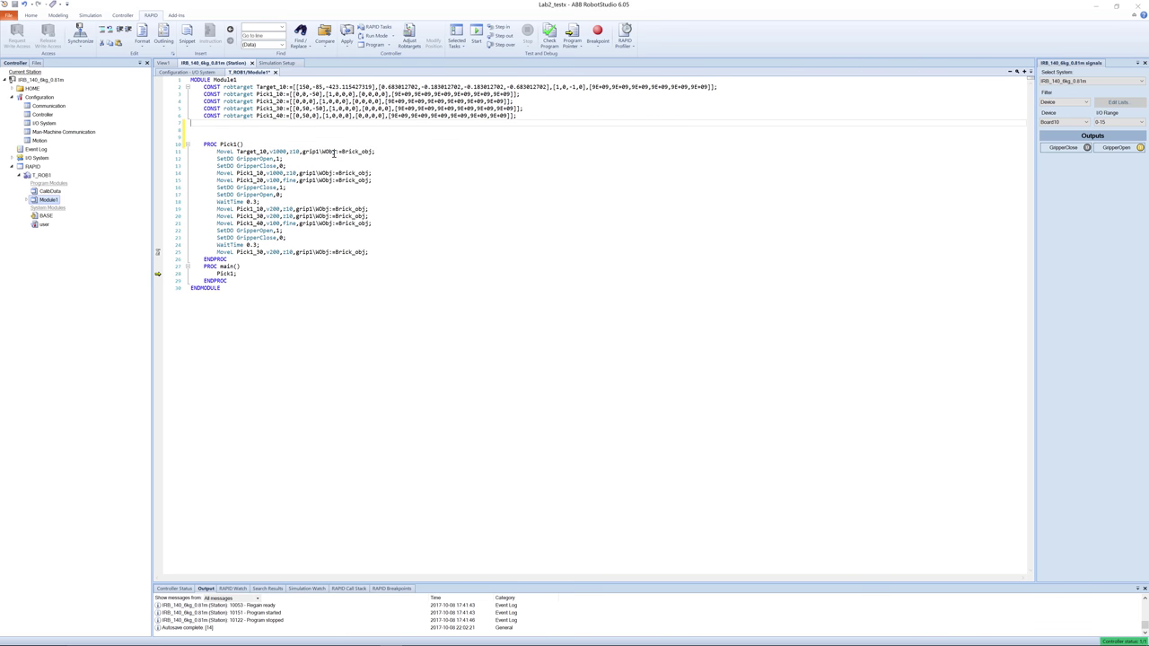
pyautogui.press('Return')
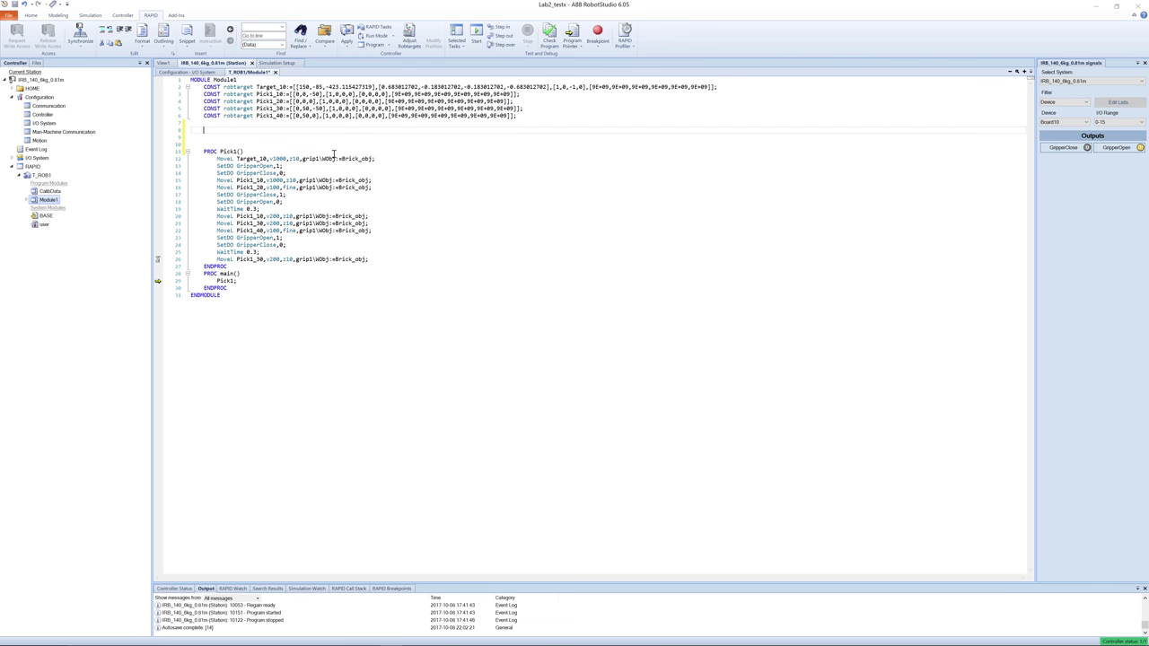
# - Declare PROC OPEN() above Pick1 and copy the SetDO GripperOpen,1 and SetDO GripperClose,0 instructions from Pick1 into it
pyautogui.write('PROC')
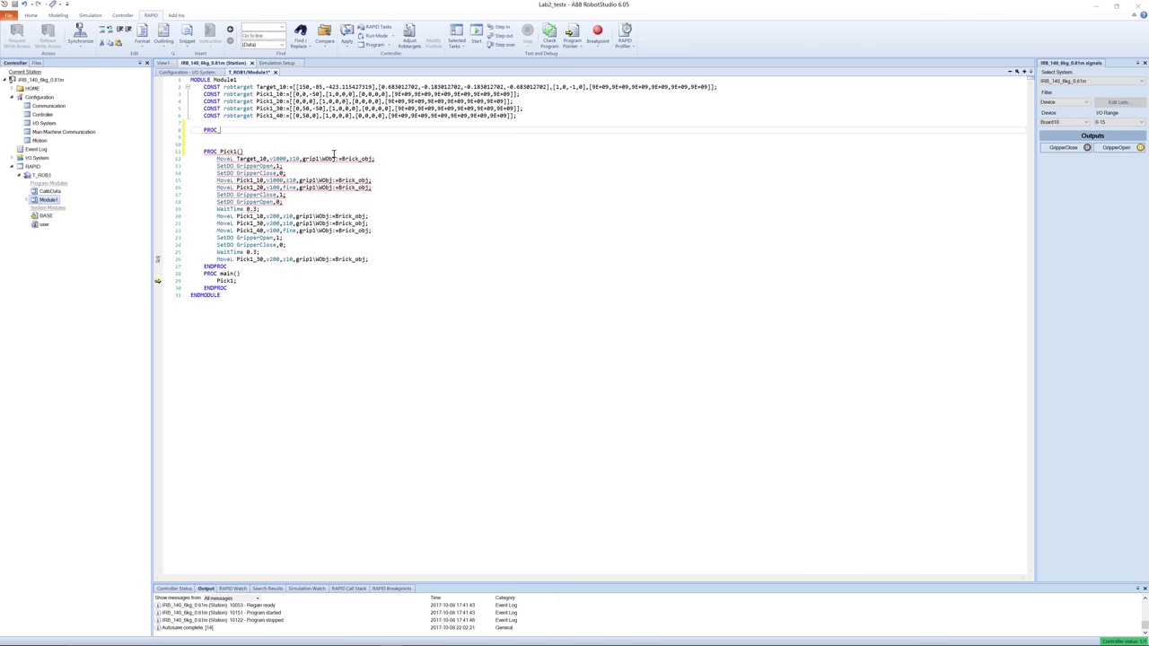
pyautogui.write('PEN()')
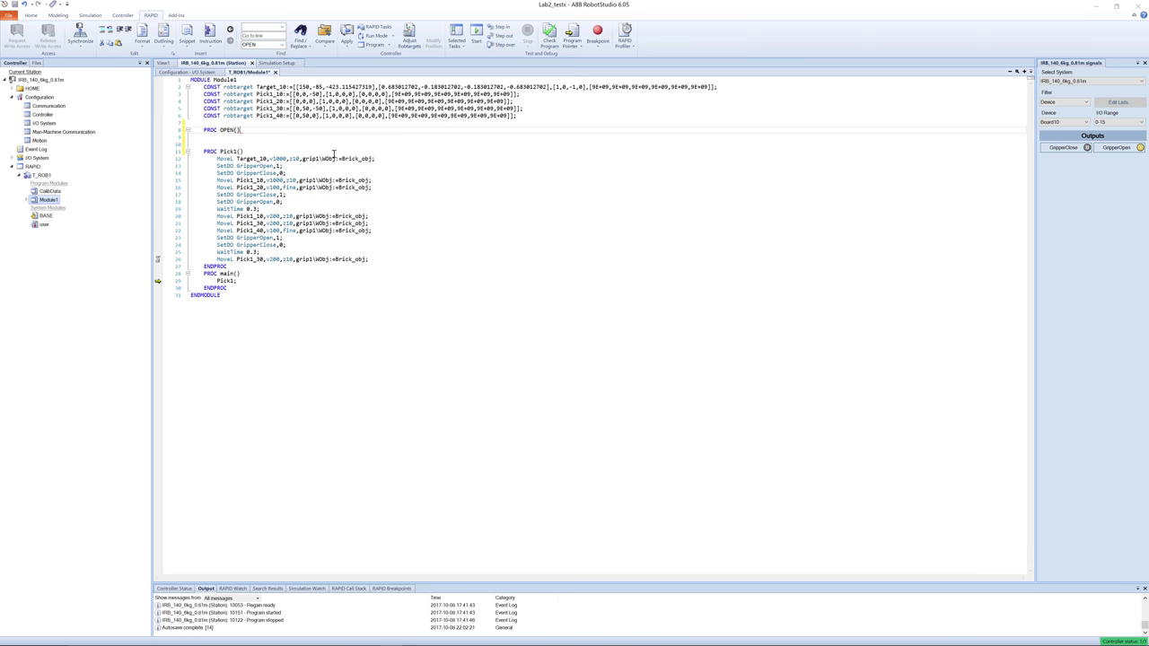
pyautogui.press('Return')
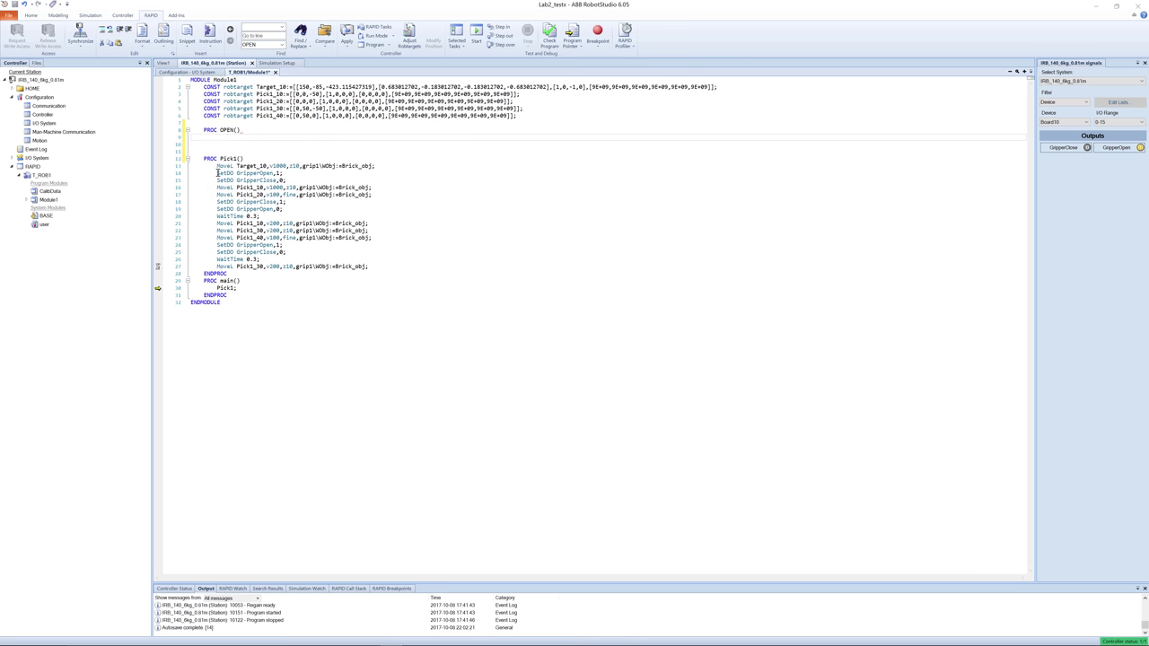
pyautogui.moveTo(217, 172); pyautogui.dragTo(295, 177)
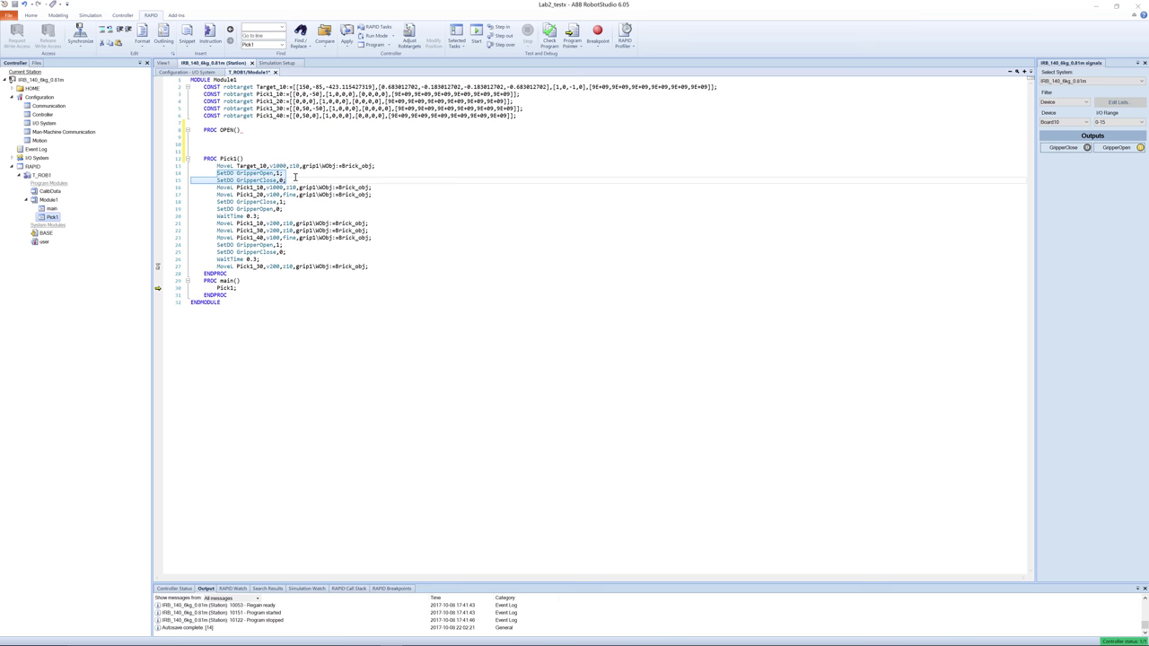
pyautogui.click(220, 138)
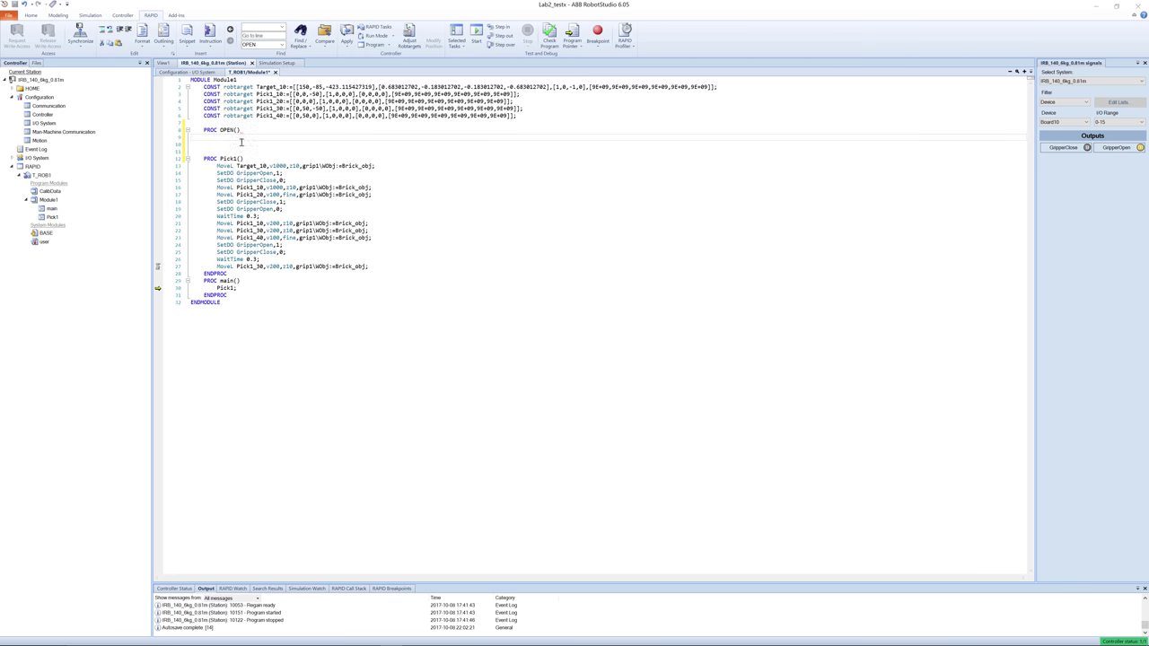
pyautogui.write('SetDO GripperOpen,1; SetDO GripperClose,0;')
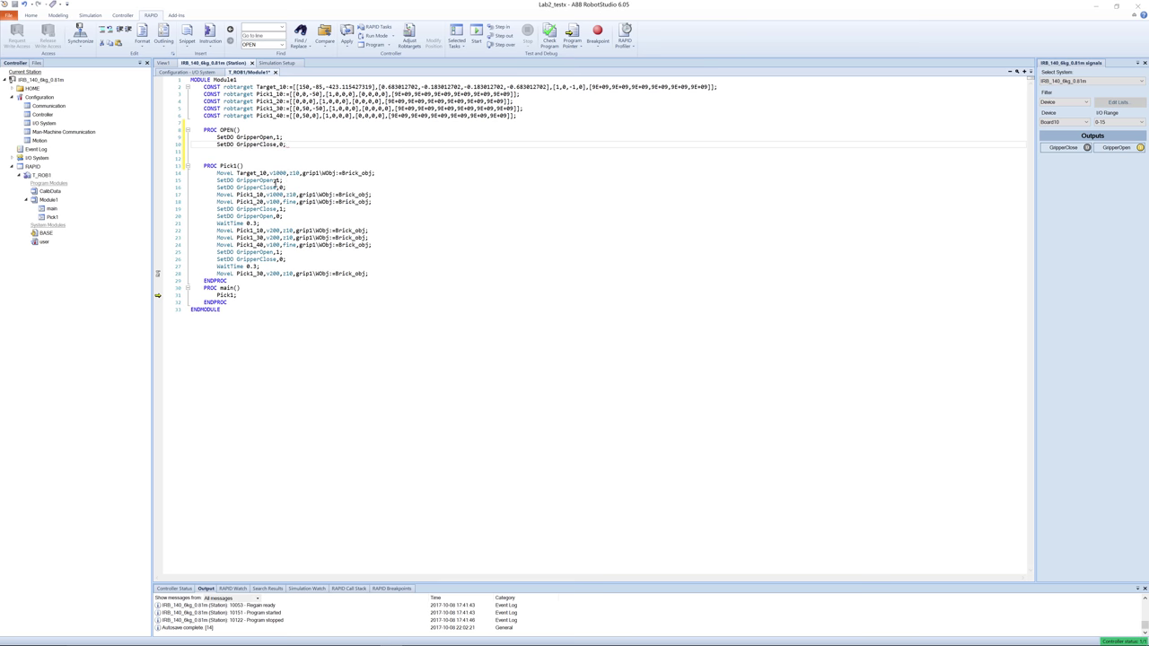
# - Close the OPEN procedure with ENDPROC and add a blank line below it
pyautogui.press('Return')
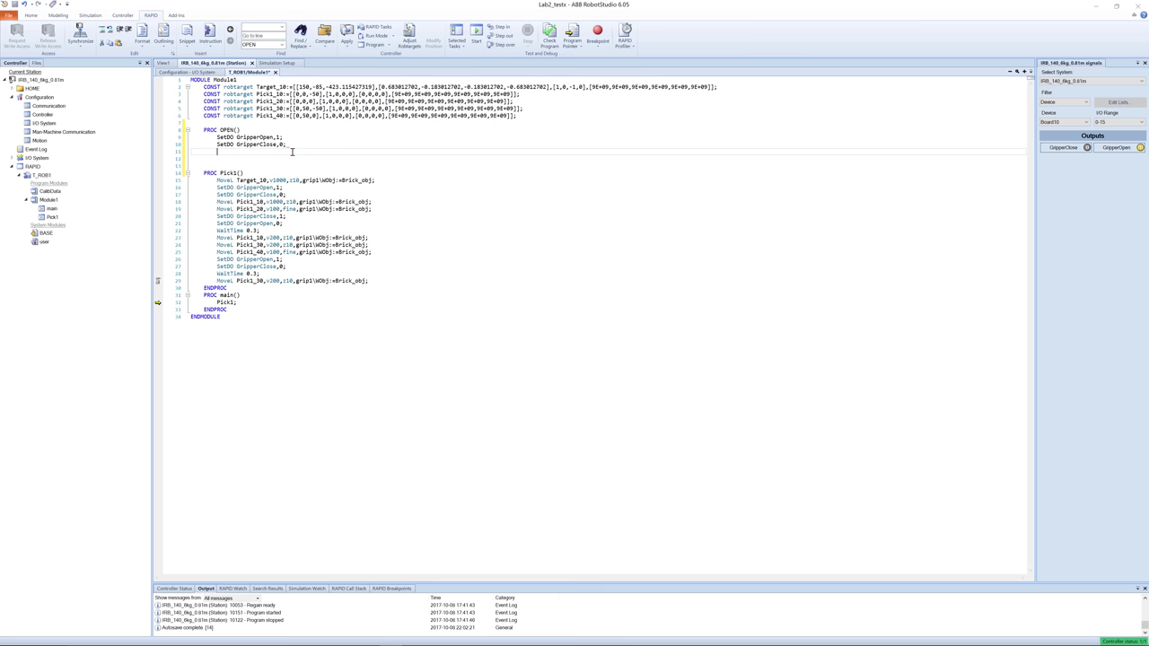
pyautogui.write('En')
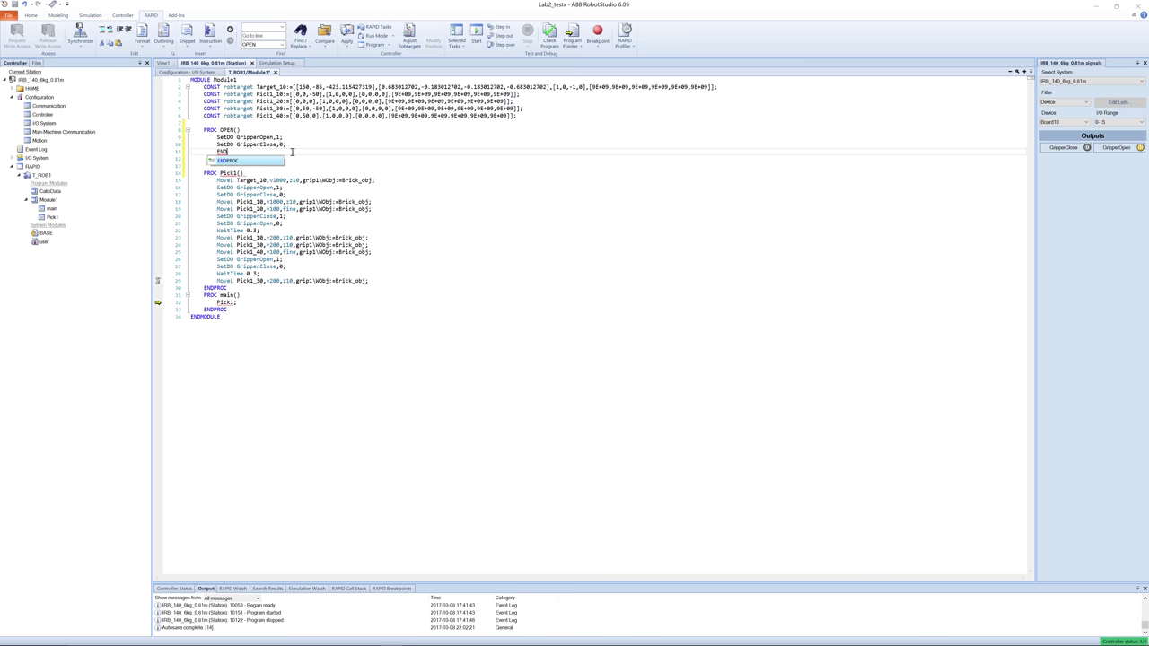
pyautogui.write('D')
pyautogui.press('Return')
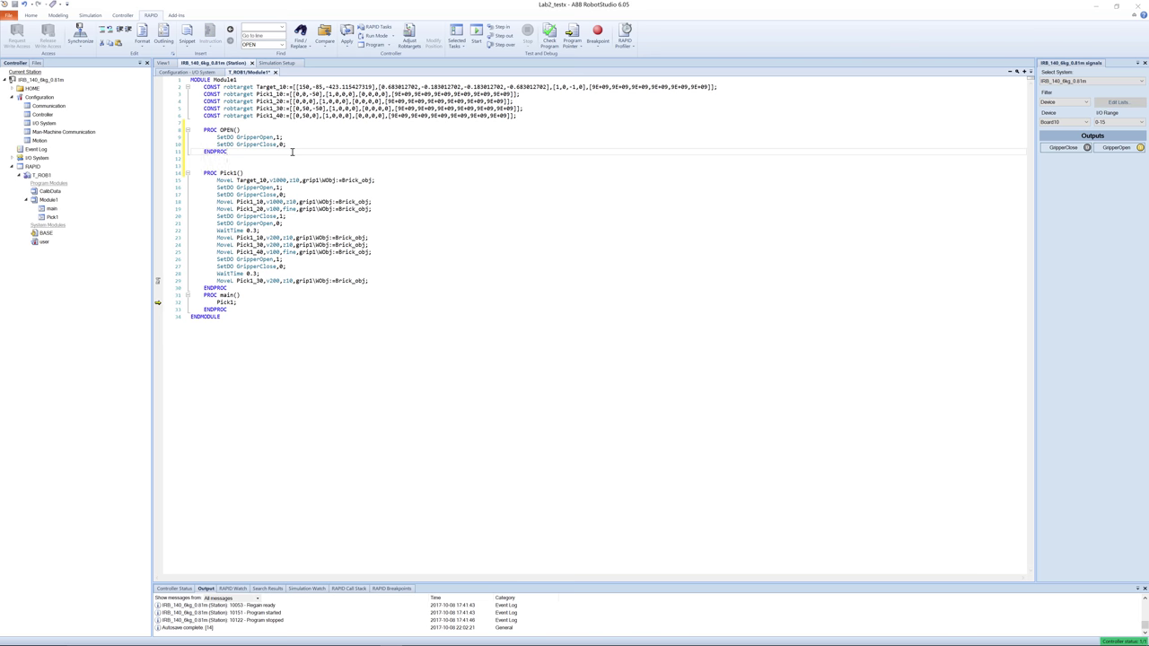
pyautogui.press('Return')
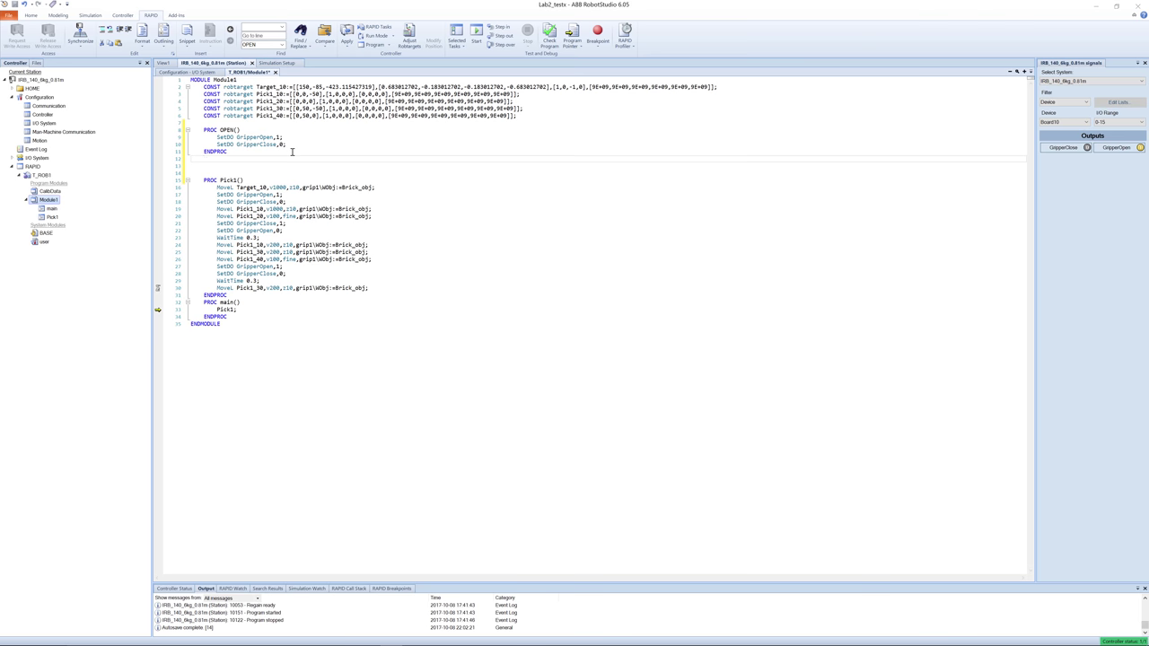
# - Declare PROC CLOSE() below the OPEN procedure and copy the SetDO GripperClose,1 and SetDO GripperOpen,0 instructions from Pick1 into it
pyautogui.press('Return')
pyautogui.write('PROC')
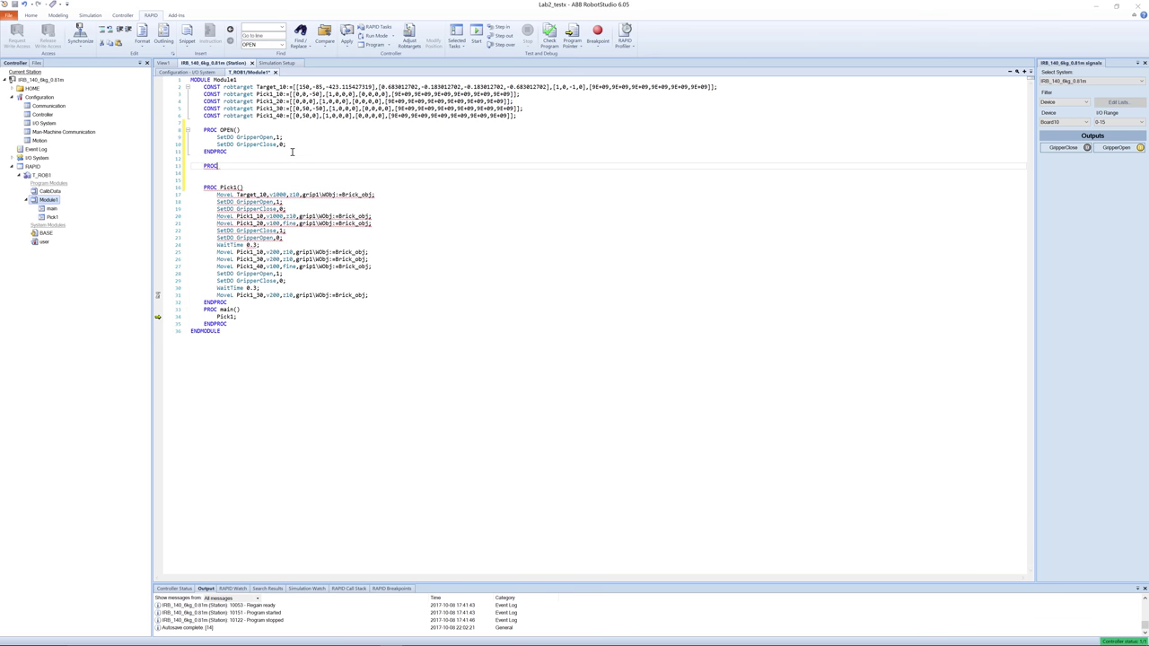
pyautogui.write(' CLOS')
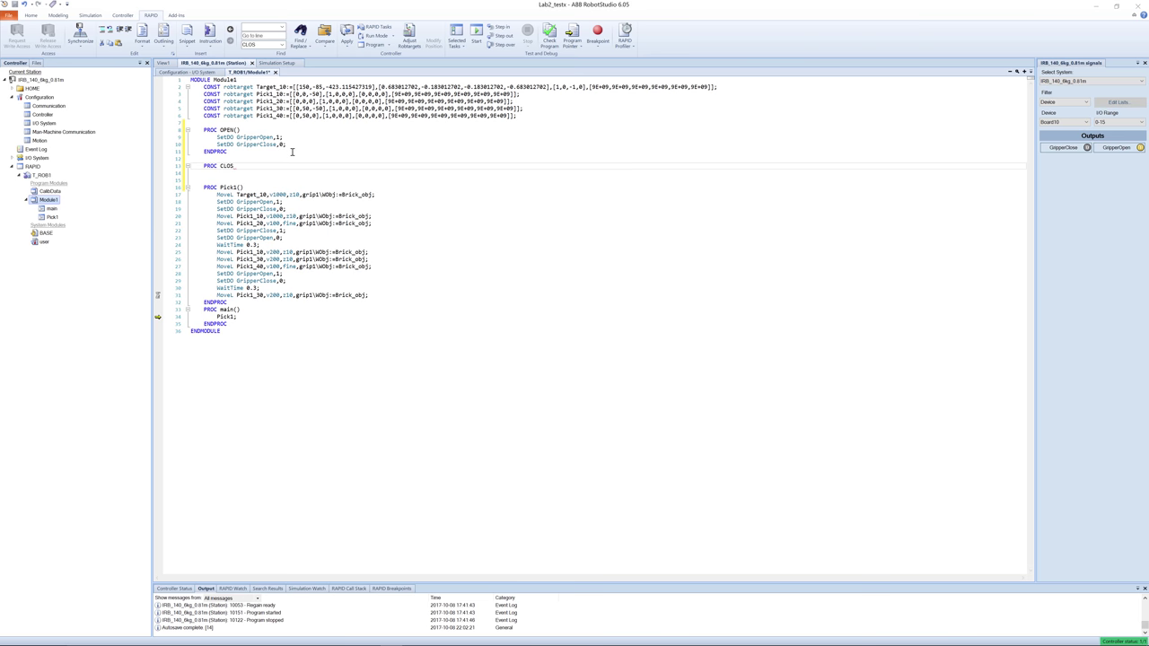
pyautogui.write('E()')
pyautogui.press('Return')
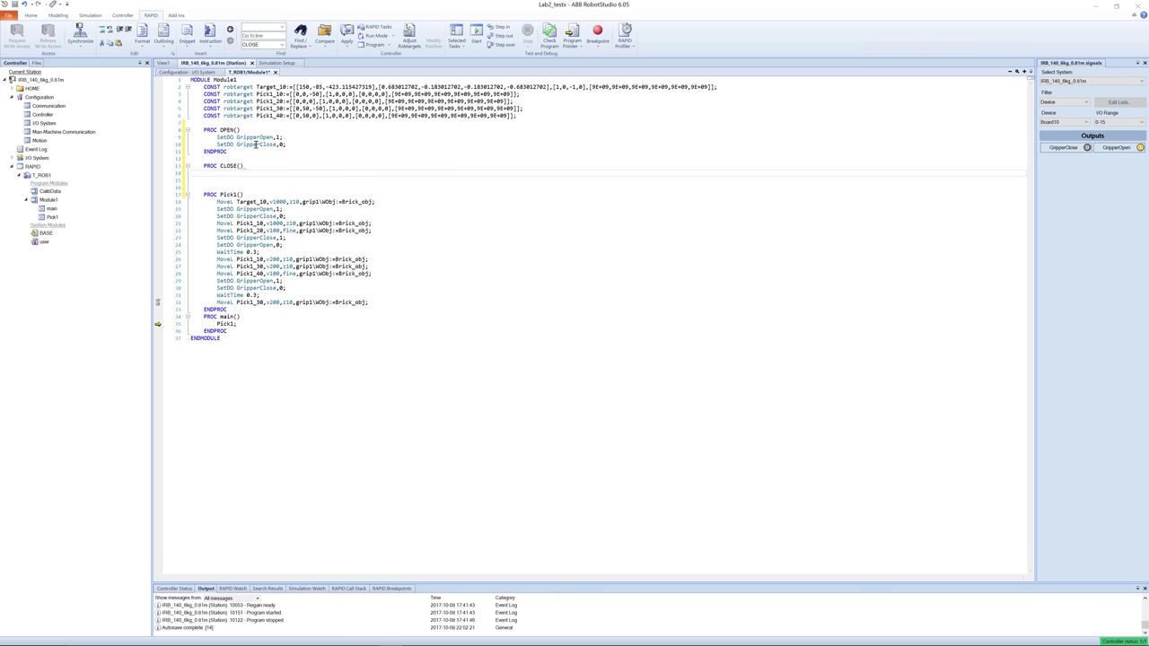
pyautogui.moveTo(215, 238); pyautogui.dragTo(299, 245)
pyautogui.hotkey('ctrl', 'c')
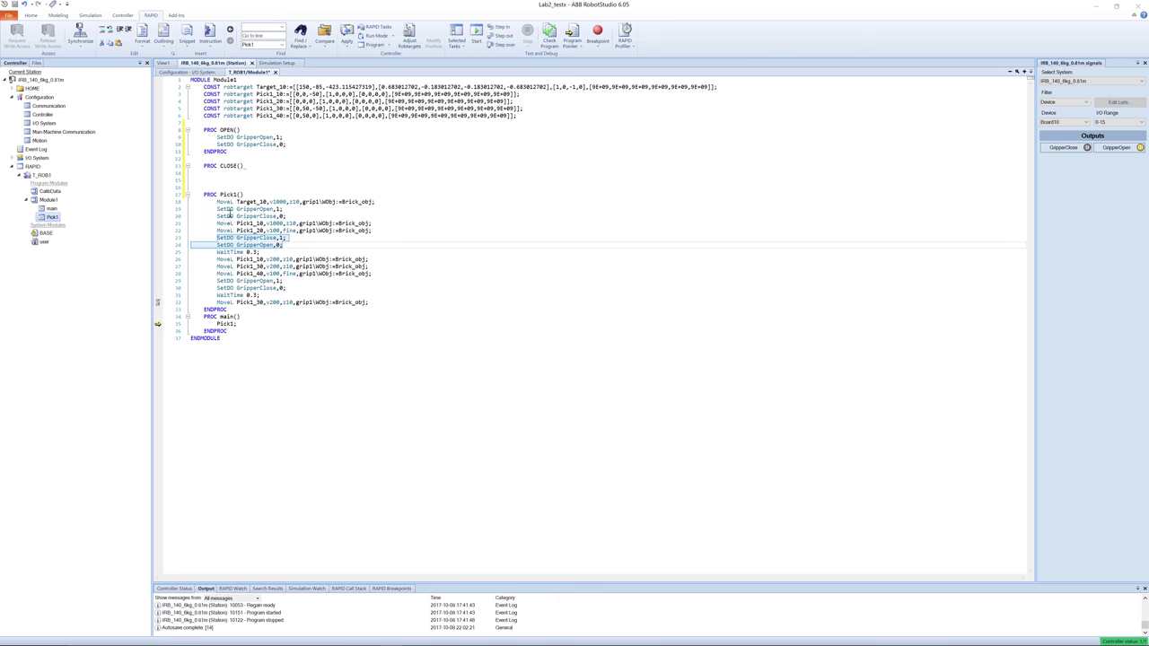
pyautogui.click(215, 173)
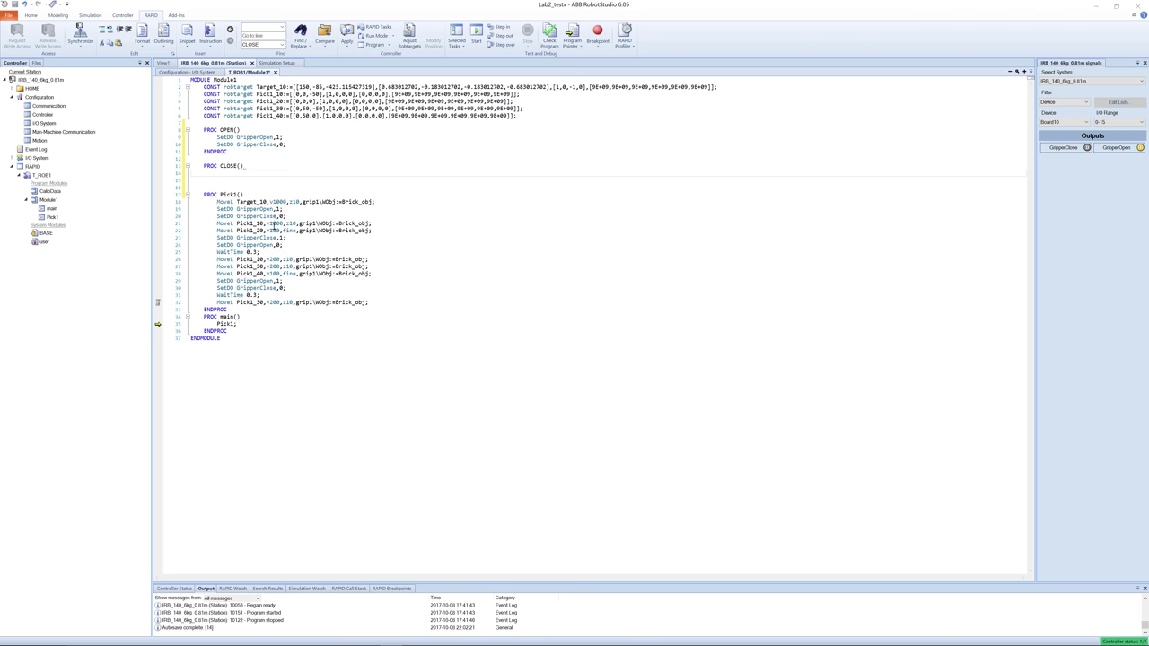
pyautogui.hotkey('ctrl', 'v')
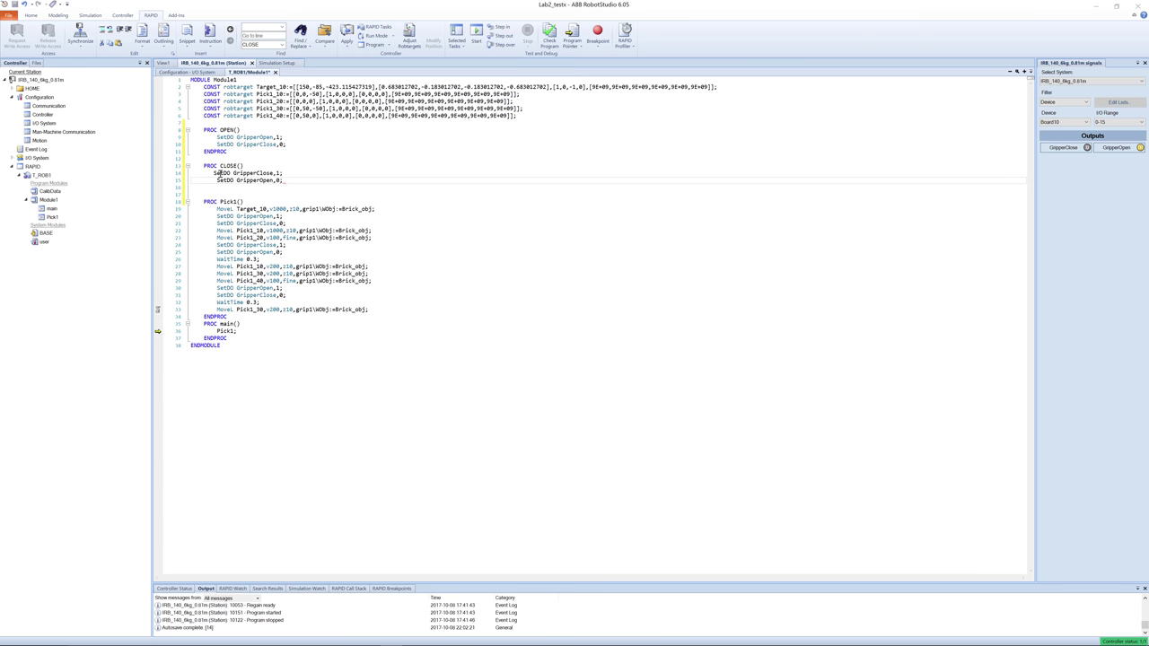
# - End the CLOSE procedure with ENDPROC and align the indentation of its first SetDO instruction with the second
pyautogui.press('Return')
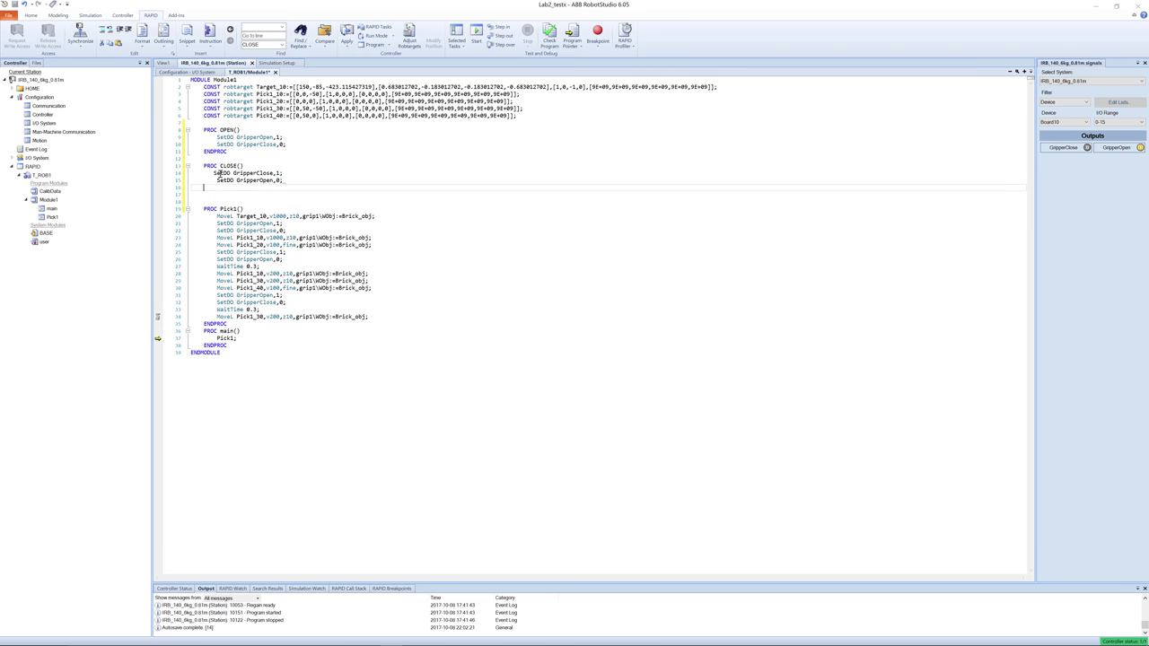
pyautogui.write('END')
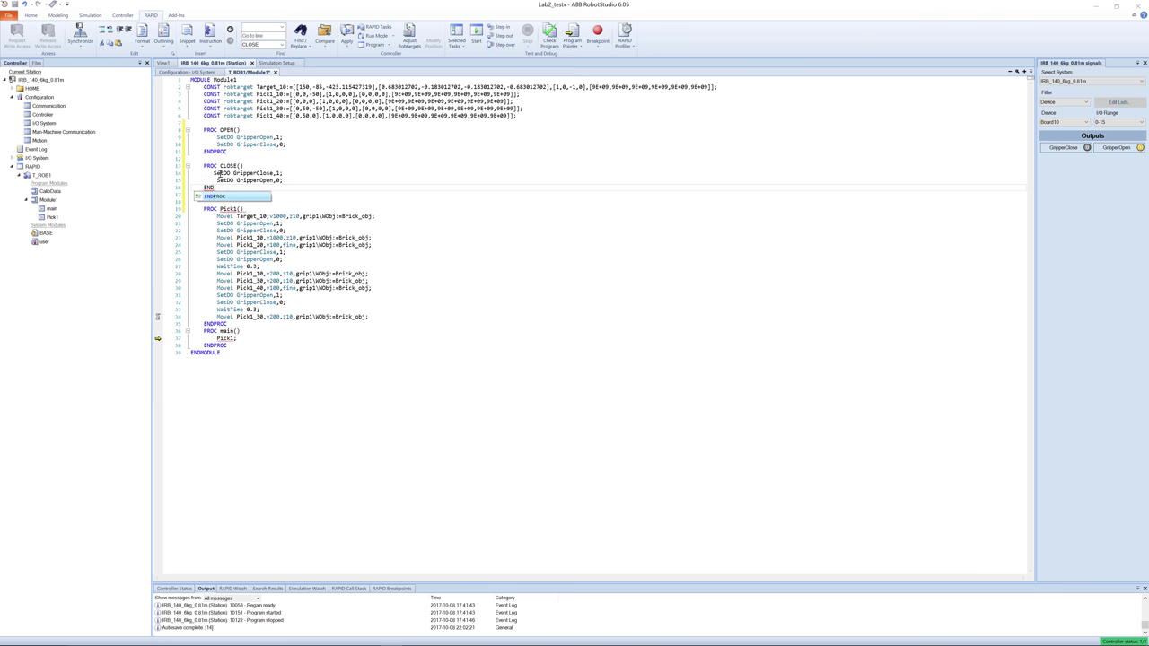
pyautogui.press('Return')
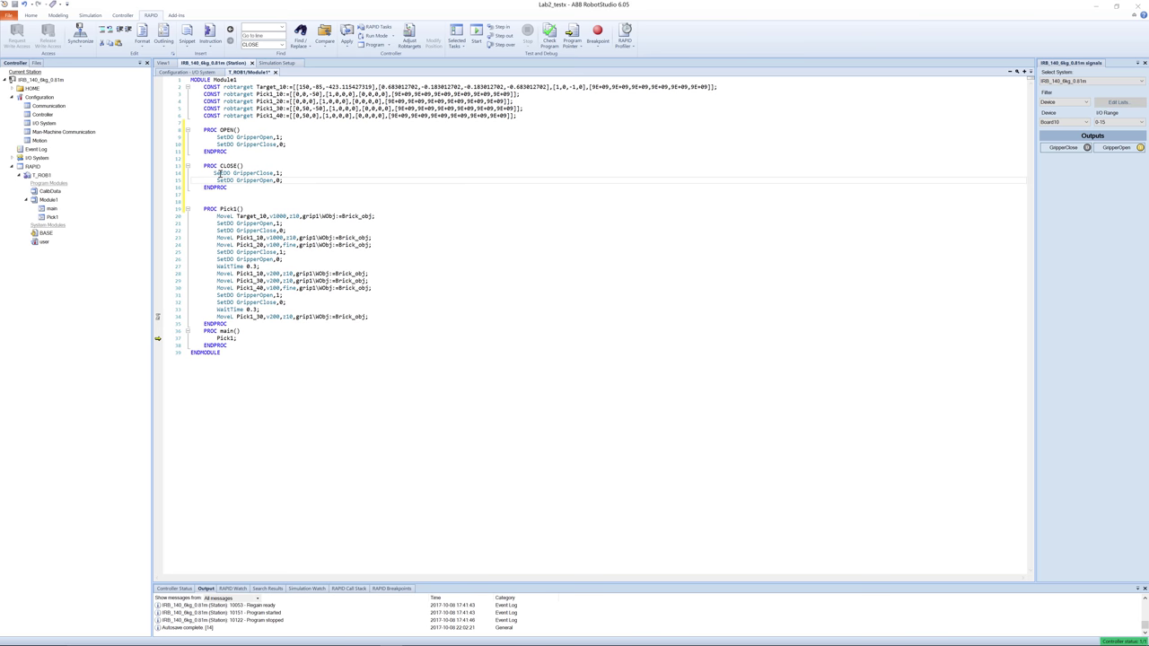
pyautogui.click(217, 174)
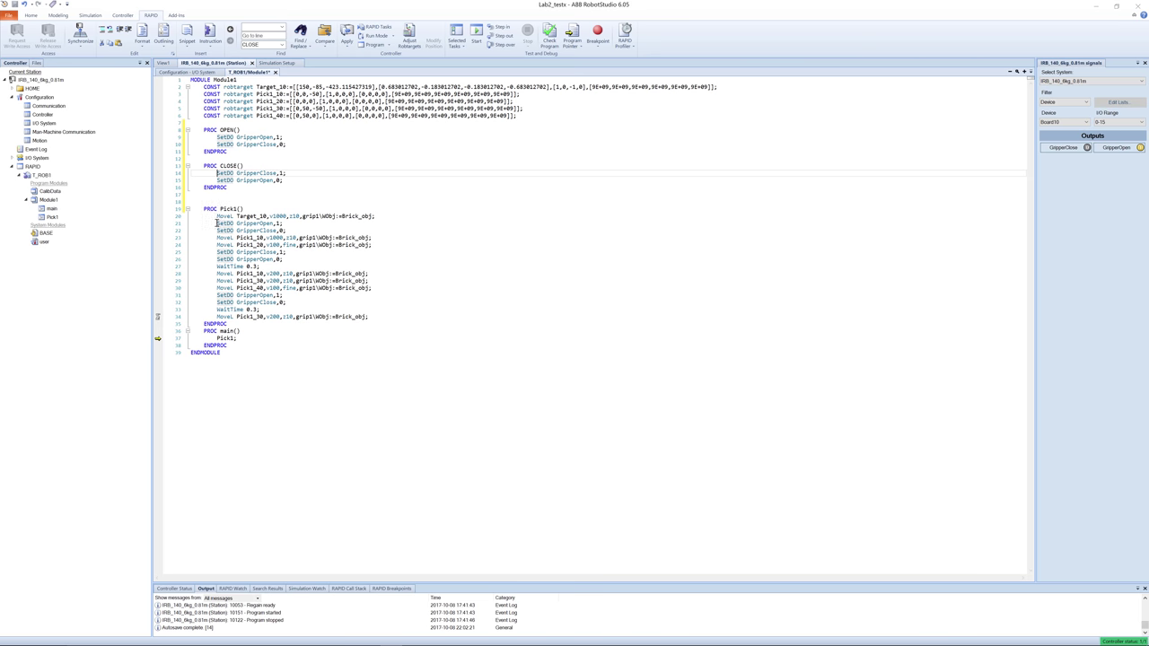
# - Replace the first SetDO GripperOpen,1 and SetDO GripperClose,0 pair in Pick1 with an OPEN; call
pyautogui.moveTo(216, 222); pyautogui.dragTo(297, 232)
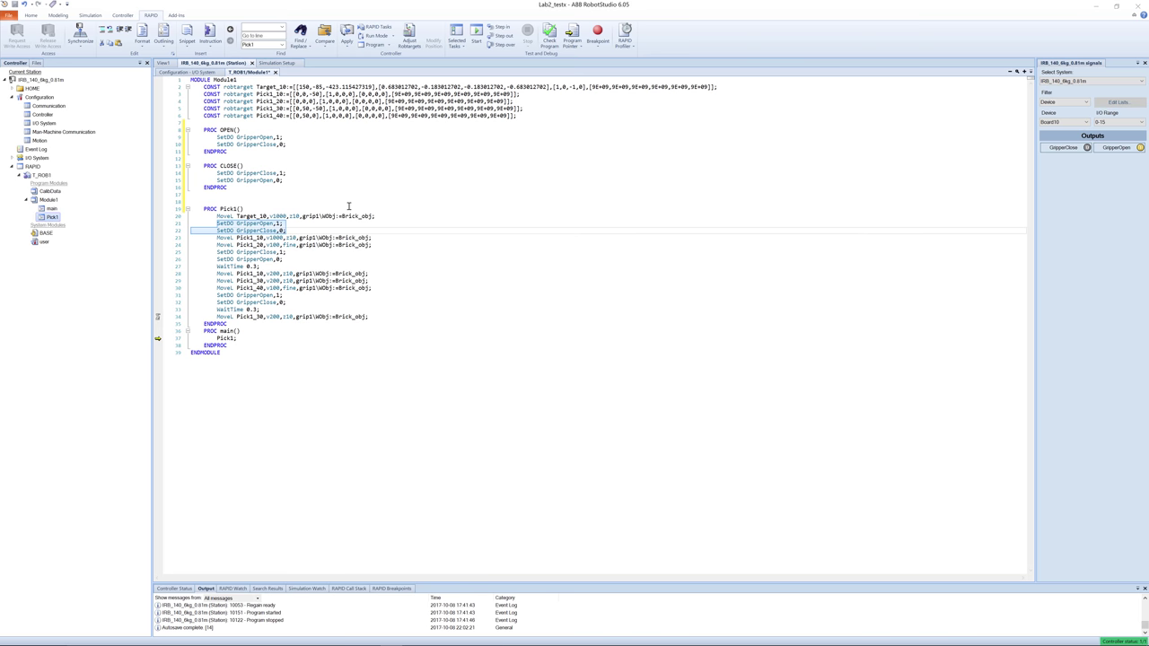
pyautogui.write('OPEN;')
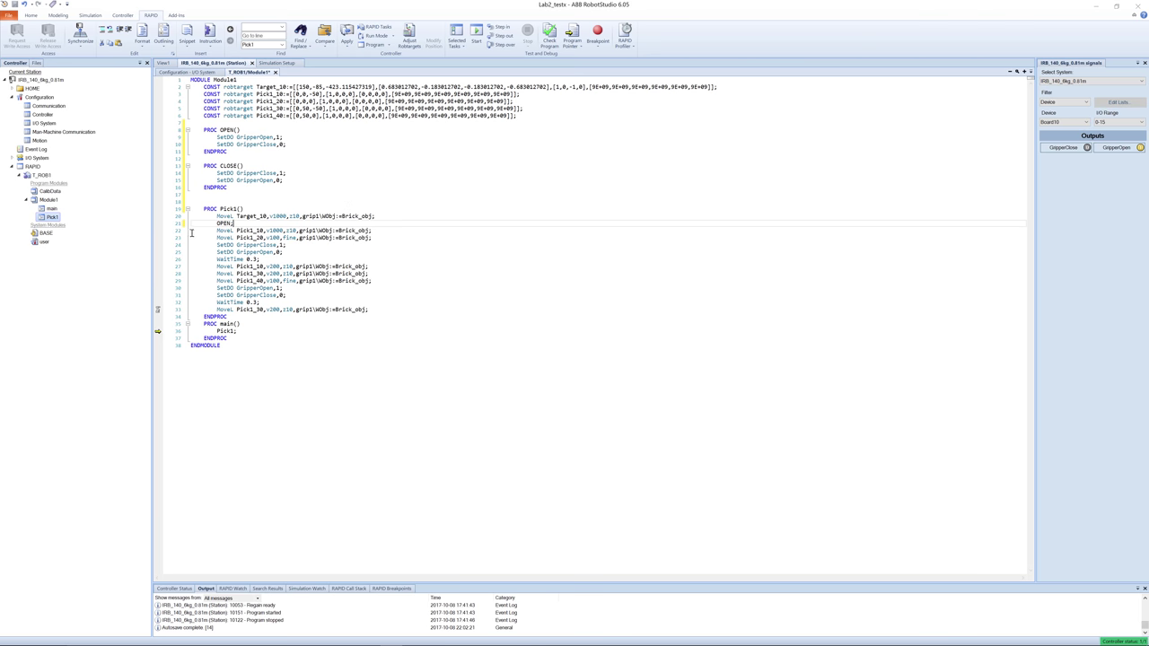
pyautogui.moveTo(191, 231); pyautogui.dragTo(384, 237)
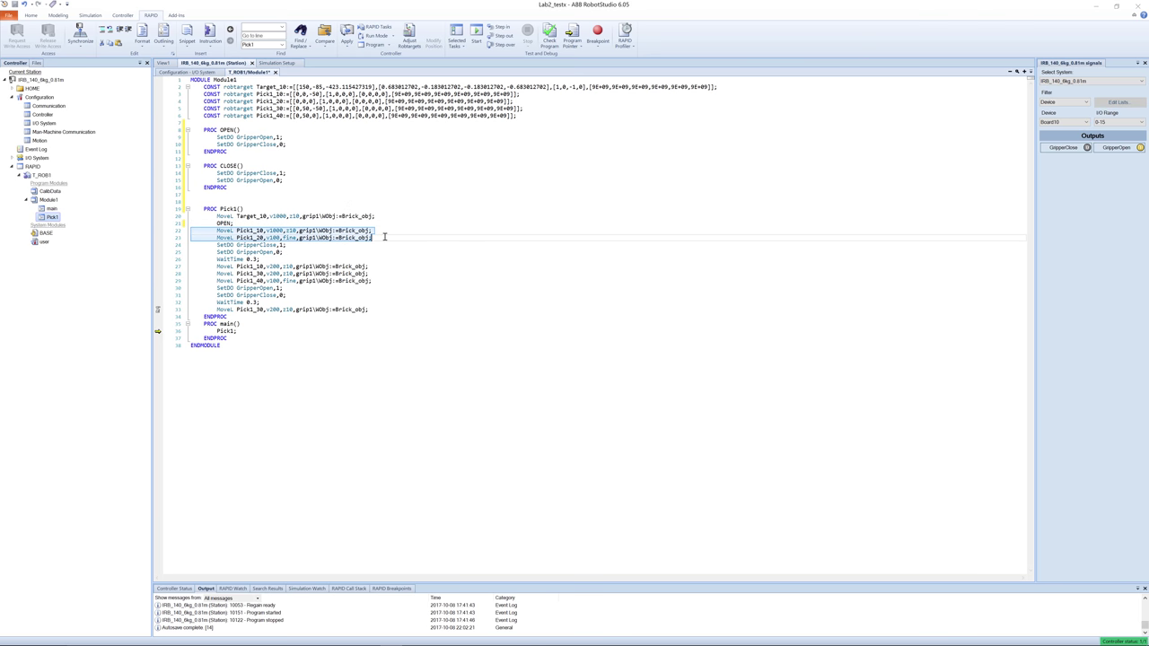
pyautogui.press('Delete')
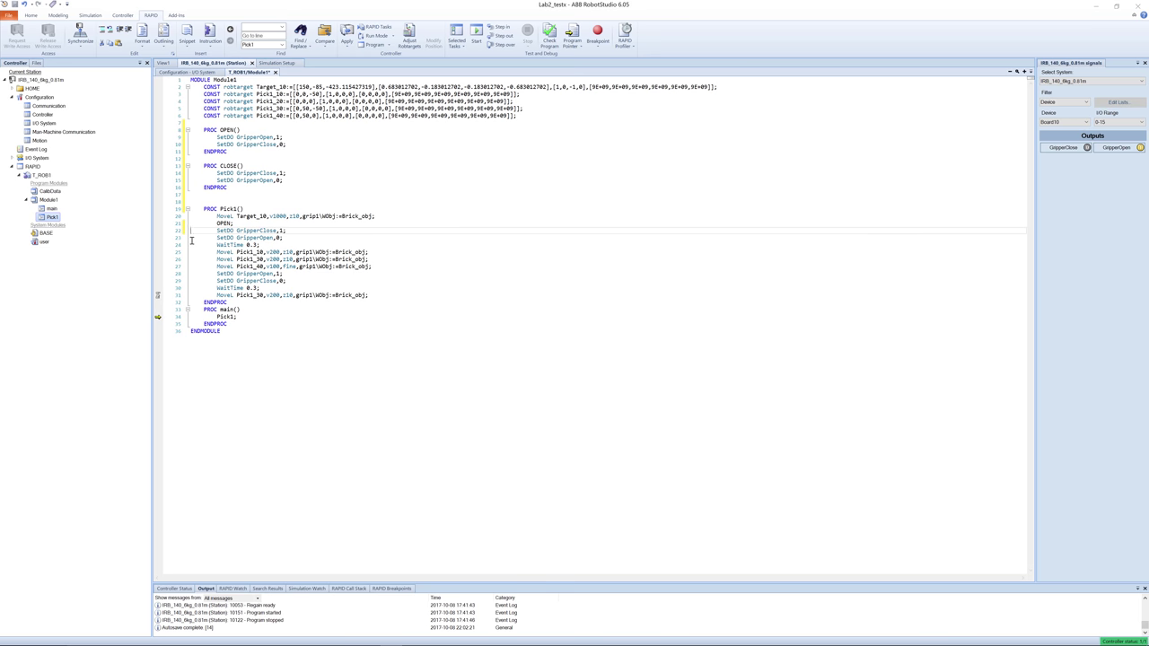
pyautogui.hotkey('ctrl', 'z')
pyautogui.hotkey('ctrl', 'z')
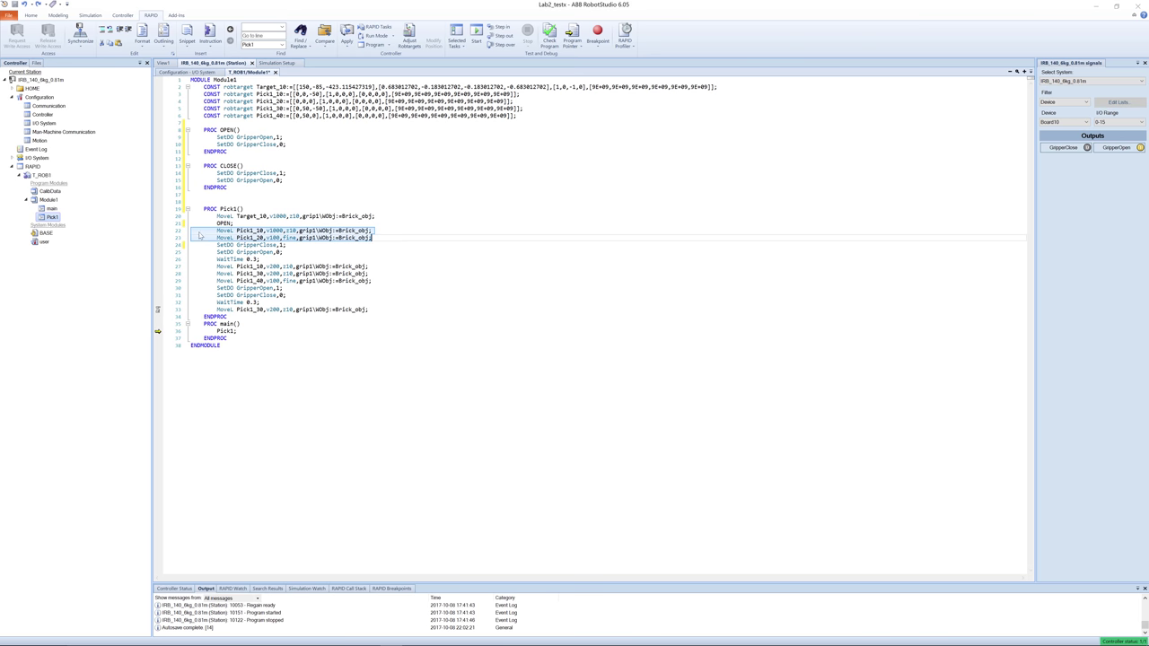
pyautogui.click(226, 223)
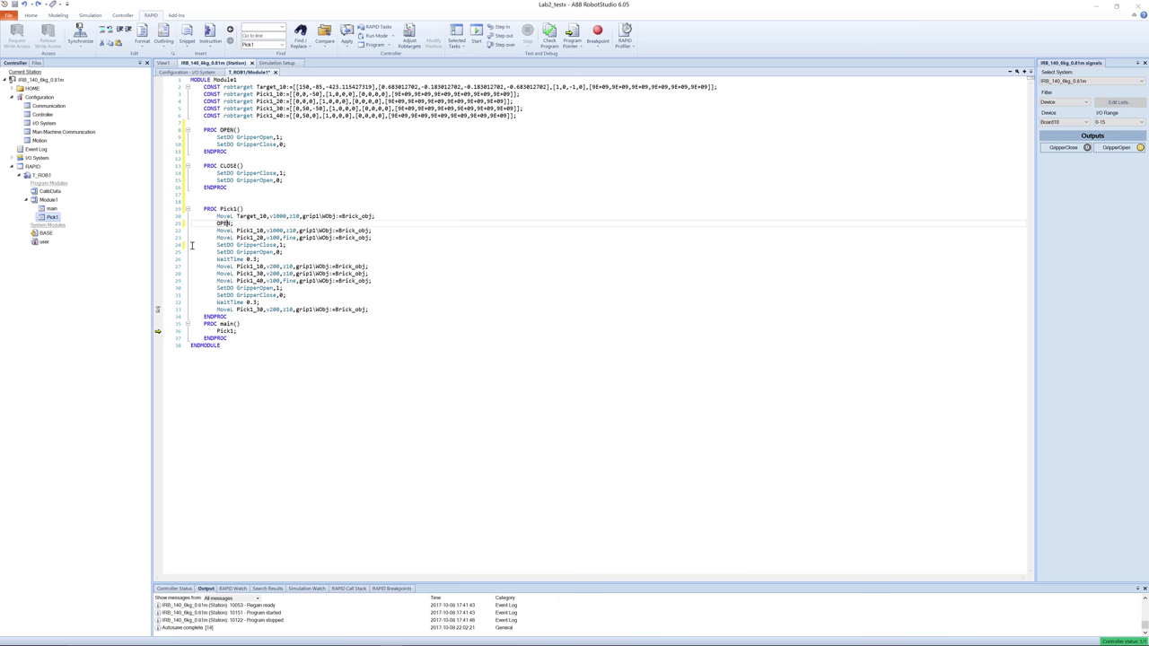
# - Replace the SetDO GripperClose,1 and SetDO GripperOpen,0 pair in Pick1 with a CLOSE; call indented like its neighbouring instructions
pyautogui.moveTo(191, 245); pyautogui.dragTo(364, 247)
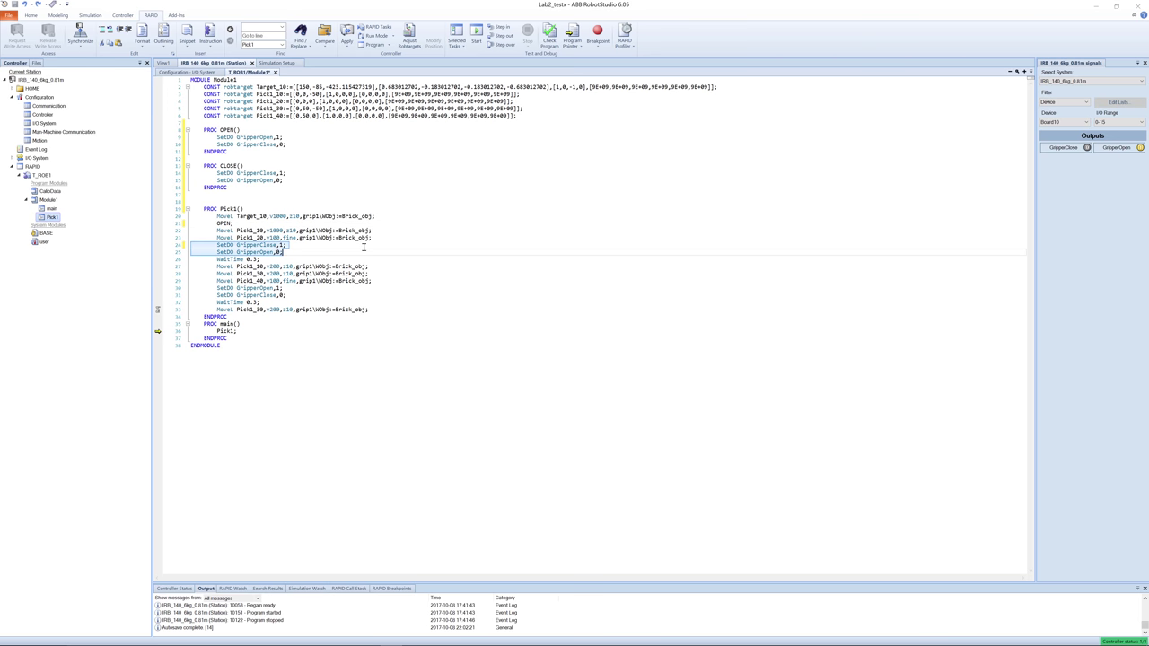
pyautogui.write('CLSE')
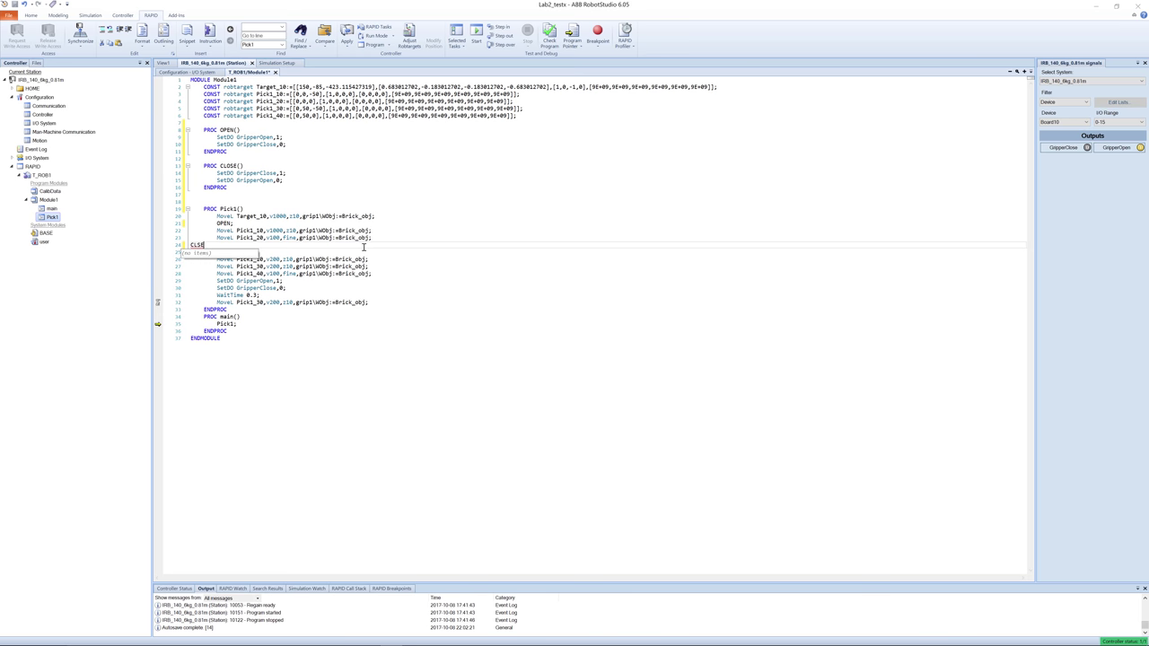
pyautogui.write(';')
pyautogui.press('Left')
pyautogui.press('Left')
pyautogui.press('Left')
pyautogui.press('Left')
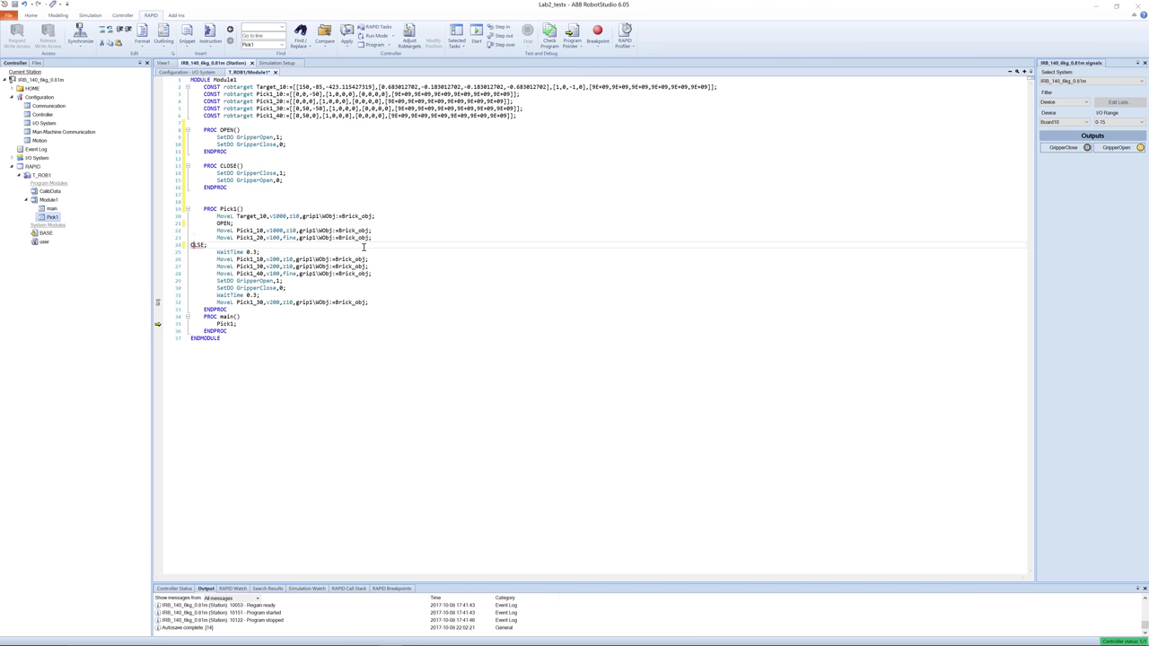
pyautogui.write('O')
pyautogui.press('BackSpace')
pyautogui.press('Right')
pyautogui.write('O')
pyautogui.press('Home')
pyautogui.press('Tab')
pyautogui.press('Tab')
# - Replace the remaining SetDO GripperOpen,1 and SetDO GripperClose,0 pair after the Pick1_40 move with an OPEN; call
pyautogui.moveTo(220, 245)
pyautogui.moveTo(218, 281); pyautogui.dragTo(301, 289)
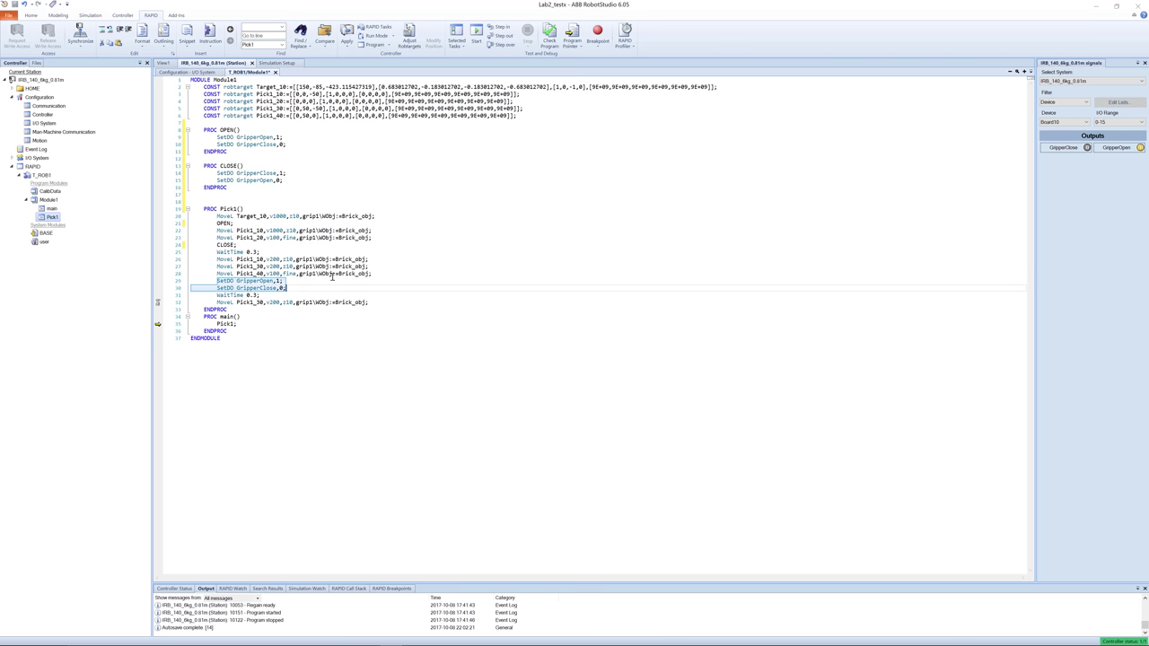
pyautogui.write('OPEN;')
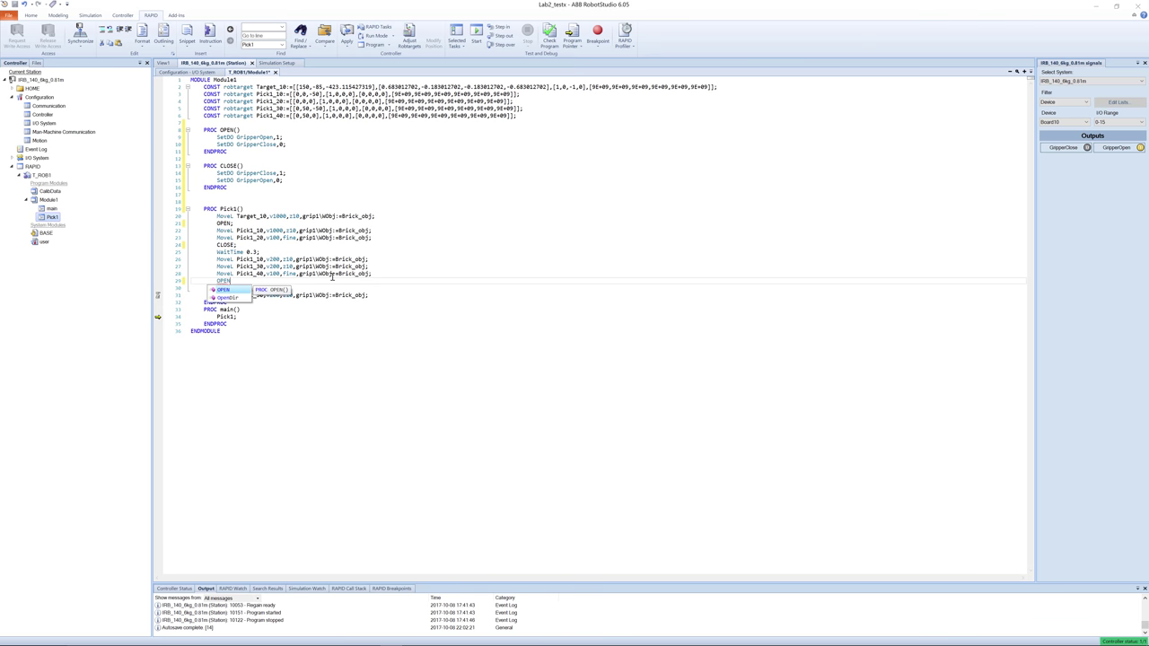